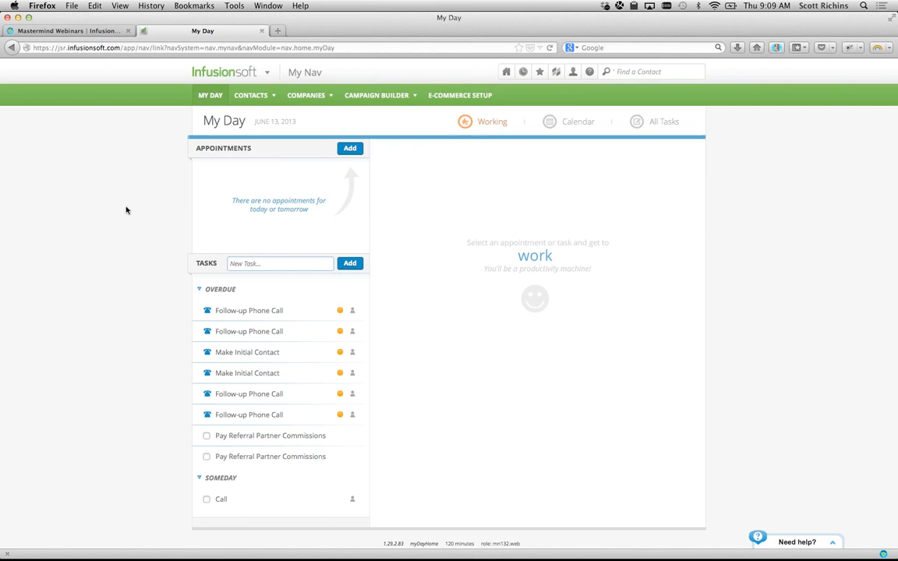
- Start a blank campaign in Campaign Builder and save it as 'Mastermind - Workflow Automation - June'
left_click(402, 95)
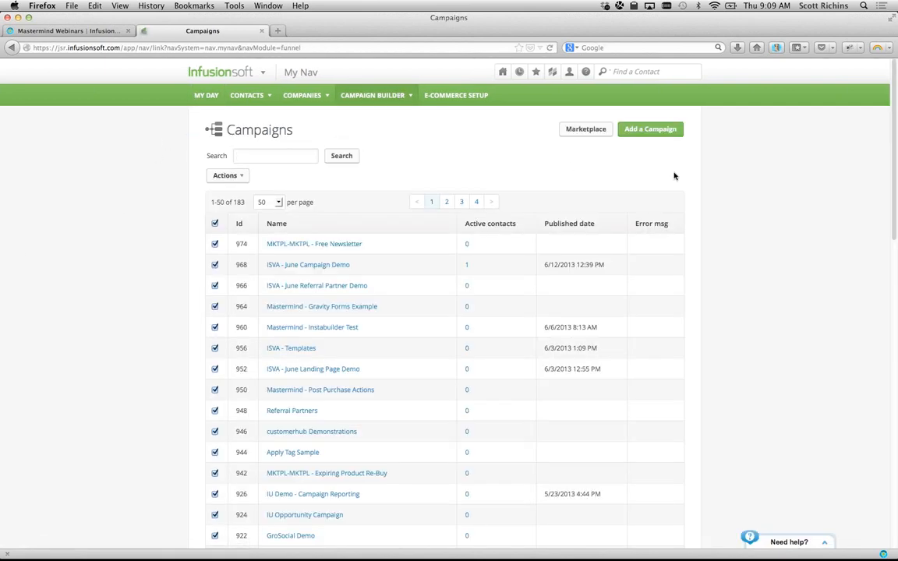
left_click(663, 130)
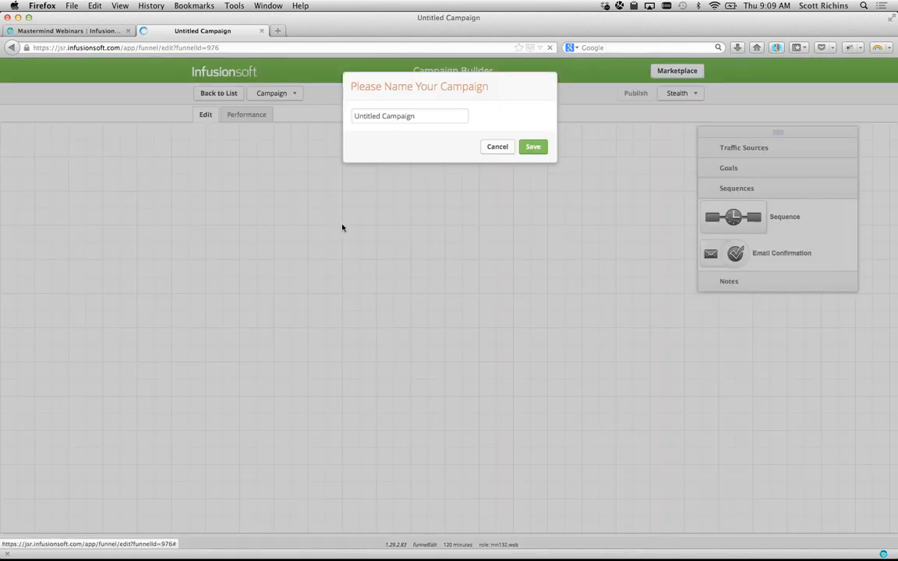
left_click_drag(418, 117, 337, 100)
key("BackSpace")
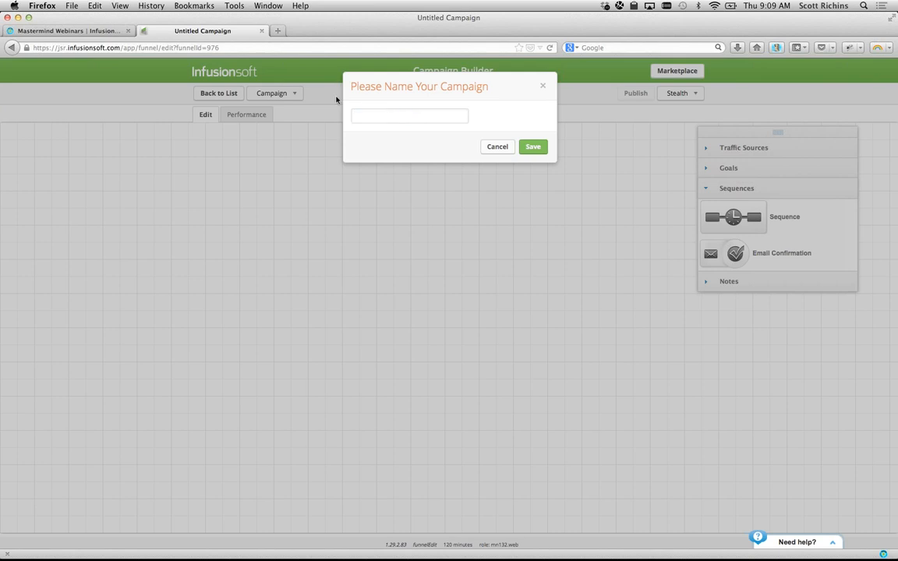
type("Mastermind - Workflow Automation")
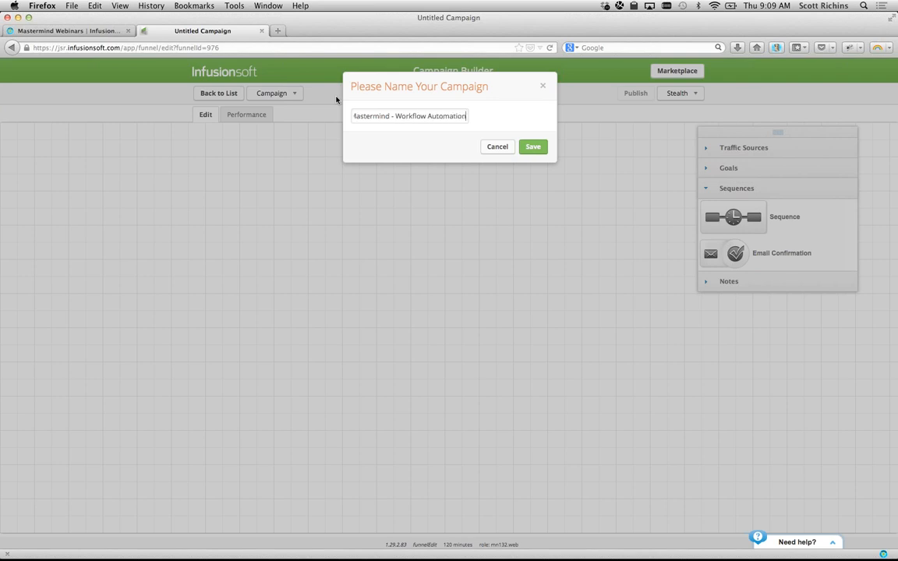
type(" - June")
left_click(533, 148)
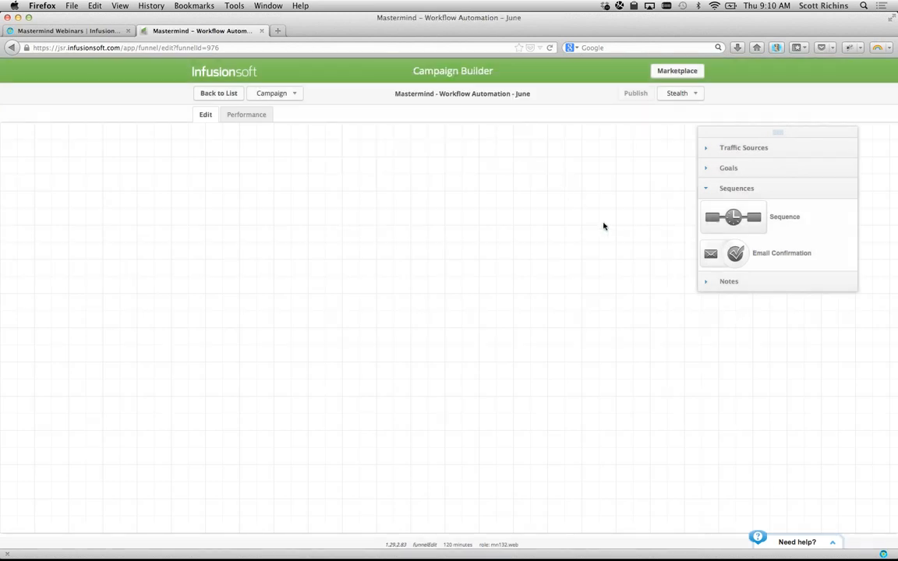
- Drag a 'Sign up for newsletter' goal from the Goals panel onto the canvas and open its settings
left_click(728, 169)
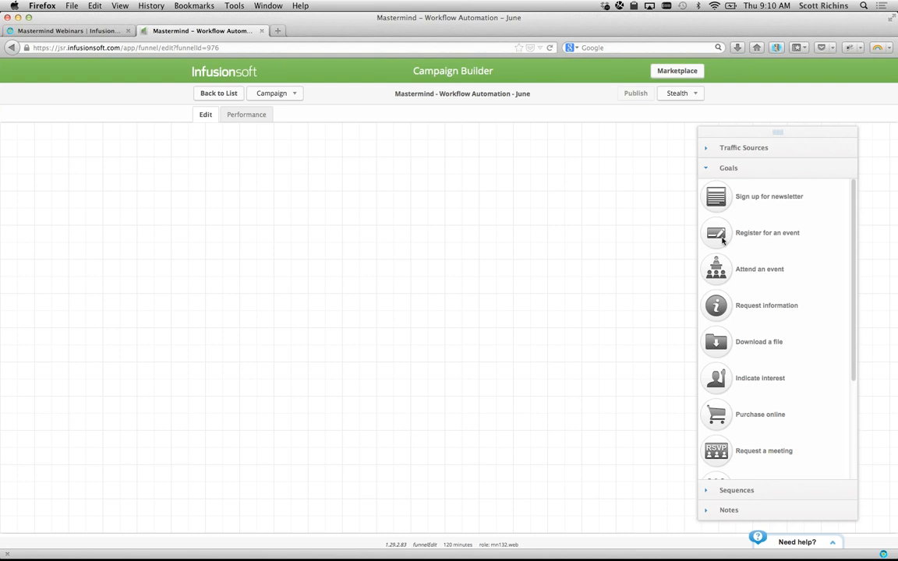
scroll(705, 278, "down", 3)
scroll(706, 279, "up", 3)
left_click_drag(718, 201, 114, 222)
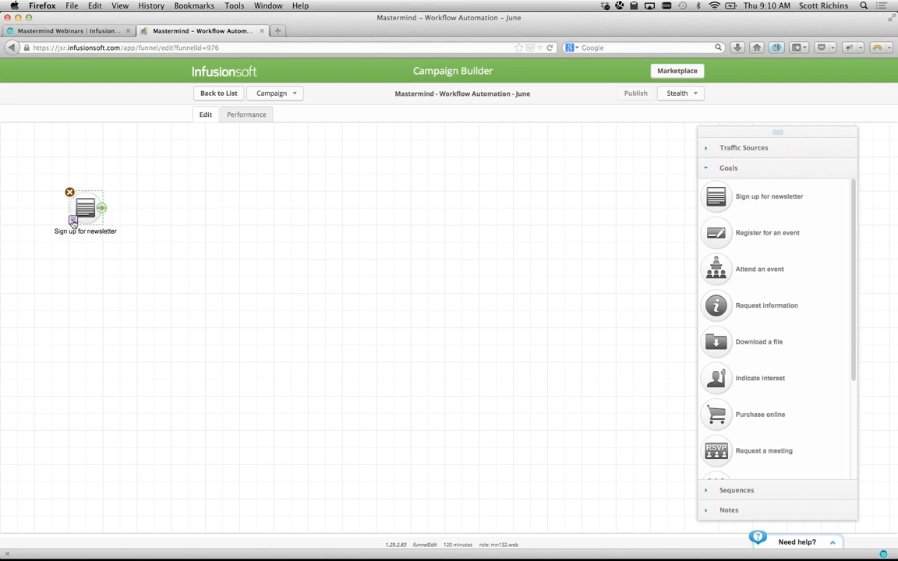
double_click(78, 209)
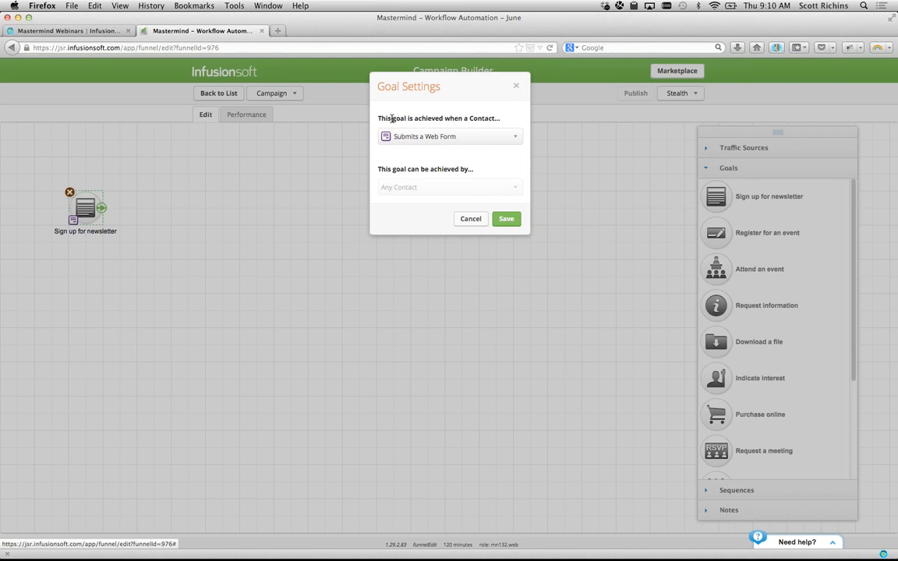
- Expand the goal's trigger dropdown, currently 'Submits a Web Form', to browse the options
left_click(417, 139)
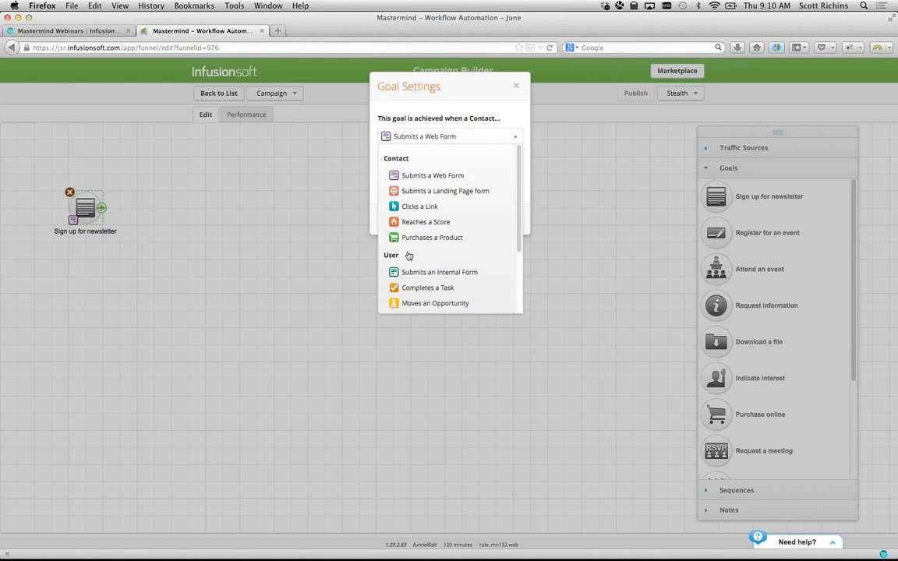
scroll(408, 256, "down", 3)
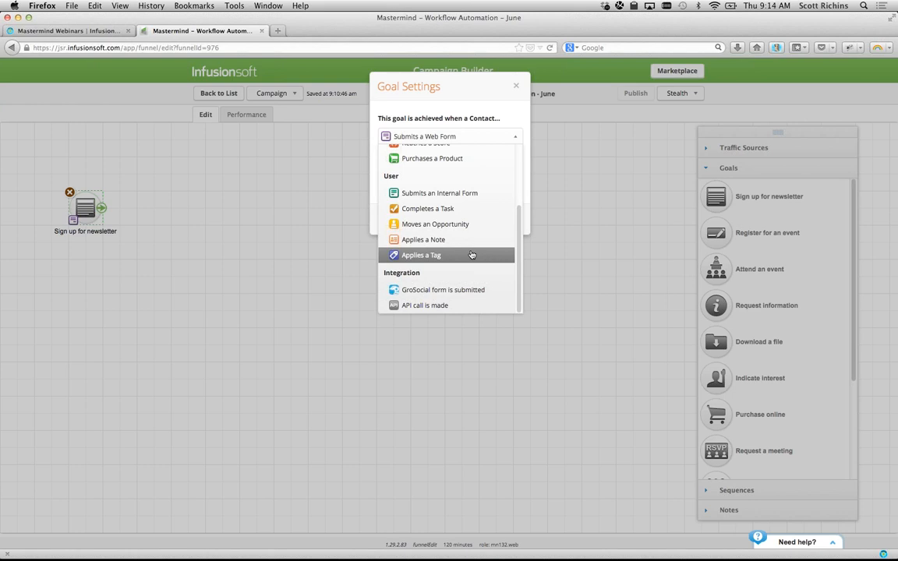
- Set the goal trigger to 'Submits an Internal Form', save, and nudge the goal slightly right
left_click(441, 195)
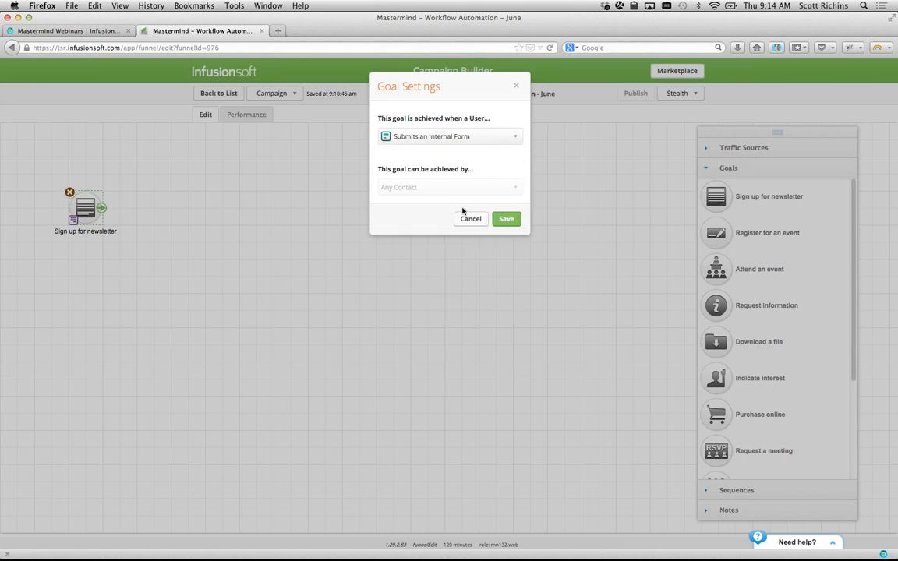
left_click(506, 218)
left_click_drag(94, 204, 120, 208)
- Relabel the goal on the canvas as 'New Prospect - Phone'
double_click(115, 233)
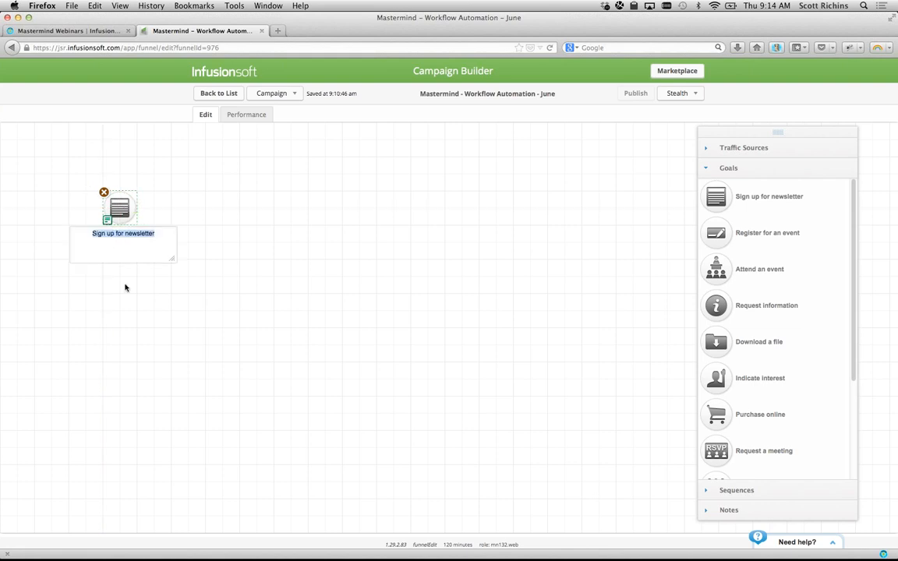
type("New ")
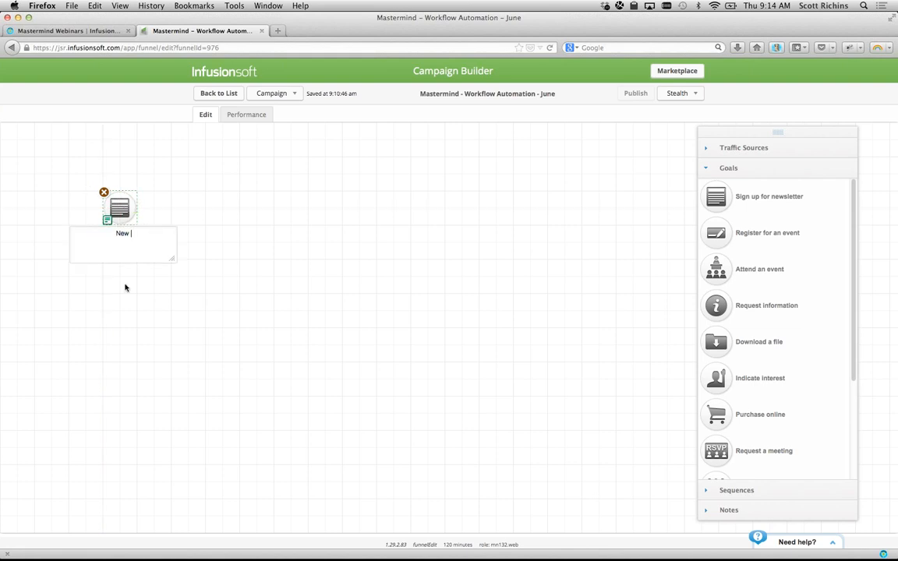
type("Prospect - Phone")
left_click(271, 287)
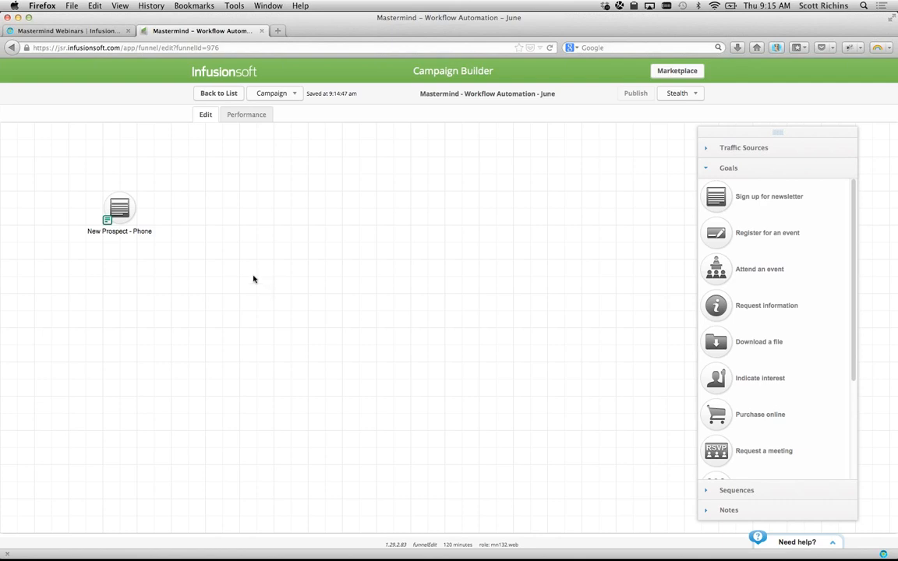
mouse_move(135, 217)
- Add an Untitled Sequence to the canvas, connected after the New Prospect - Phone goal
left_click(708, 489)
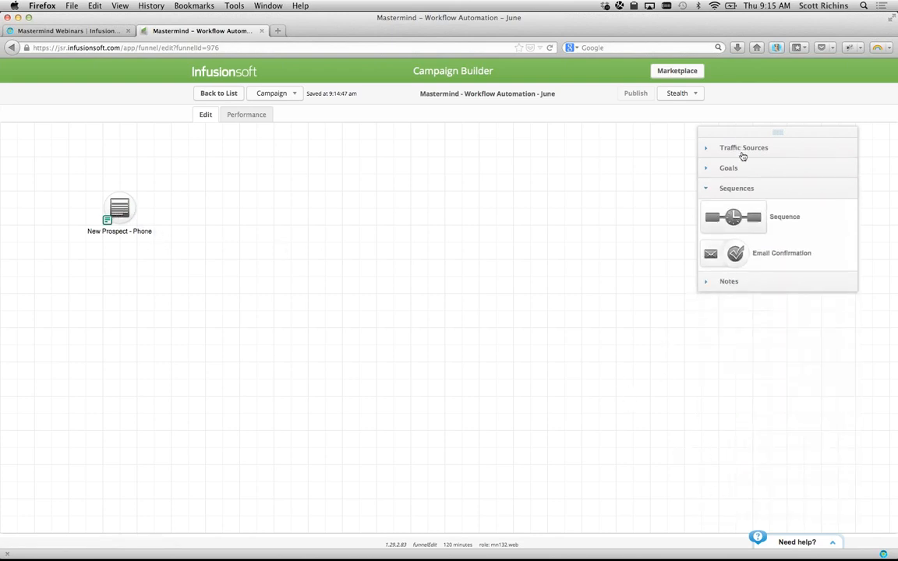
left_click_drag(736, 204, 181, 202)
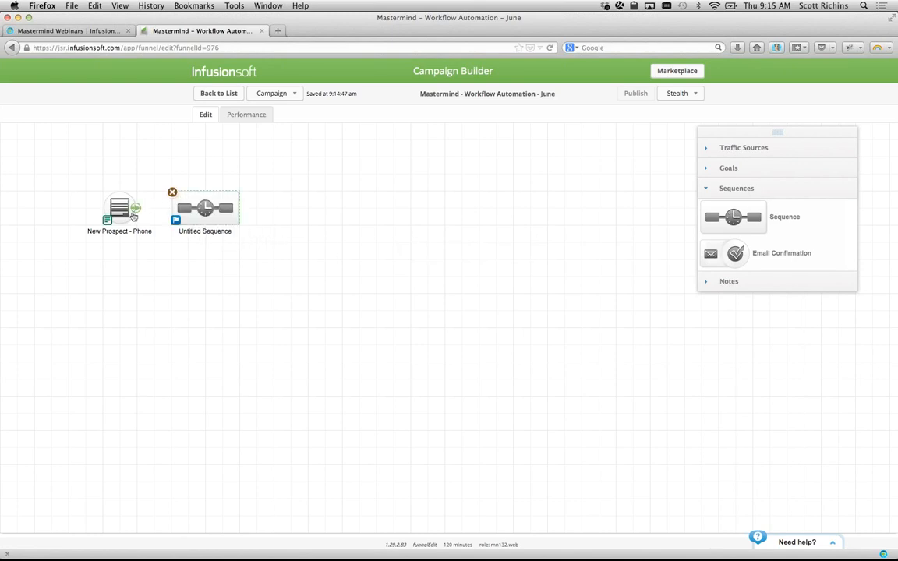
left_click_drag(126, 196, 246, 207)
left_click(223, 288)
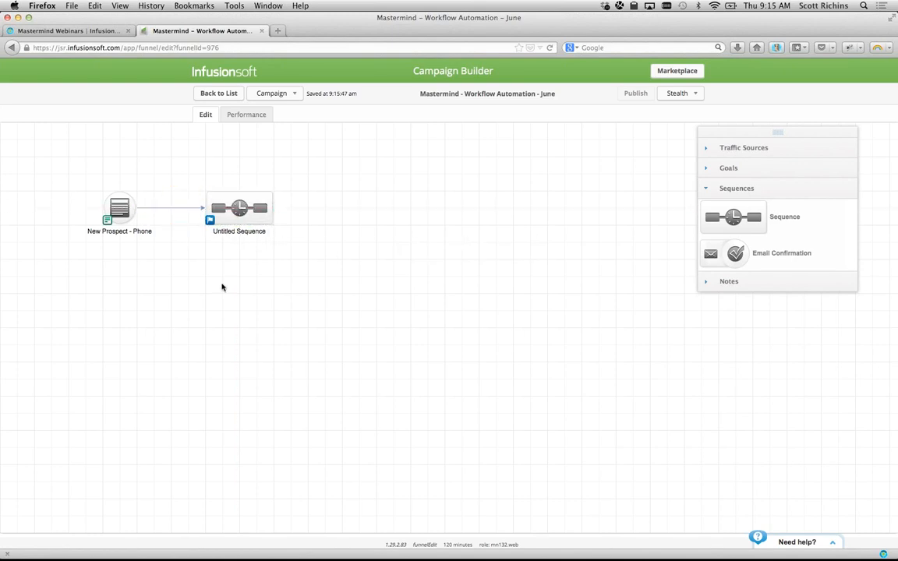
- Open the New Prospect - Phone form editor and load jsr.infusionsoft.com in a new tab
double_click(117, 211)
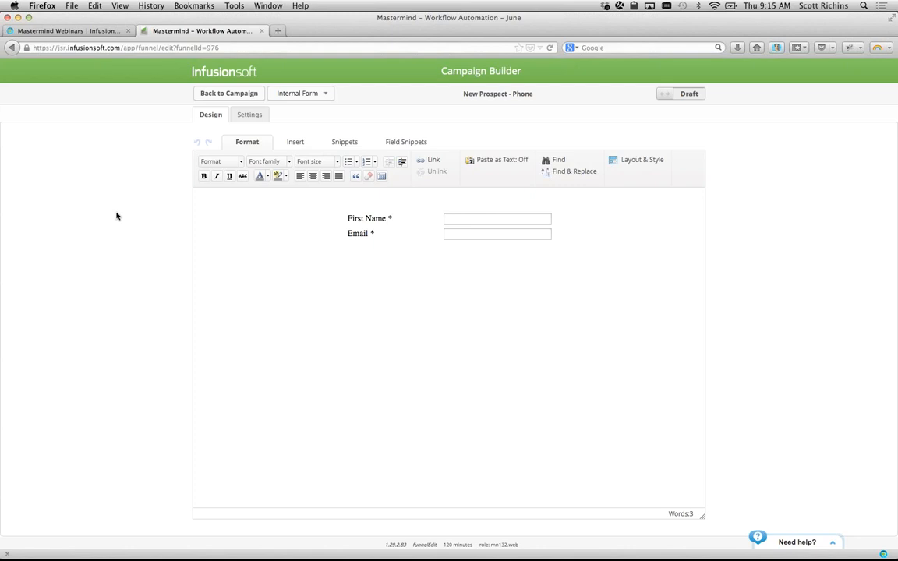
key("super+t")
type("jsr.infusionsoft.com")
key("Return")
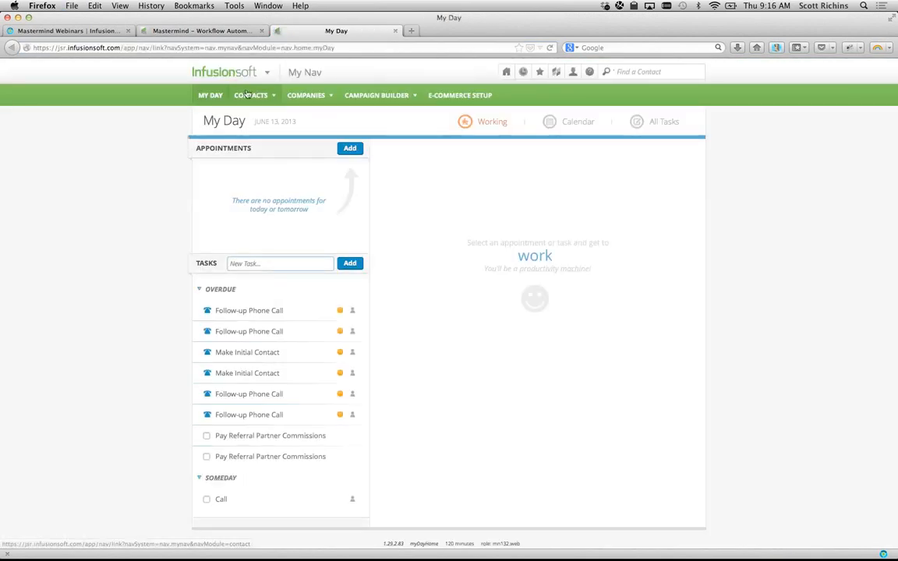
- Open Contacts > Add a Contact and browse its Address, Additional Info, Person Notes and Custom Fields tabs
mouse_move(254, 96)
left_click(259, 127)
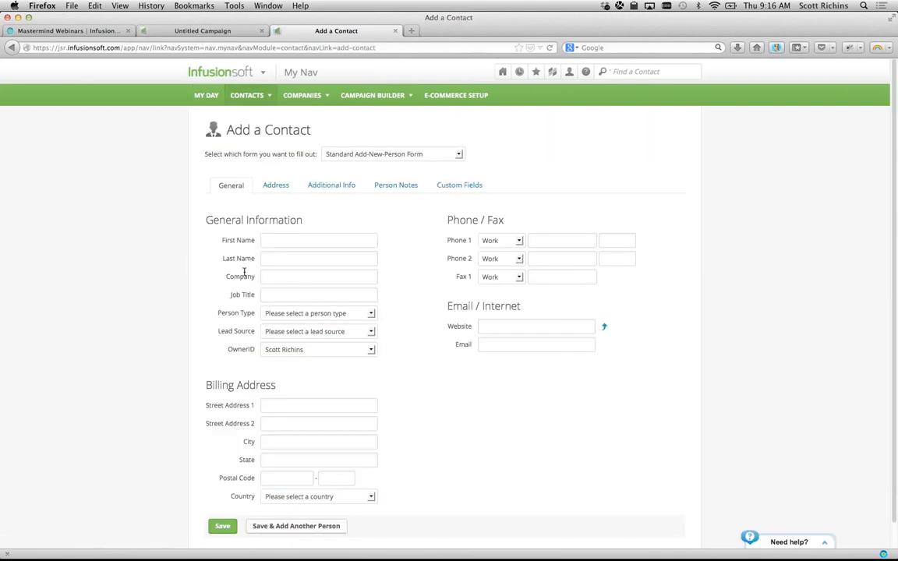
scroll(295, 297, "down", 1)
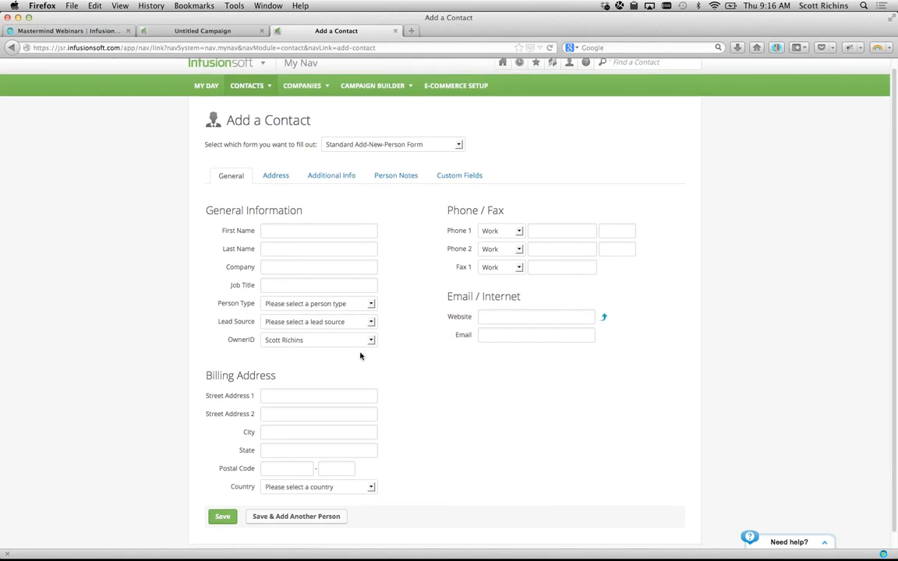
left_click(277, 177)
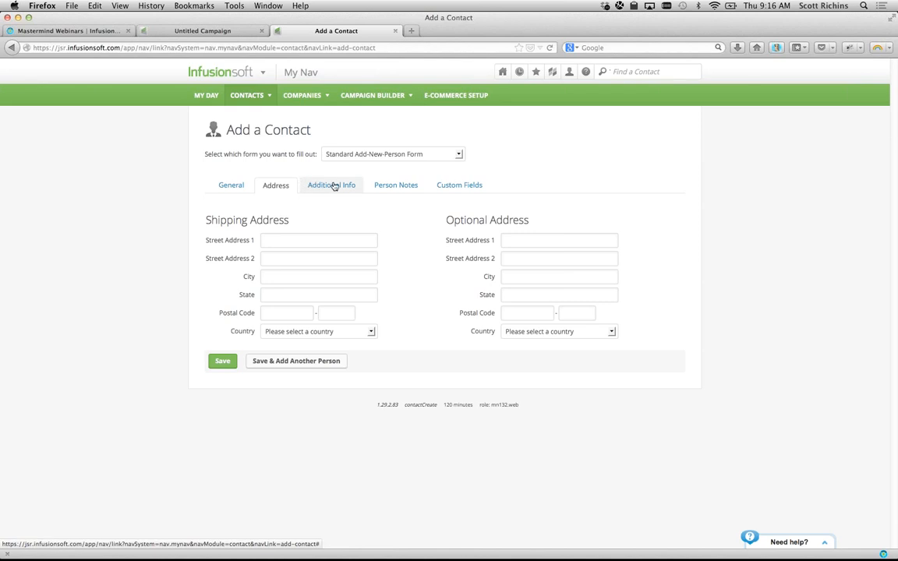
left_click(327, 185)
left_click(394, 185)
left_click(460, 185)
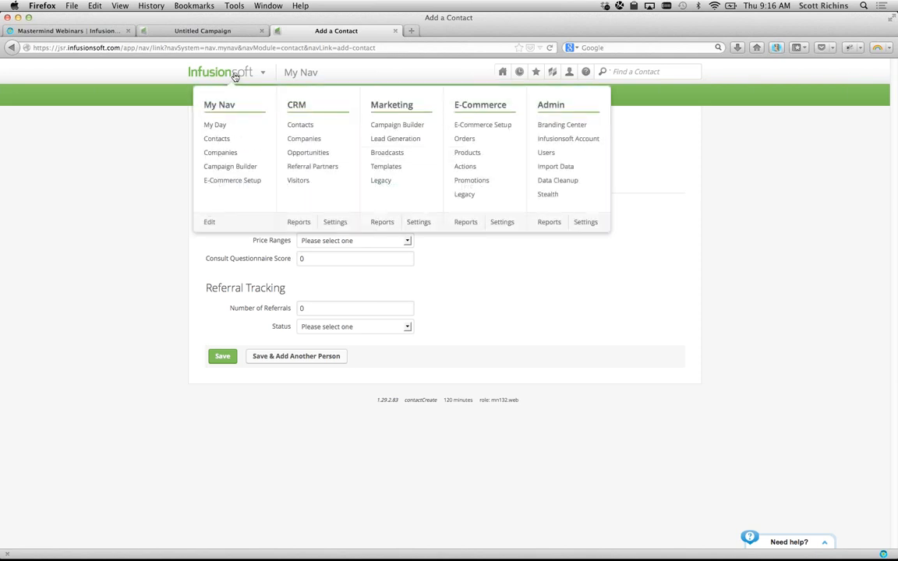
- Back on the campaign tab, view the form's Layout & Style panel and close it unchanged
left_click(207, 33)
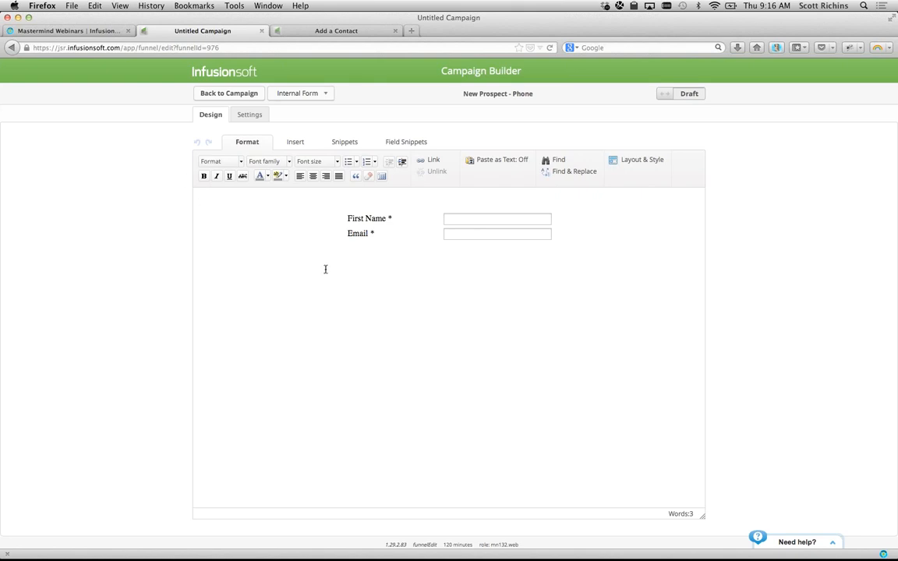
mouse_move(366, 226)
left_click(630, 162)
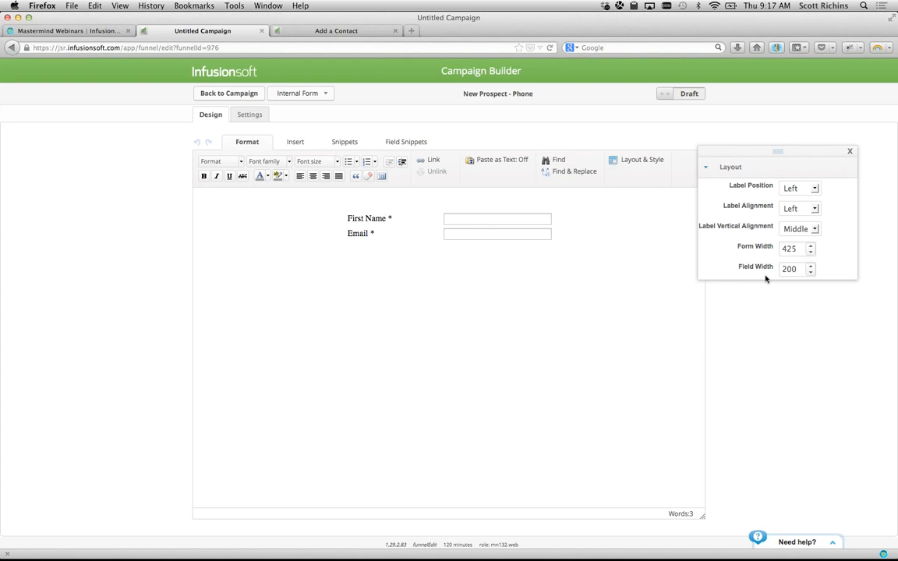
left_click(850, 153)
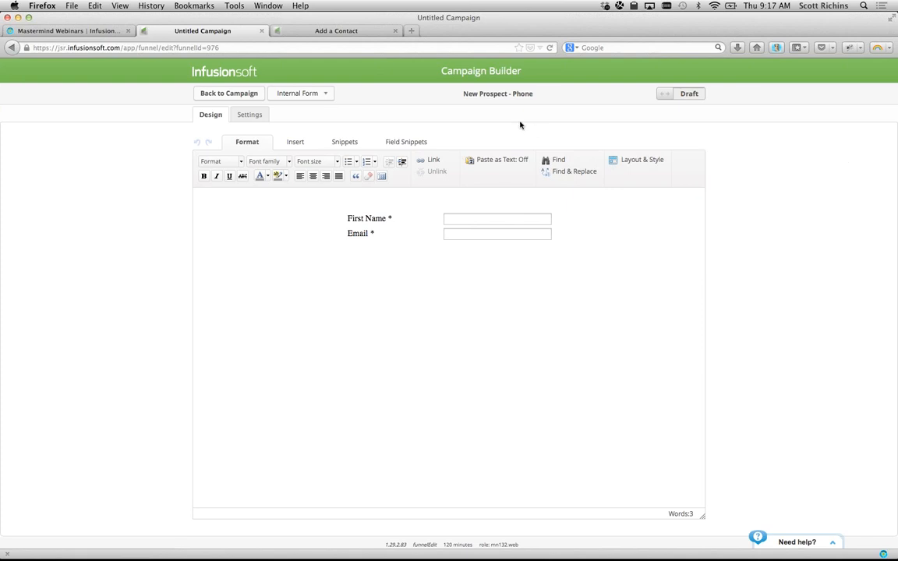
- Insert a Name snippet below First Name showing only Last Name, with Required off
double_click(473, 213)
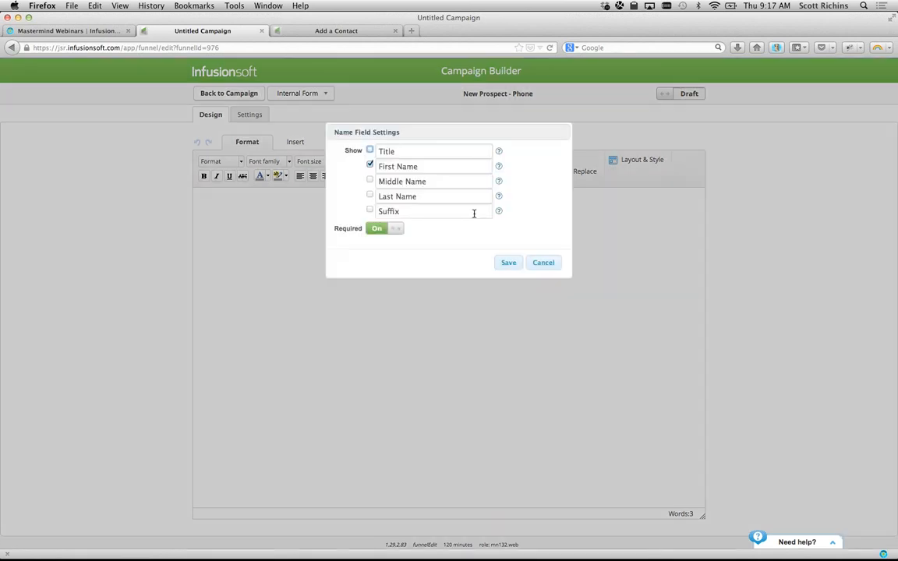
left_click(507, 263)
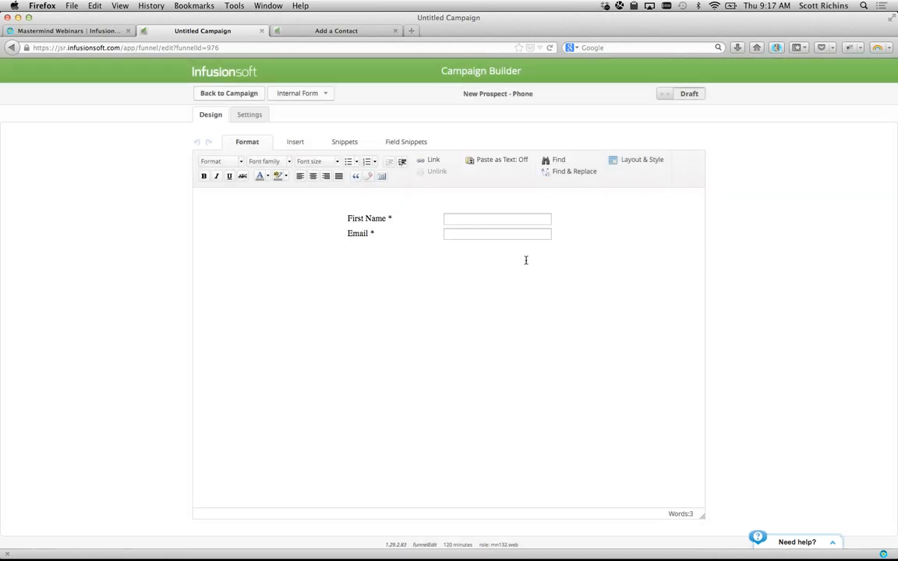
left_click(398, 142)
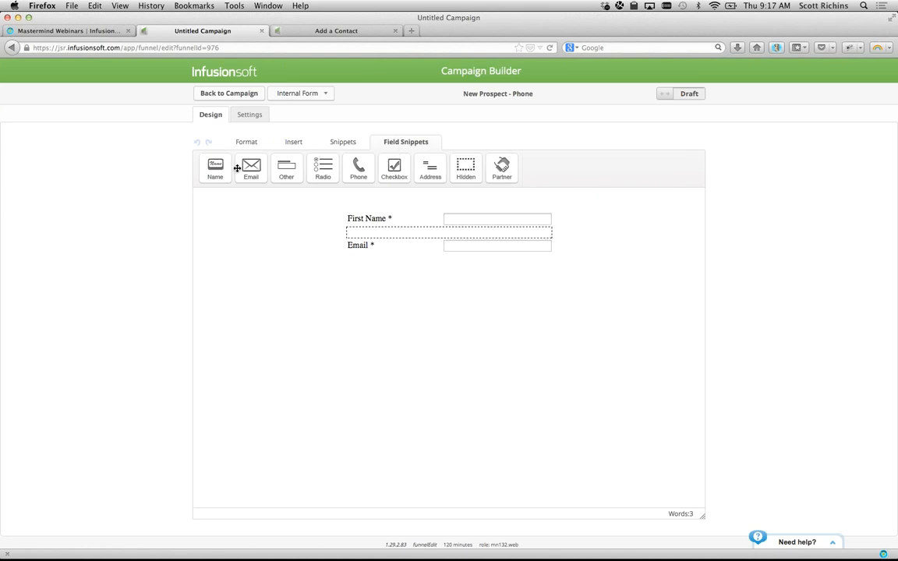
left_click_drag(258, 179, 389, 228)
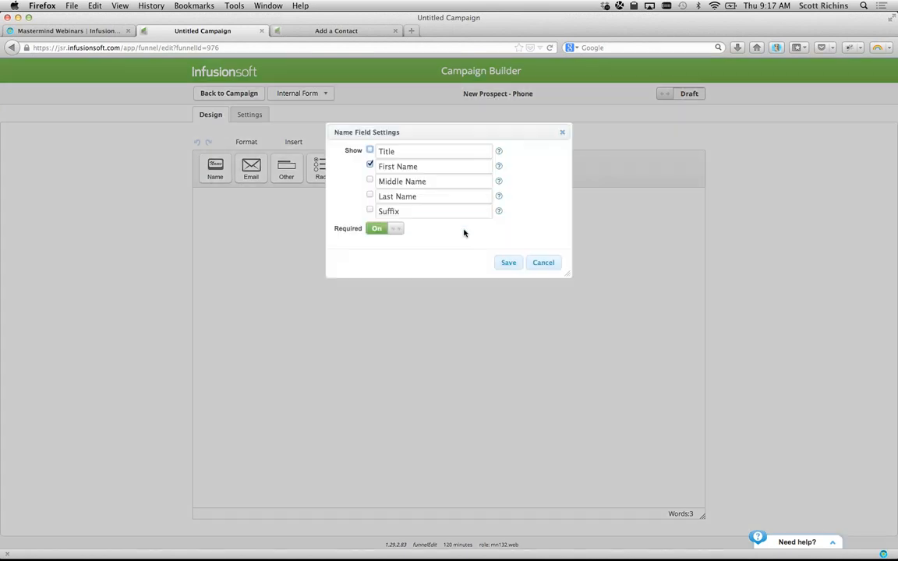
left_click(369, 165)
left_click(369, 194)
left_click(380, 230)
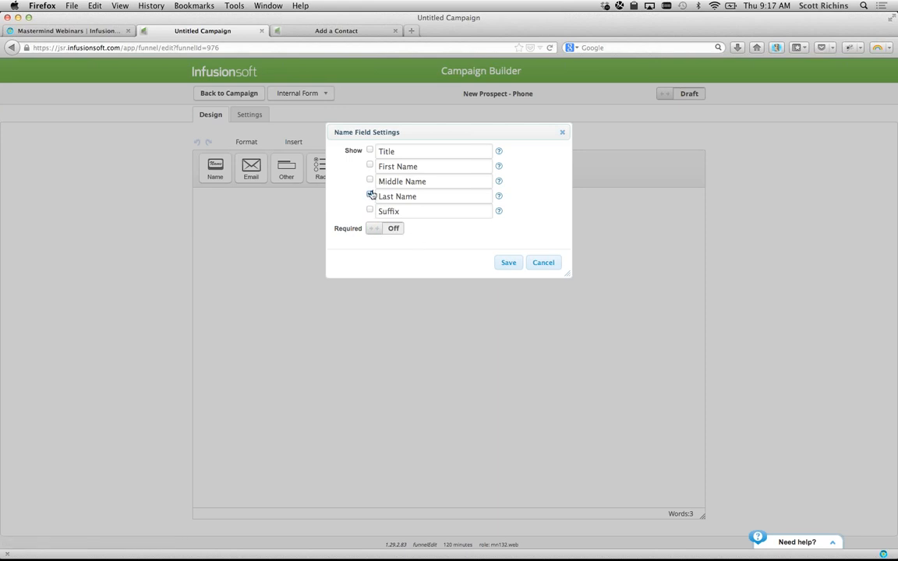
left_click(507, 263)
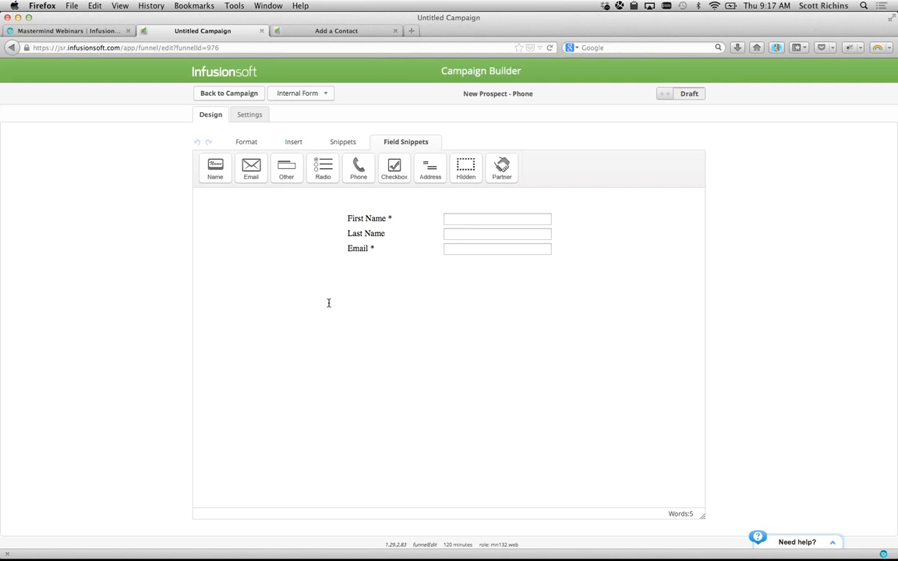
- Add a Phone 1 field below Last Name, labelled 'Phone'
left_click_drag(359, 165, 382, 263)
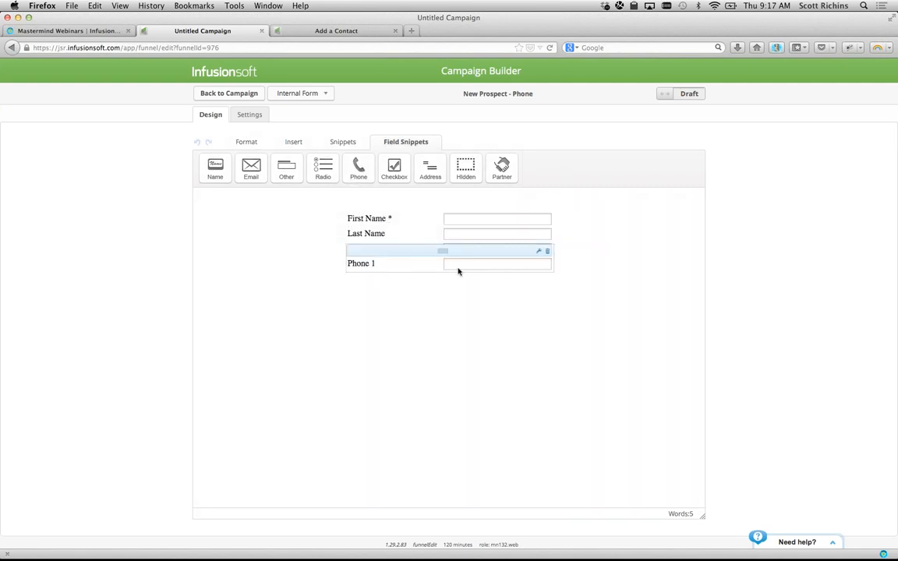
left_click(410, 181)
left_click(460, 184)
key("BackSpace")
key("BackSpace")
left_click(479, 278)
- Add a Birthday field to the form and switch the form from Draft to Ready
left_click_drag(286, 167, 399, 282)
left_click(460, 156)
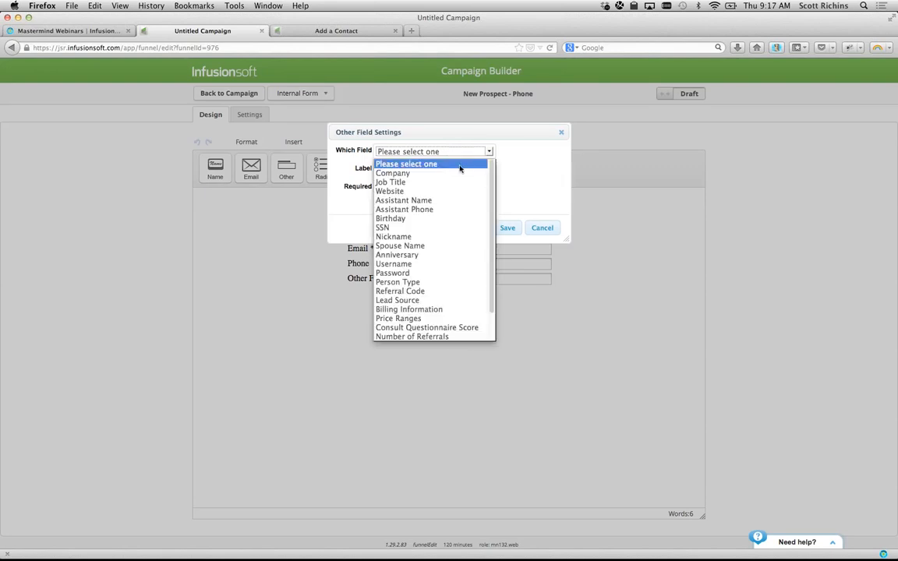
scroll(454, 257, "down", 2)
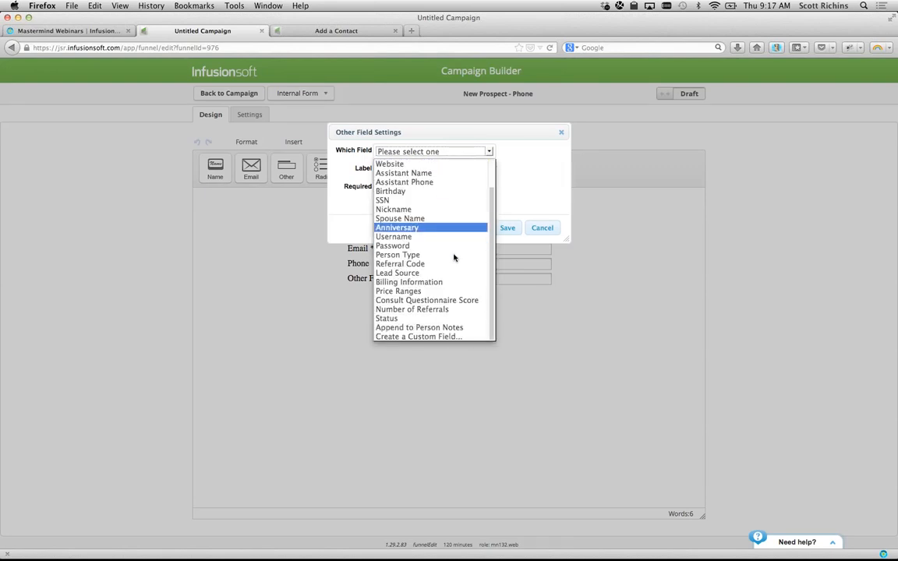
scroll(454, 258, "up", 2)
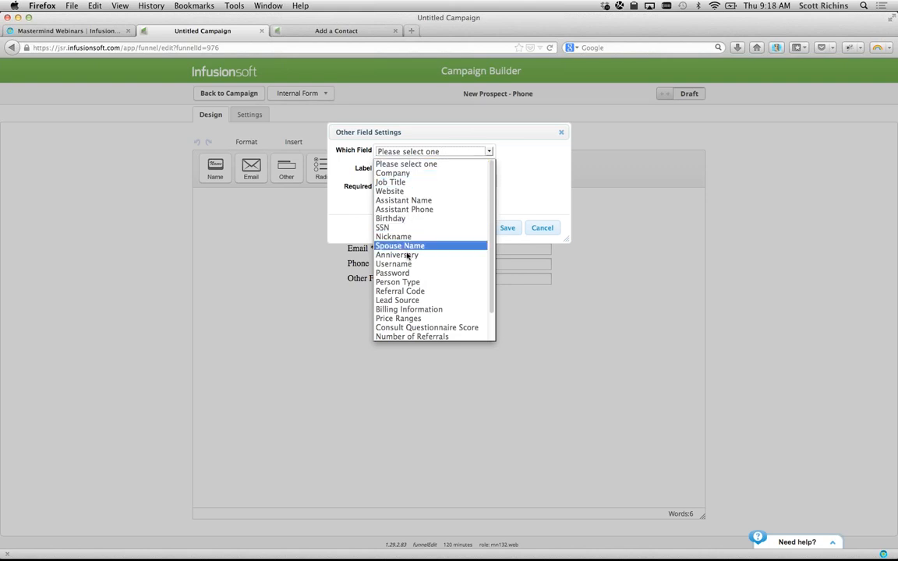
scroll(406, 312, "down", 2)
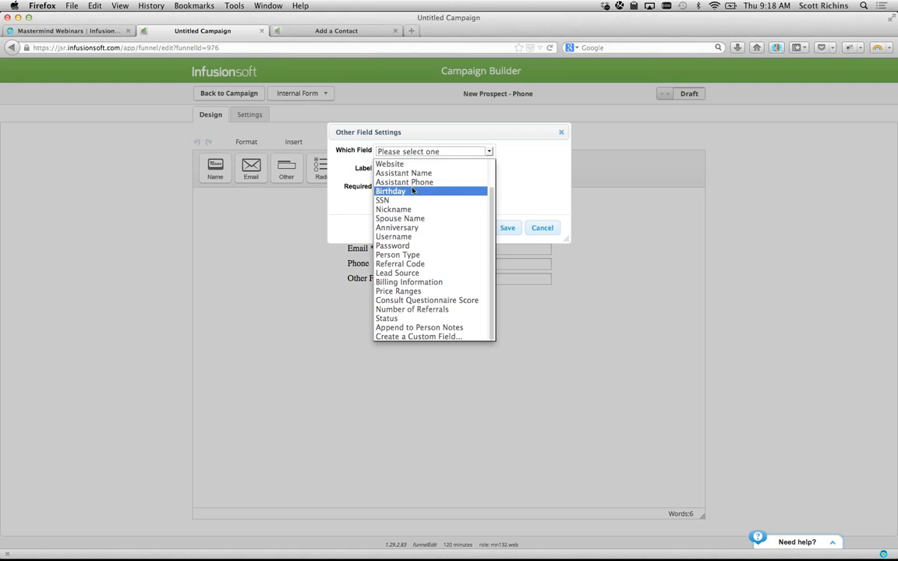
left_click(407, 191)
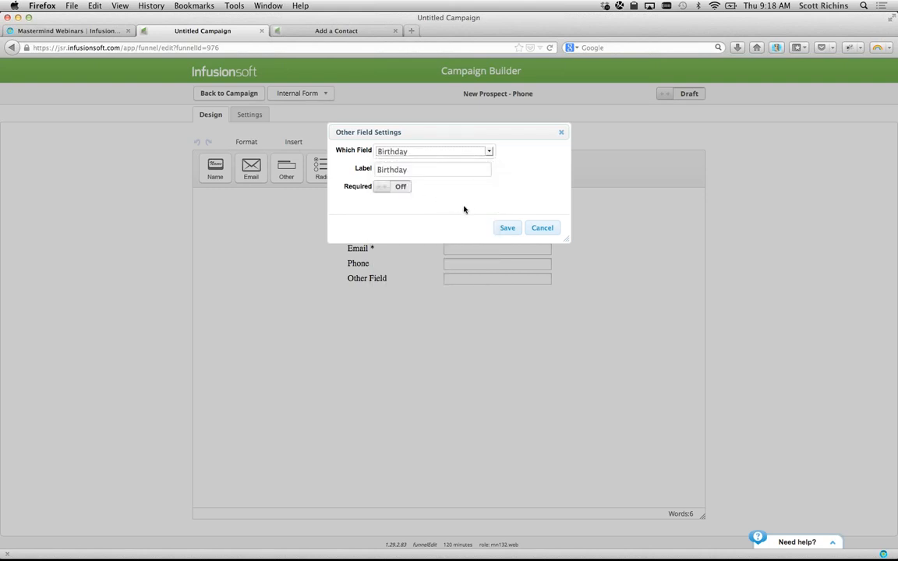
left_click(507, 228)
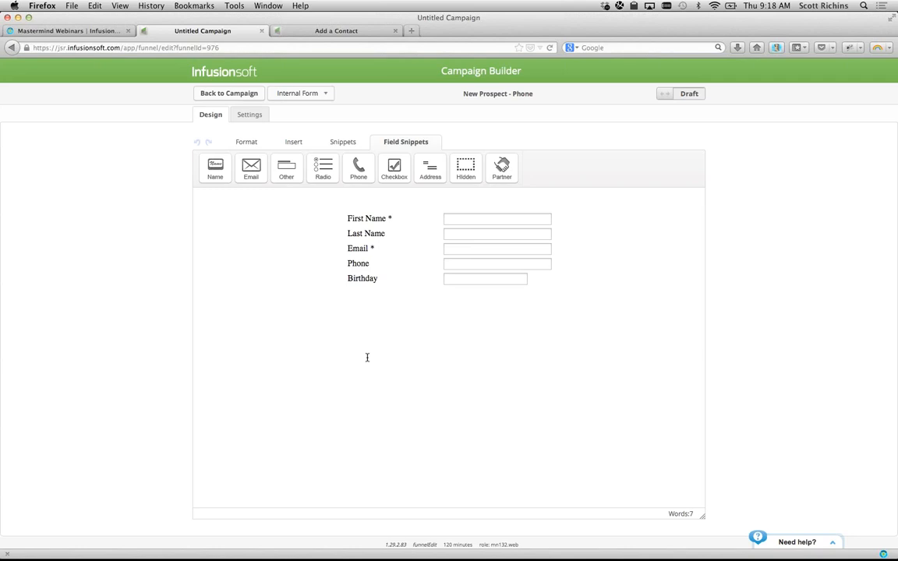
left_click(689, 94)
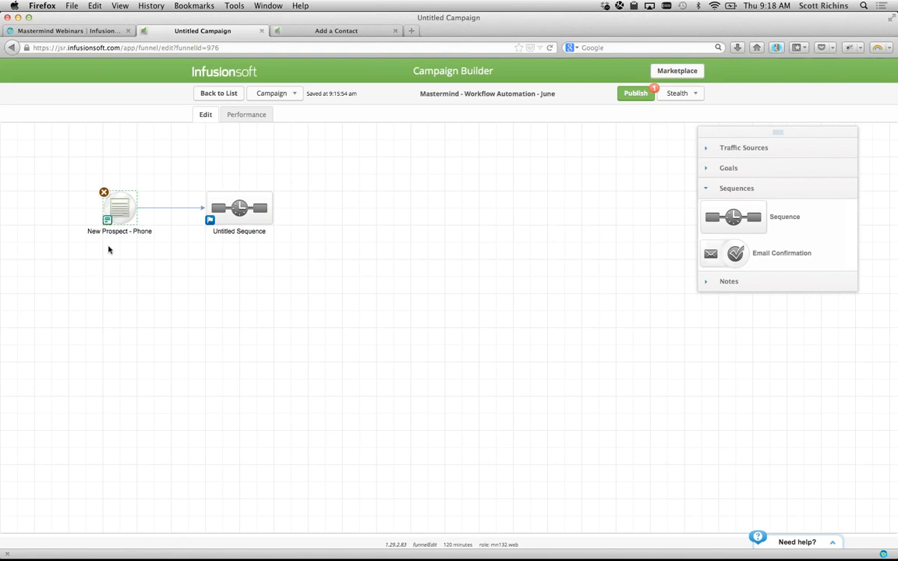
- Move the Untitled Sequence next to the form and open it in the sequence editor
left_click(238, 209)
left_click_drag(238, 209, 218, 211)
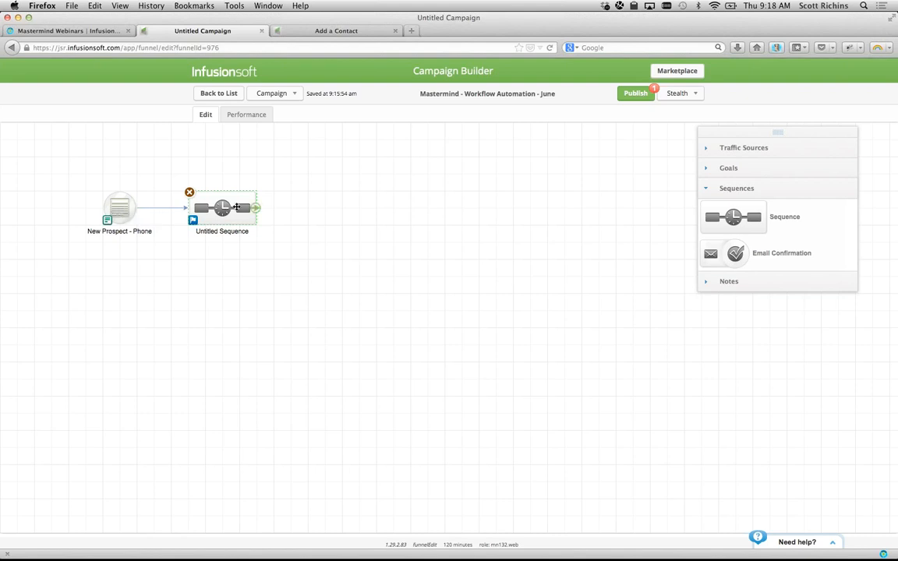
double_click(220, 208)
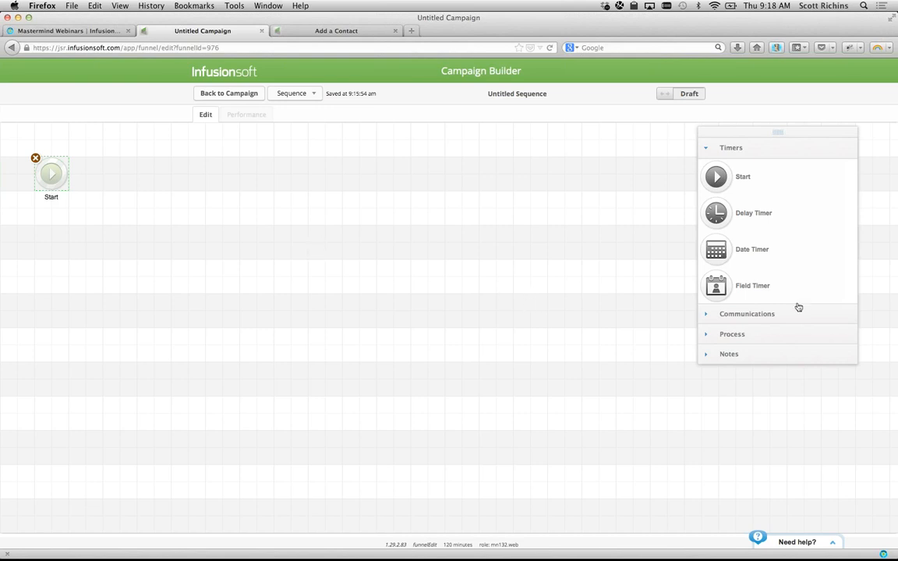
- Add a tag step after Start applying Prospect Tags -> New Lead, then a Create Task step after it
left_click(723, 335)
left_click_drag(713, 226, 103, 162)
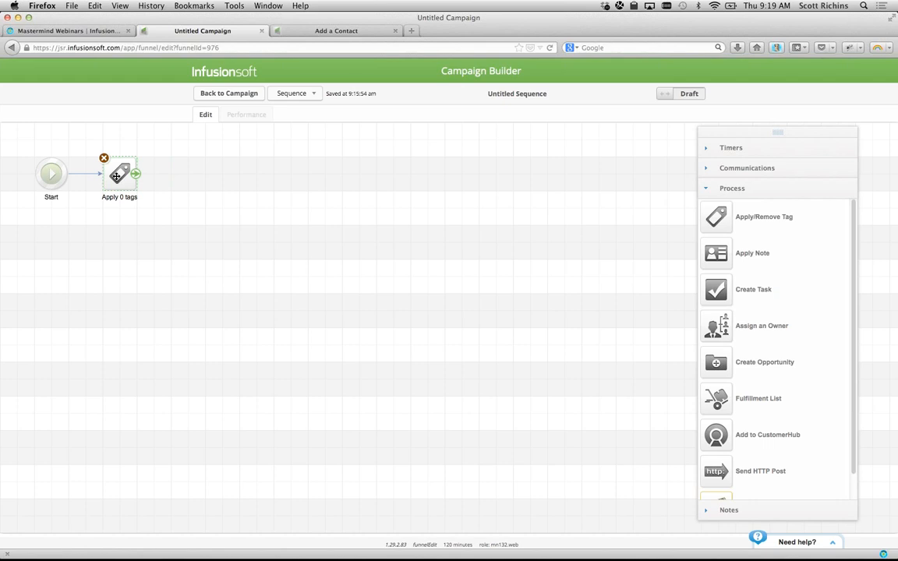
double_click(116, 176)
left_click(440, 138)
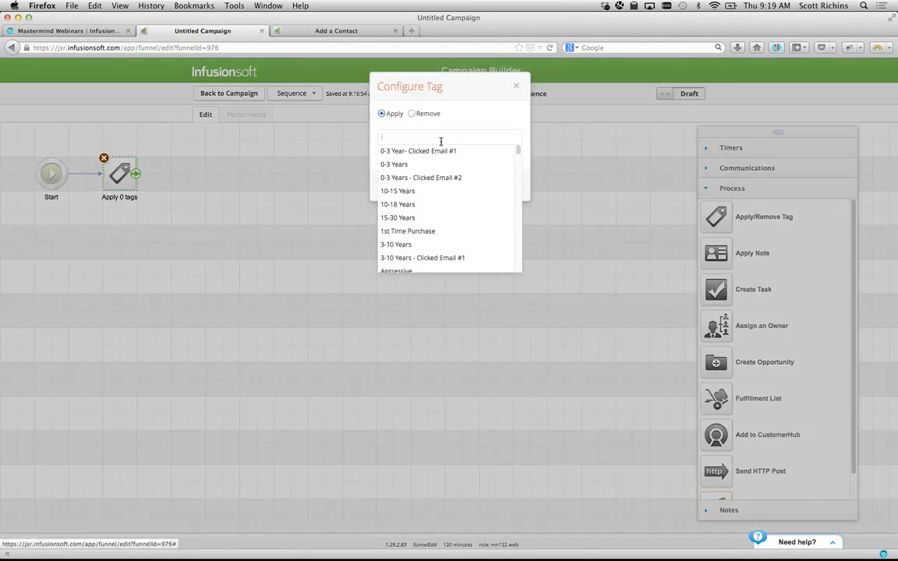
type("prospect")
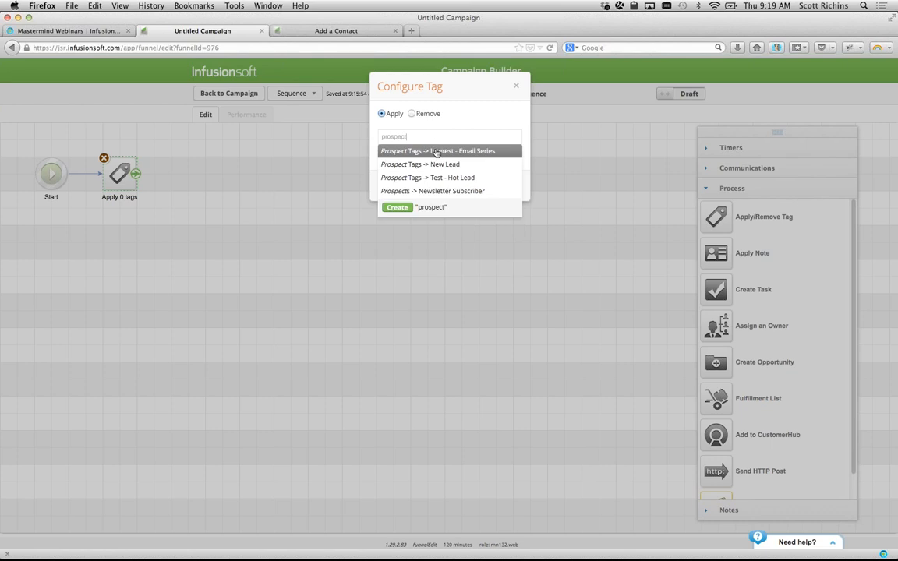
left_click(422, 166)
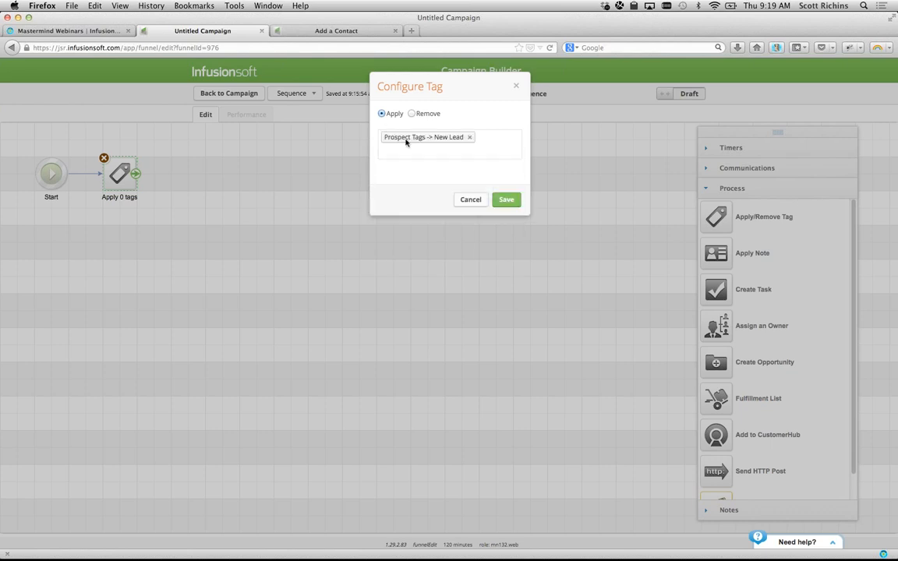
left_click(506, 202)
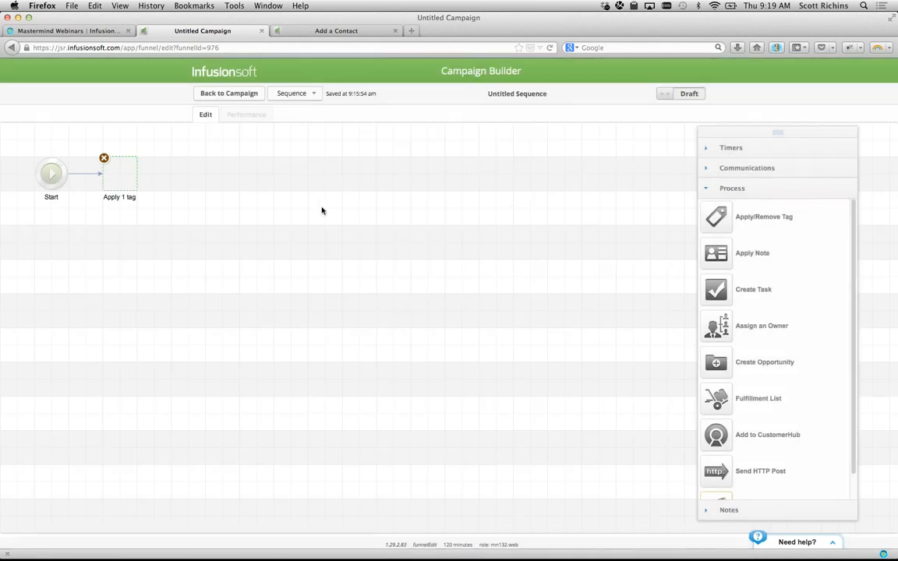
left_click(227, 203)
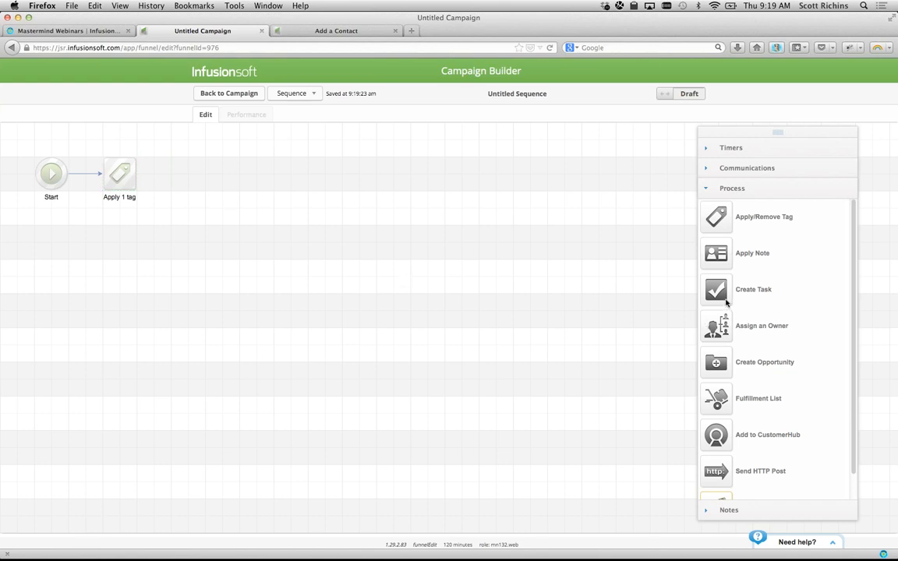
left_click_drag(722, 299, 187, 178)
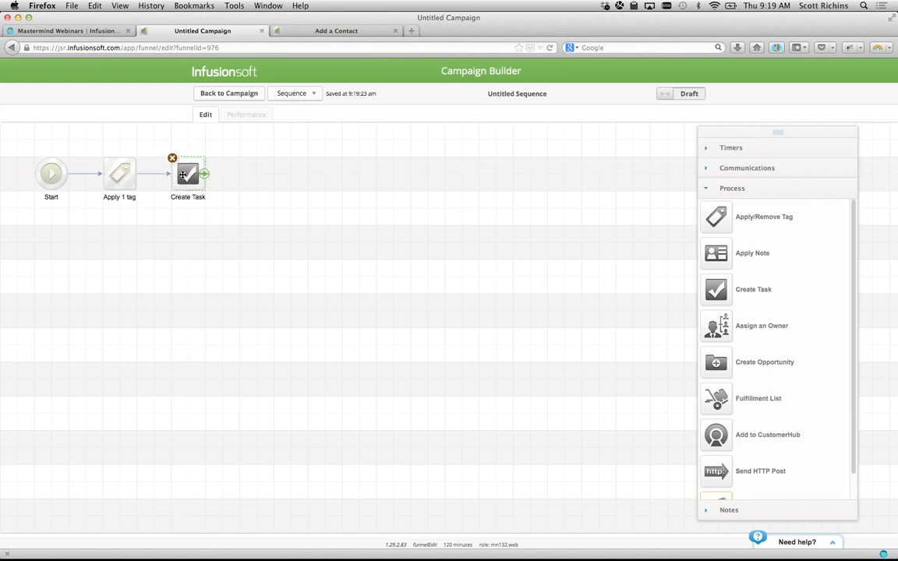
- Make the task a Call type titled 'Call' plus the contact's first and last name merge fields
double_click(184, 174)
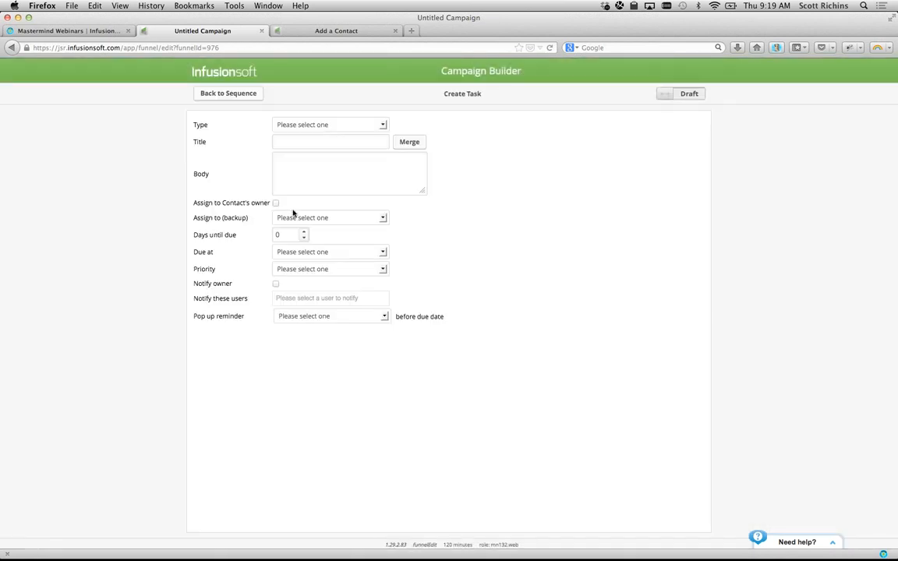
left_click(294, 125)
left_click(294, 140)
left_click(294, 141)
type("Call")
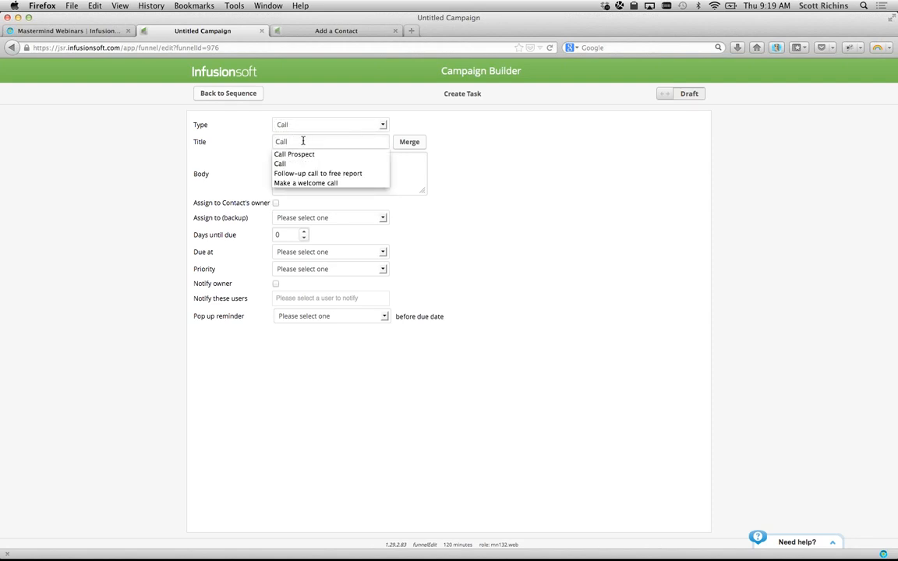
left_click(413, 147)
left_click(774, 142)
left_click(764, 159)
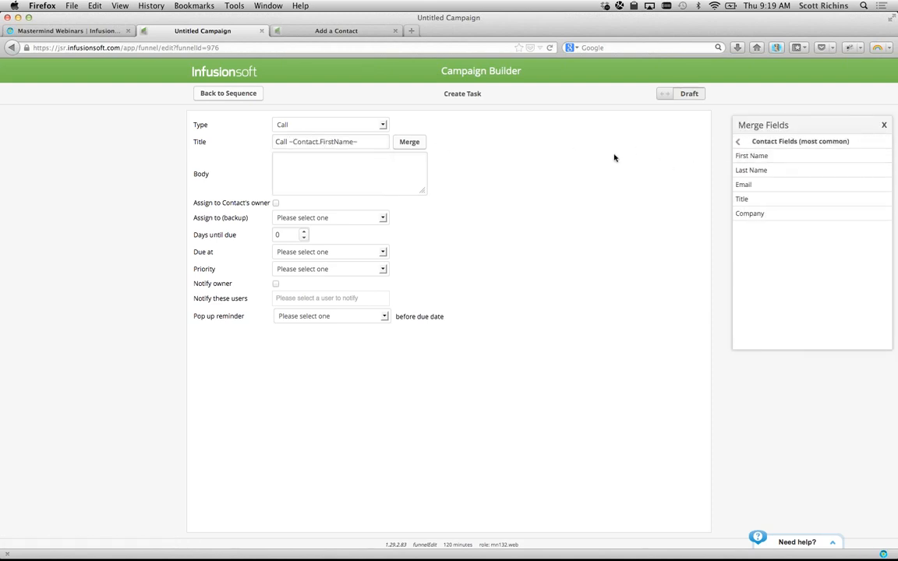
left_click(375, 142)
left_click(756, 170)
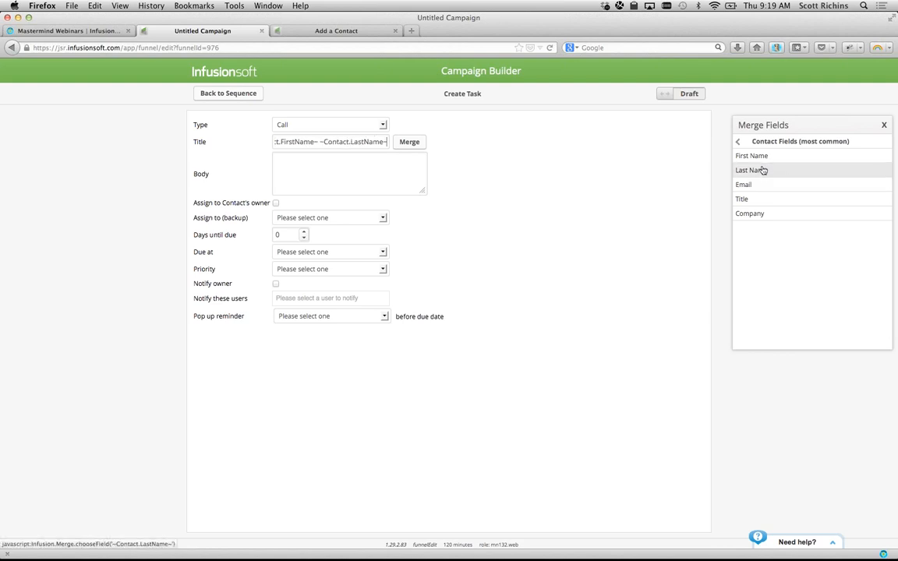
- Write the task body 'Phone :' with the Phone 1 merge field, followed by 'Script'
left_click_drag(769, 126, 551, 135)
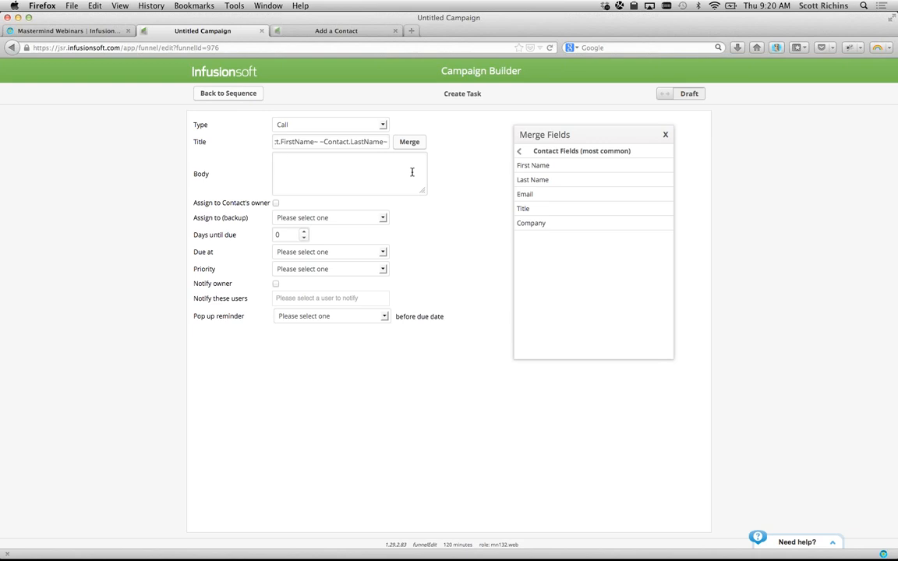
type("Phone :")
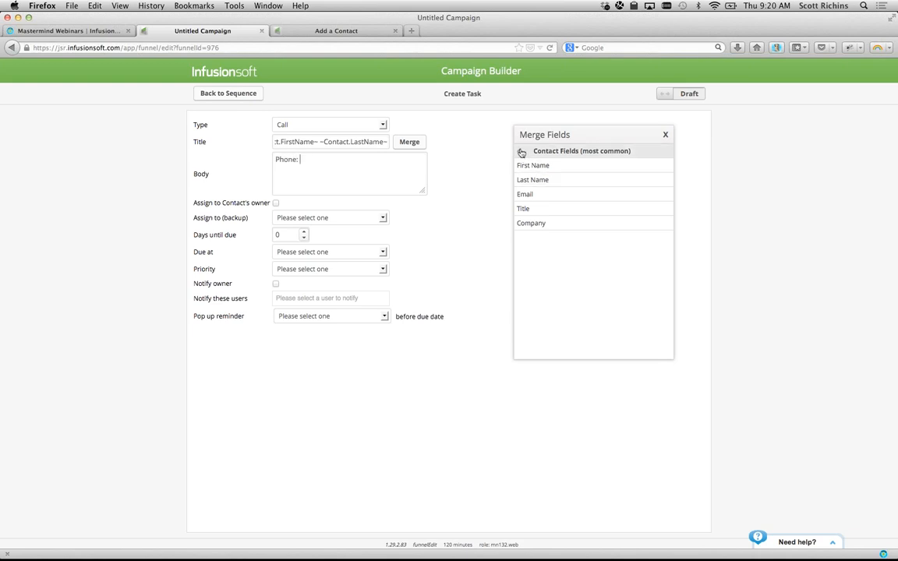
left_click(521, 153)
left_click(536, 180)
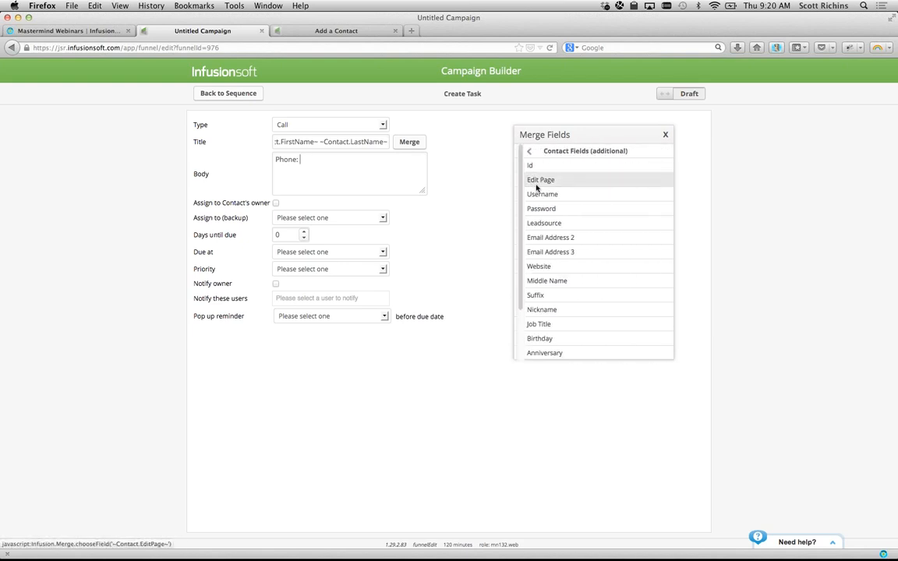
scroll(542, 221, "down", 5)
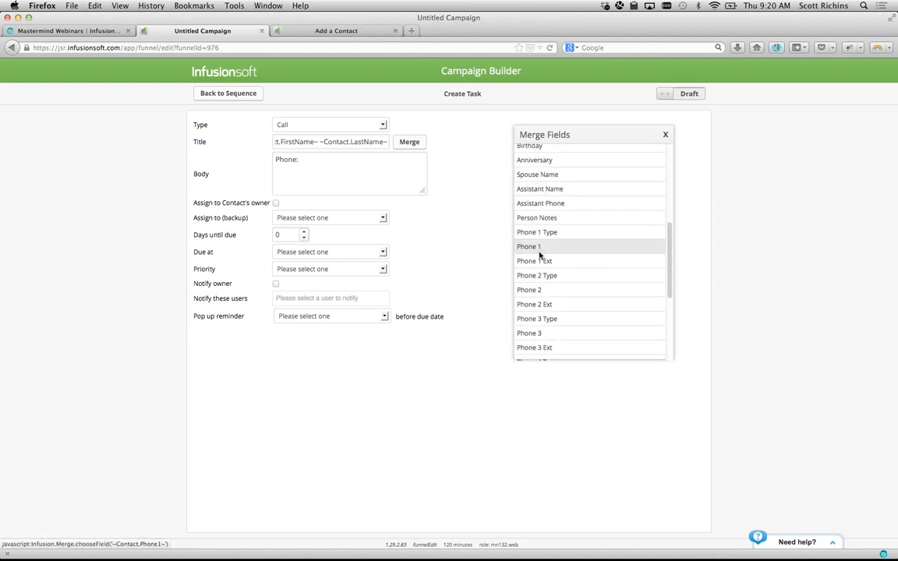
left_click(540, 248)
left_click(666, 134)
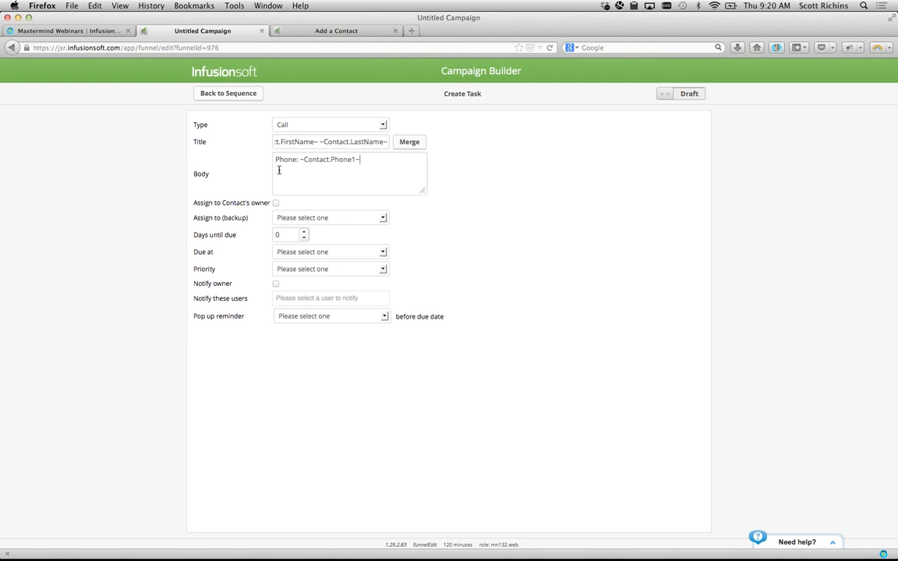
type("Script")
- Choose the backup assignee, set 3 days until due and priority 2. Essential, and mark it Ready
left_click(287, 217)
left_click(358, 219)
left_click(354, 219)
left_click(302, 258)
left_click(305, 233)
left_click(306, 233)
left_click(306, 233)
left_click(381, 269)
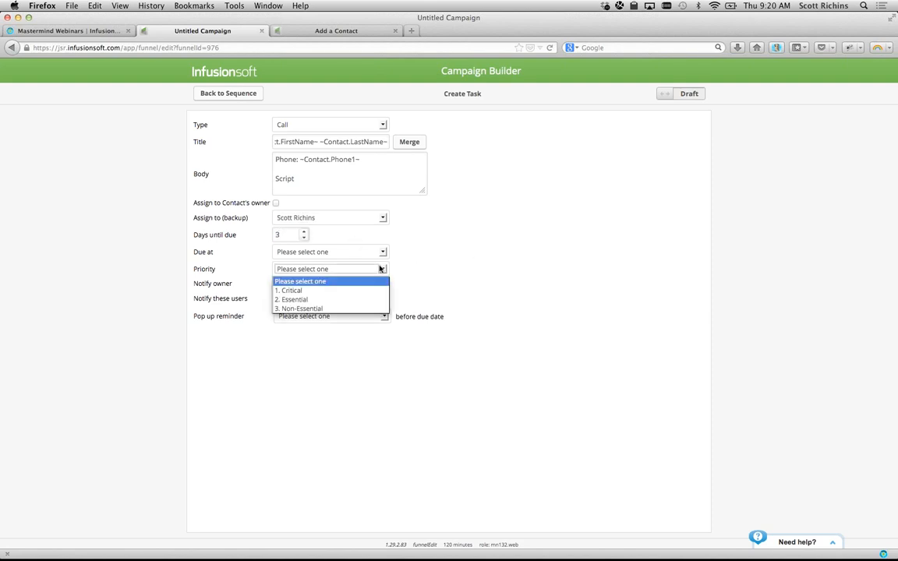
left_click(367, 299)
left_click(663, 93)
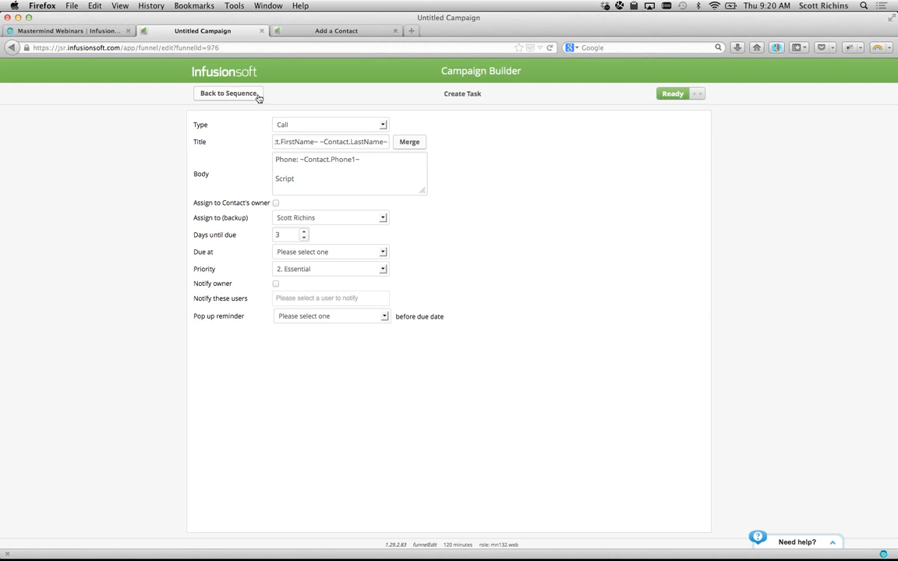
- Back on the sequence canvas, drop an Email step from Communications after Create Task
left_click(228, 91)
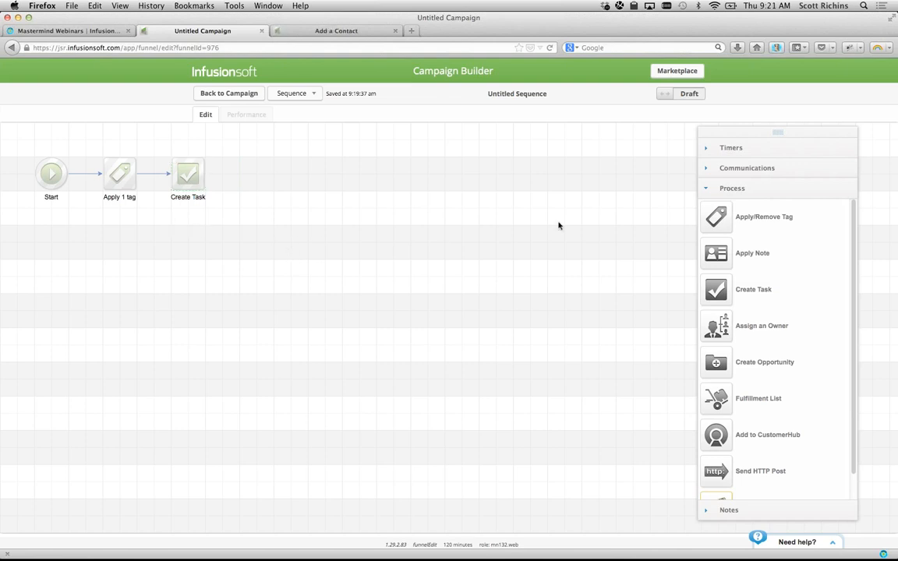
left_click(725, 169)
left_click_drag(716, 198, 269, 172)
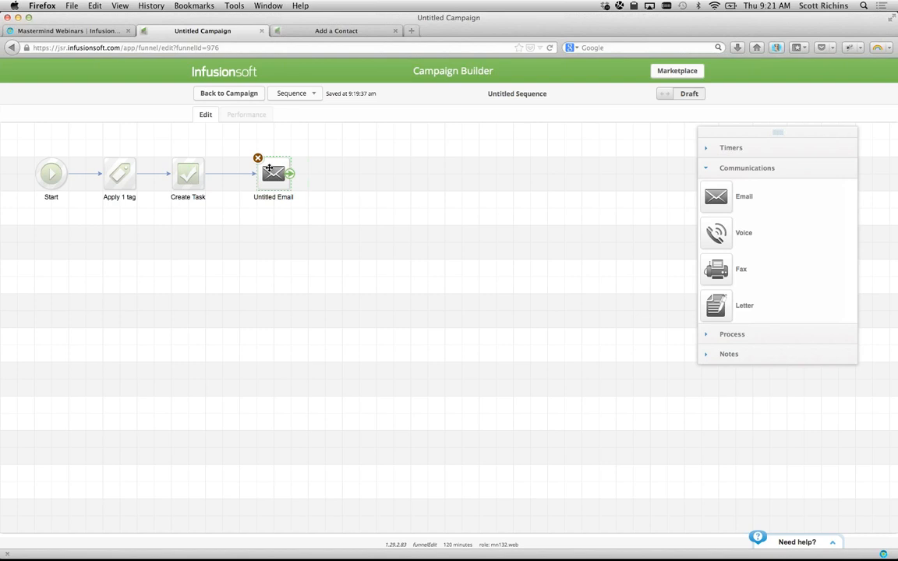
- Search templates for 'personal correspondence' and base the email on ISVA – May Personal Correspondence
double_click(269, 169)
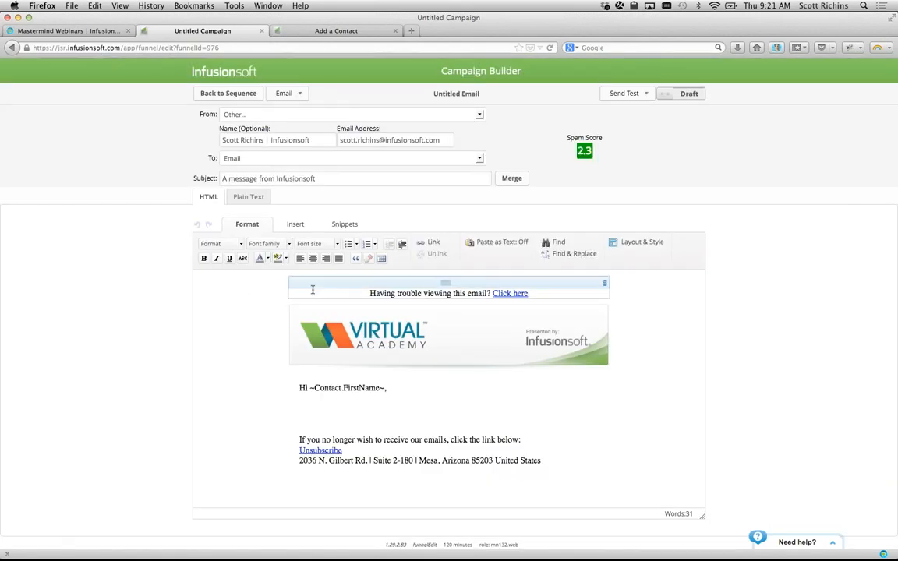
left_click(301, 94)
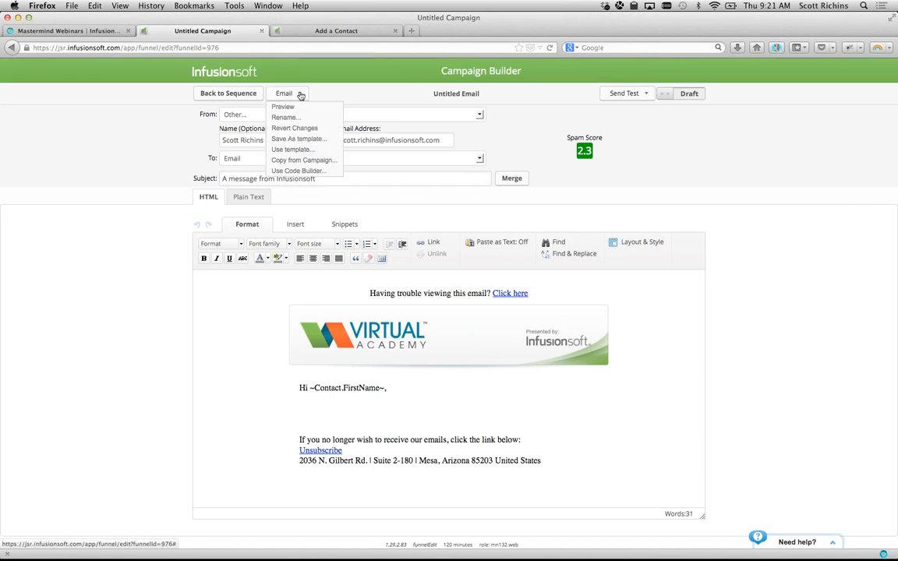
left_click(299, 149)
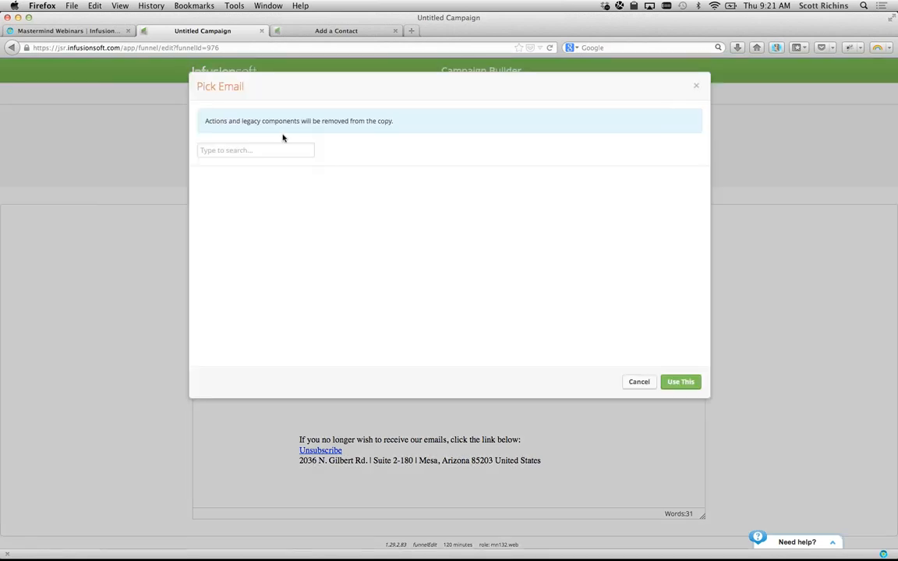
type("personal correspondence")
scroll(248, 195, "down", 5)
scroll(245, 200, "down", 3)
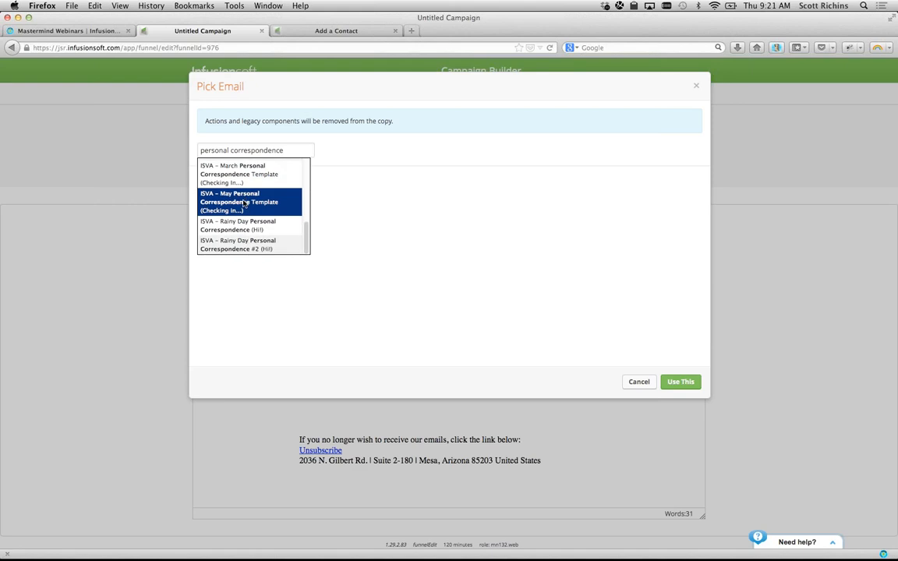
left_click(234, 205)
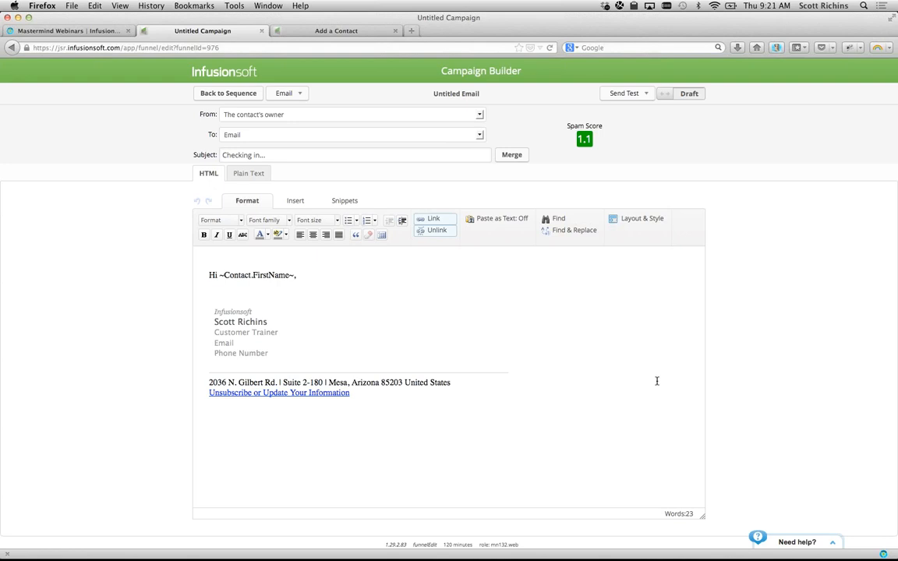
- Add 'Welcome! It's was great to chat with you...' under the greeting, mark Ready, and return
left_click(274, 284)
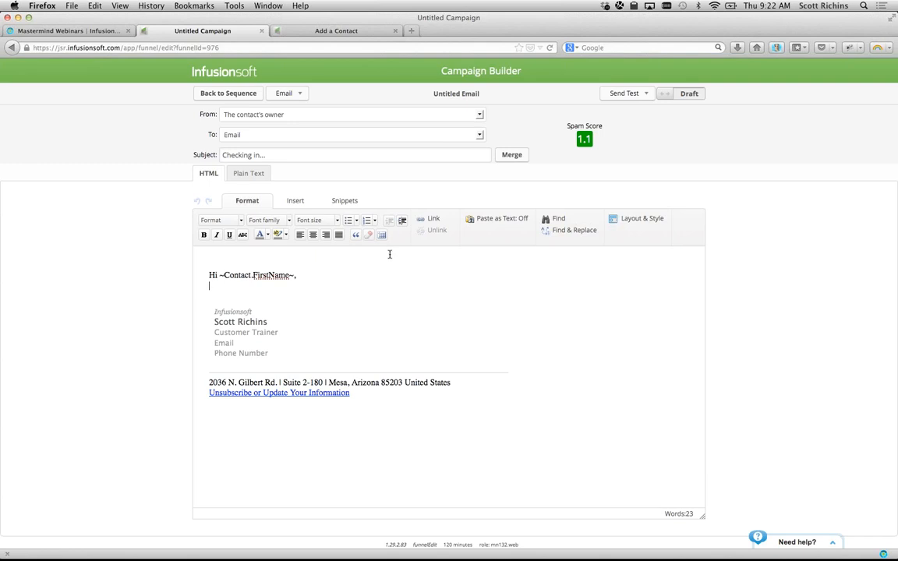
key("Return")
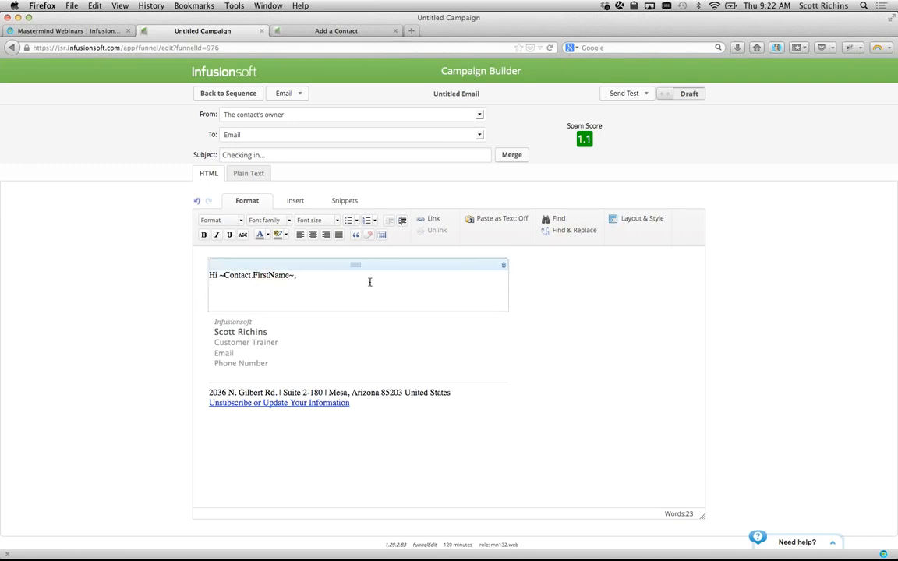
type("Welcome! It's was great to chat w")
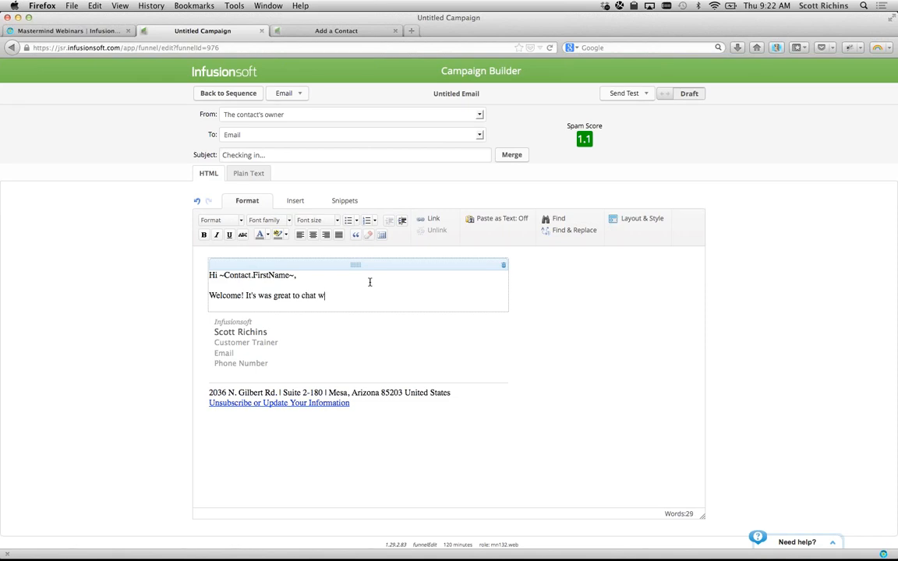
type("ith you...")
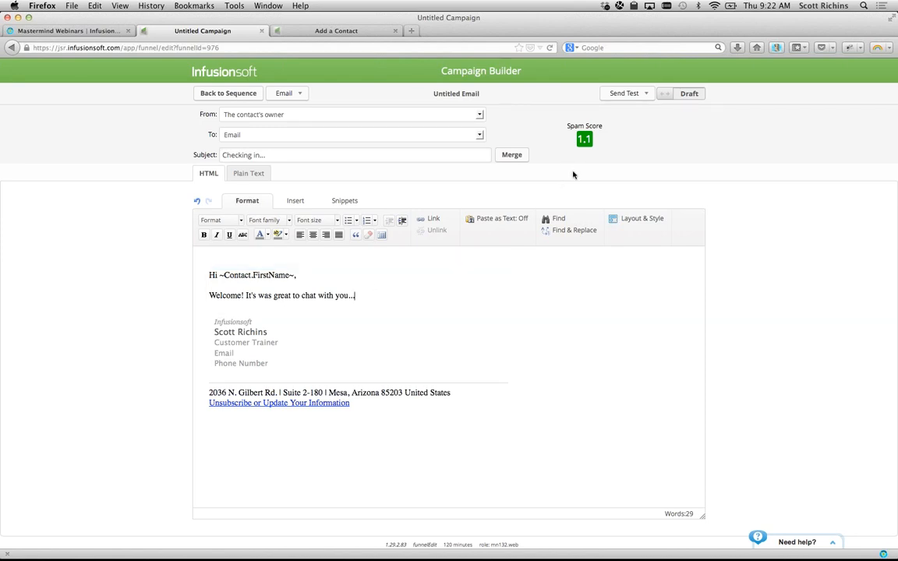
left_click(661, 93)
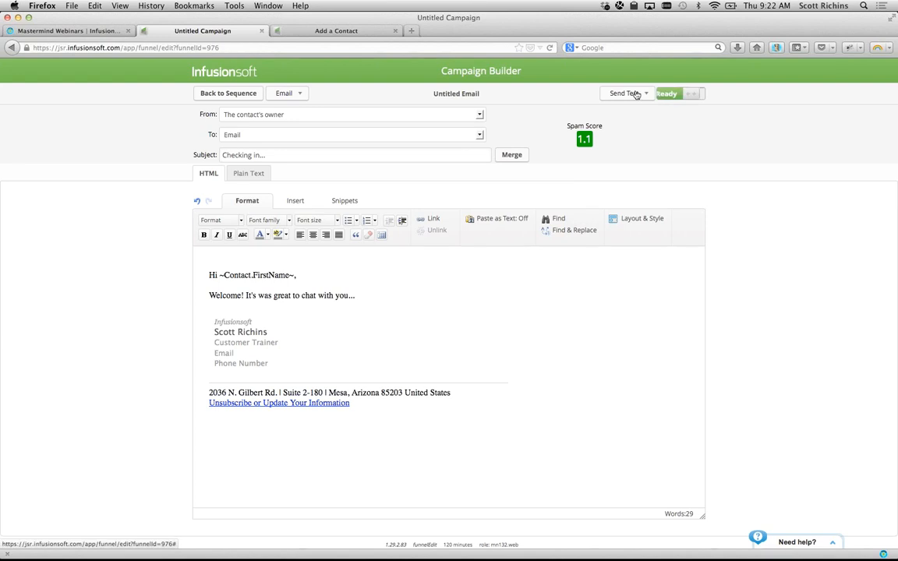
left_click(234, 94)
- Insert a Delay Timer between Create Task and the email that waits 15 minutes
left_click_drag(273, 173, 307, 173)
left_click(785, 149)
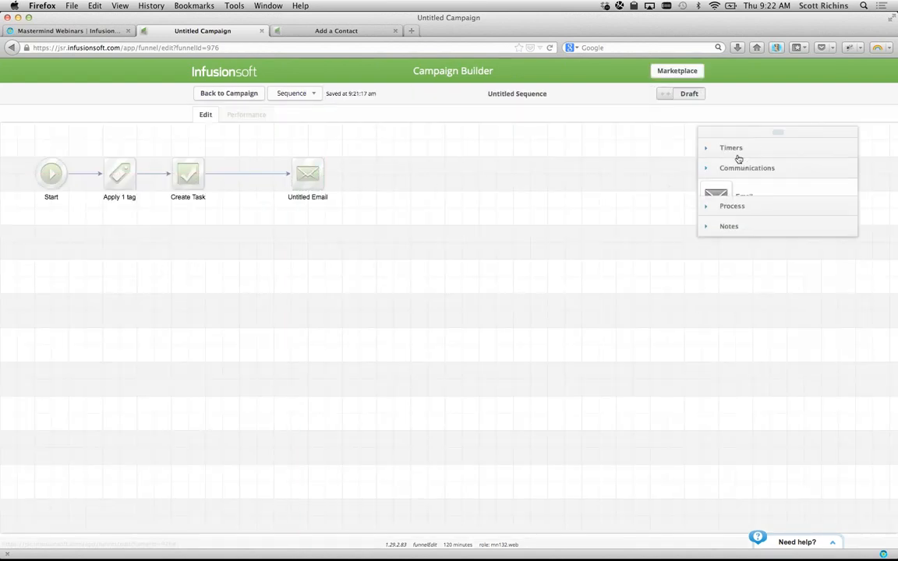
left_click_drag(715, 213, 326, 164)
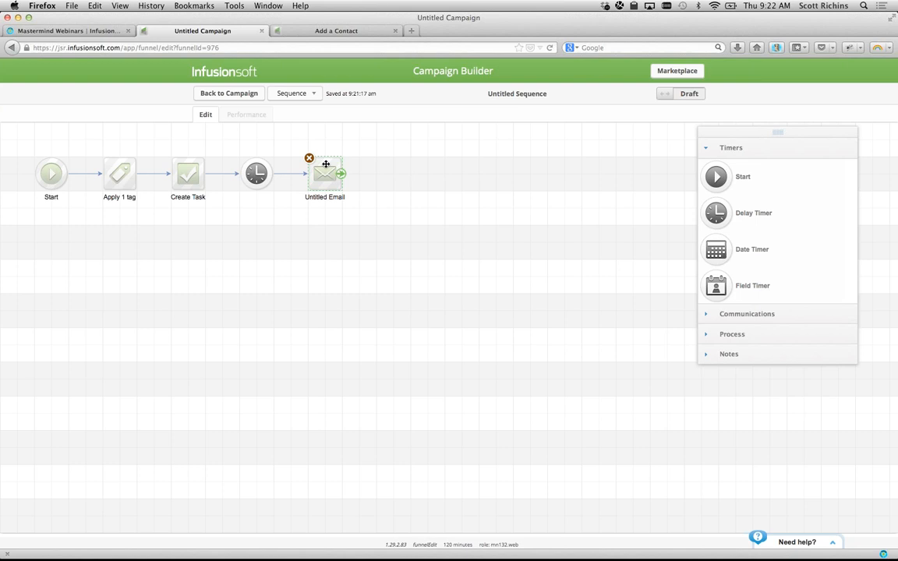
double_click(255, 173)
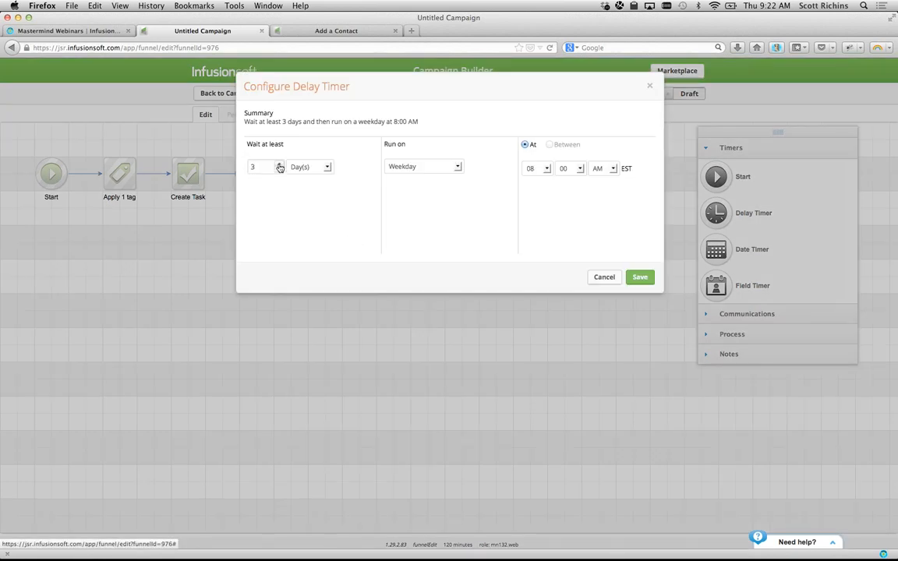
left_click(306, 167)
left_click(307, 180)
left_click(279, 170)
left_click(279, 170)
left_click(265, 185)
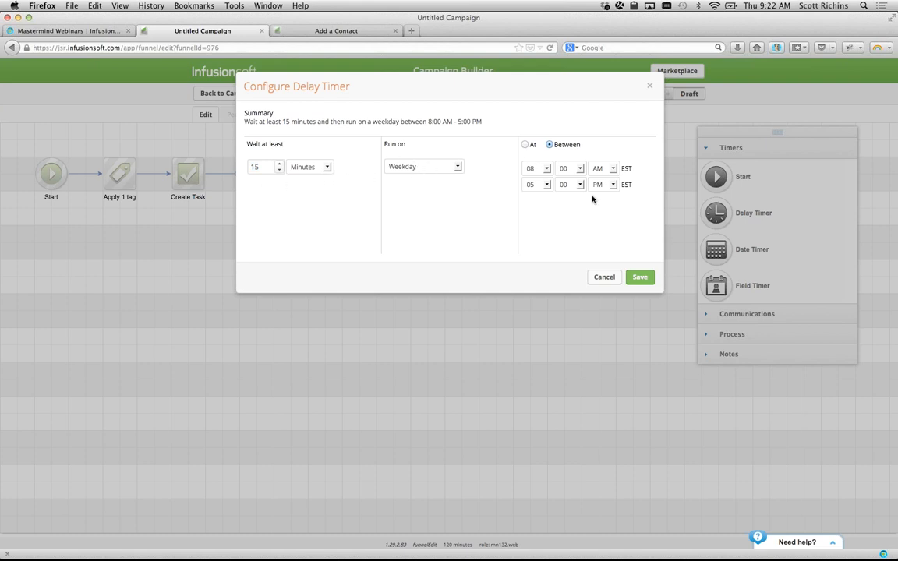
- Run the timer any day between 8:00 AM and 11:00 PM, save it, and mark the sequence Ready
left_click(400, 168)
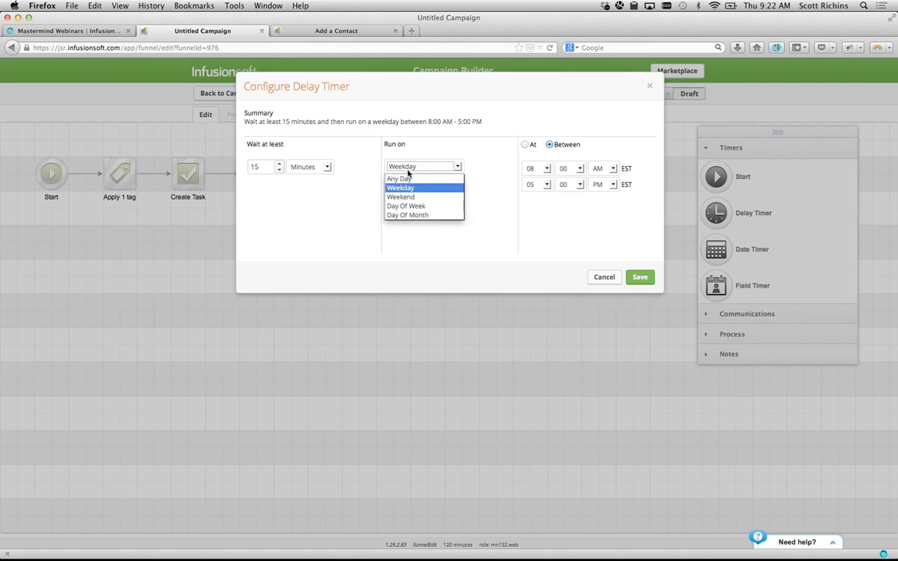
left_click(413, 180)
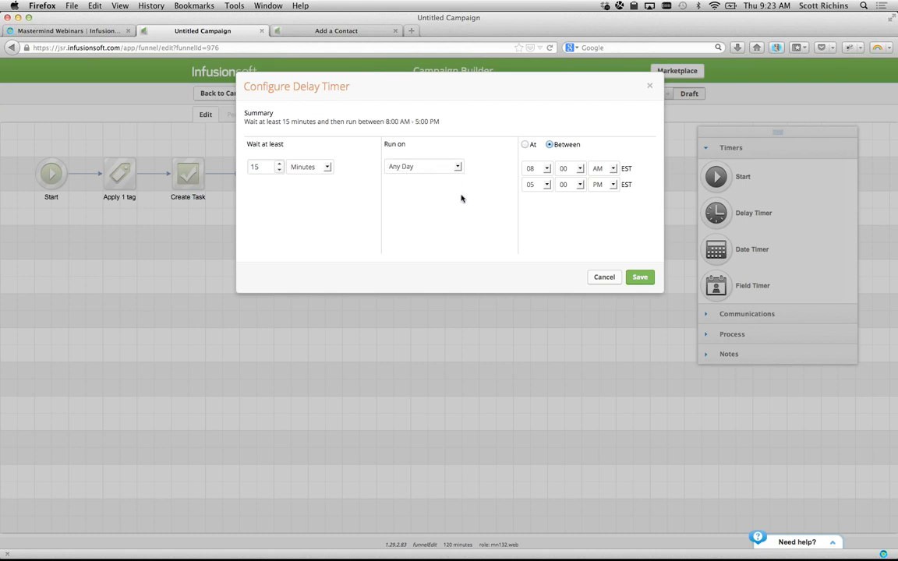
left_click(549, 185)
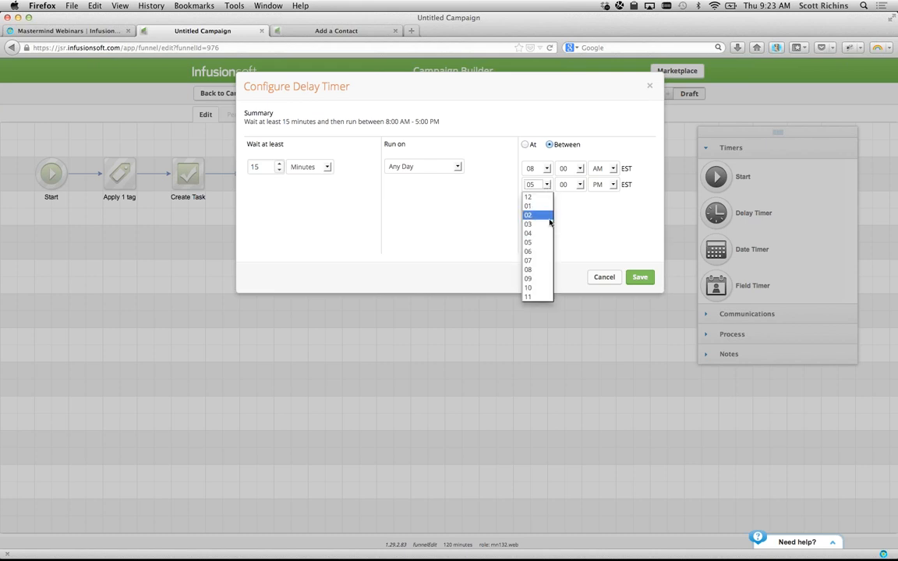
left_click(533, 293)
left_click(601, 235)
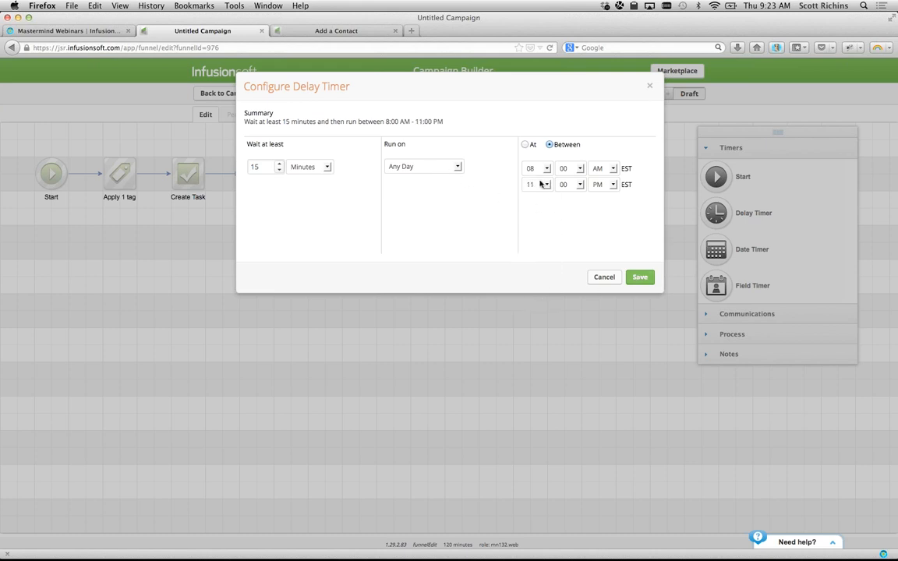
left_click(632, 279)
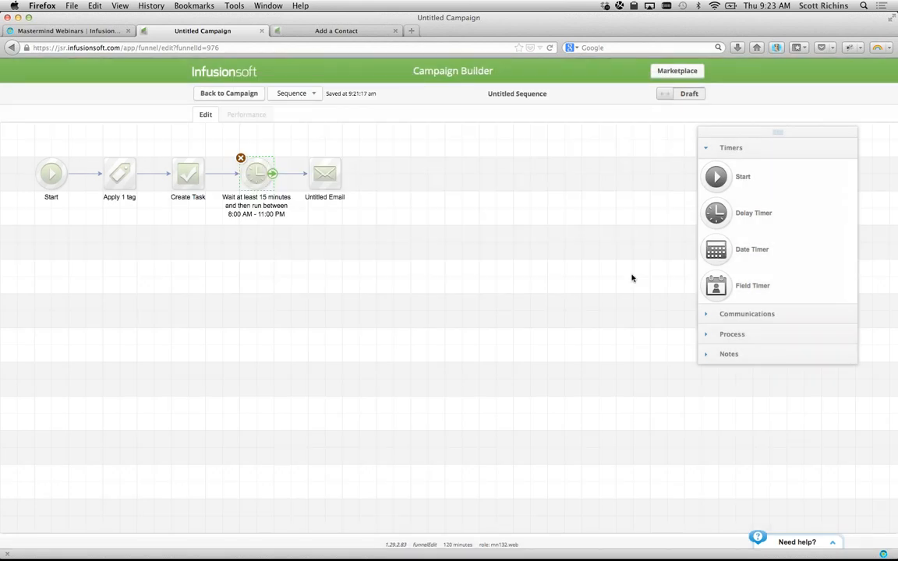
left_click(483, 261)
left_click(669, 99)
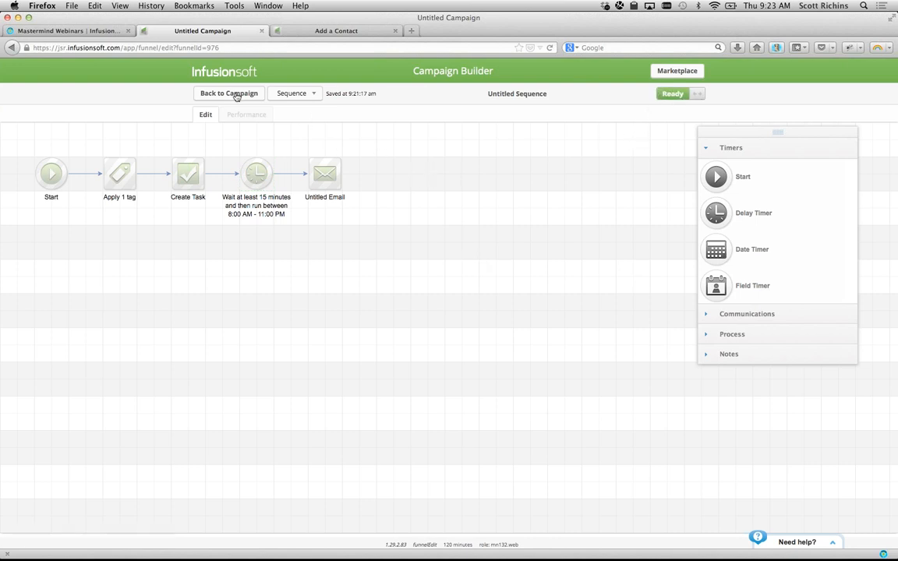
- Return to the campaign, review the items to be published, and publish it
left_click(234, 92)
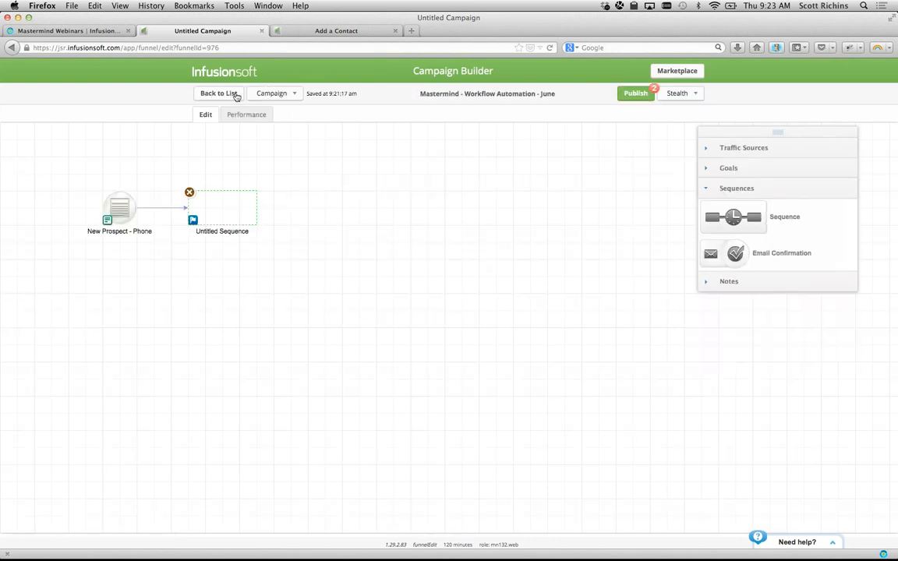
left_click(638, 99)
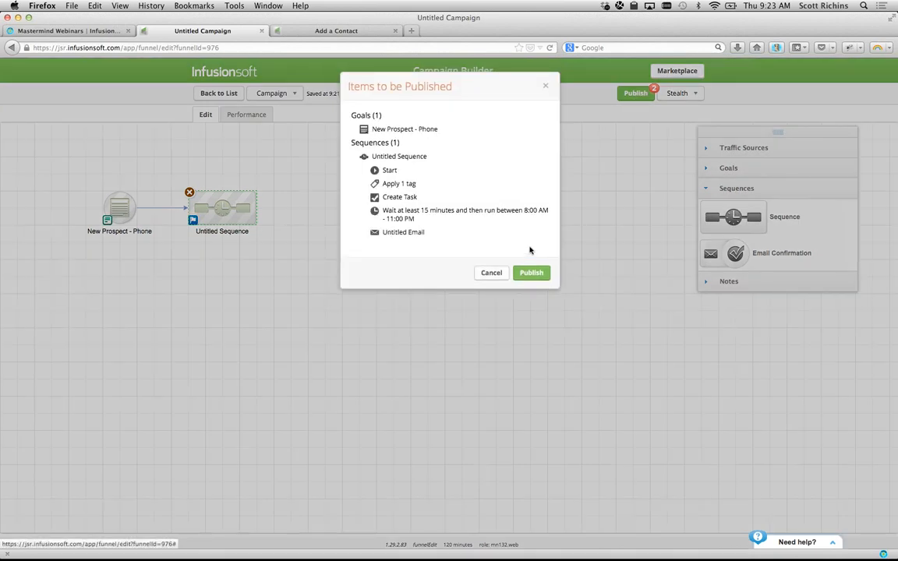
left_click(530, 273)
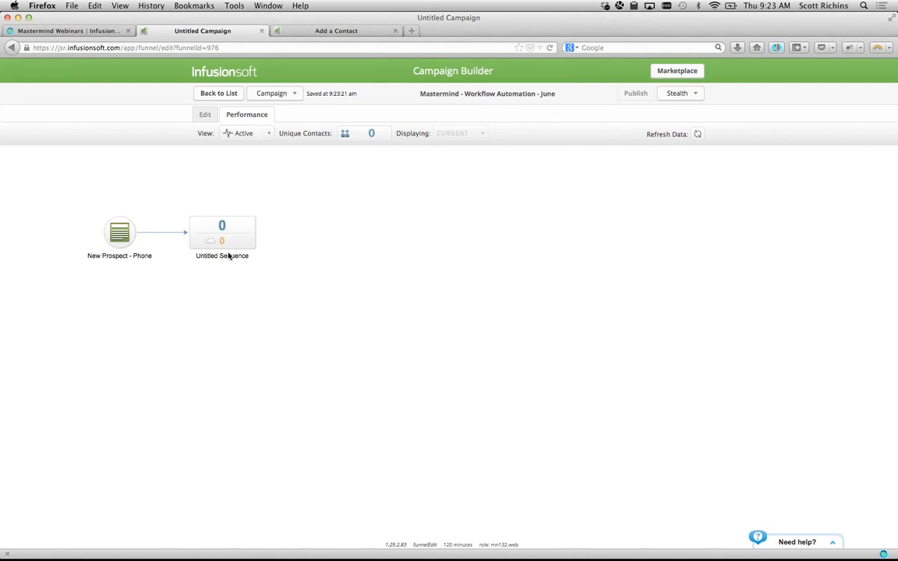
- On the Add a Contact page, select the New Prospect - Phone form
left_click(340, 31)
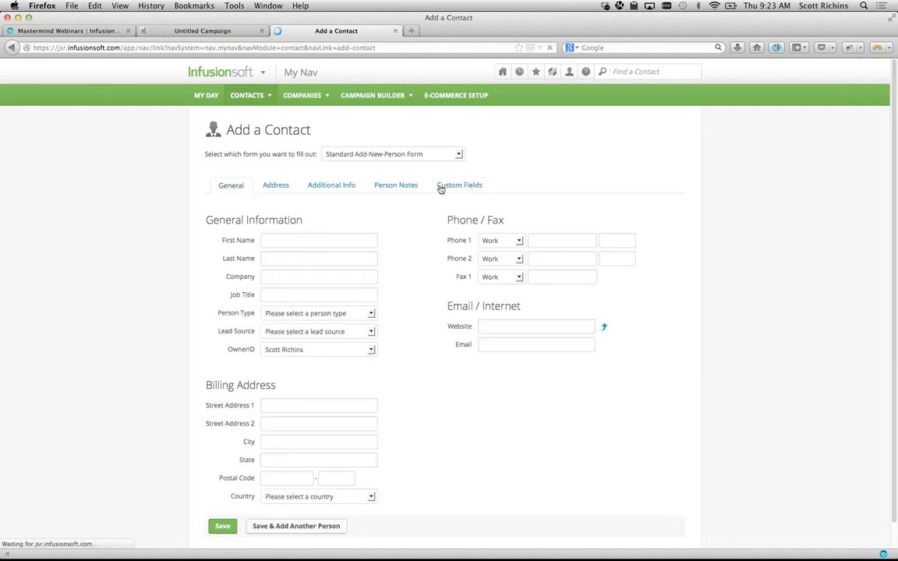
left_click(414, 154)
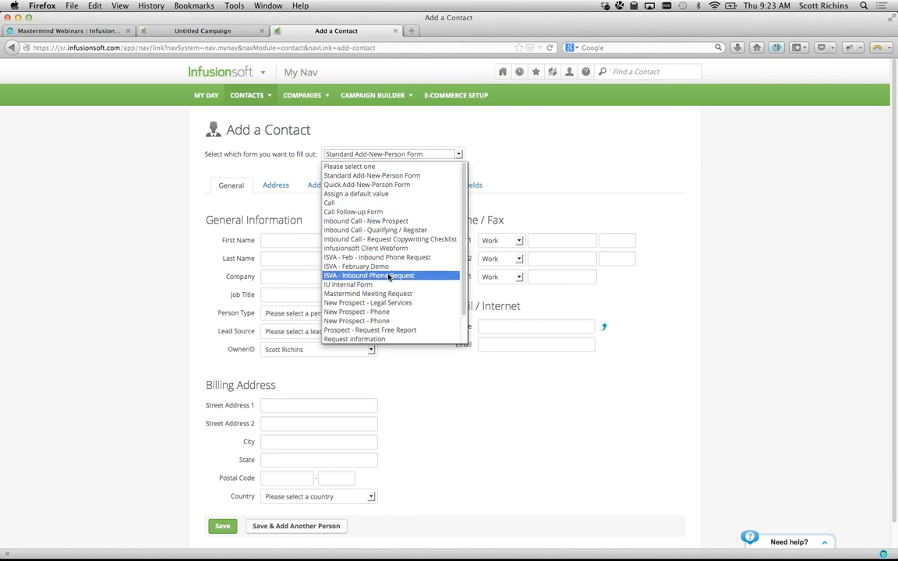
scroll(390, 278, "down", 3)
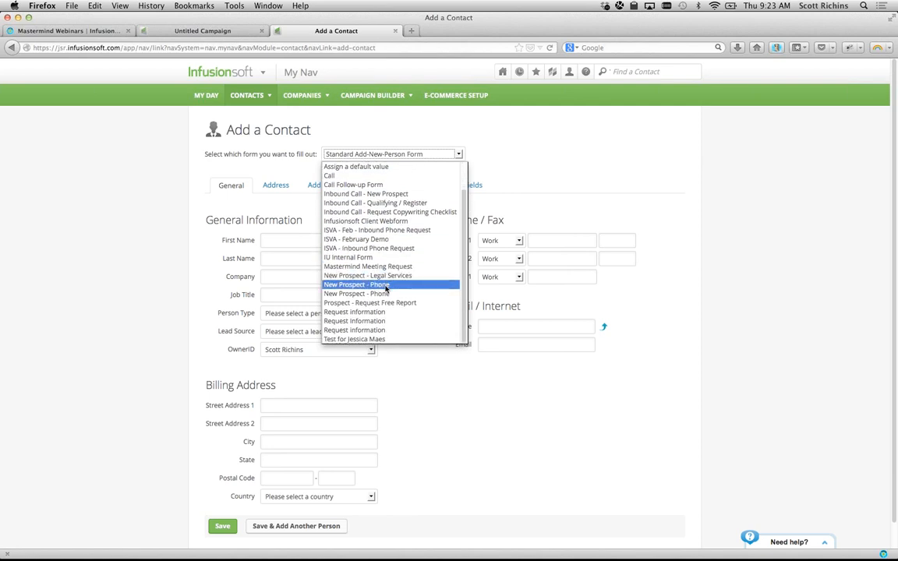
left_click(364, 285)
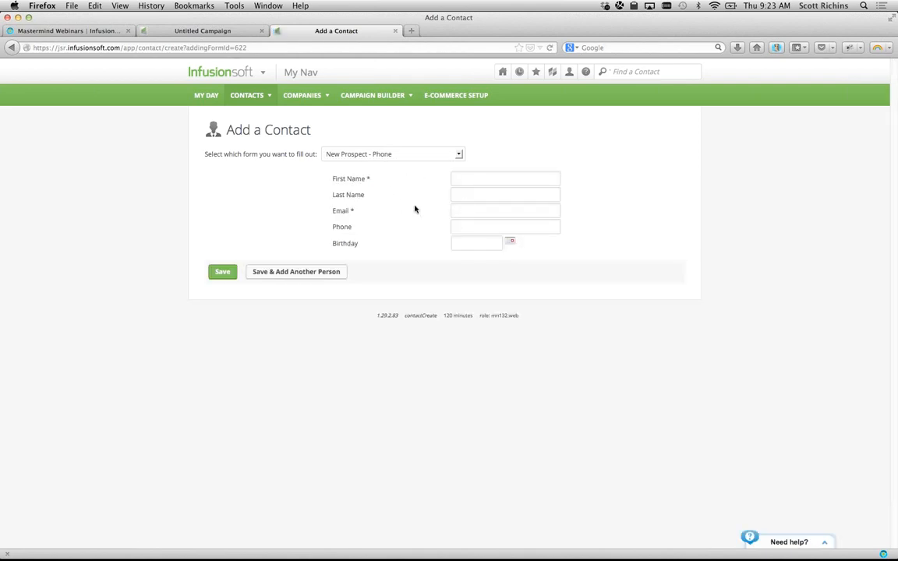
left_click_drag(334, 179, 343, 211)
left_click(341, 248)
- Enter the contact's first name and e-mail, grant marketing permission, set birthday 06-13-2013, and save
left_click(467, 178)
key("Down")
key("Return")
left_click(455, 227)
left_click(456, 267)
left_click(514, 266)
left_click(568, 336)
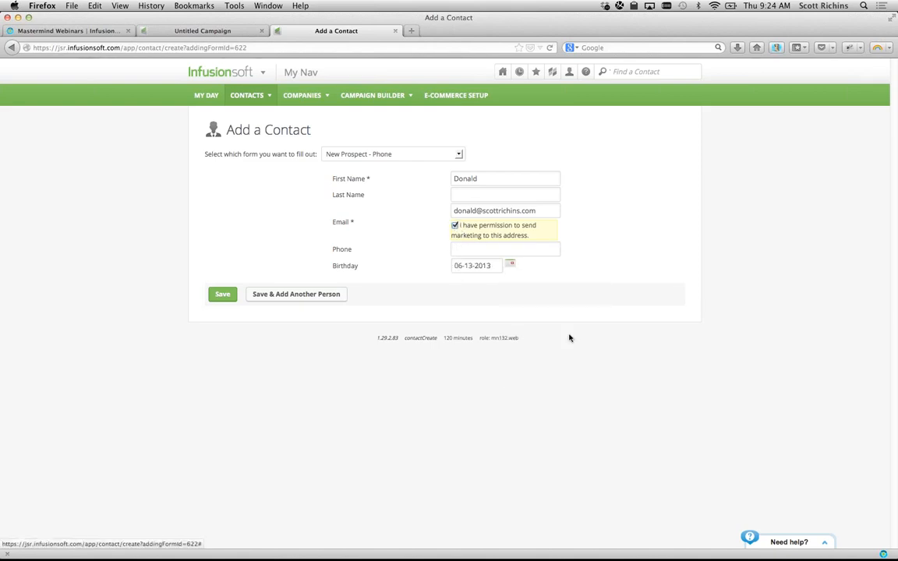
left_click(222, 295)
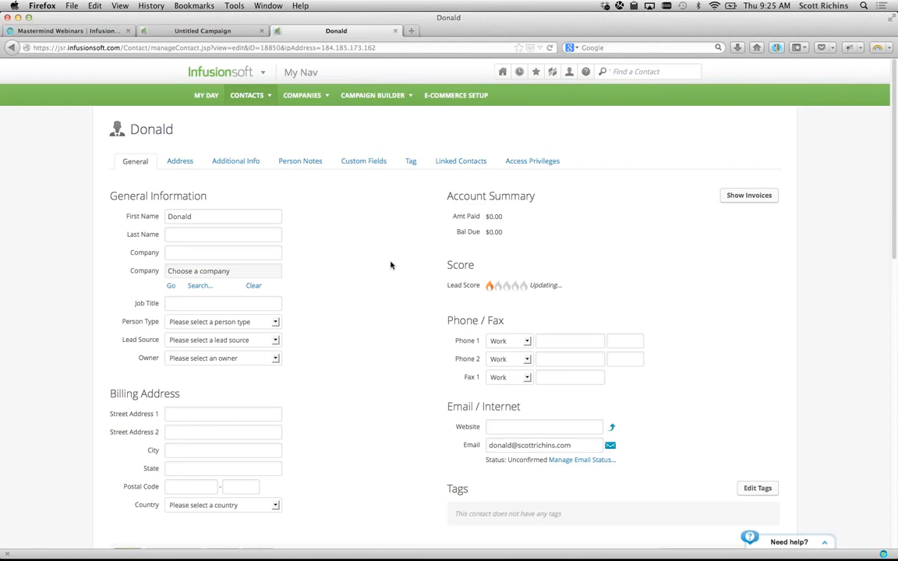
- Reload the contact record and scroll down to the Internal Form Submissions section
scroll(390, 265, "down", 2)
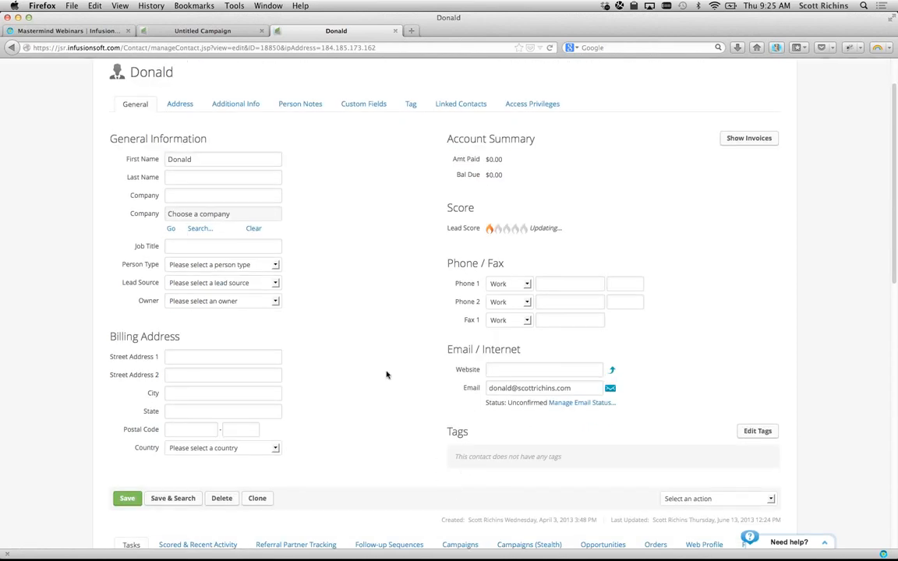
key("super+r")
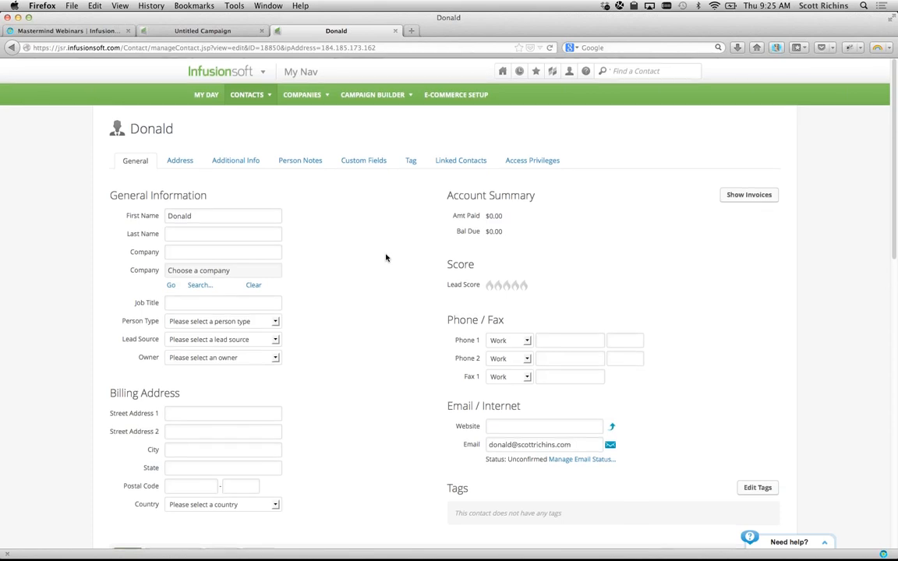
scroll(386, 257, "down", 5)
scroll(386, 257, "down", 3)
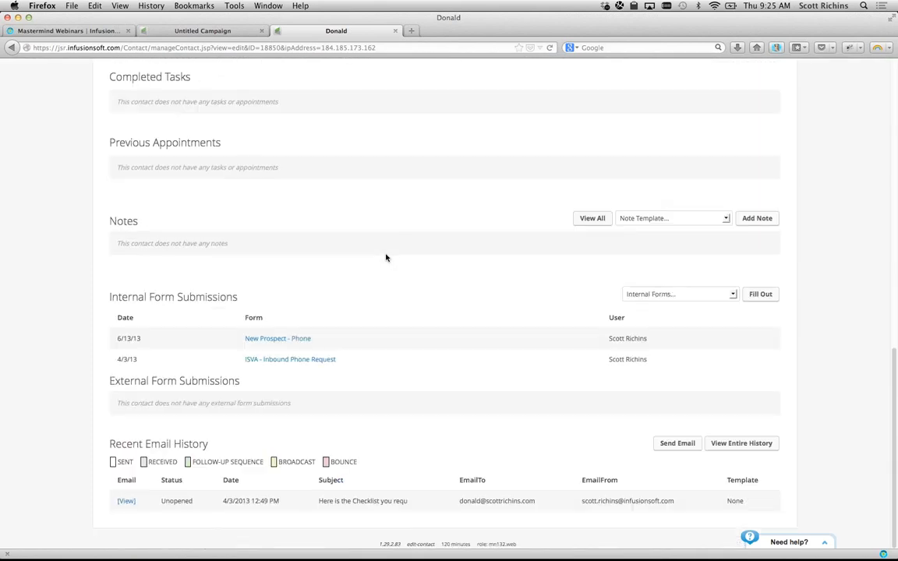
left_click_drag(109, 296, 222, 294)
left_click(222, 294)
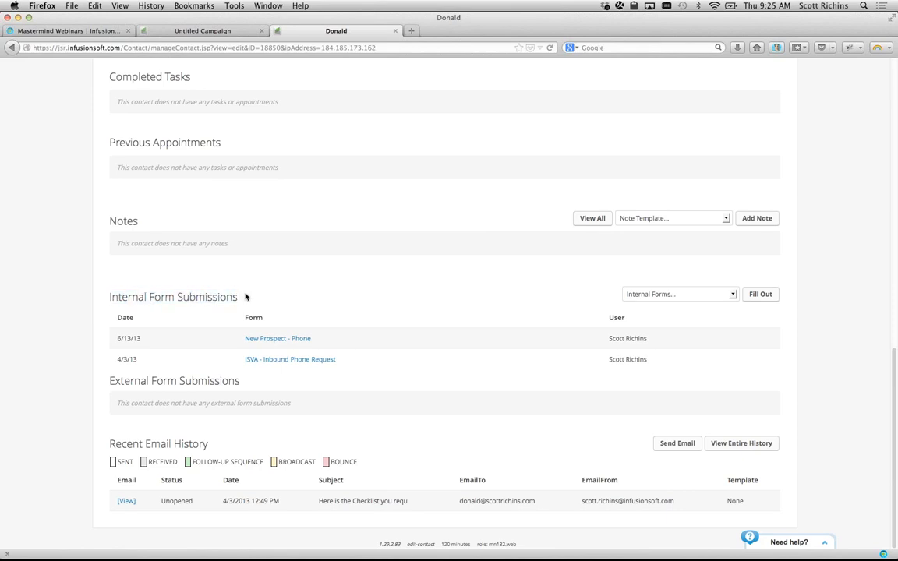
- Fill out the New Prospect - Phone internal form, then close the Complete Form dialog unsaved
left_click(671, 295)
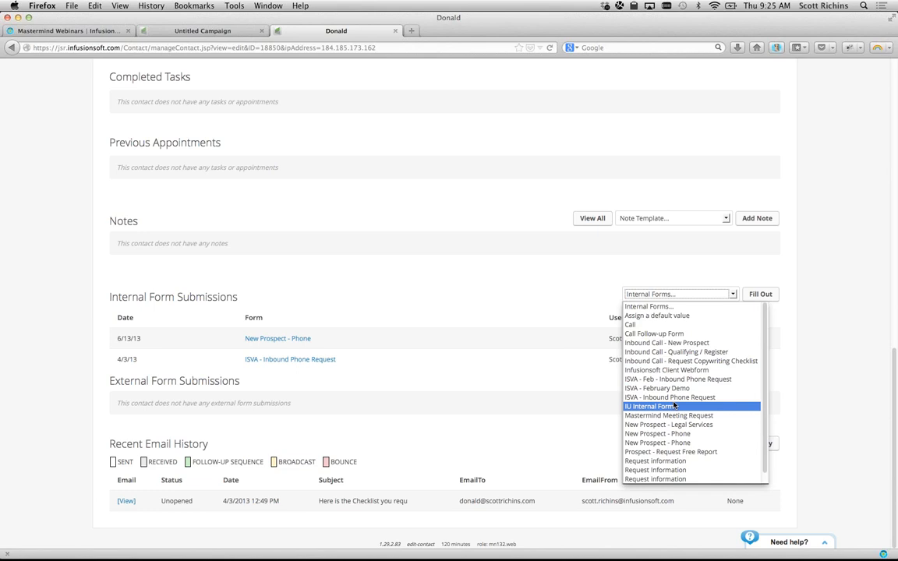
scroll(675, 406, "down", 1)
left_click(677, 429)
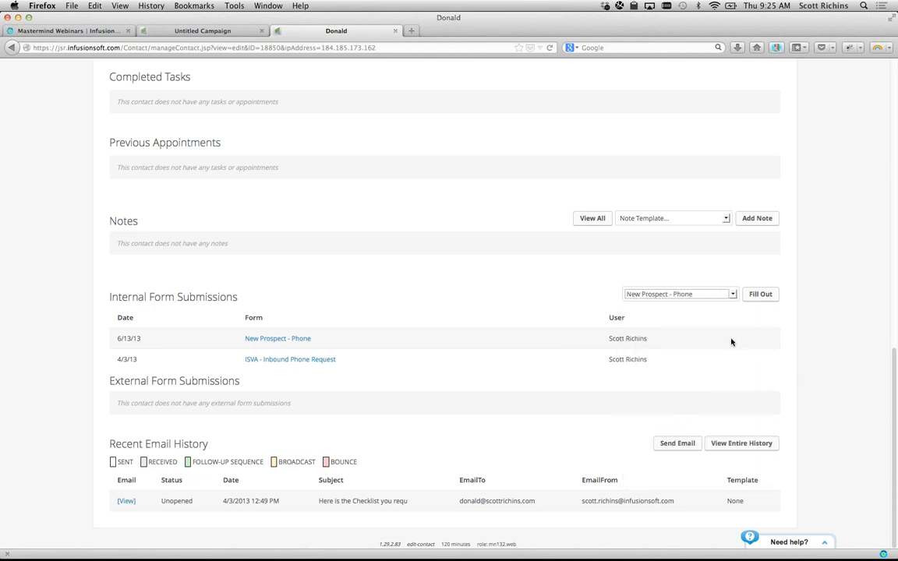
left_click(754, 298)
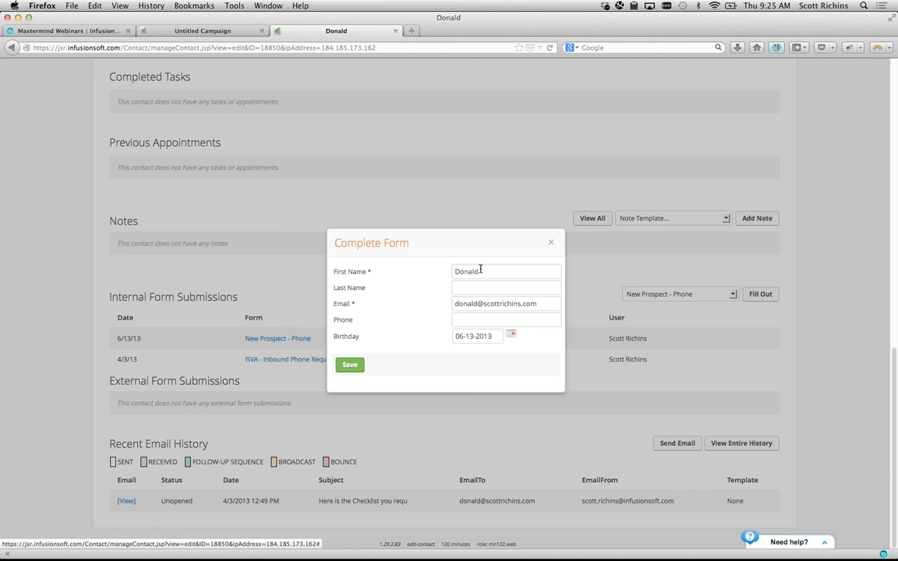
left_click(552, 246)
scroll(448, 292, "up", 15)
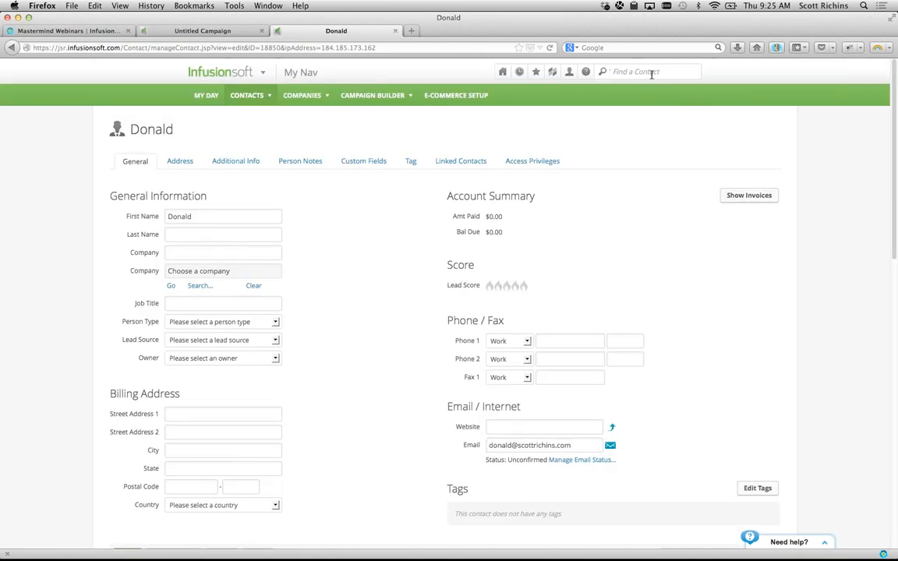
- Check the first contact's internal forms list, then return to the Untitled Campaign's performance view
mouse_move(246, 95)
left_click(260, 114)
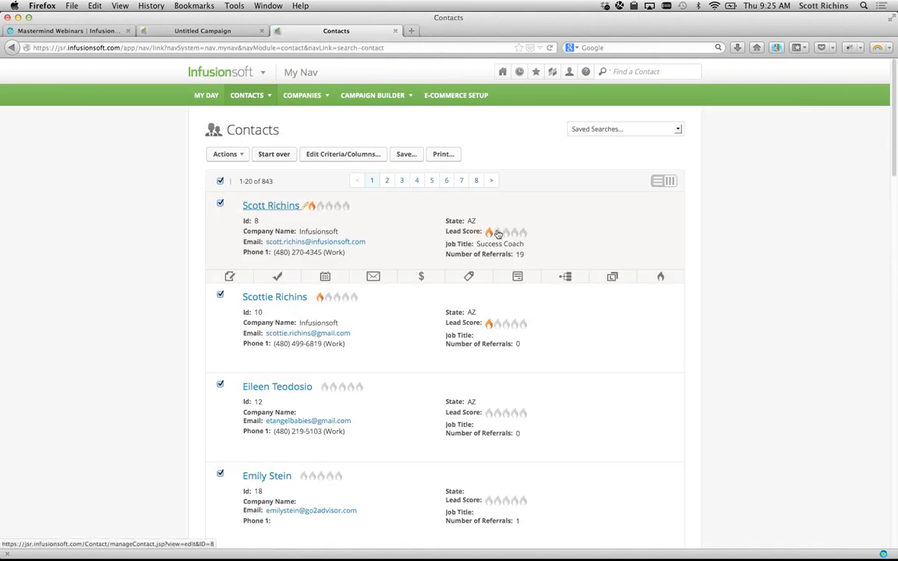
left_click(517, 278)
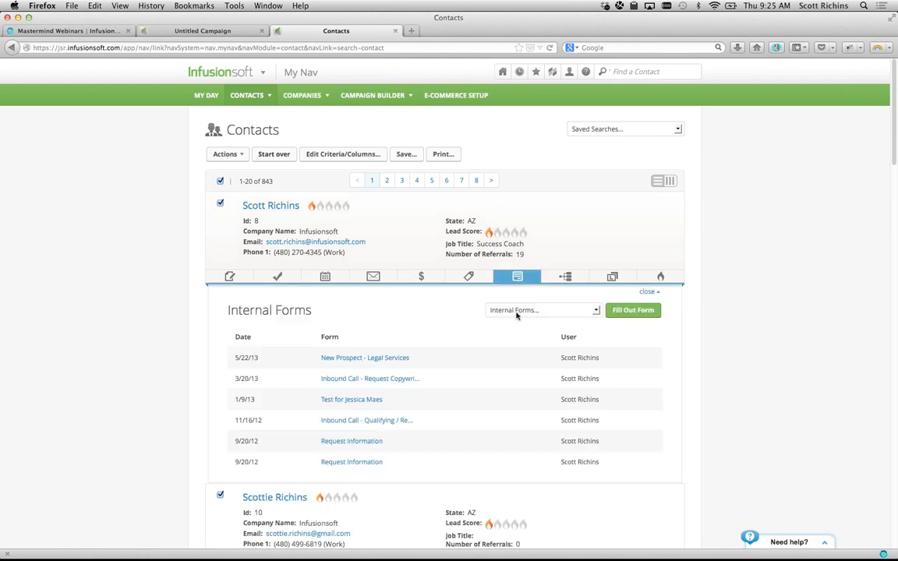
left_click(517, 311)
left_click(439, 329)
left_click(197, 30)
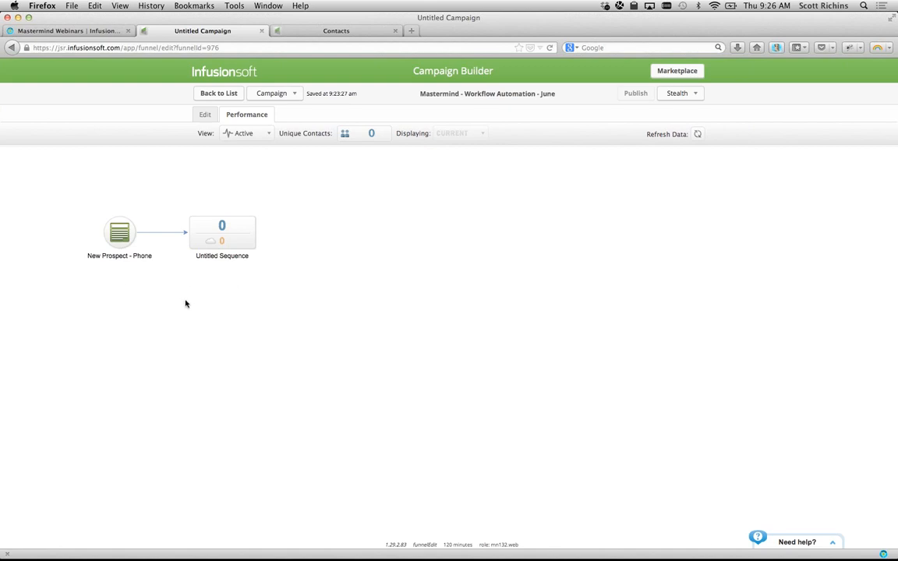
- In edit mode, swap a stray newsletter goal for a Request a meeting goal
left_click(206, 114)
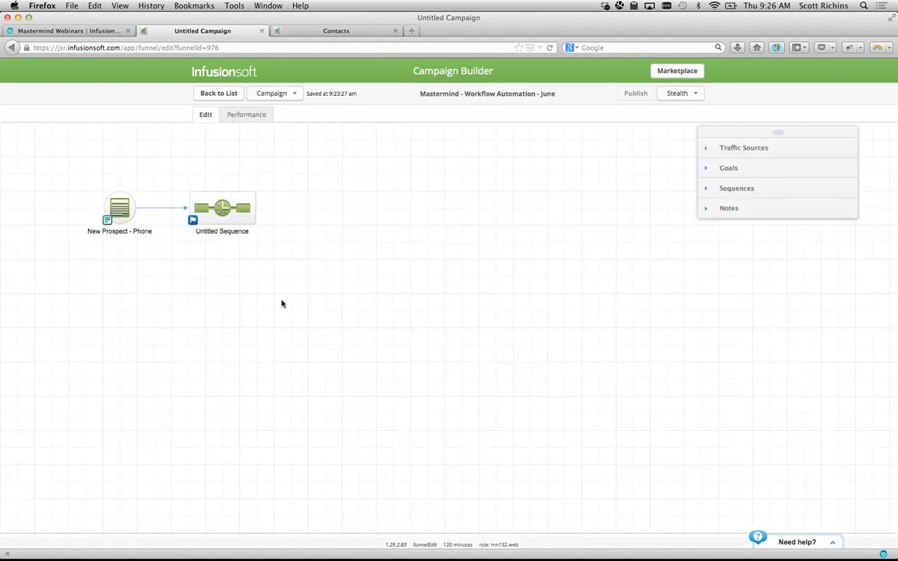
left_click(718, 167)
left_click_drag(711, 201, 431, 240)
left_click(428, 227)
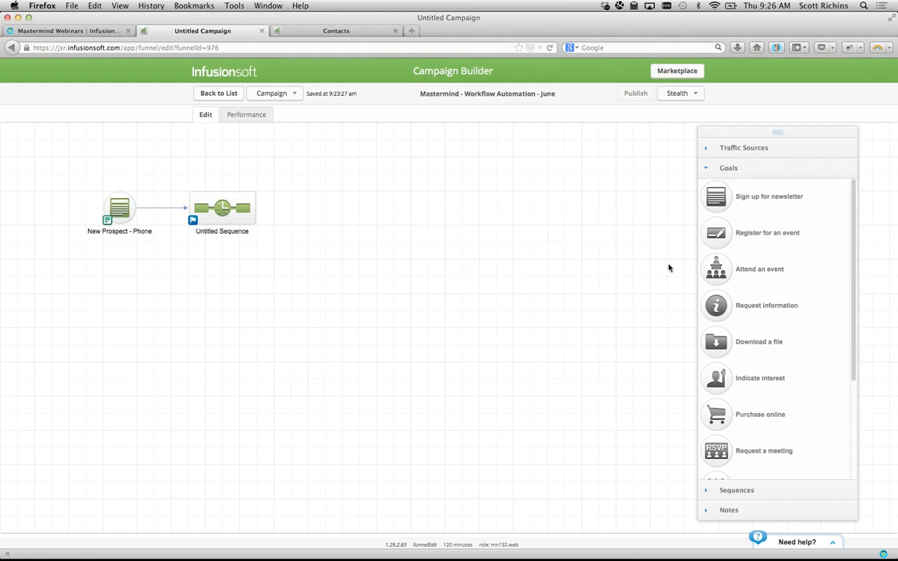
scroll(737, 300, "down", 4)
left_click_drag(716, 319, 122, 298)
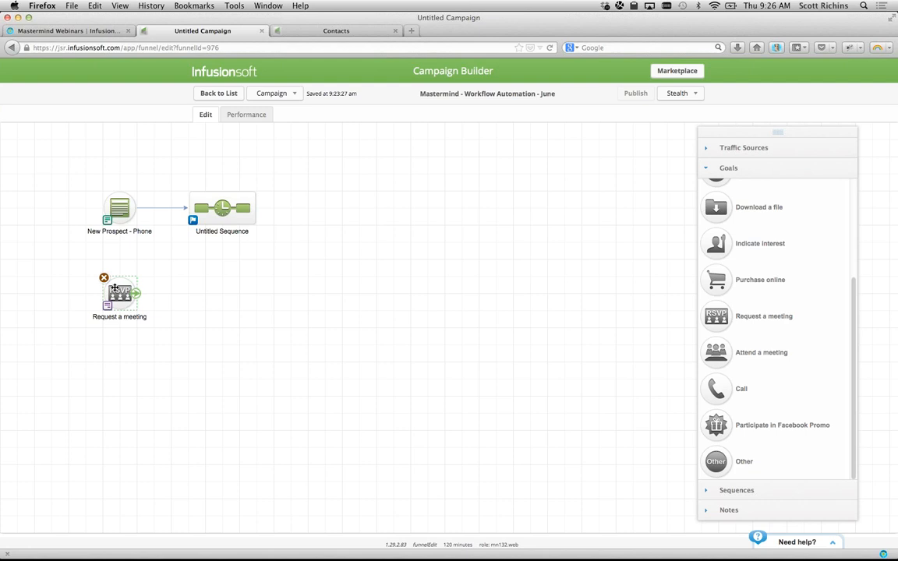
- Set the Request a meeting goal to trigger on an internal form submission
double_click(109, 284)
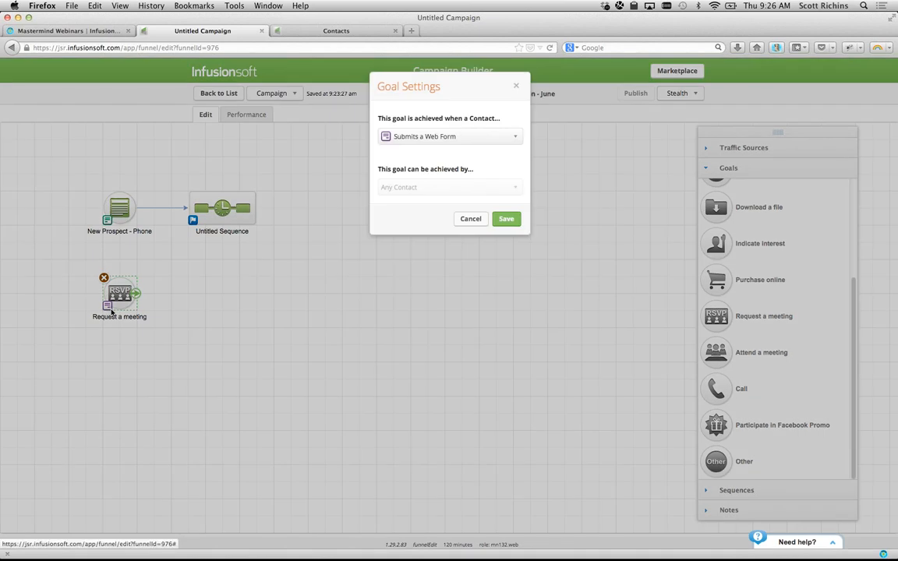
left_click(410, 137)
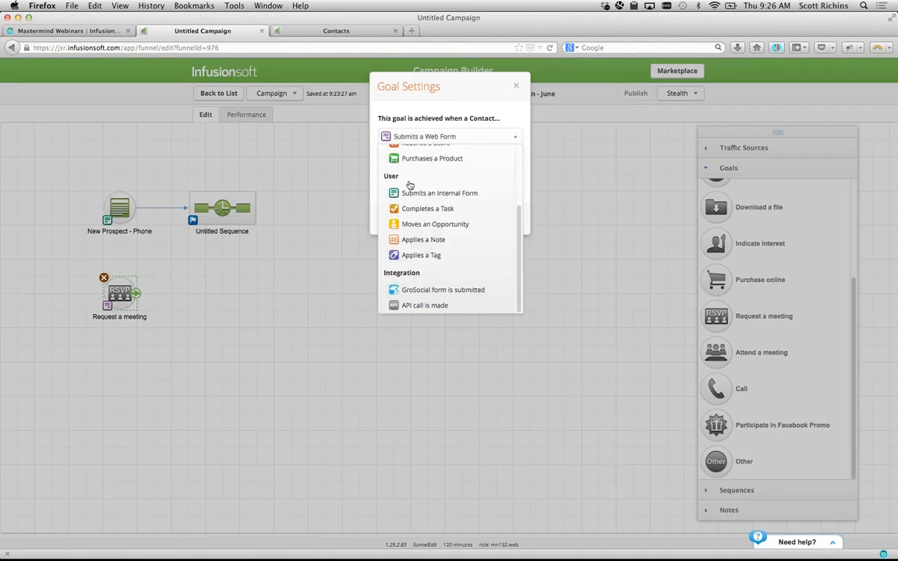
left_click(411, 193)
left_click(507, 217)
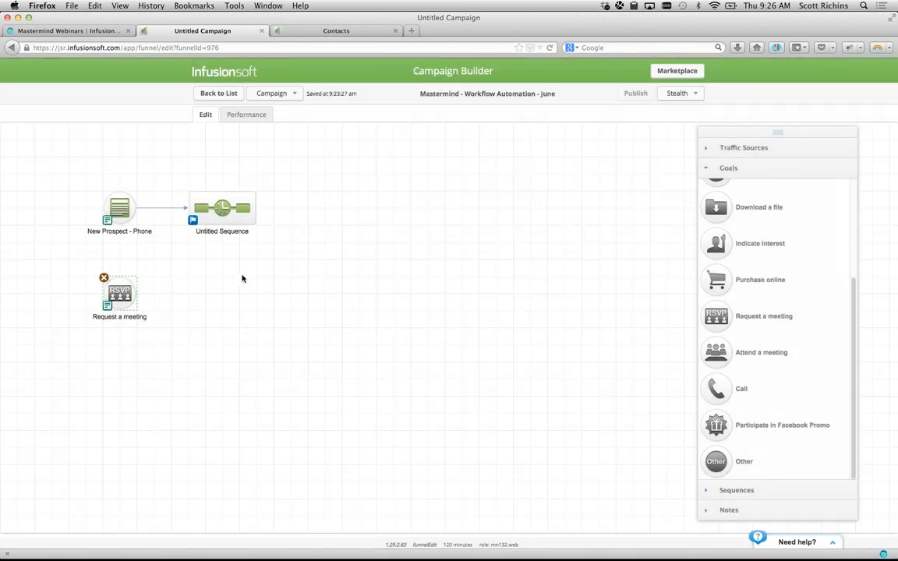
- Connect a new sequence after the meeting goal and open the Request a meeting form
left_click(761, 489)
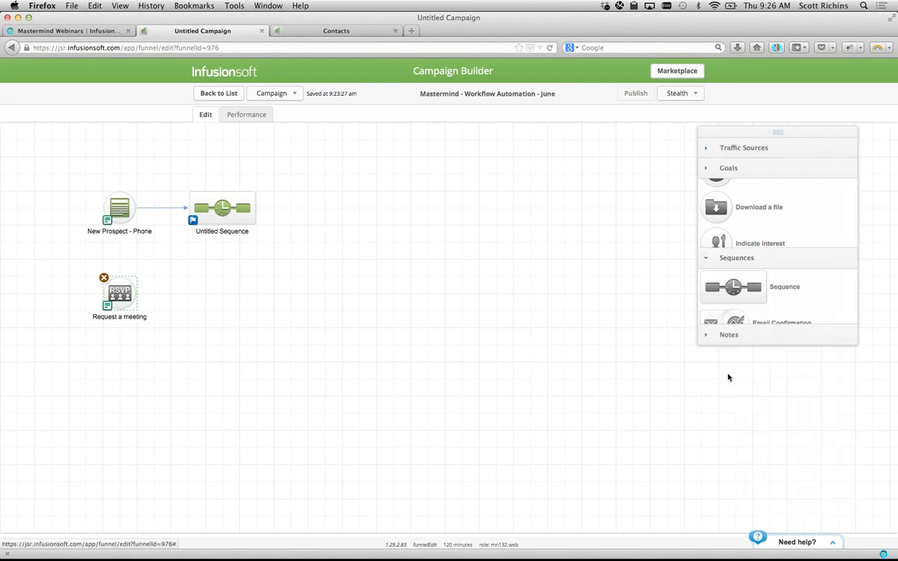
left_click_drag(742, 228, 211, 296)
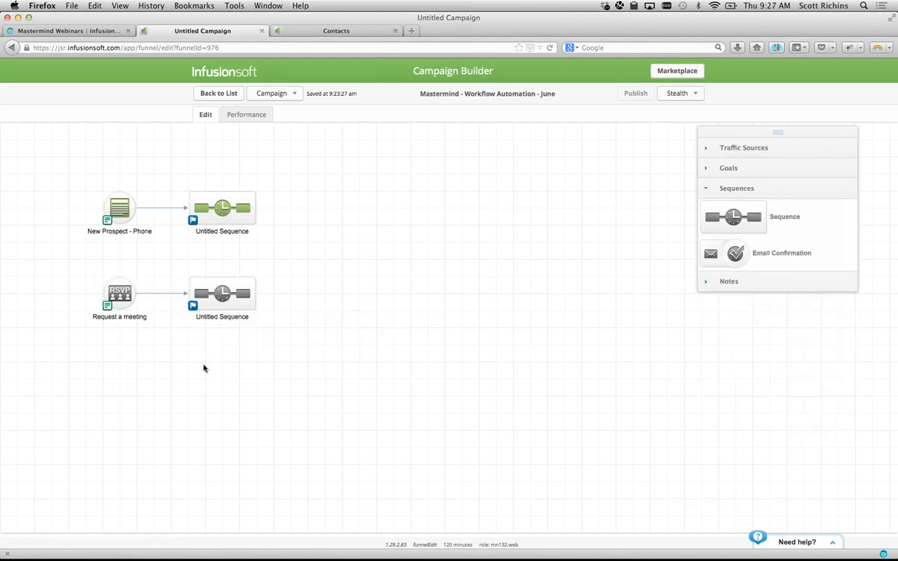
double_click(120, 294)
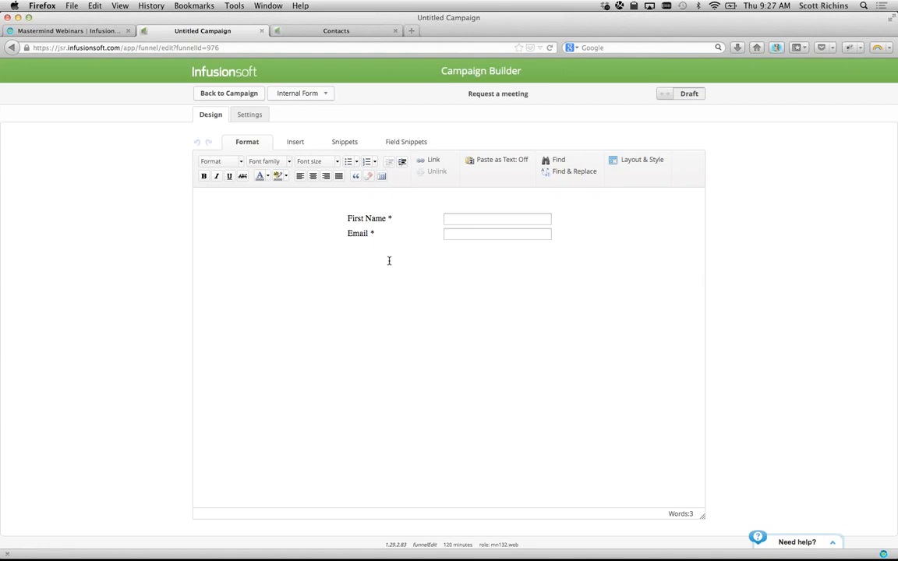
- Drop a generic field below Email and start creating a new custom field for it
mouse_move(376, 216)
left_click(404, 142)
left_click_drag(282, 172, 421, 254)
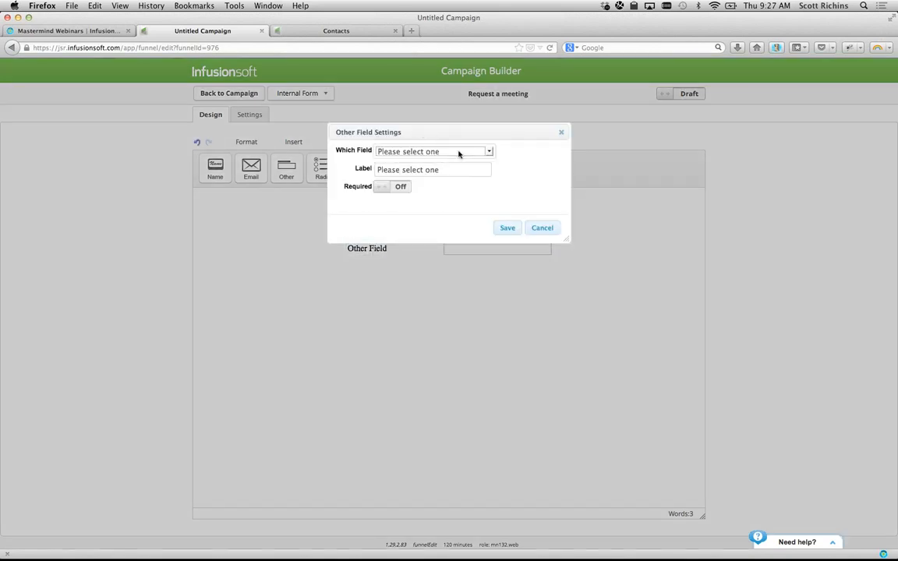
left_click(459, 150)
scroll(450, 245, "down", 1)
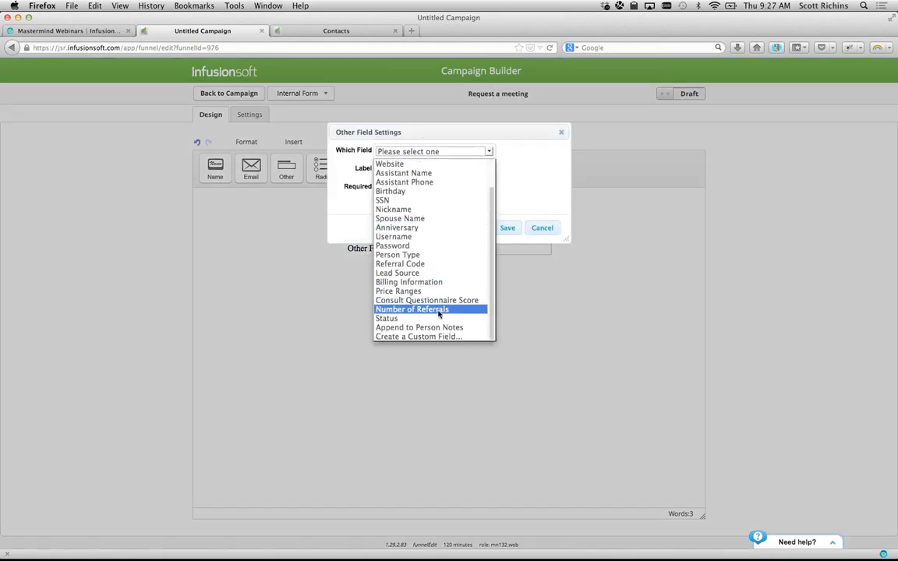
left_click(437, 337)
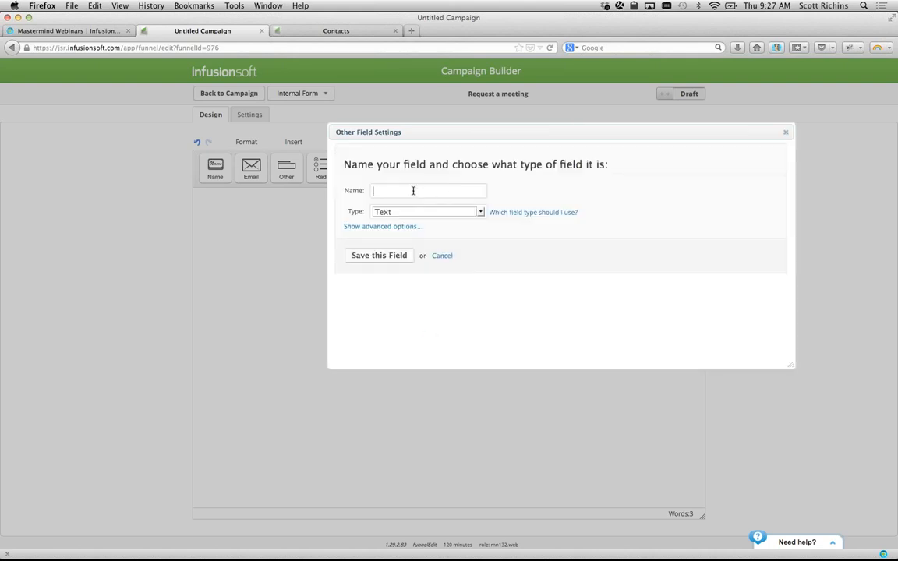
- Name the custom field Initial Consultation Date, make it a Date type, and add it to the form
type("Initial Consultation Date")
left_click(427, 212)
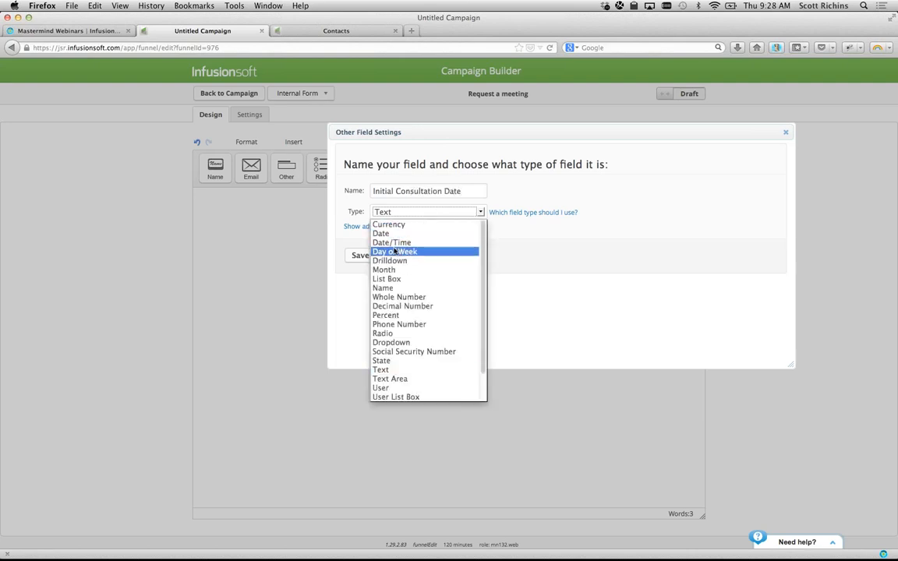
left_click(380, 234)
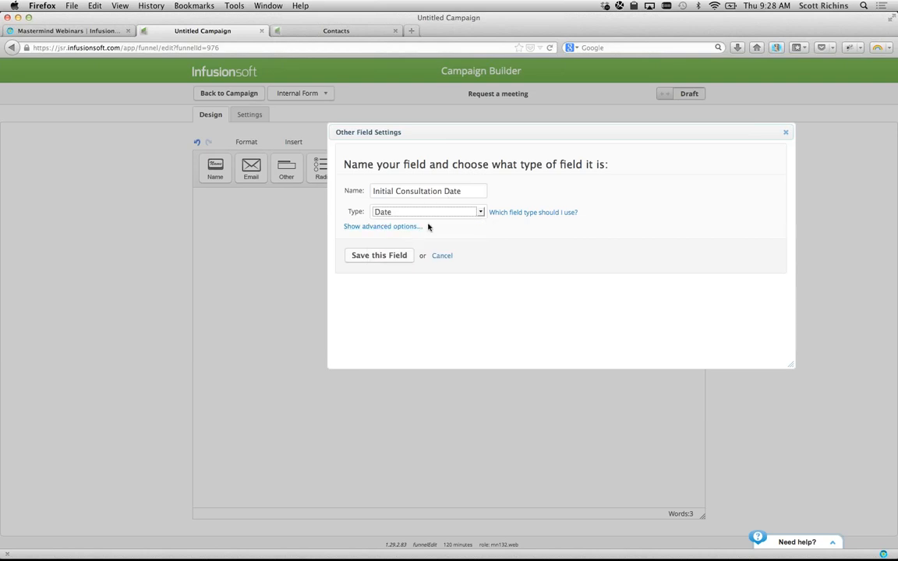
left_click(385, 257)
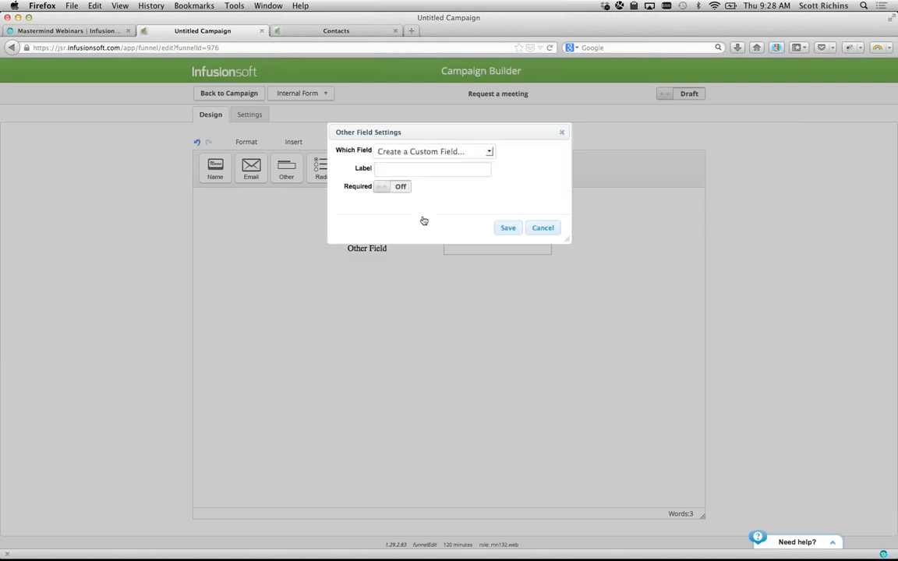
left_click(508, 228)
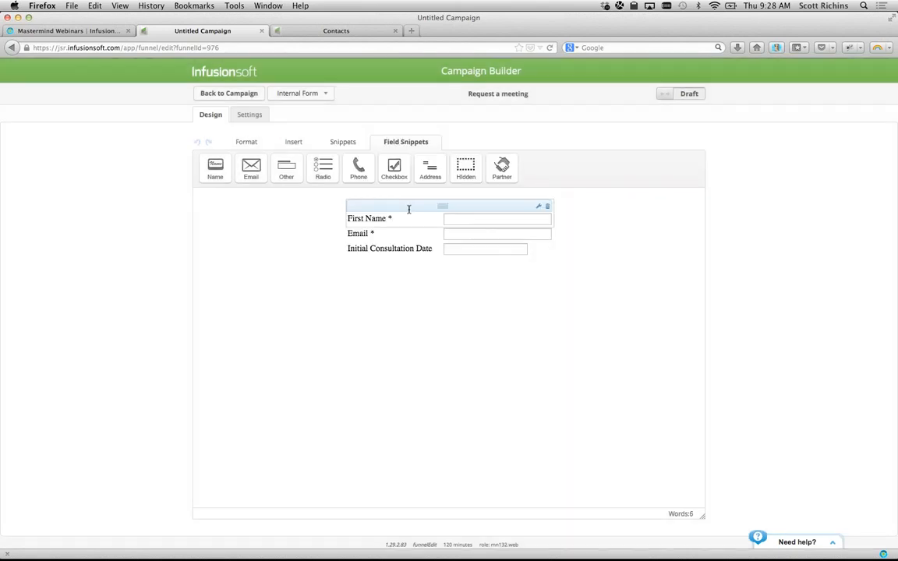
left_click_drag(286, 168, 399, 255)
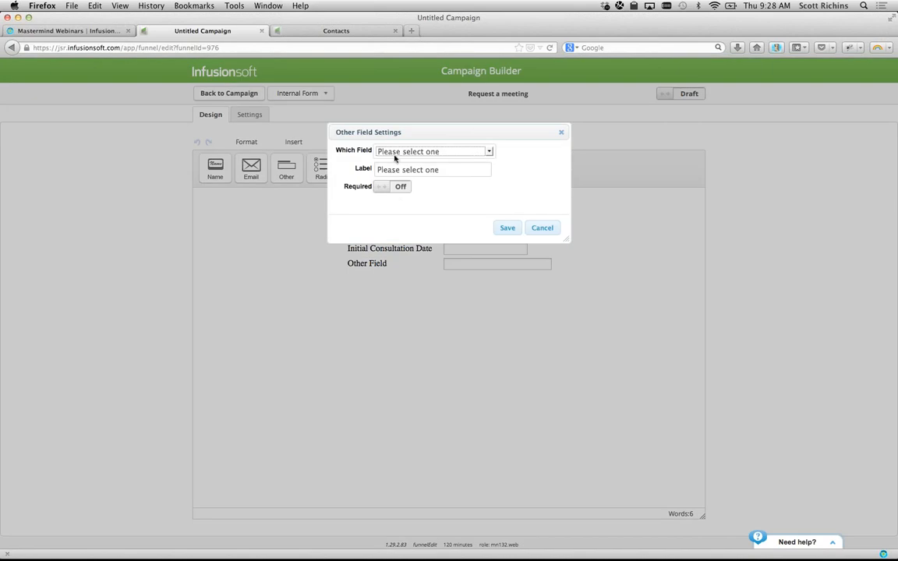
- Create a Dropdown custom field named Initial Consultation Time for the new form field
left_click(488, 151)
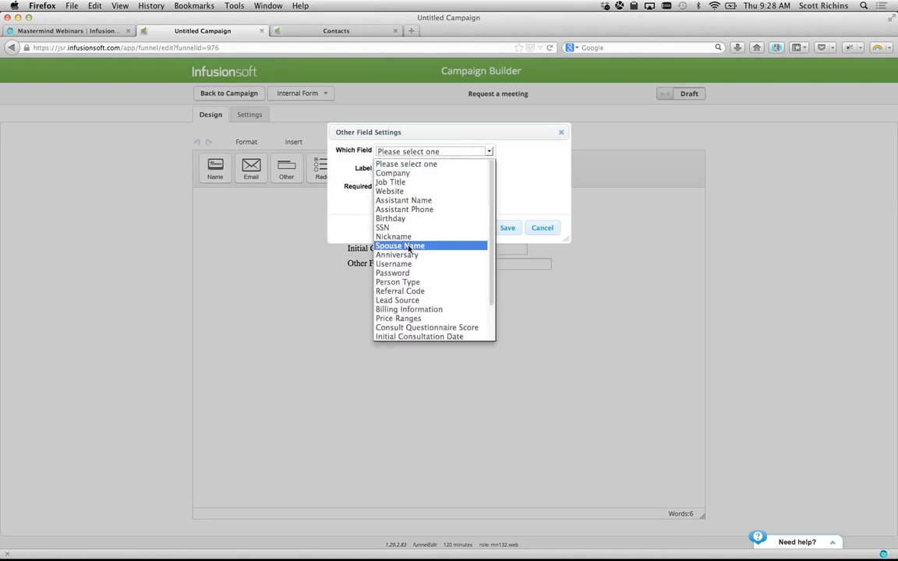
scroll(414, 341, "down", 2)
left_click(414, 337)
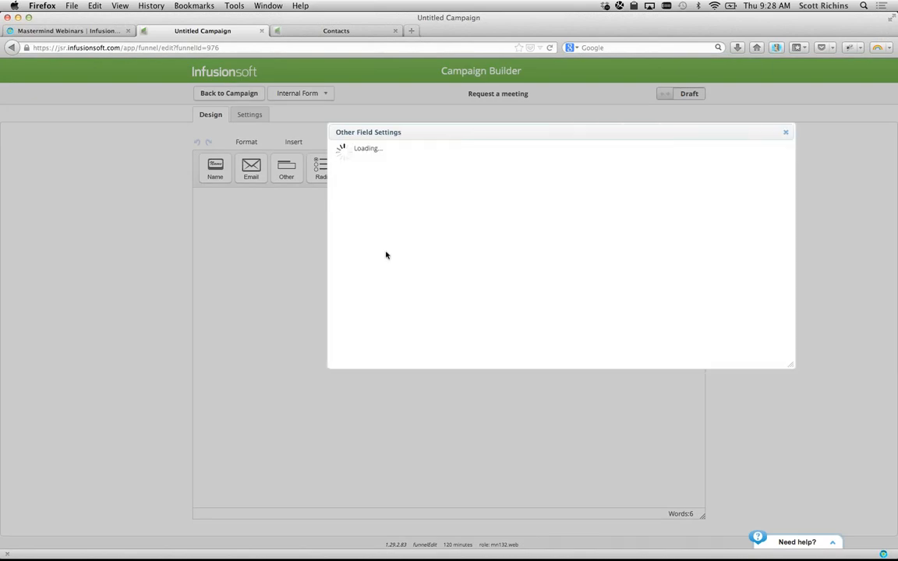
left_click(415, 192)
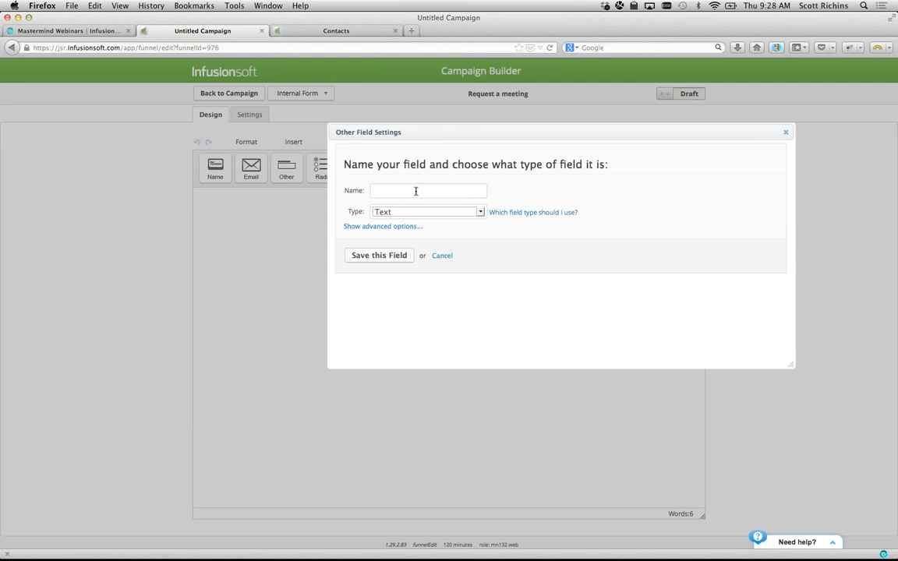
left_click(407, 213)
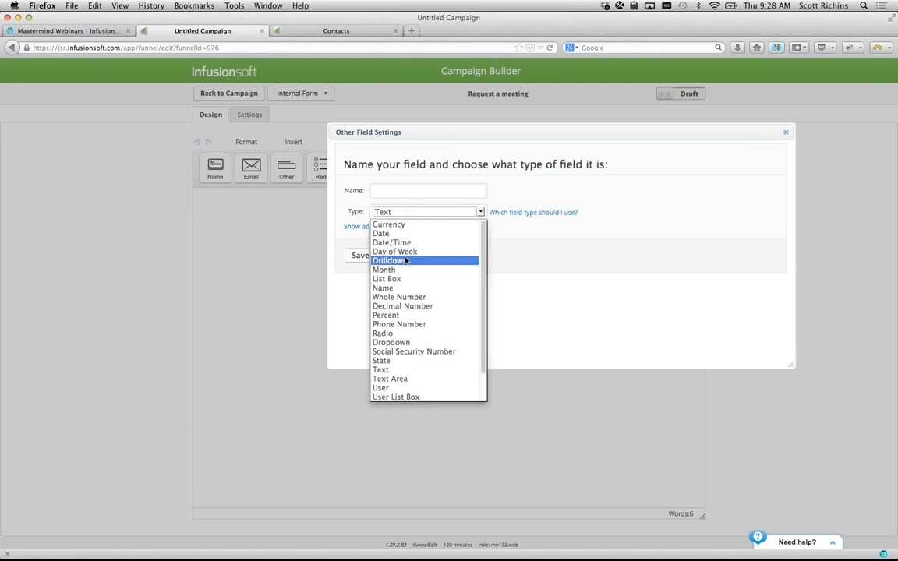
left_click(399, 343)
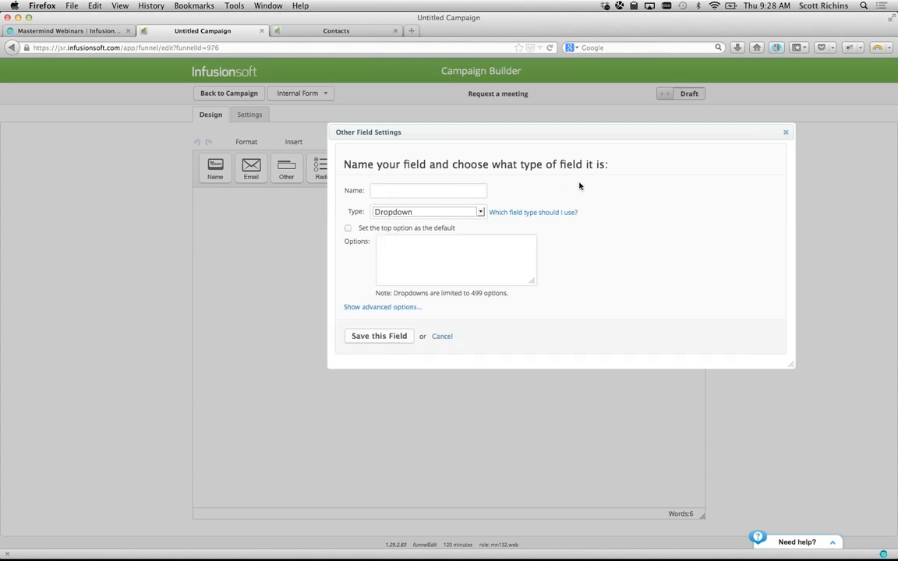
left_click(467, 189)
type("Initial Consultatio Ti")
key("BackSpace")
key("BackSpace")
type("n Time")
- Give the dropdown options 9:00AM, 9:30AM and 10:00AM, add it, and mark the form Ready
left_click(460, 268)
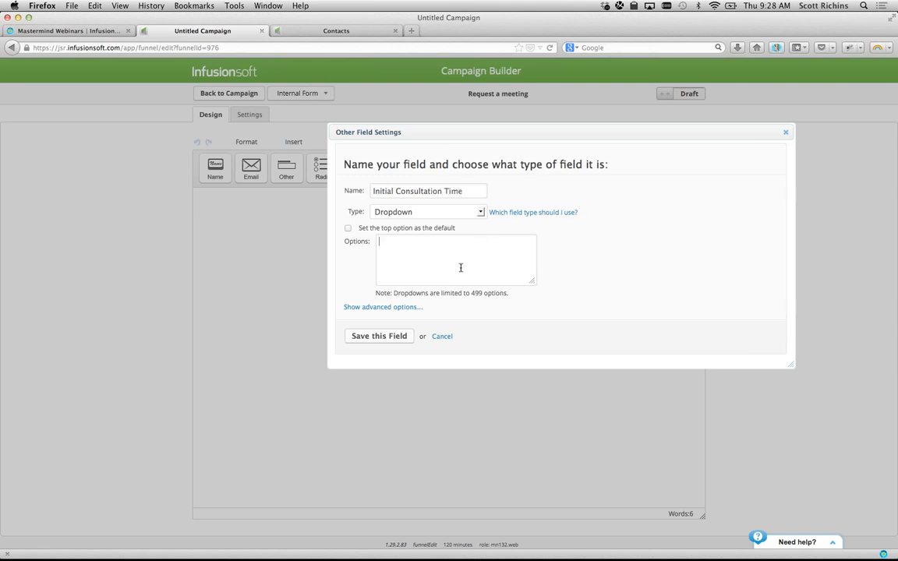
type("9:00AM")
key("Return")
type("9:30AM 10:00AM")
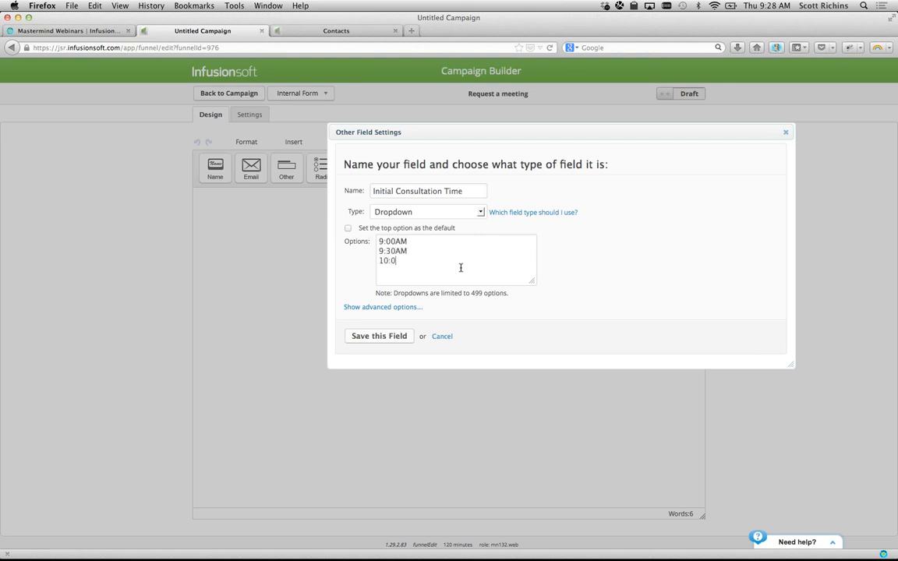
left_click(406, 340)
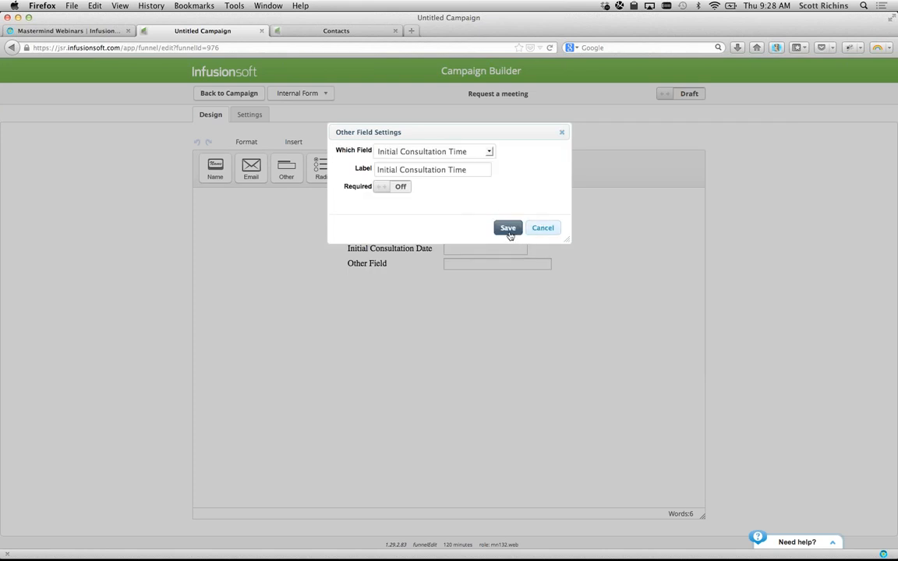
left_click(509, 229)
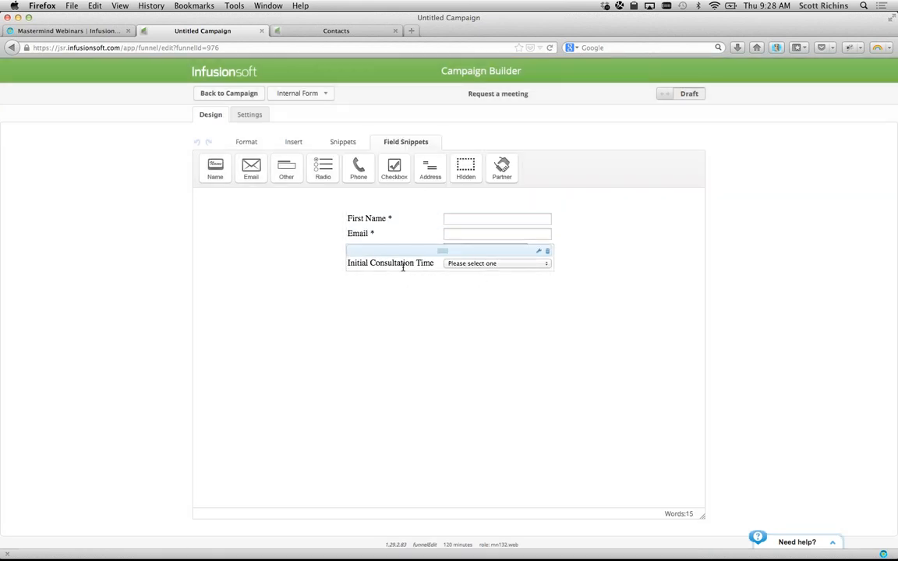
left_click(689, 93)
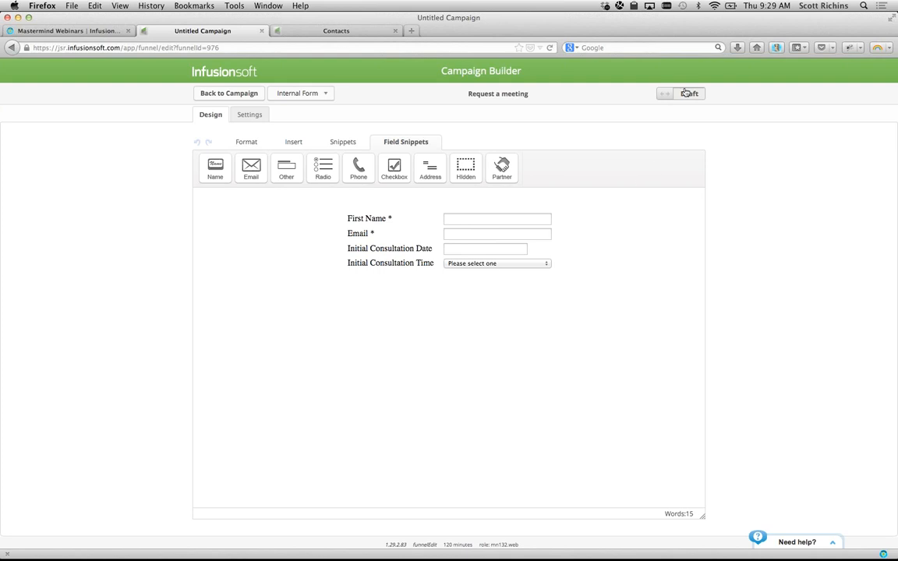
- In the new sequence, add an email step after Start named Immediate Confirmation
left_click(244, 94)
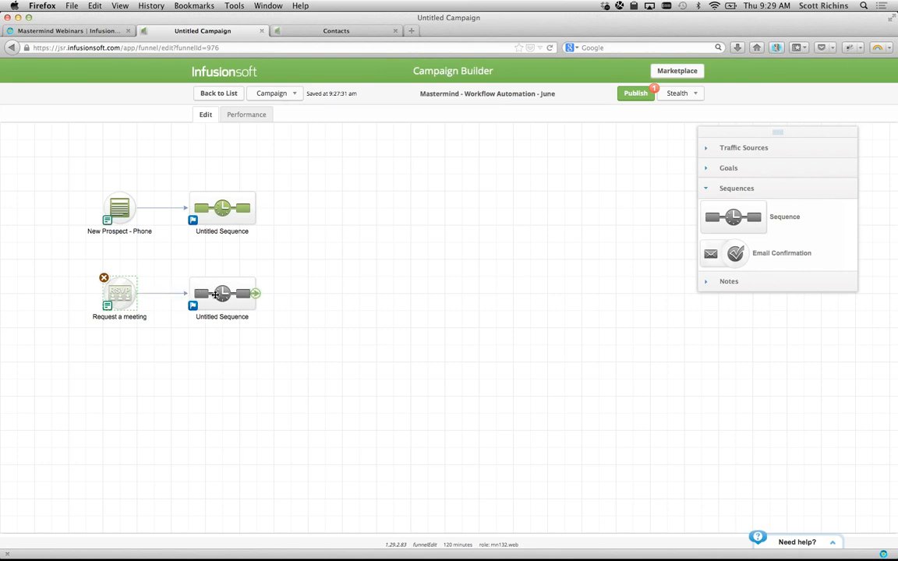
double_click(219, 294)
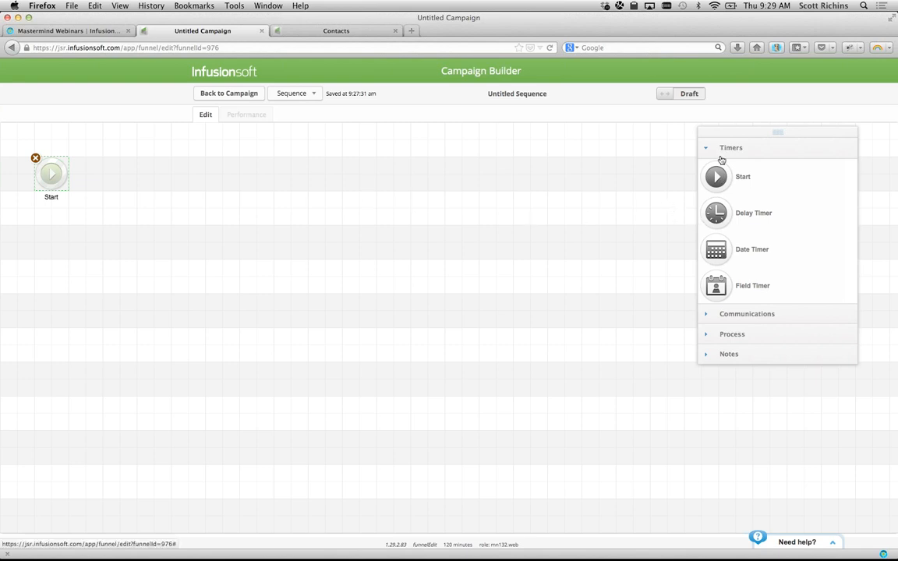
left_click_drag(716, 196, 121, 173)
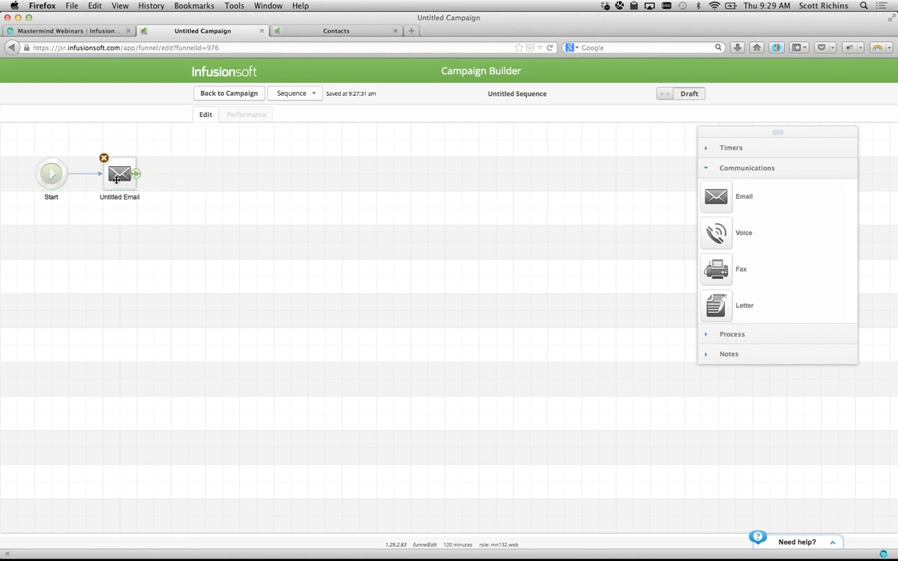
left_click(118, 197)
type("Immediate ")
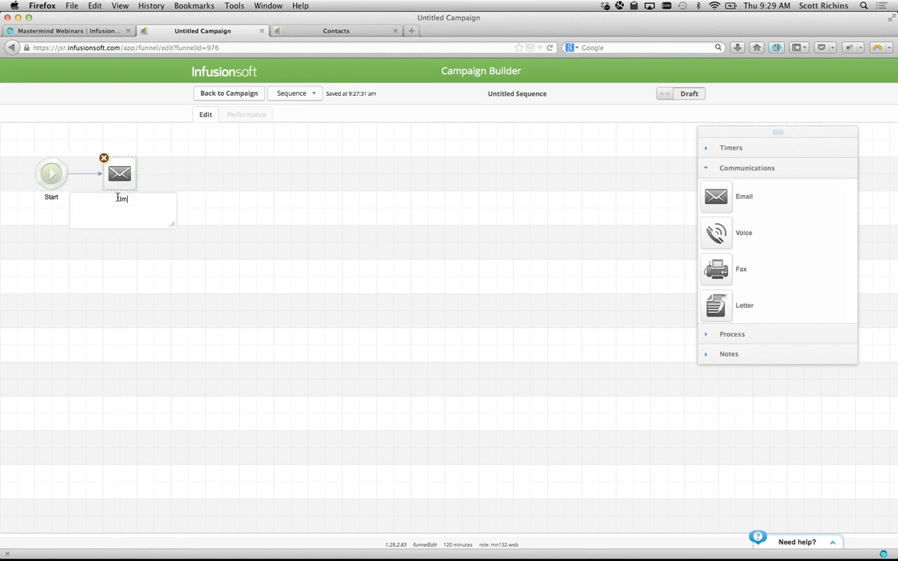
type("Confirmation")
left_click(246, 191)
left_click_drag(104, 178, 122, 177)
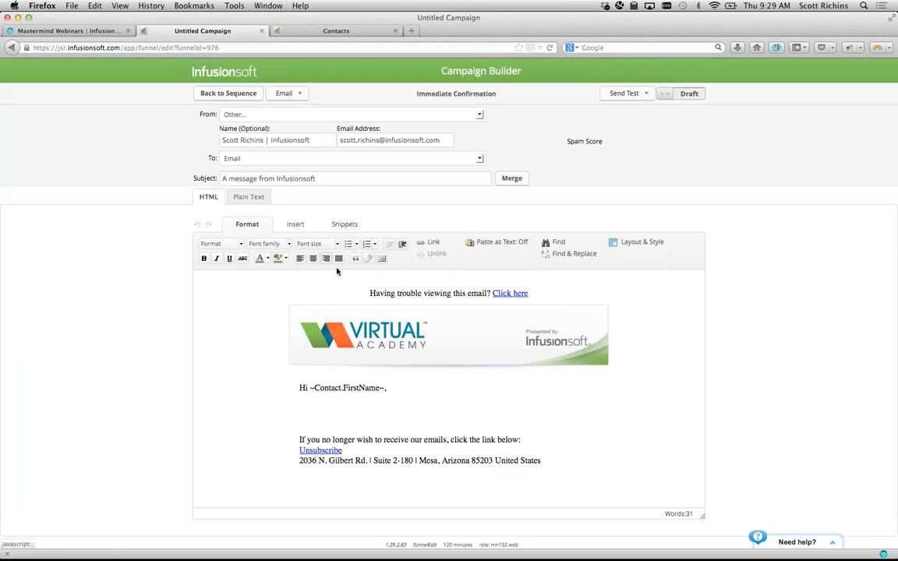
- Copy the ISVA – May Personal Correspondence template into the email and add a line after the greeting
left_click(296, 94)
left_click(301, 137)
type("personal")
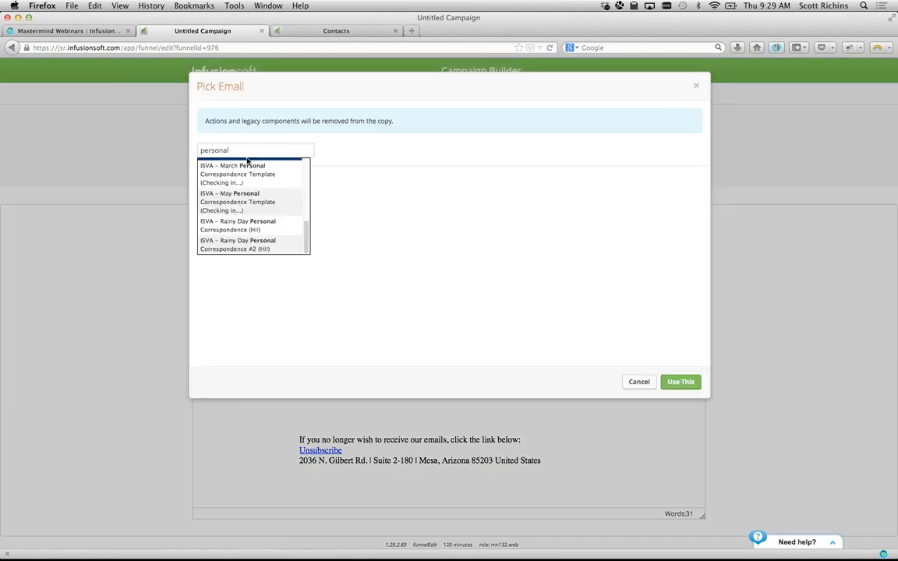
left_click(242, 208)
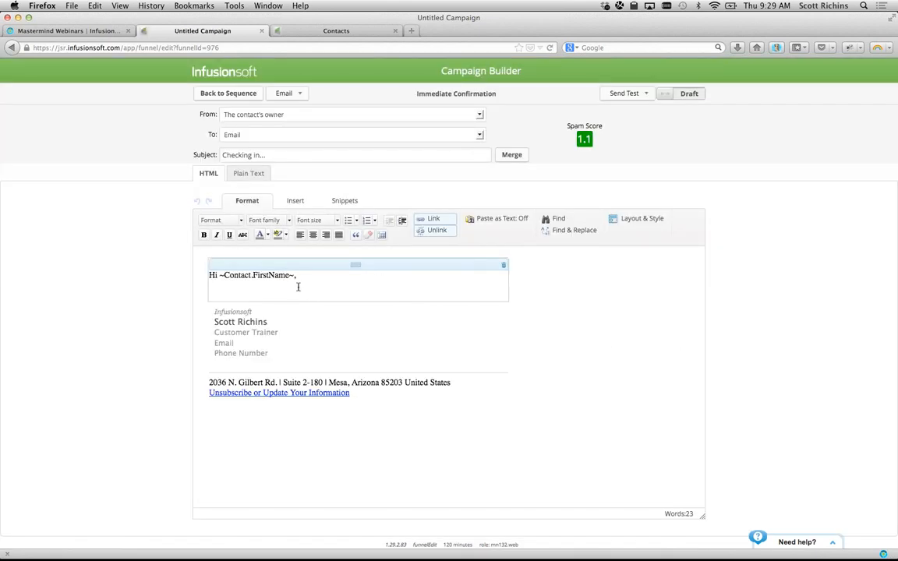
left_click(298, 287)
key("Return")
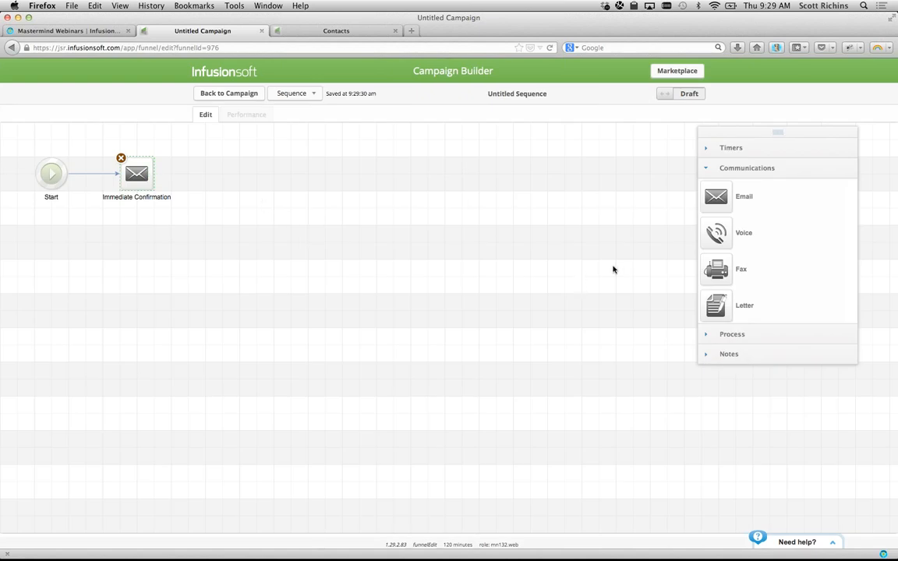
- Add a field timer: 1 day before Initial Consultation Date, using the field's year, at 08:00
left_click(740, 150)
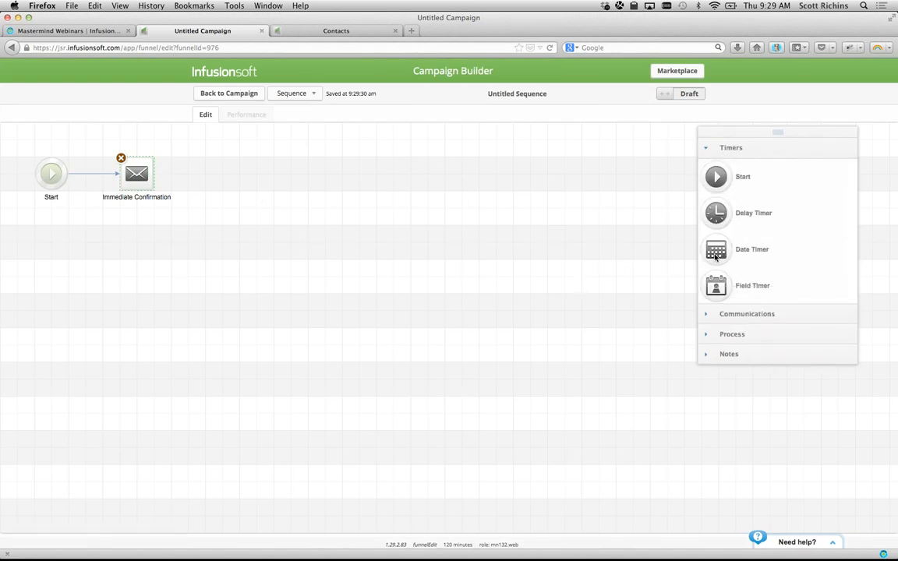
left_click_drag(716, 286, 209, 174)
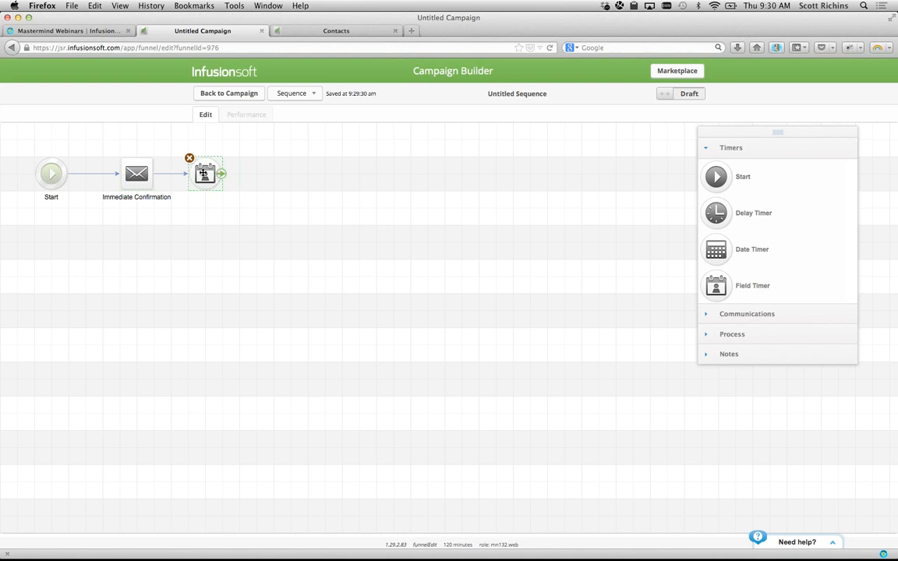
double_click(204, 173)
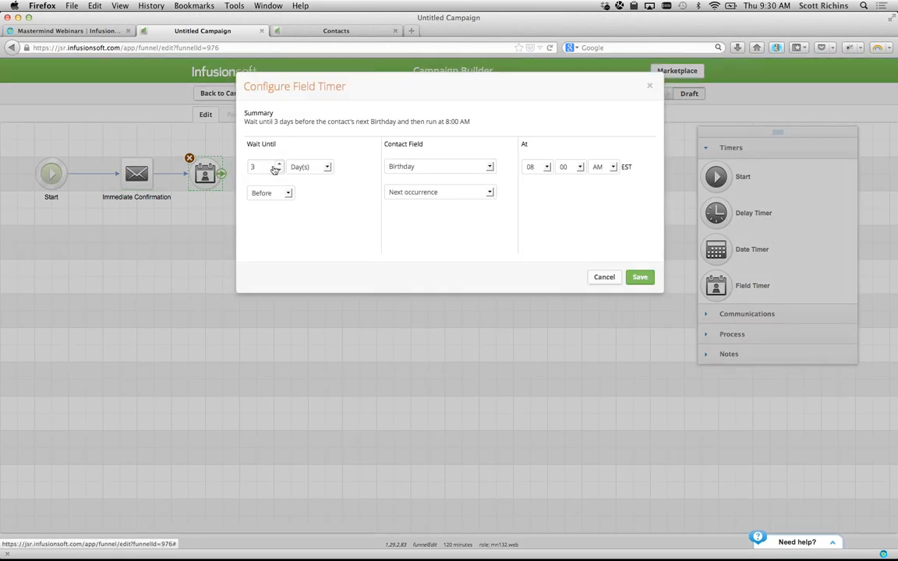
left_click(255, 179)
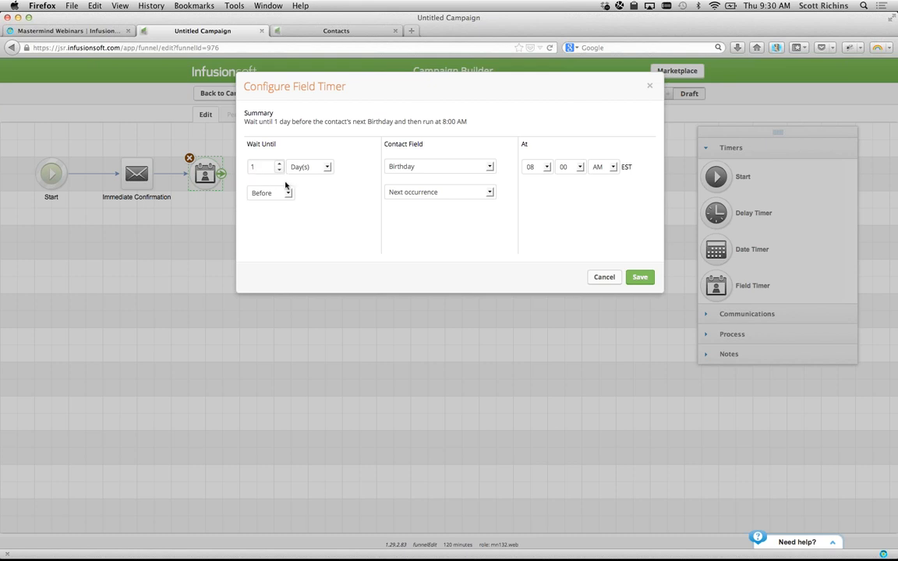
left_click(285, 194)
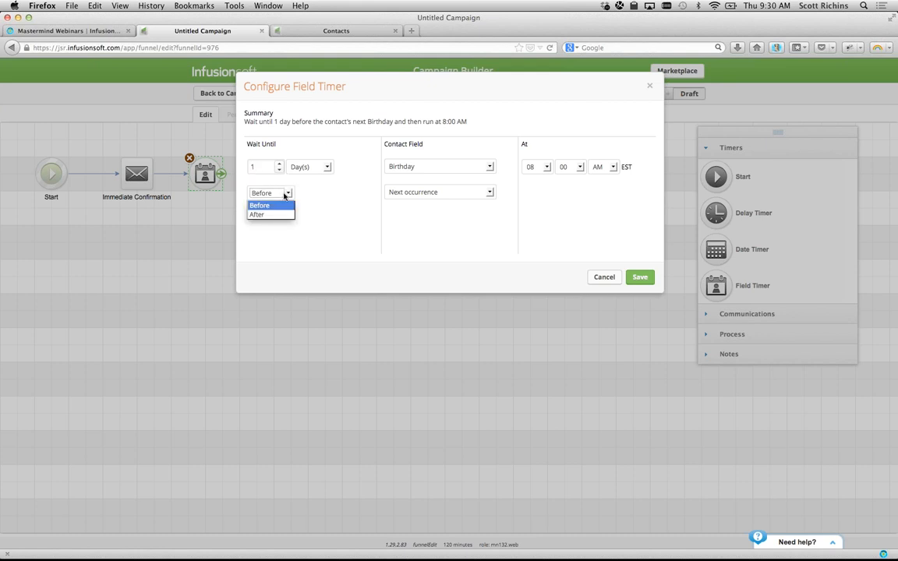
left_click(286, 195)
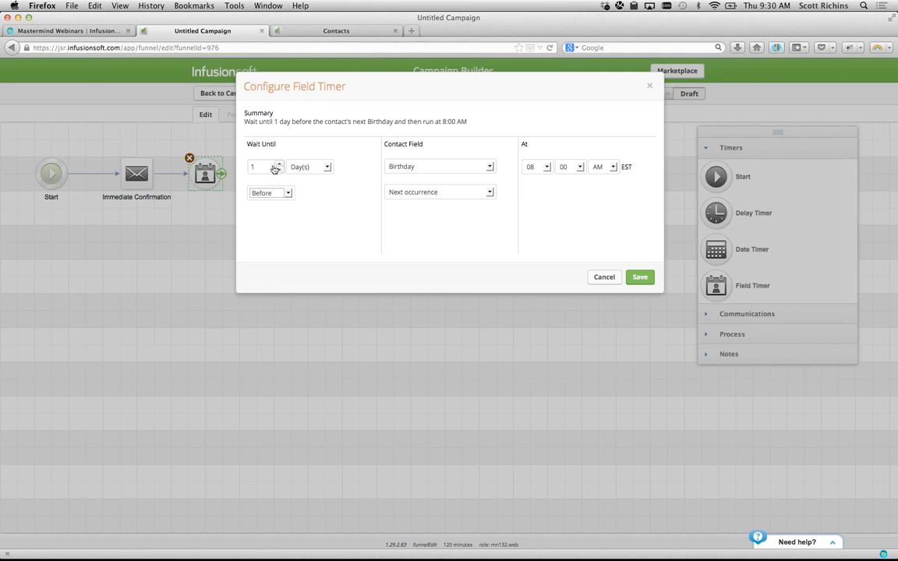
left_click(411, 167)
left_click(410, 197)
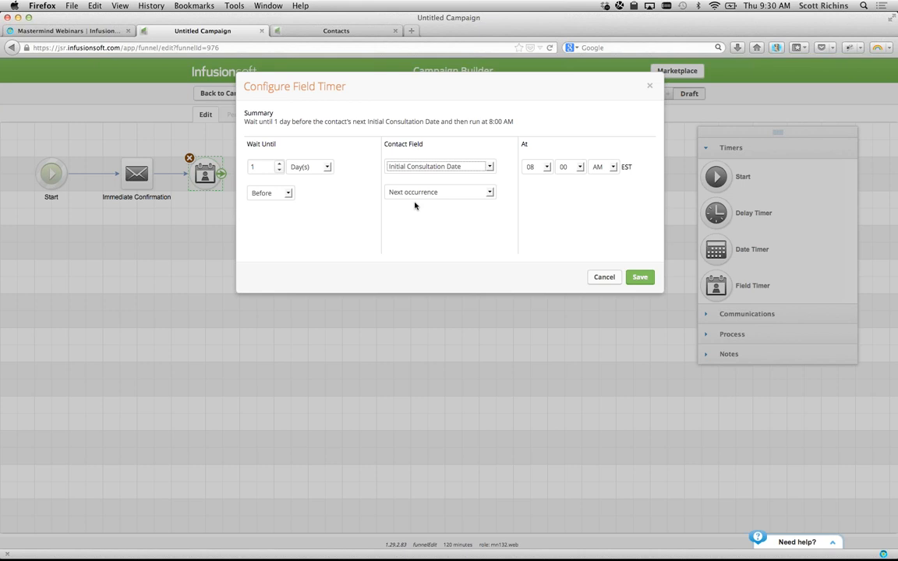
left_click(417, 193)
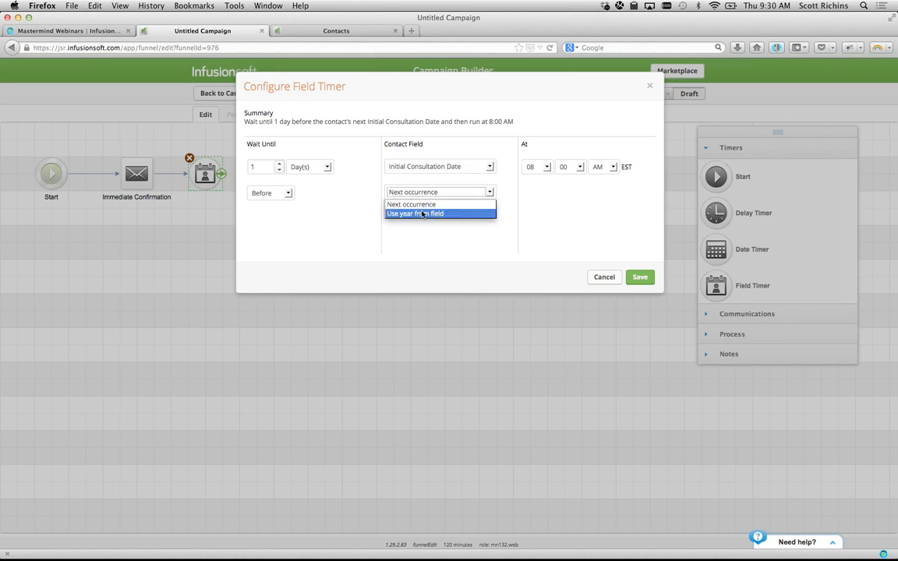
left_click(421, 214)
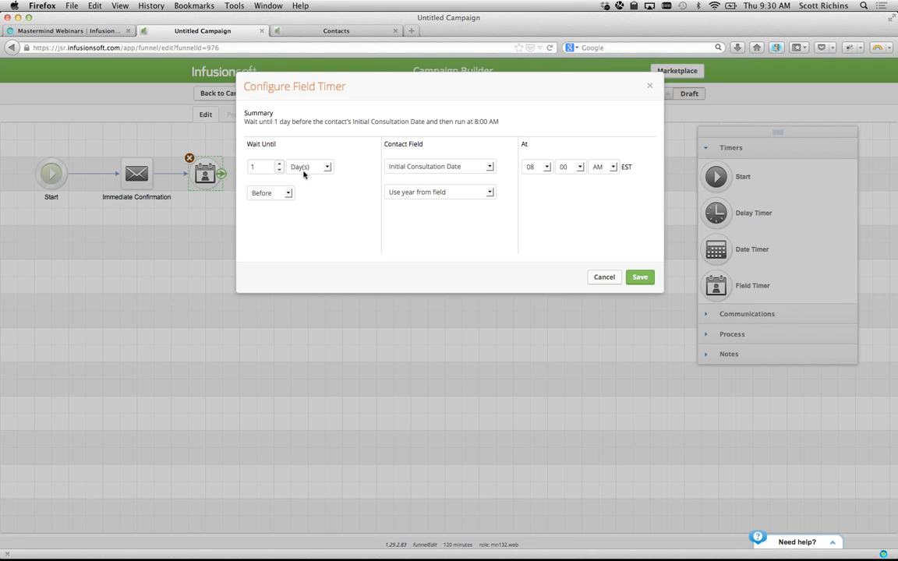
left_click(547, 167)
left_click(567, 185)
left_click(639, 277)
- Add an email step after the timer named Meeting Reminder
left_click(723, 314)
left_click_drag(716, 196, 277, 178)
double_click(287, 198)
type("Meeting Reminder")
left_click(370, 259)
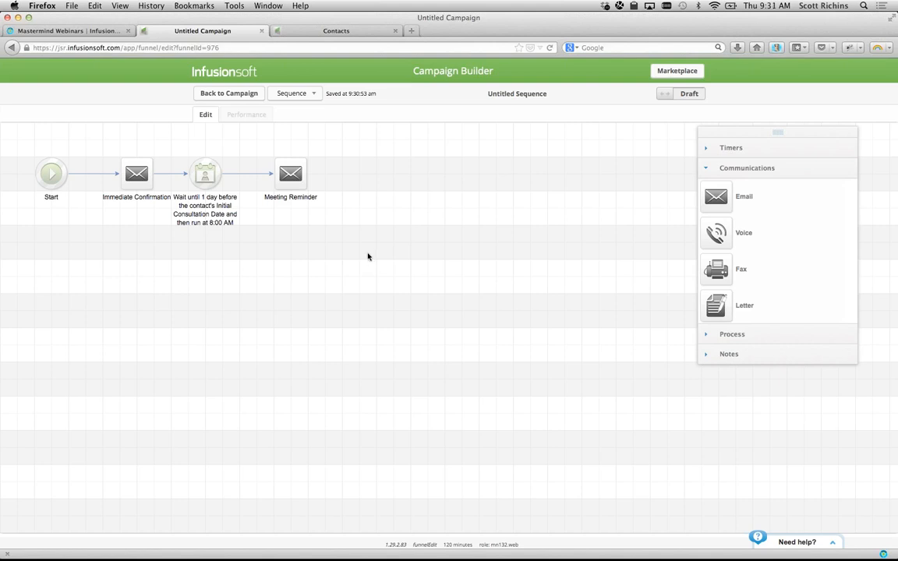
- Go back to the campaign and publish the pending changes
left_click(247, 95)
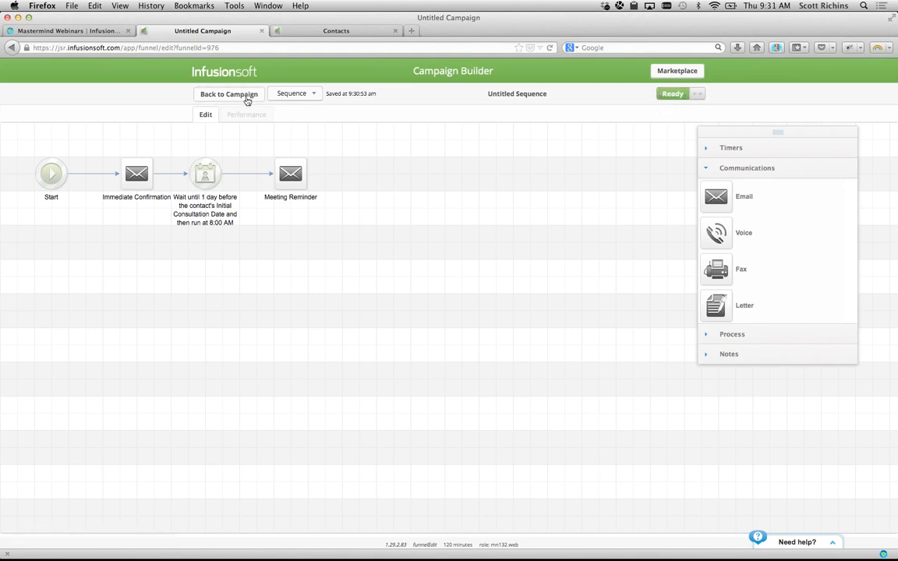
left_click(637, 94)
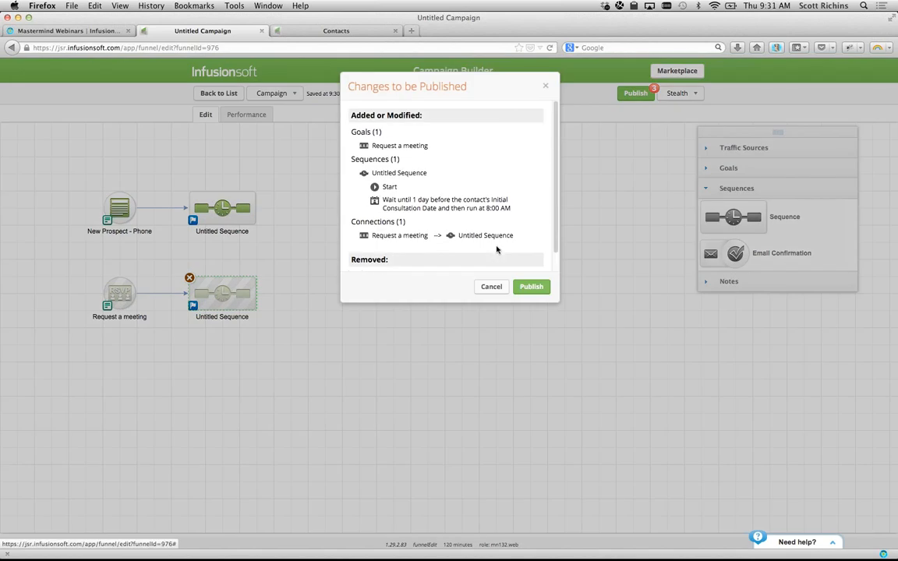
left_click(531, 287)
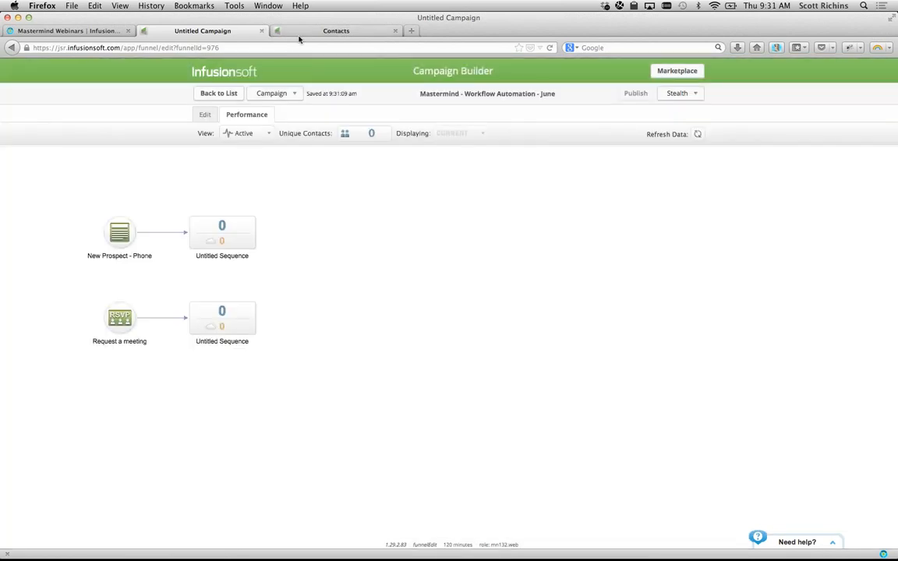
- Search Contacts by the test contact's first name and open their Internal Forms panel
left_click(301, 31)
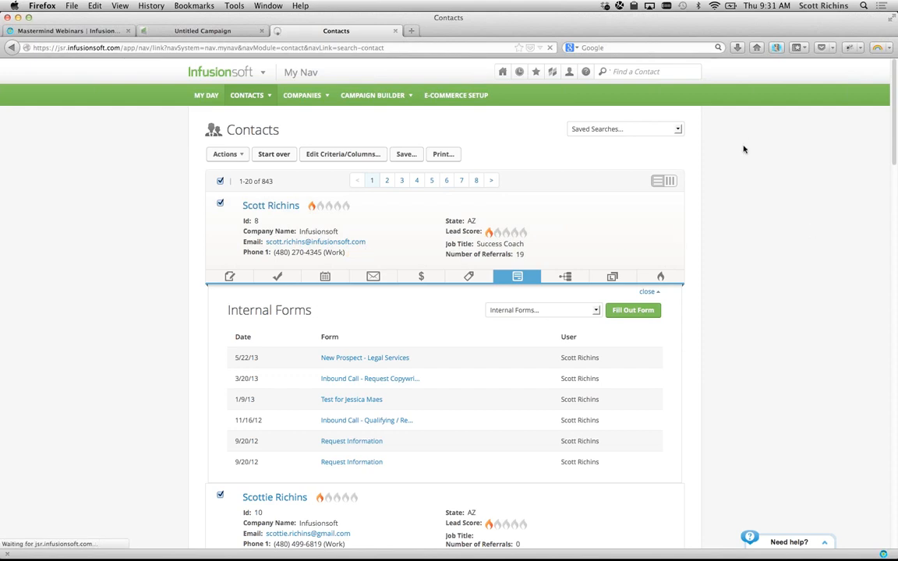
left_click(659, 68)
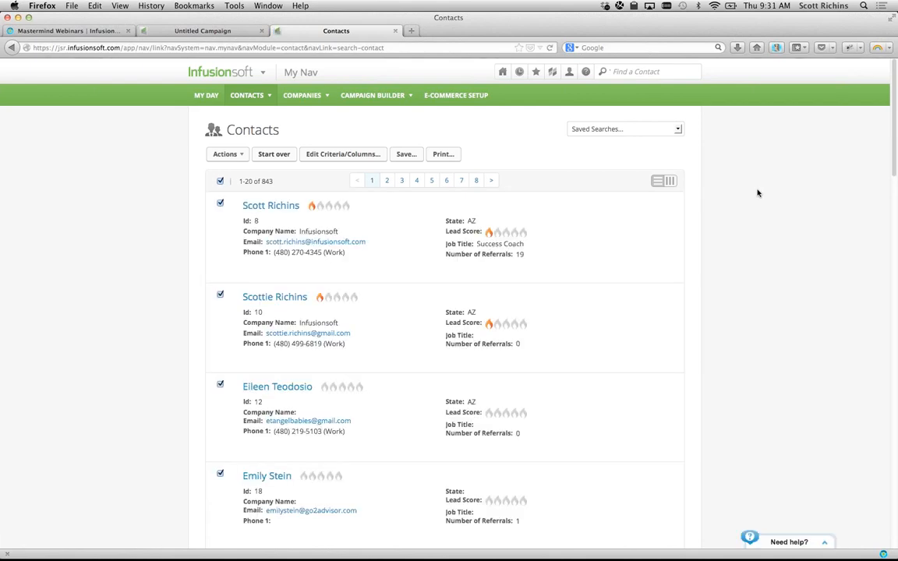
left_click(647, 71)
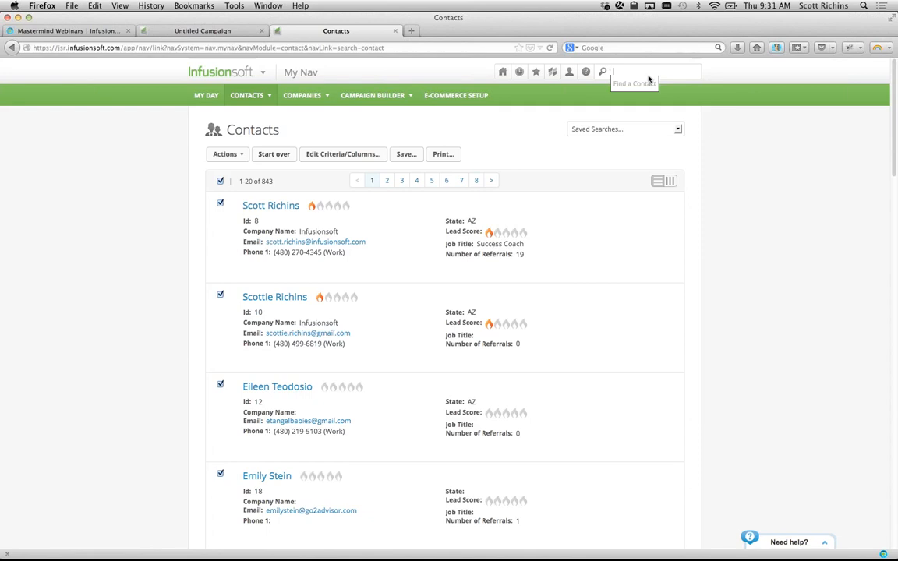
left_click(728, 138)
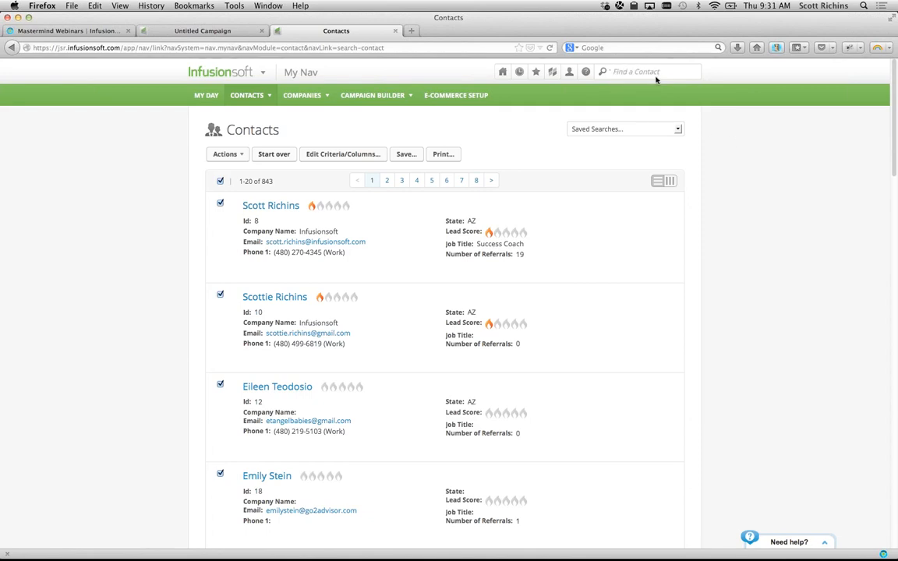
left_click(654, 73)
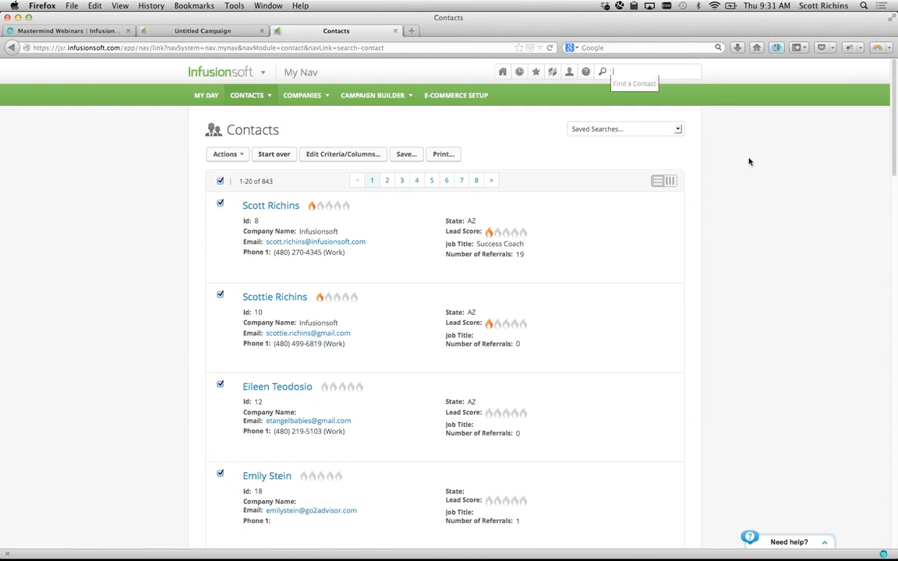
type("donald")
key("Return")
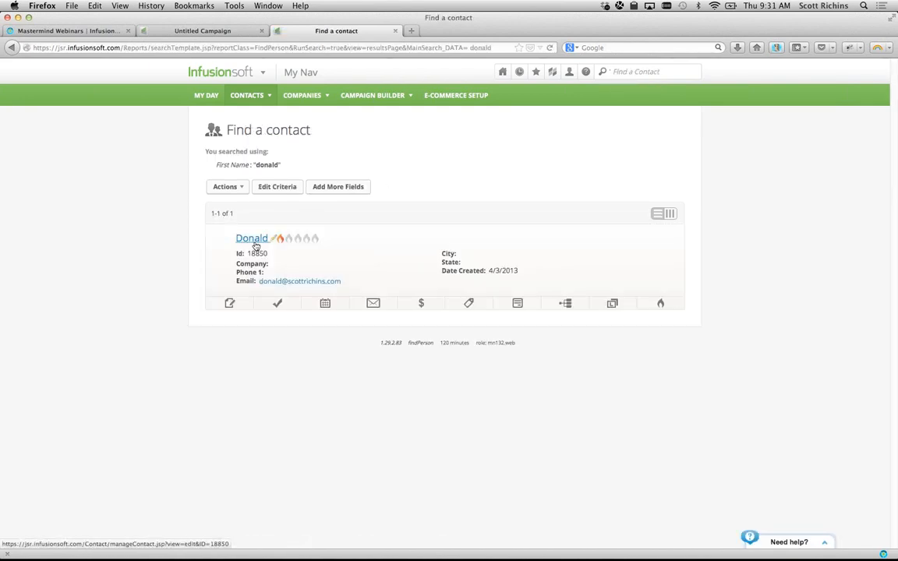
left_click(512, 307)
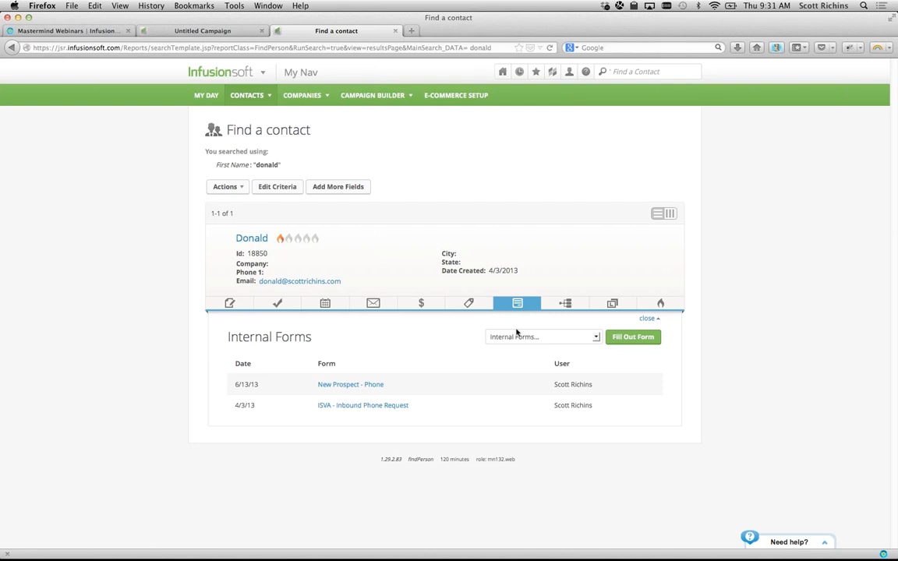
- Select Request a meeting from the test contact's Internal Forms dropdown
left_click(517, 337)
scroll(530, 376, "down", 1)
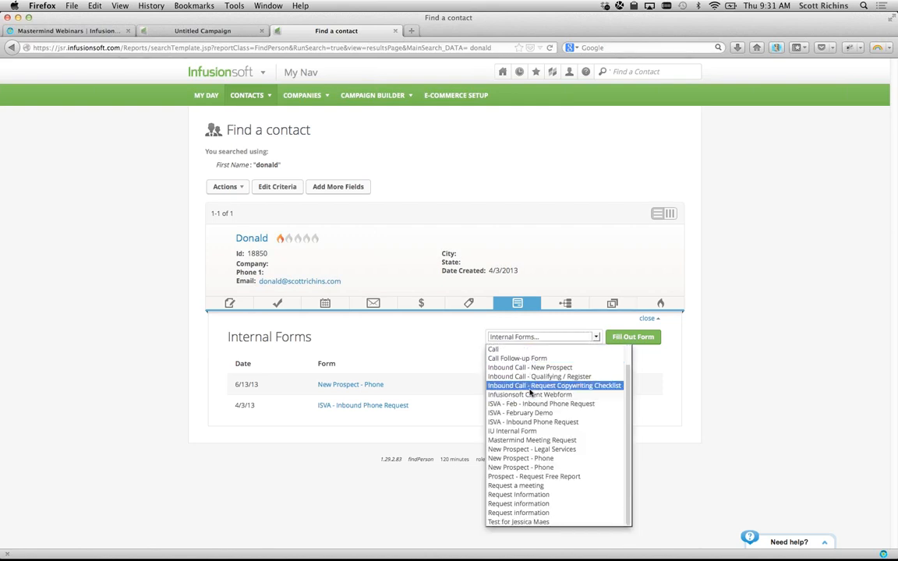
left_click(369, 483)
left_click(164, 32)
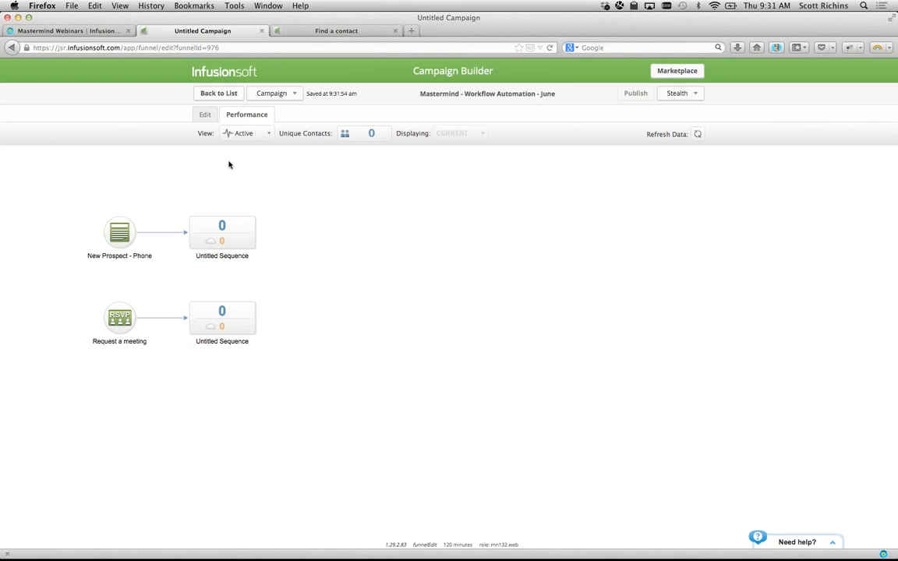
left_click(321, 34)
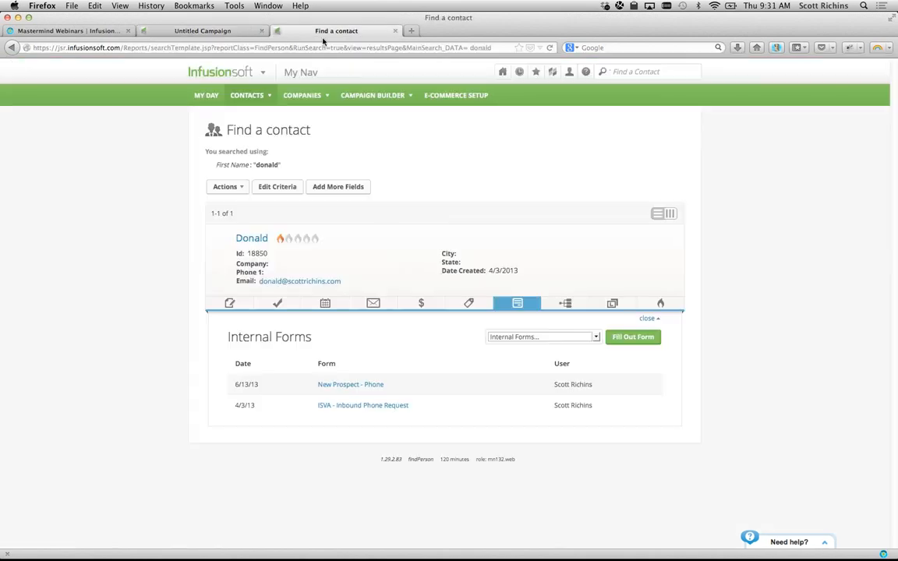
left_click(541, 337)
scroll(549, 407, "down", 1)
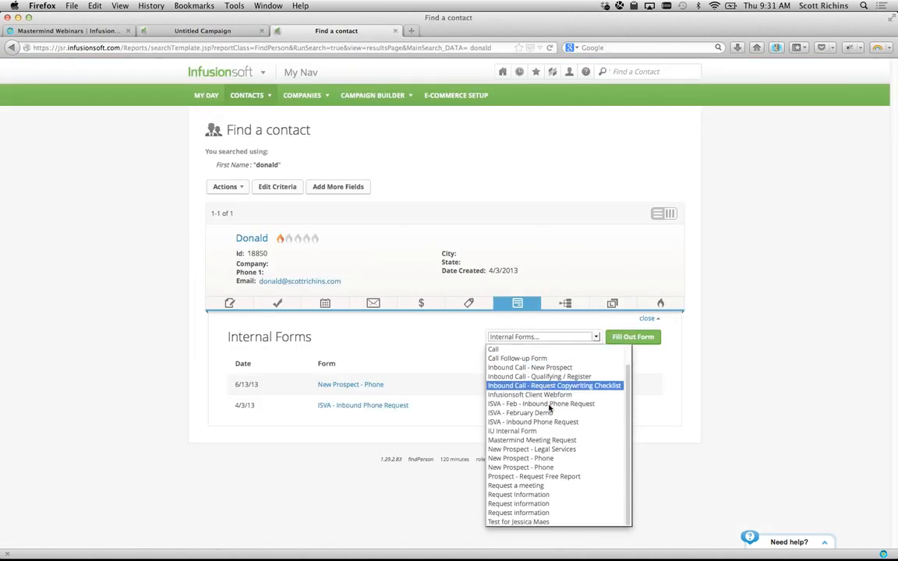
left_click(520, 486)
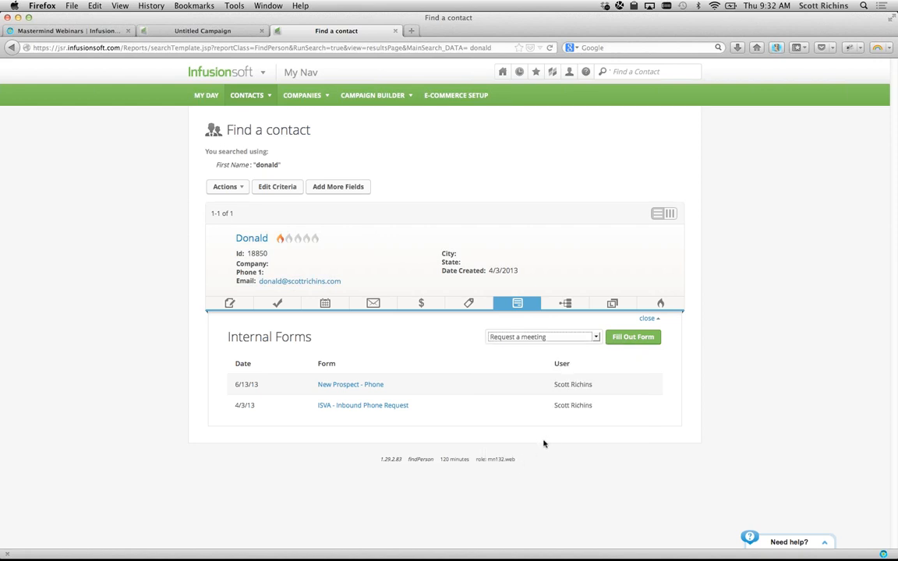
- Start the Request a meeting form and set the consultation date to June 18, 2013
left_click(633, 338)
scroll(341, 375, "down", 1)
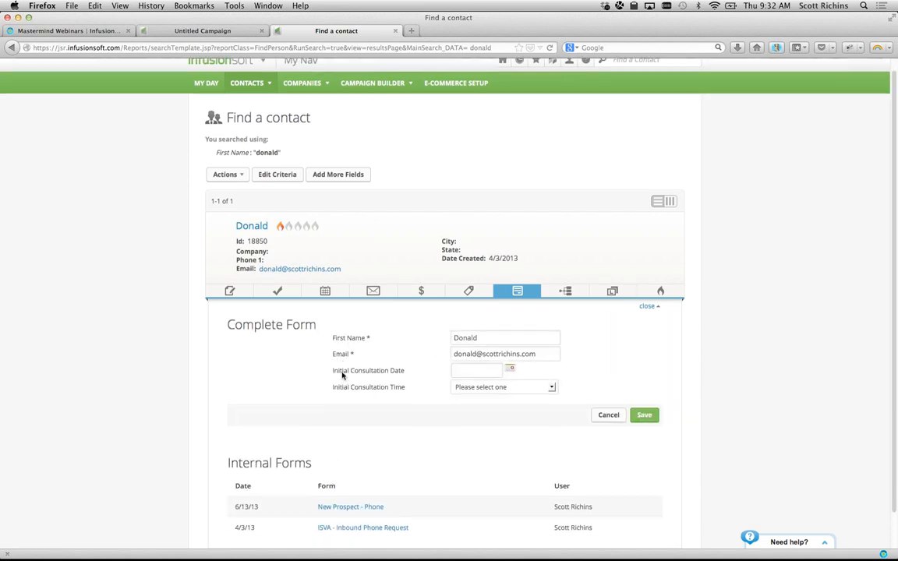
scroll(342, 375, "down", 2)
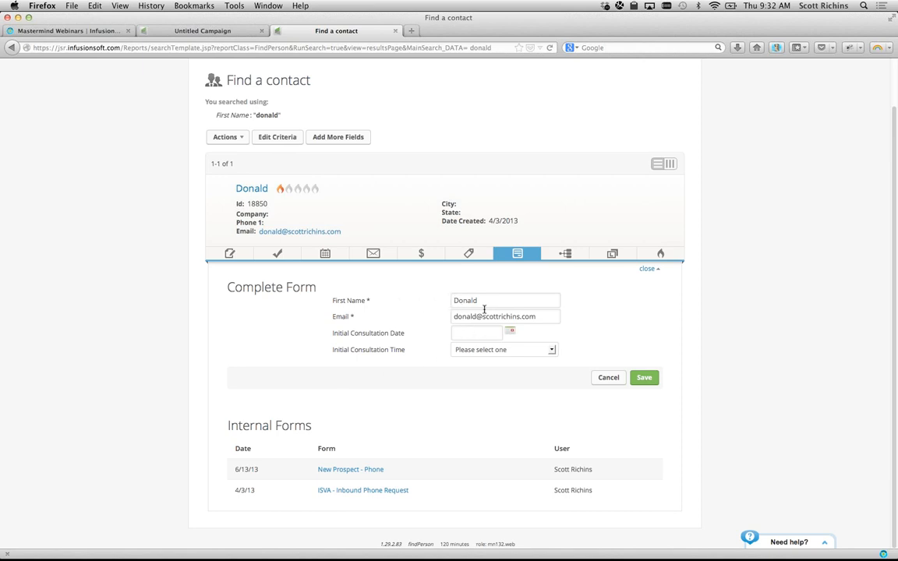
left_click(510, 332)
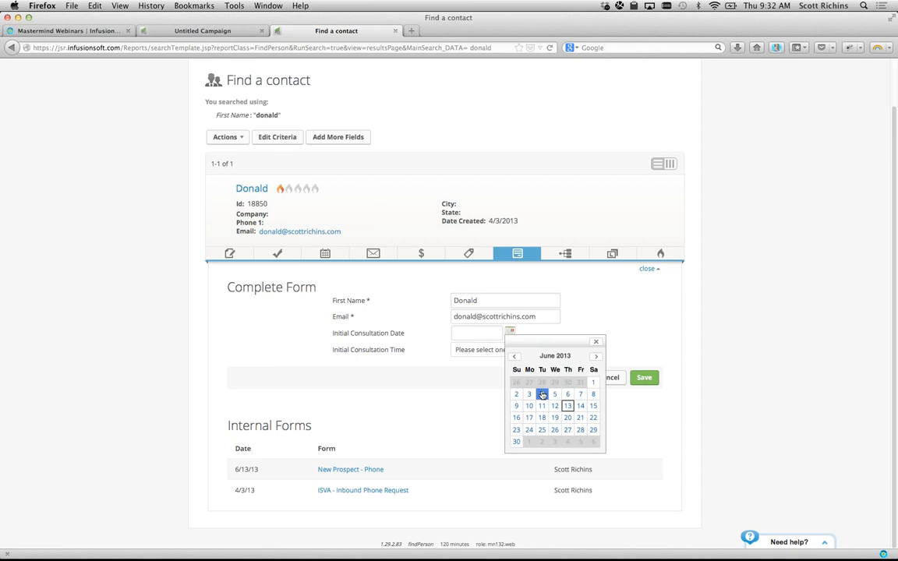
left_click(542, 418)
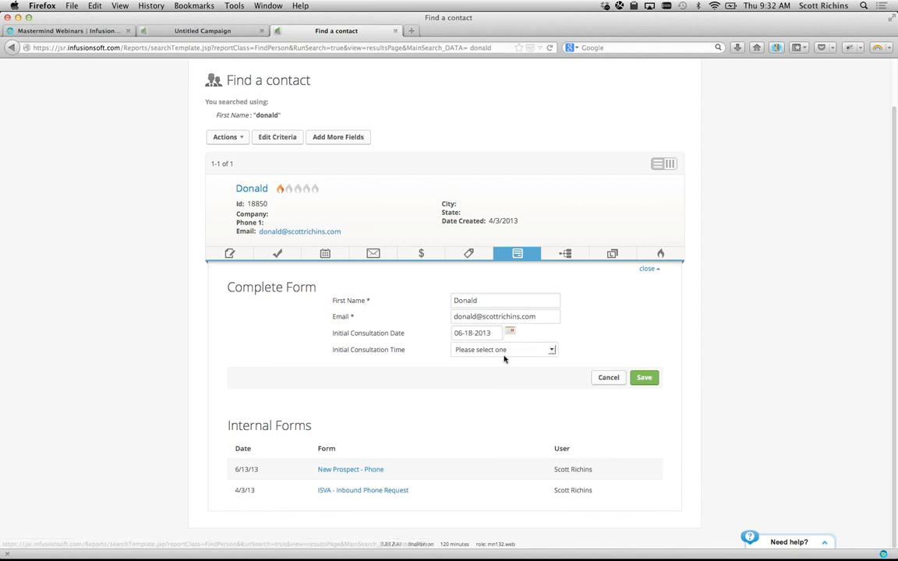
- Set the consultation time to 10:00AM, save the form, and review the submitted entry
left_click(491, 349)
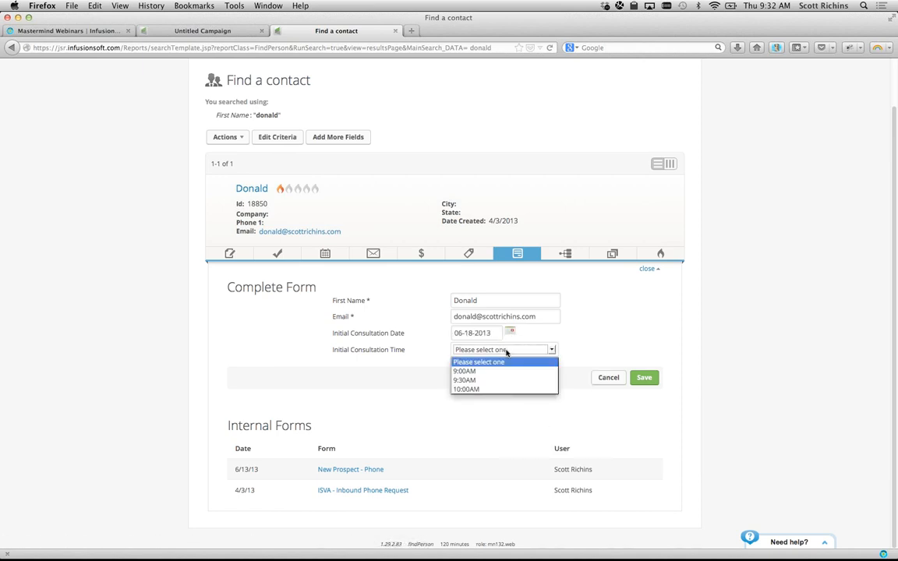
left_click(484, 390)
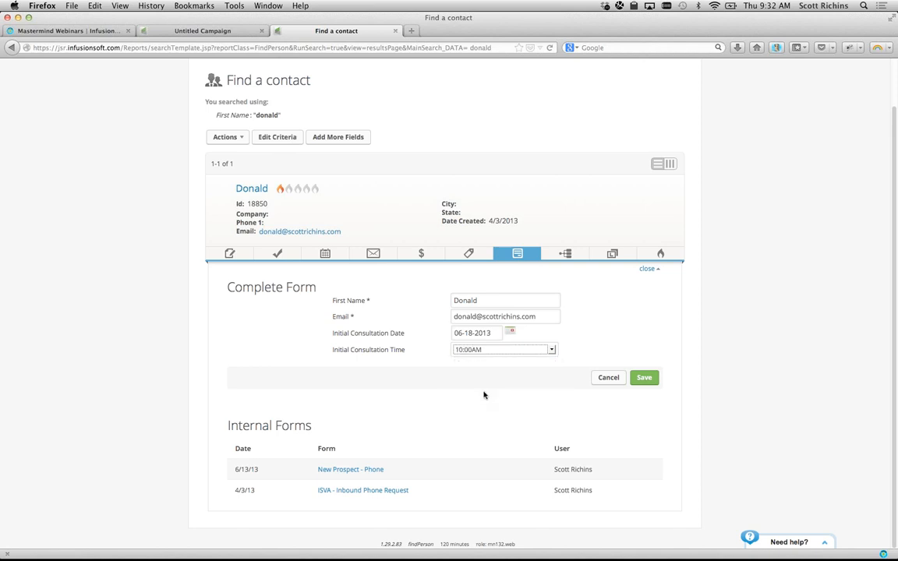
left_click(646, 378)
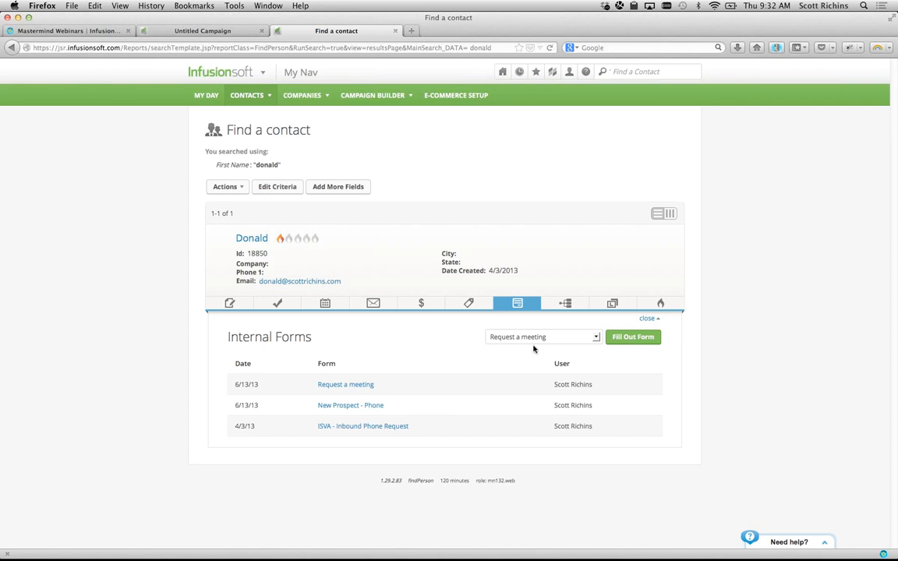
left_click(341, 387)
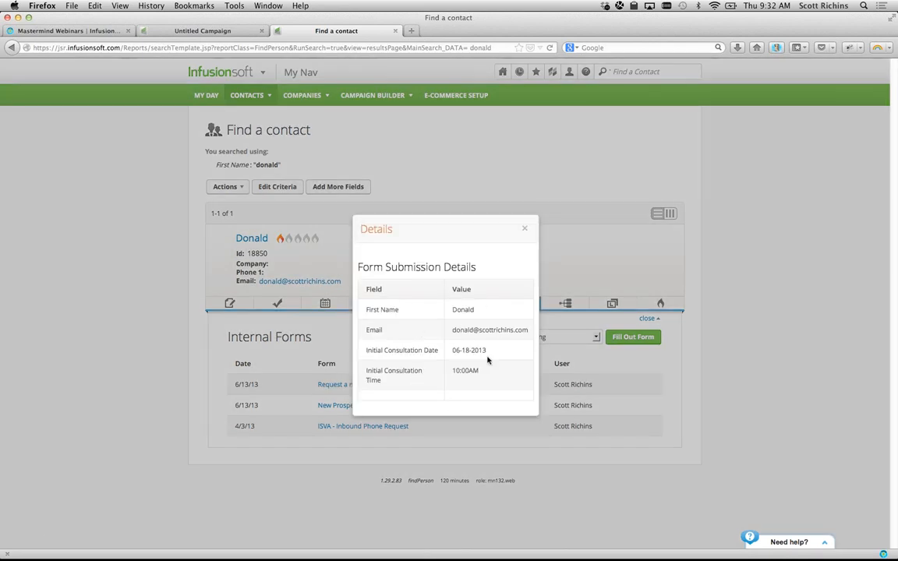
left_click(524, 230)
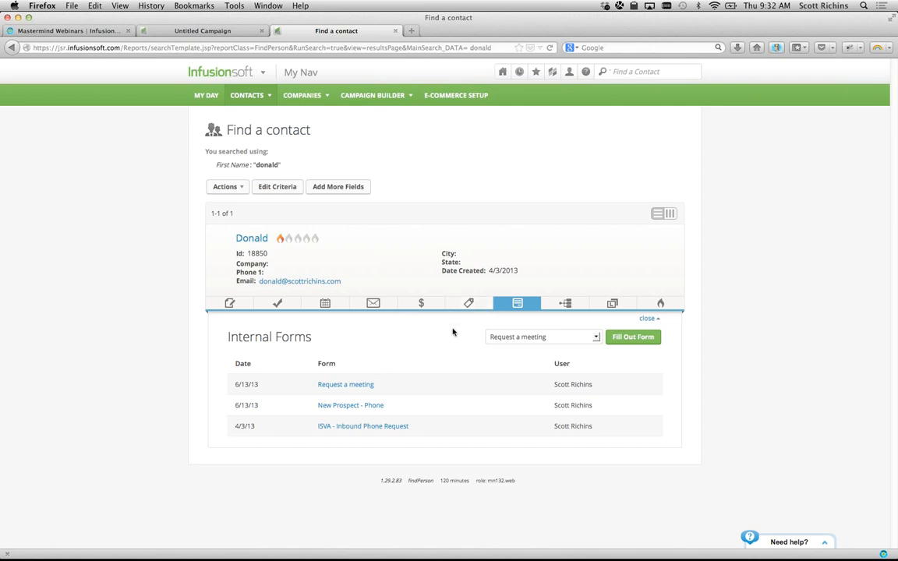
- Show the contact's campaign history and check the Wait timer's scheduled date under Upcoming Campaign Items
left_click(565, 305)
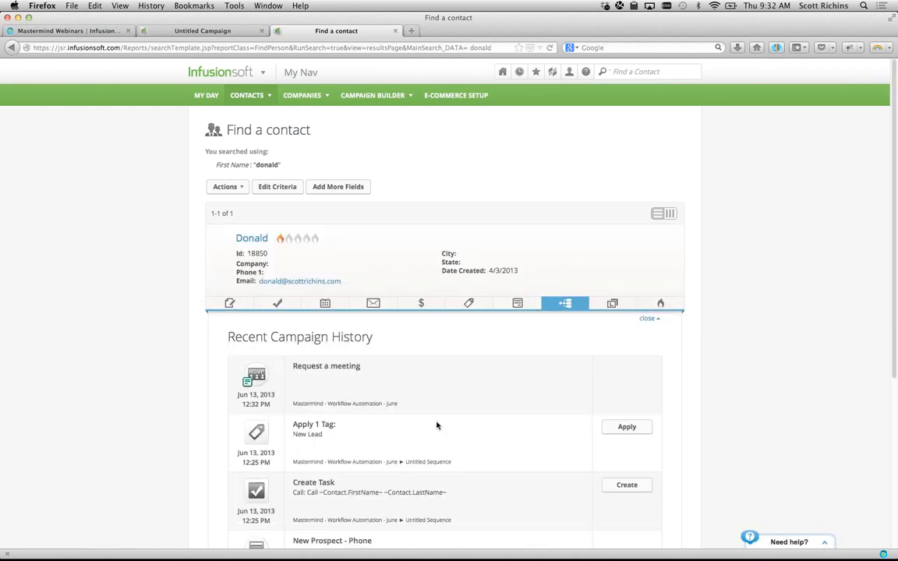
scroll(360, 445, "down", 6)
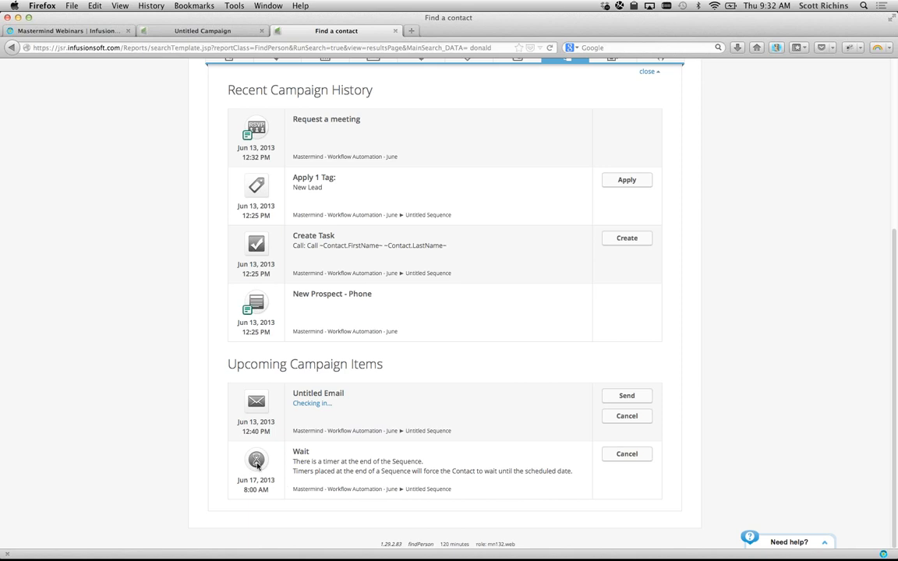
left_click_drag(242, 480, 278, 482)
scroll(232, 418, "up", 1)
scroll(231, 418, "up", 2)
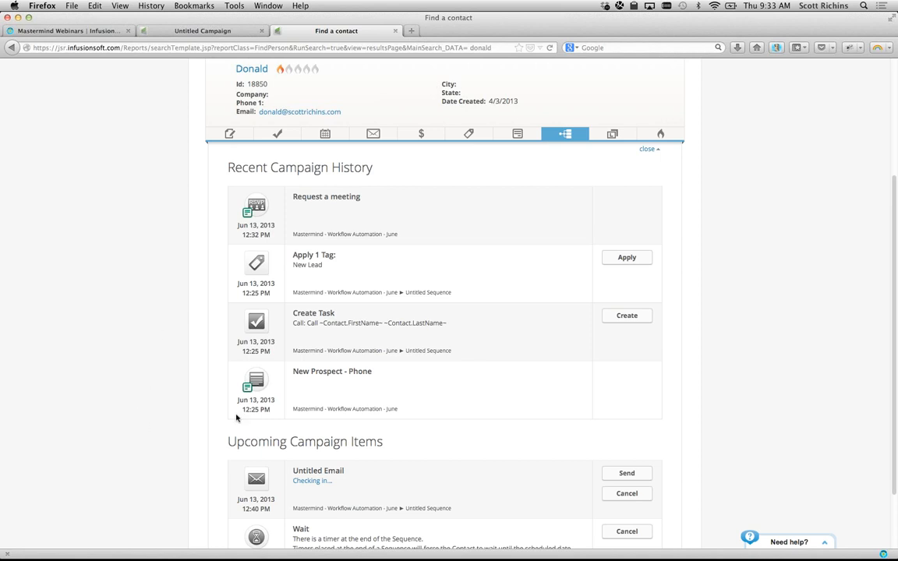
scroll(360, 205, "up", 5)
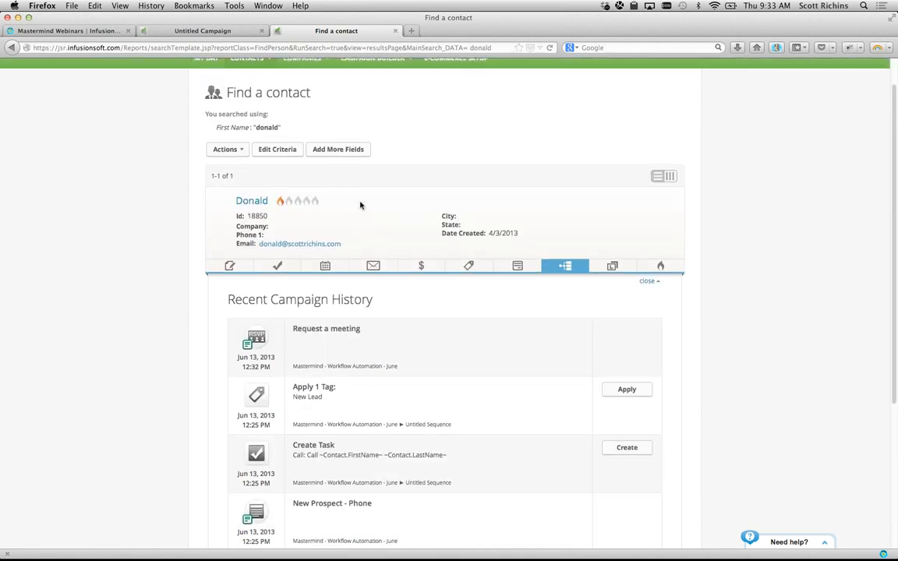
- Open a new Request a meeting form for the contact and change the date to 06-16-2013
left_click(518, 304)
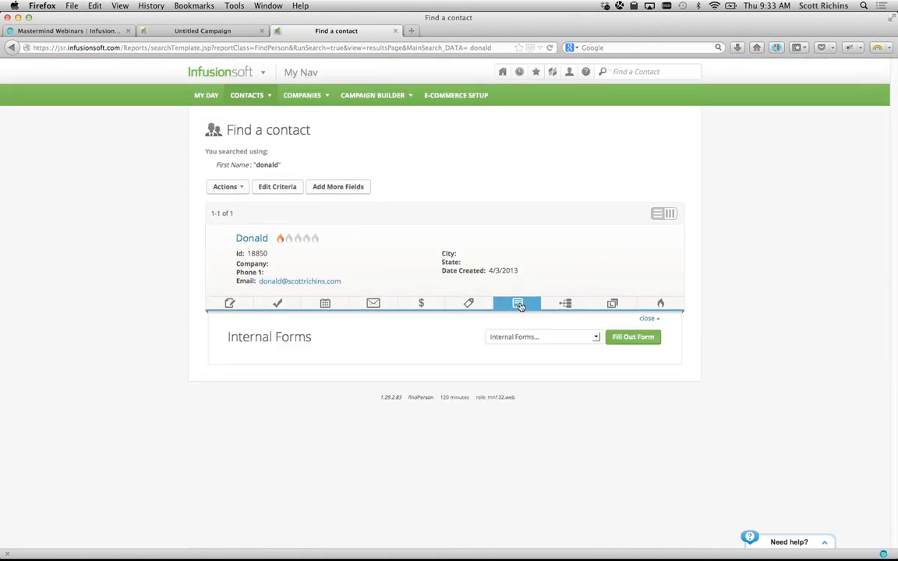
left_click(551, 338)
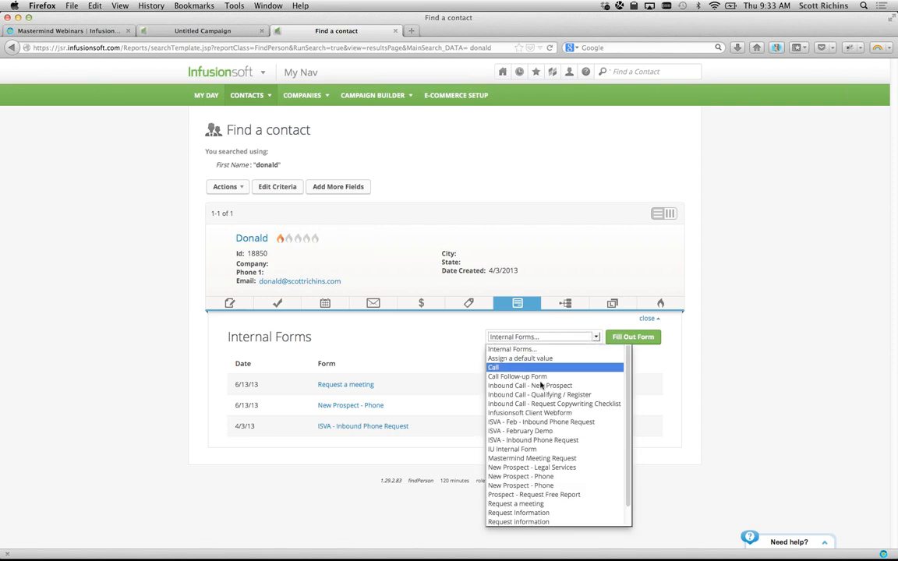
left_click(523, 503)
left_click(633, 337)
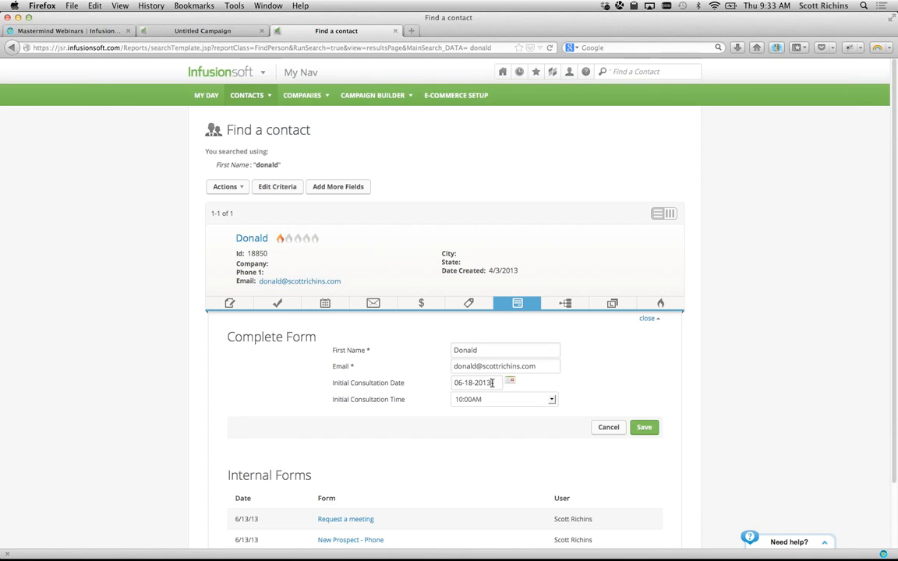
key("BackSpace")
type("6")
- Try the quick date shortcuts: back one day, forward a week, back two weeks, with the ? reference
key("?")
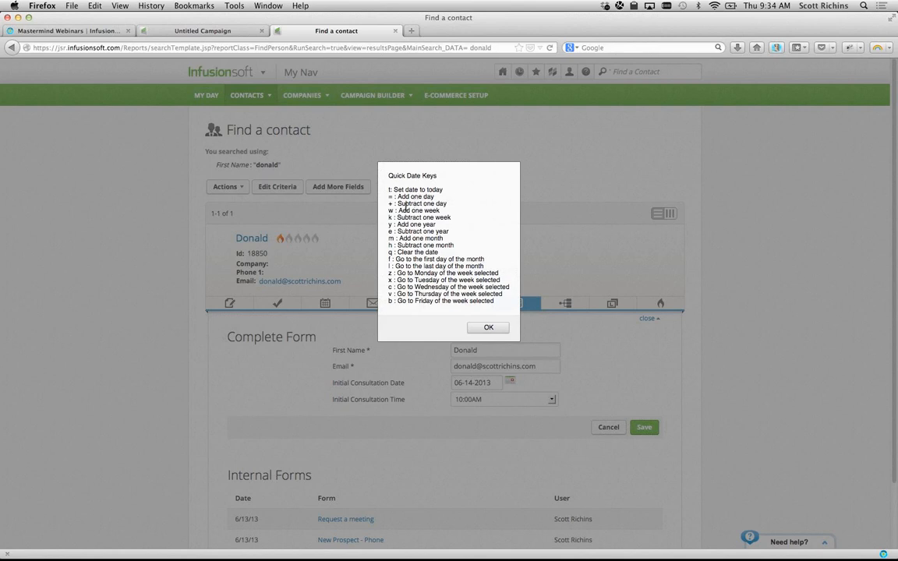
left_click(488, 327)
key("minus")
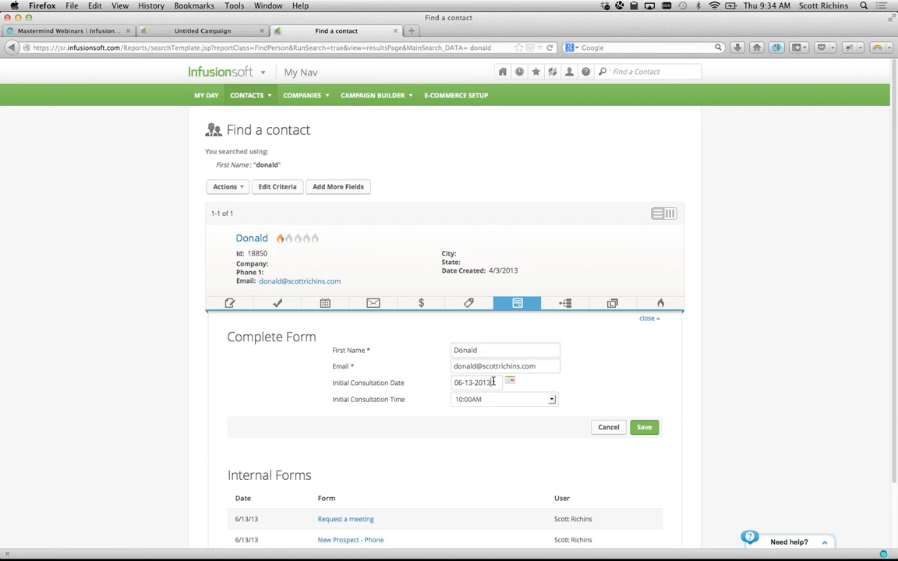
key("w")
key("shift+w")
key("shift+w")
key("question")
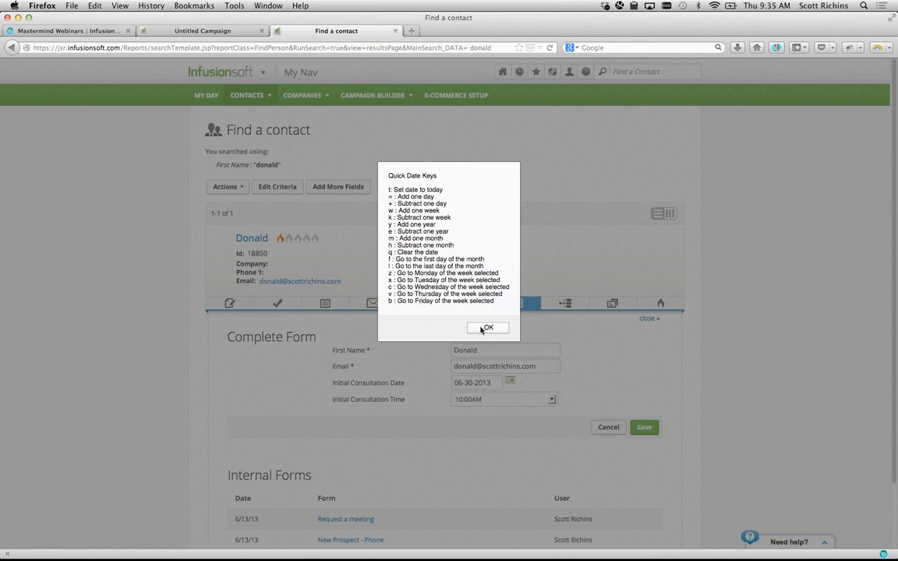
left_click(485, 329)
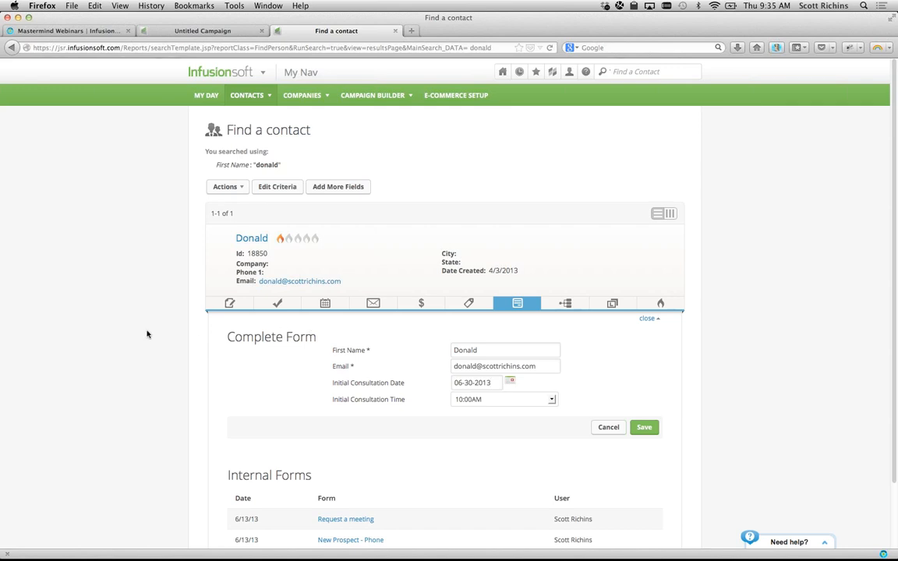
- Return to the Untitled Campaign builder tab
scroll(147, 334, "down", 1)
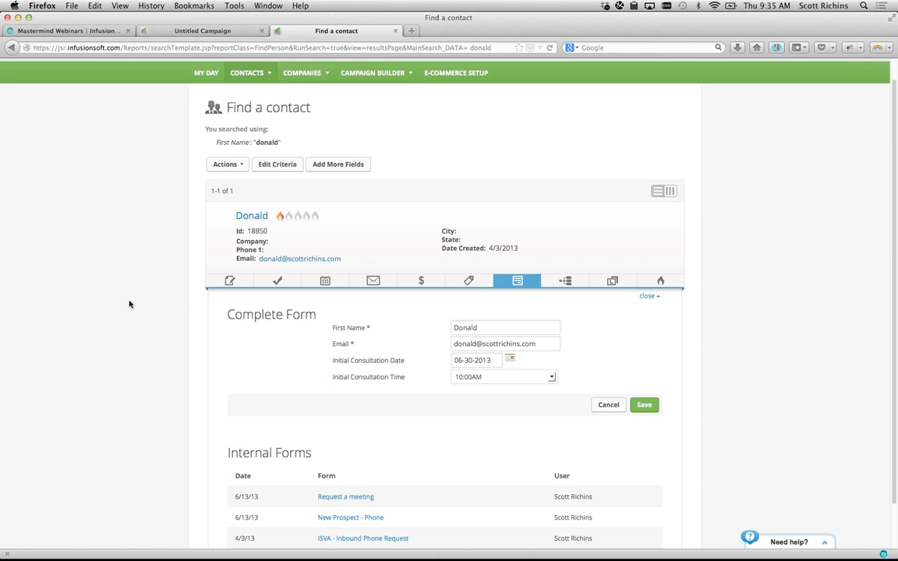
scroll(129, 304, "up", 1)
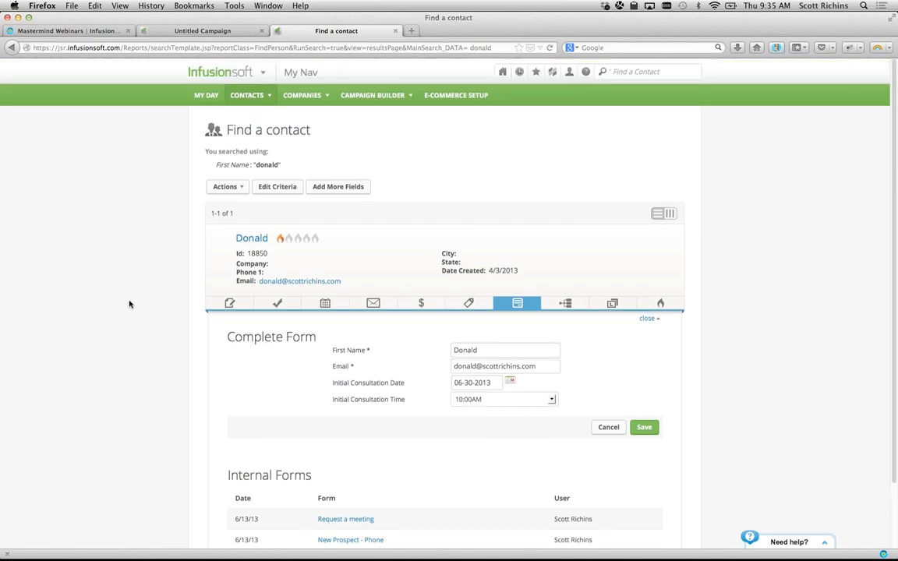
key("ctrl+shift+Tab")
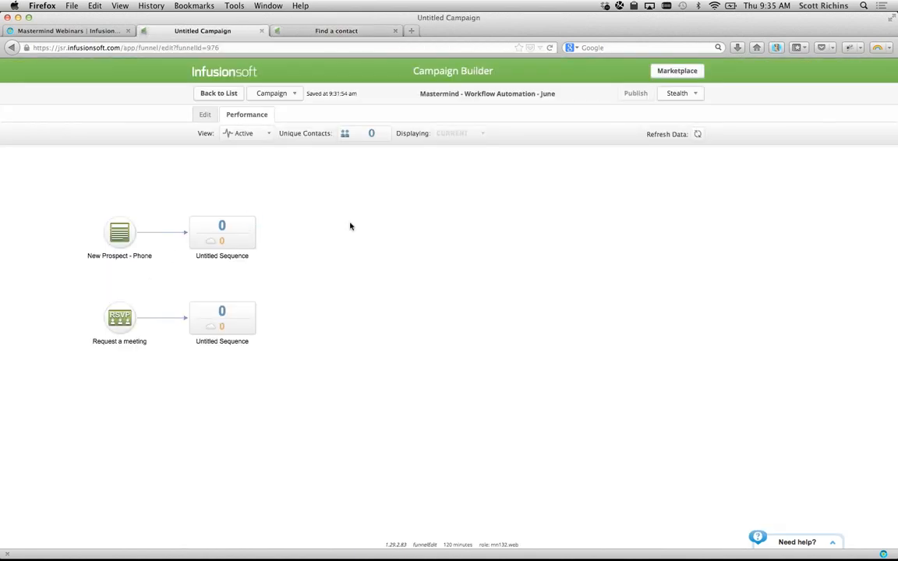
- Switch the campaign to Edit mode and box-select the goal and sequence rows on the canvas
left_click(205, 116)
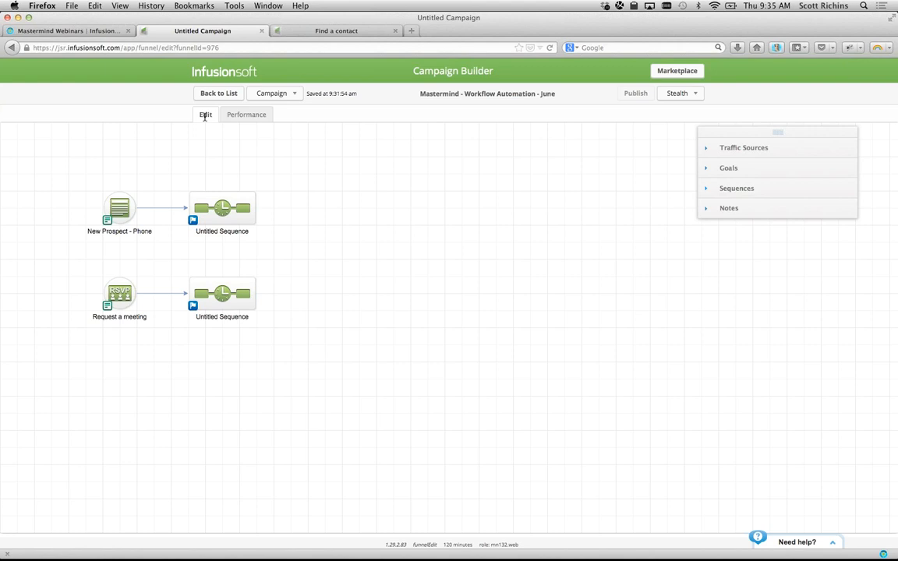
left_click_drag(31, 151, 355, 267)
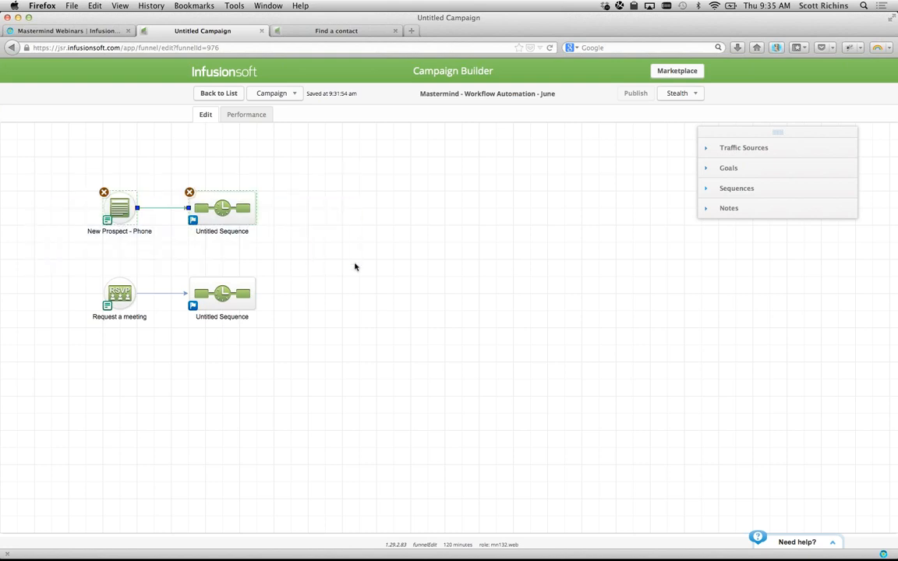
left_click_drag(61, 167, 699, 255)
left_click(640, 250)
left_click_drag(47, 177, 285, 255)
left_click_drag(80, 268, 255, 318)
left_click_drag(57, 189, 297, 238)
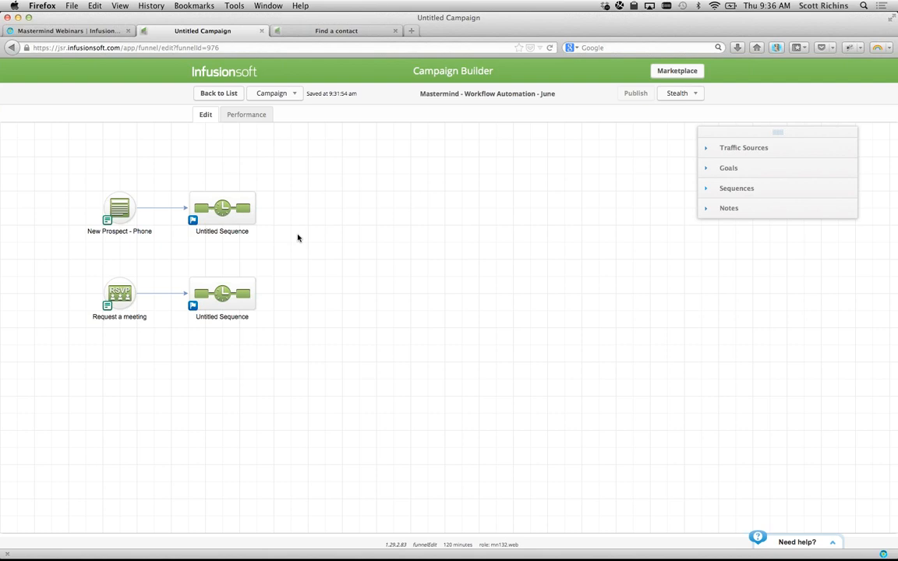
- Drag an Other goal onto the canvas, set its trigger to 'Applies a Note', and save it
left_click(728, 168)
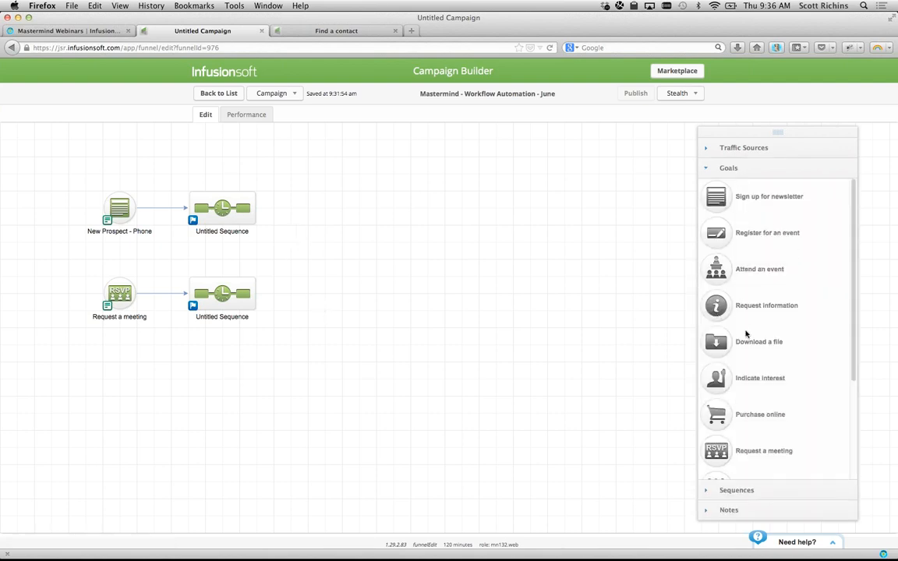
scroll(746, 334, "down", 4)
left_click_drag(716, 461, 117, 384)
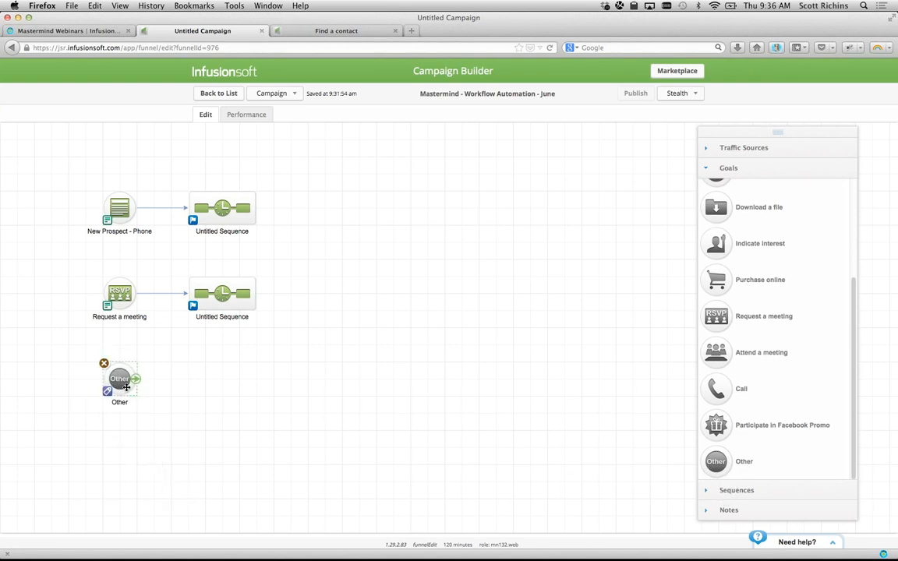
double_click(120, 380)
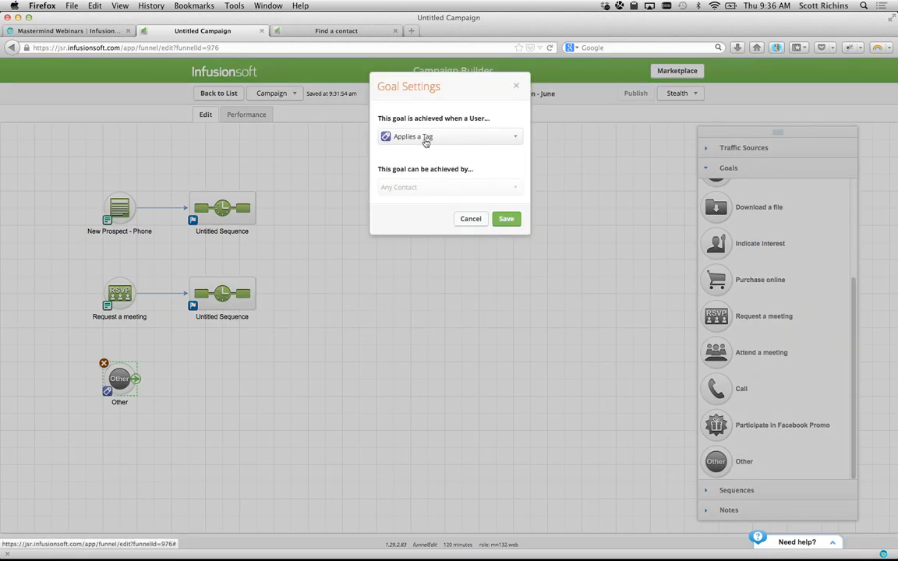
left_click(426, 137)
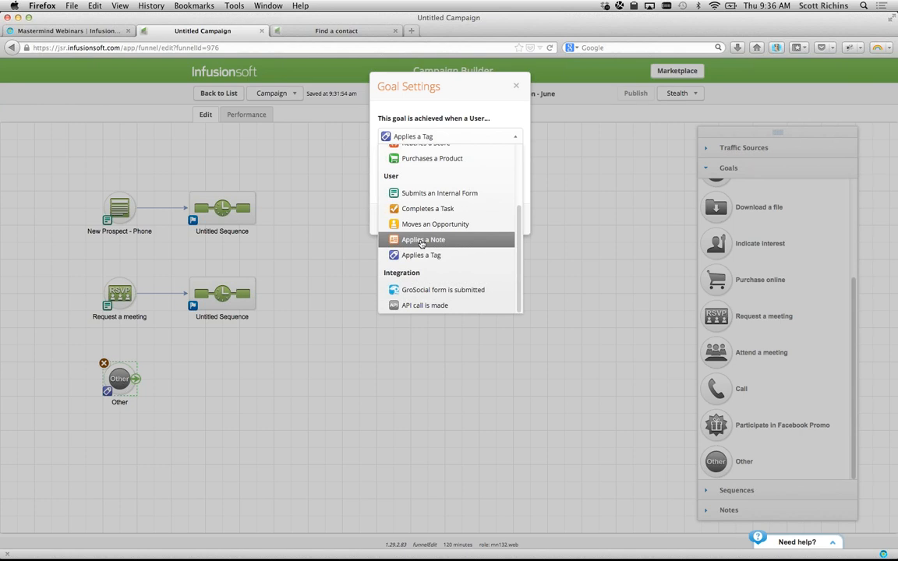
left_click(421, 241)
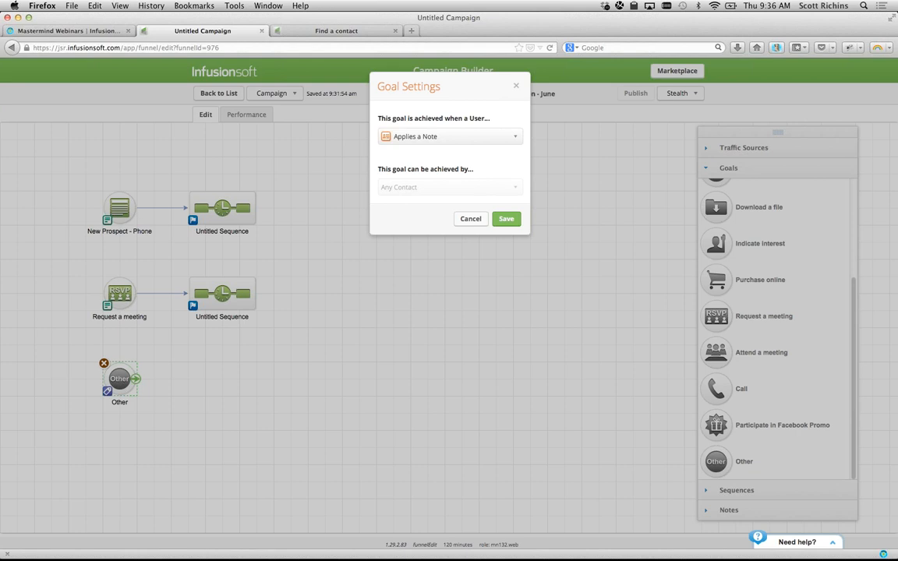
key("super+Tab")
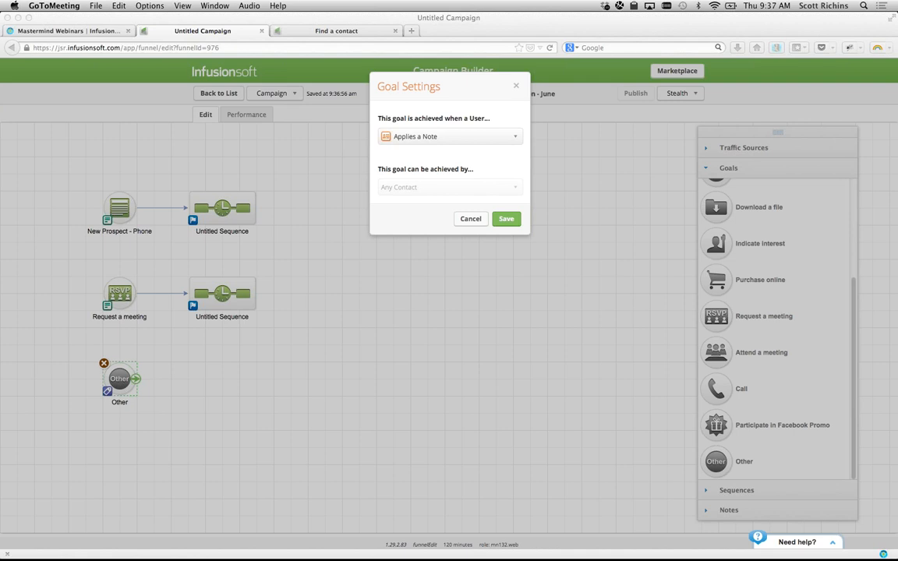
left_click(450, 198)
left_click(517, 218)
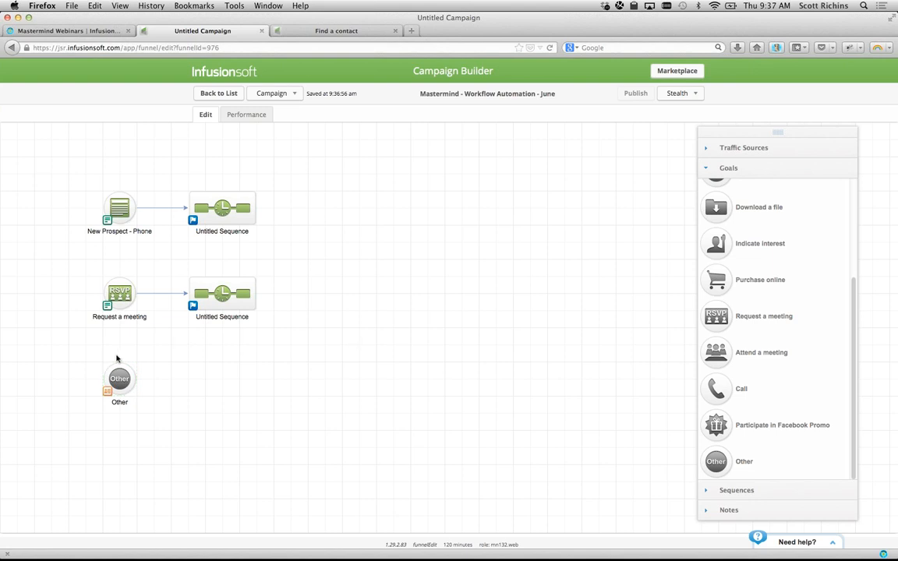
- Set the goal's note template to Action Type Call with description 'F.A.Q. - Workflow Automation'
left_click(120, 379)
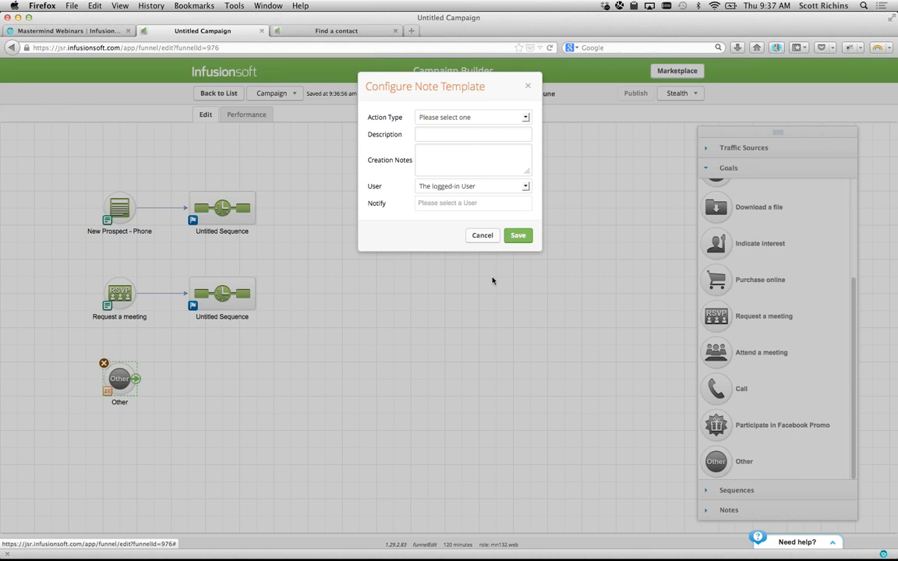
left_click(455, 122)
left_click(454, 135)
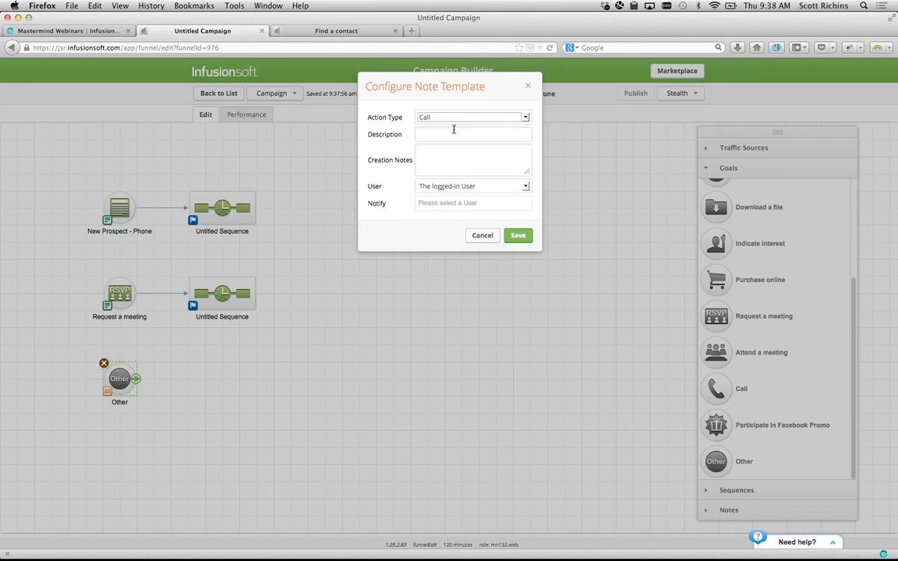
left_click(438, 133)
type("F.A.Q. - Workflow Automation")
left_click(438, 132)
type("-")
left_click_drag(416, 134, 516, 134)
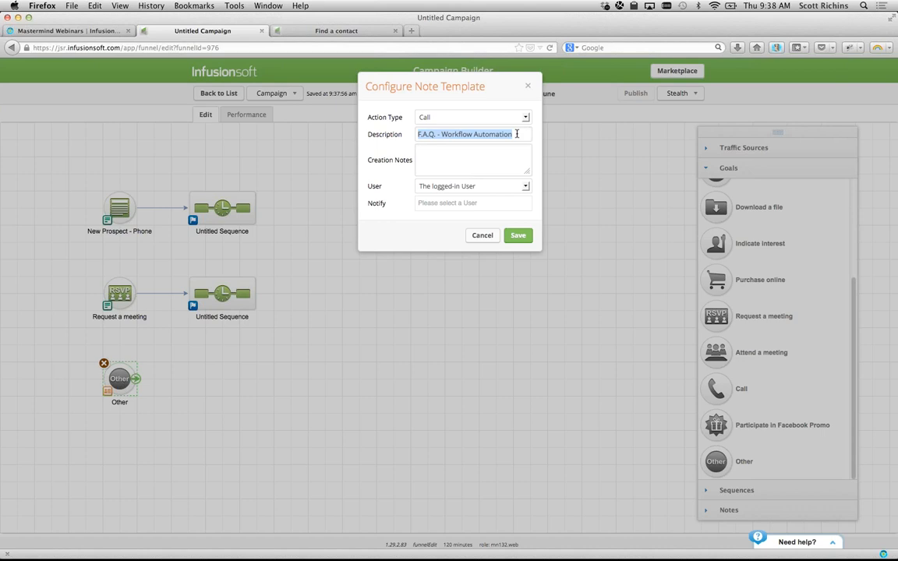
left_click(515, 140)
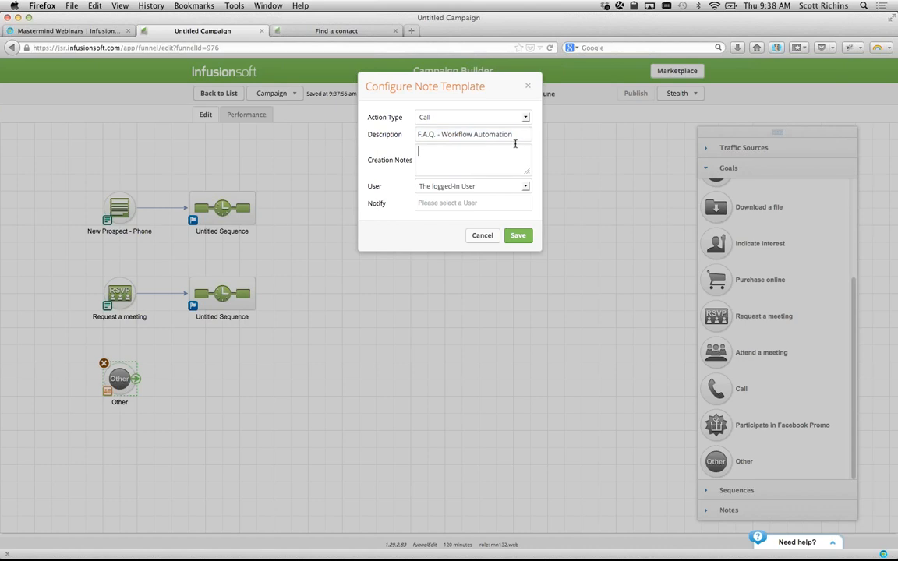
- Write creation notes 'Customer Called and acked about workflow automation.' followed by 'Script:' and 'Questions #1:' lines
left_click_drag(515, 139, 495, 138)
left_click(440, 160)
type("Customer Called and acked about workflow aumation.")
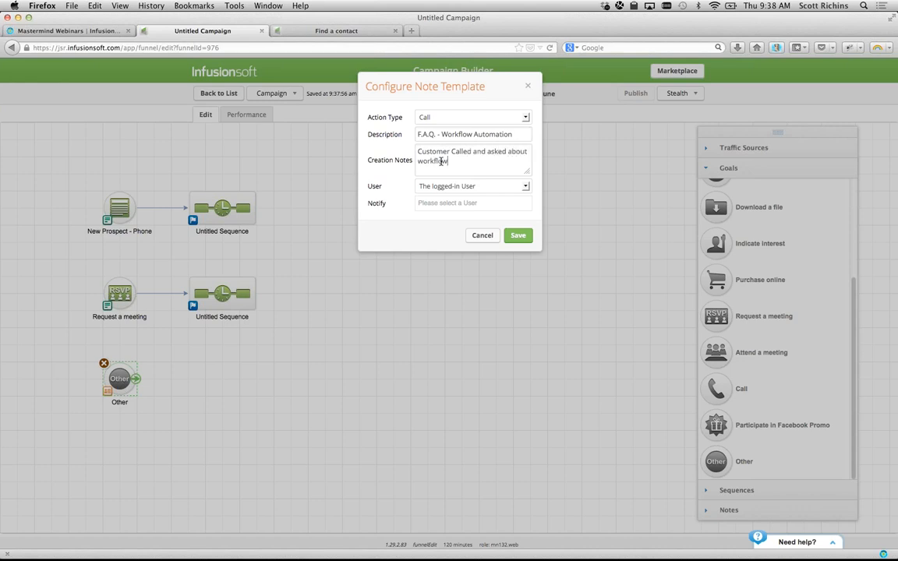
key("BackSpace")
key("BackSpace")
key("BackSpace")
key("BackSpace")
key("BackSpace")
key("BackSpace")
key("BackSpace")
type("tomation.")
key("Return")
type("Script:")
key("Return")
type("Question")
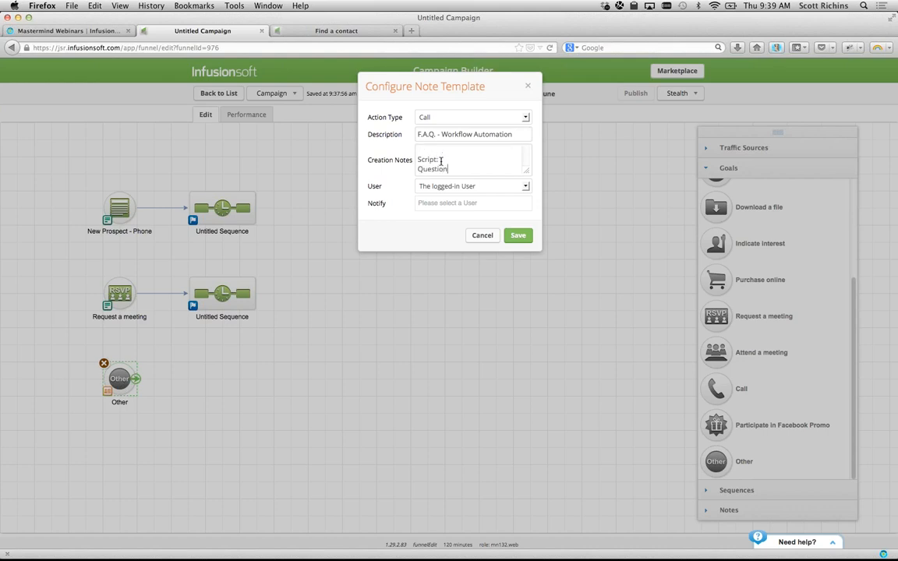
type("s 3")
key("BackSpace")
type("#1:")
- Save the note template and rename the goal to 'FAQ - Workflow Automation'
left_click(517, 235)
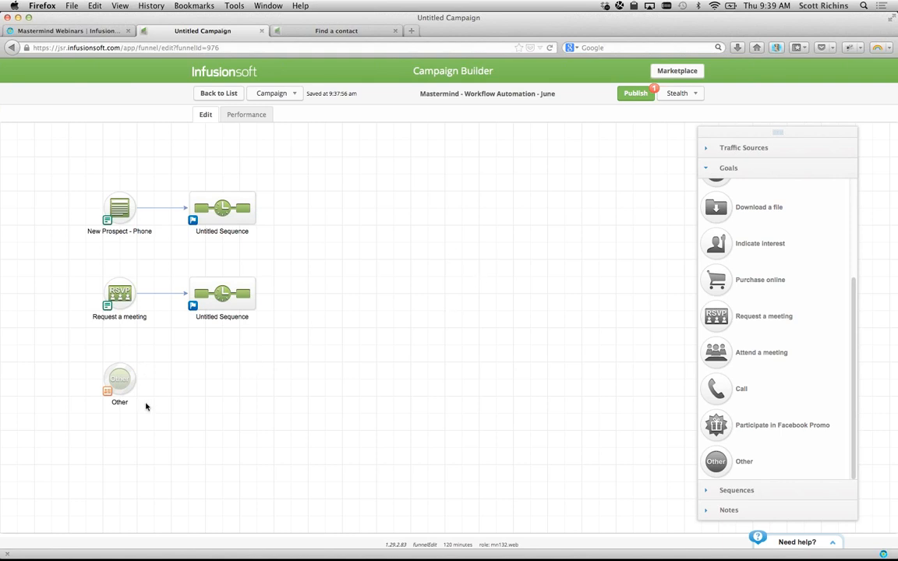
double_click(120, 402)
type("FAQ")
key("BackSpace")
key("BackSpace")
type("AQ - Workflow Automation")
left_click(191, 425)
- Review the pending changes and publish the campaign
left_click(636, 93)
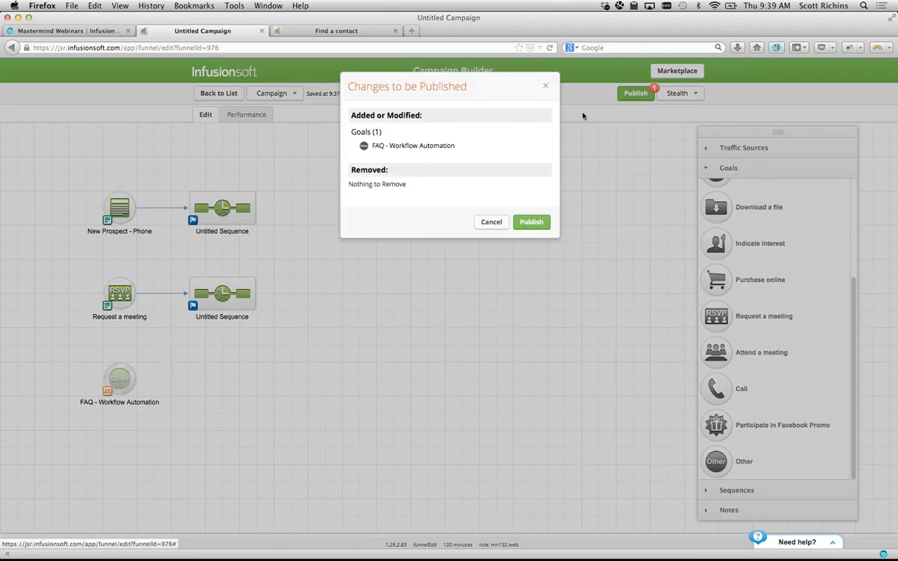
left_click(532, 221)
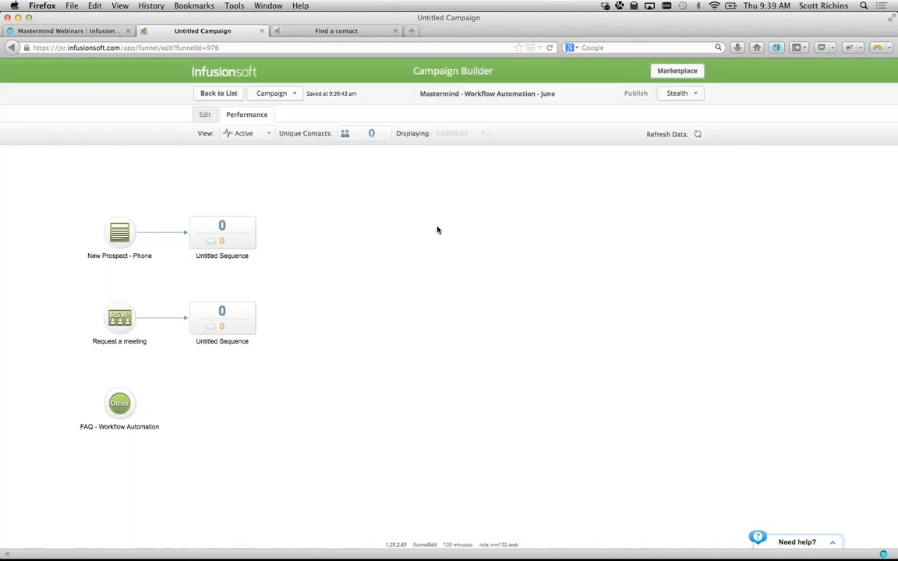
left_click(347, 30)
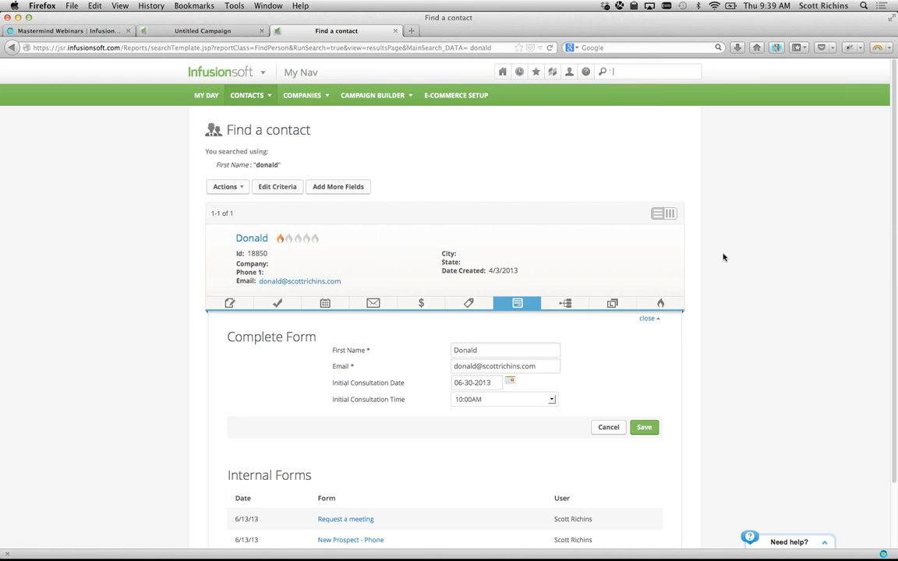
- Search for the test contact and start a new note on their record
type("donald")
key("Return")
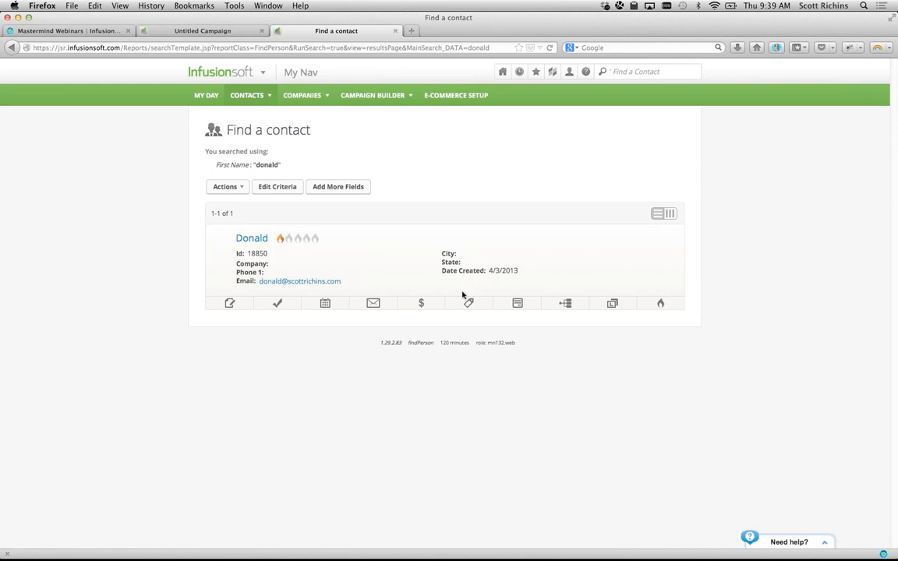
left_click(230, 304)
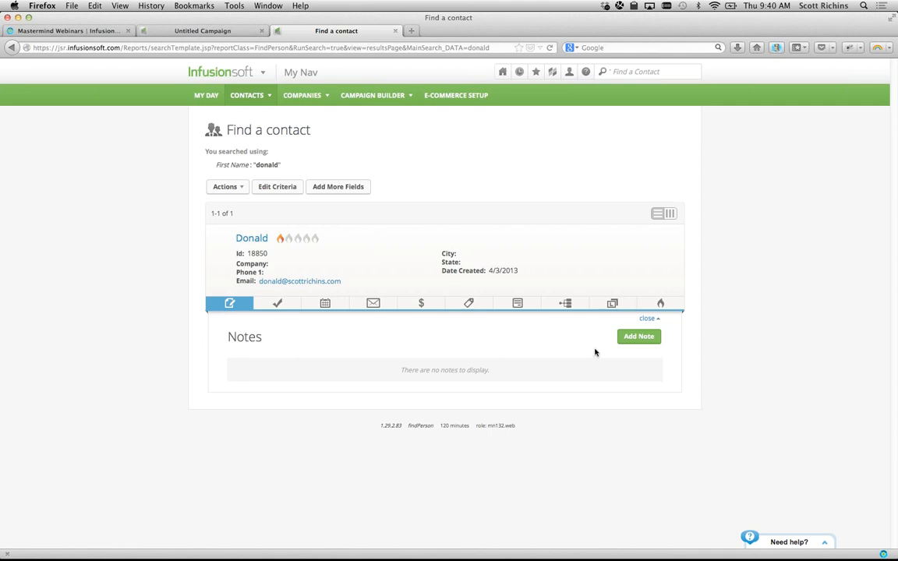
left_click(640, 337)
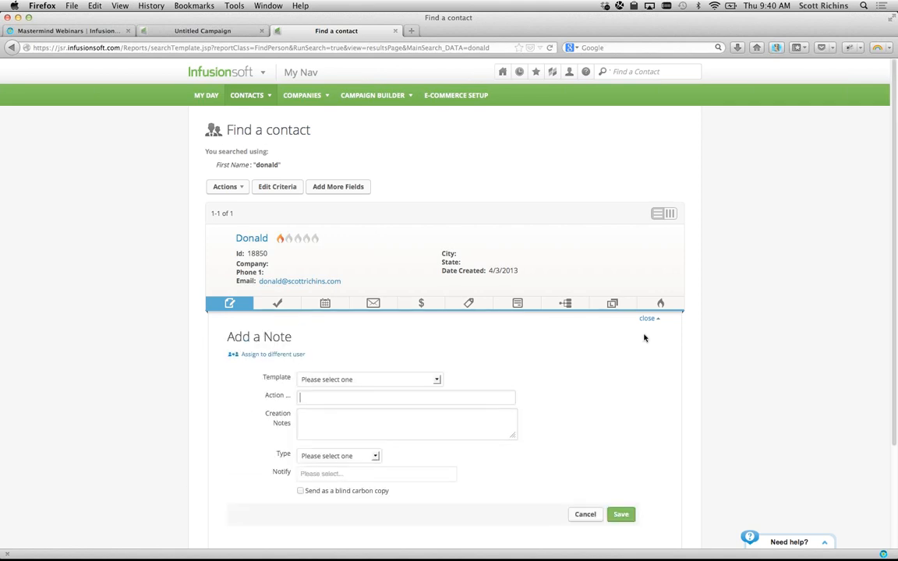
left_click(405, 380)
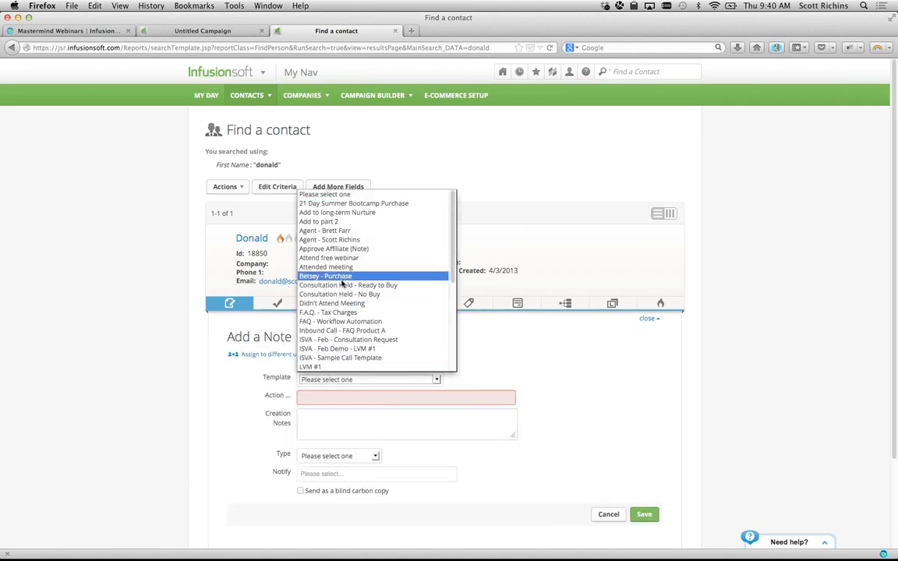
left_click(210, 349)
- Make the note a Call type titled 'FAQ - Workflow Automation'
left_click(317, 397)
type("Call")
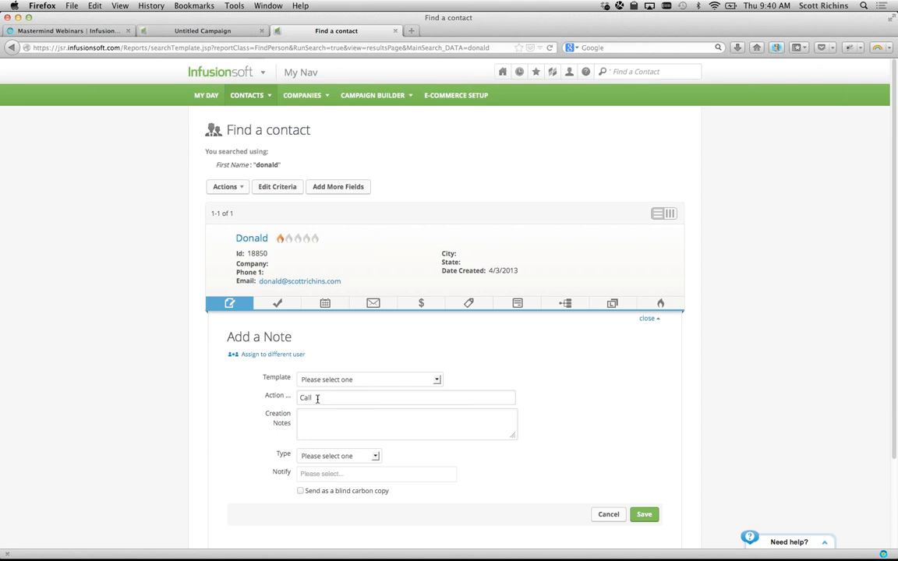
left_click(331, 456)
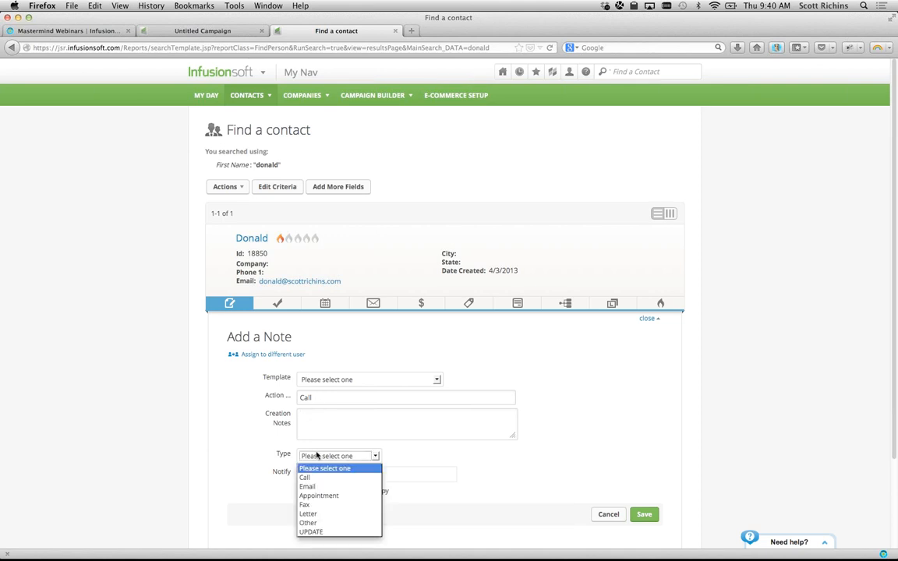
left_click(312, 477)
left_click_drag(321, 401, 295, 395)
type("FAQ - Work")
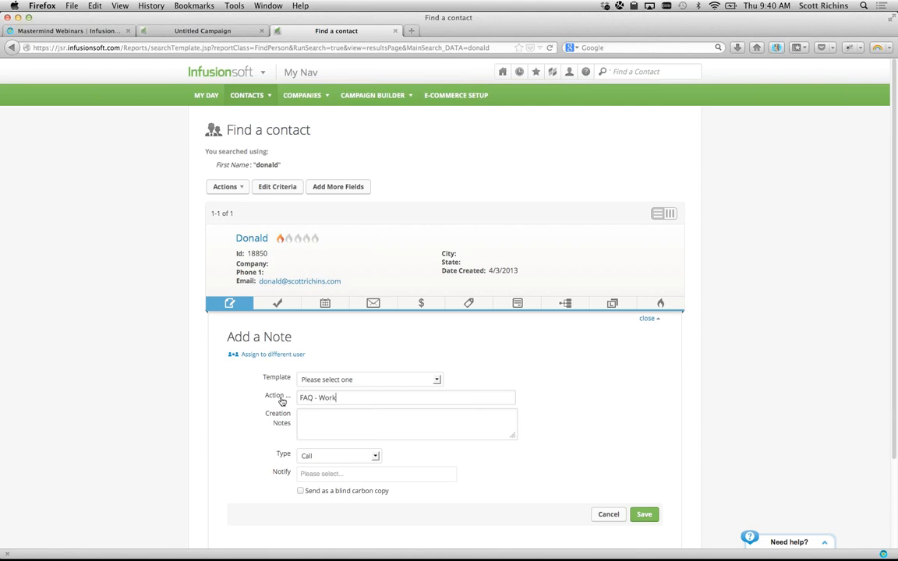
type("flow Automation")
key("Tab")
- Apply the FAQ - Workflow Automation note template to fill in the note
left_click(387, 379)
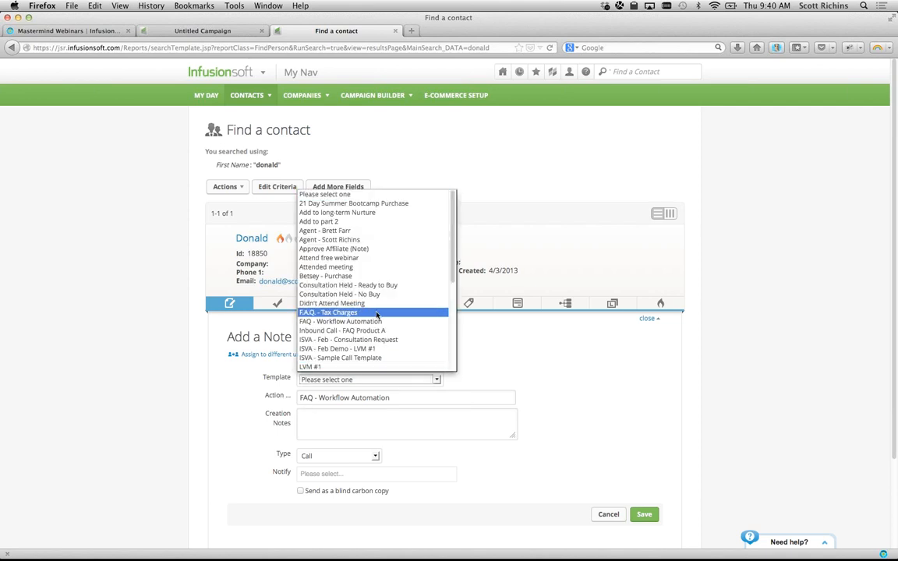
left_click(496, 372)
left_click(438, 379)
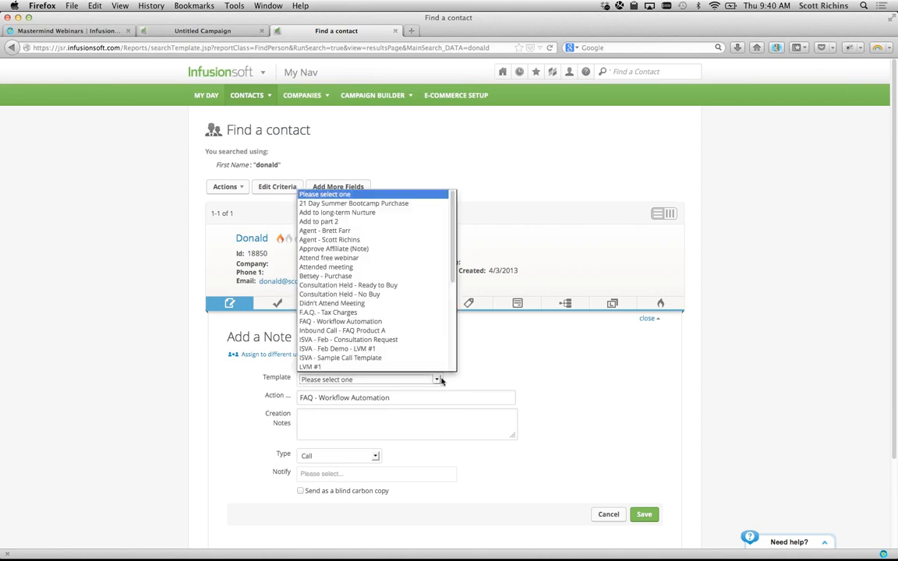
left_click(359, 322)
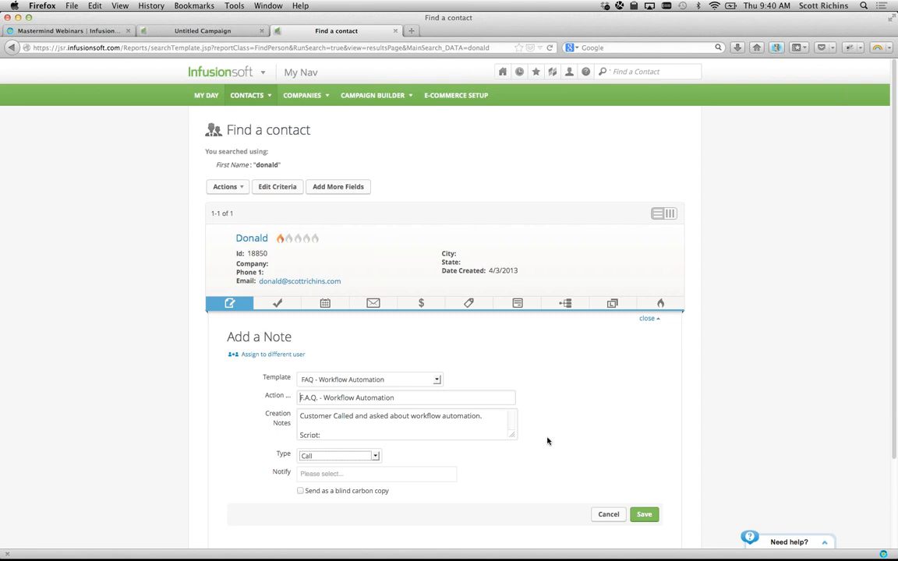
scroll(547, 442, "down", 2)
left_click_drag(513, 381, 514, 457)
triple_click(369, 395)
left_click(341, 380)
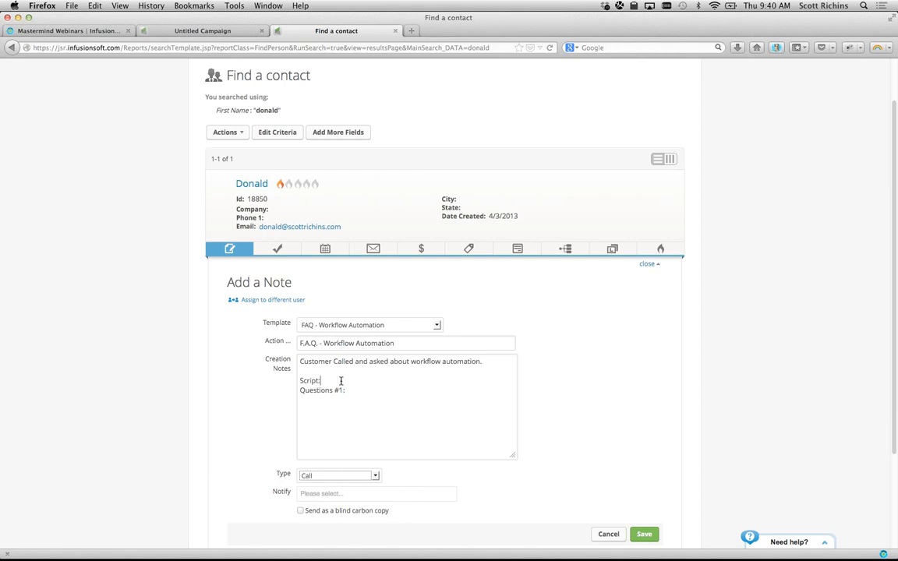
- Save the note to the contact's record and check its title
key("Down")
key("End")
scroll(527, 423, "down", 3)
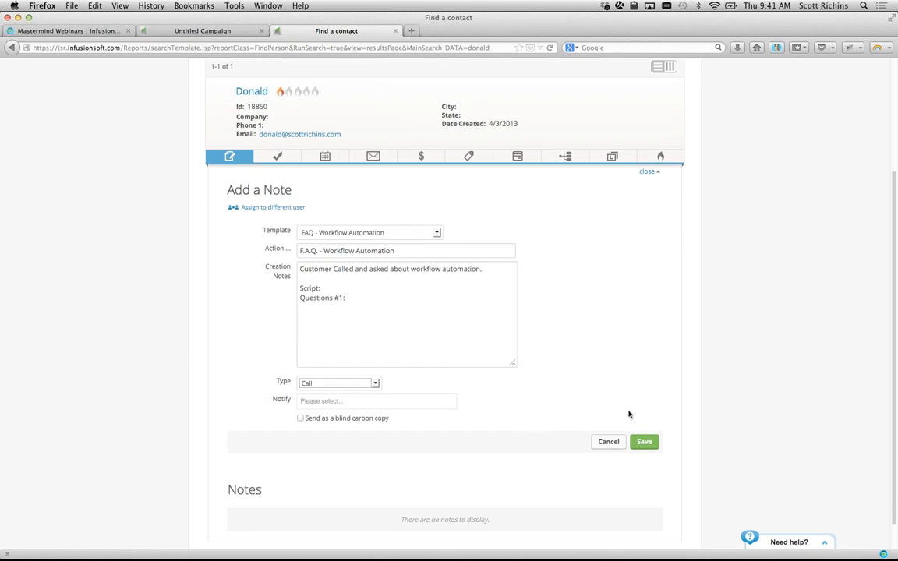
left_click(643, 442)
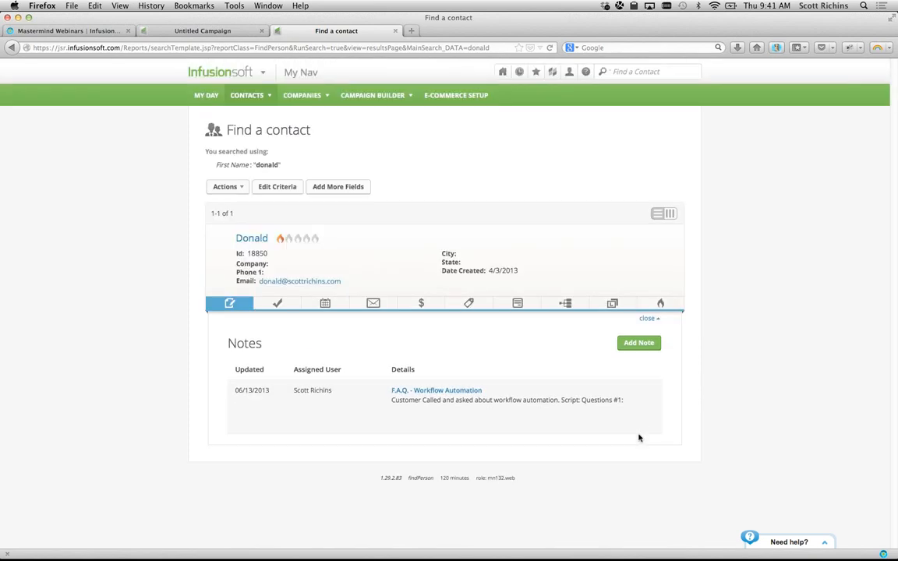
left_click_drag(385, 385, 625, 388)
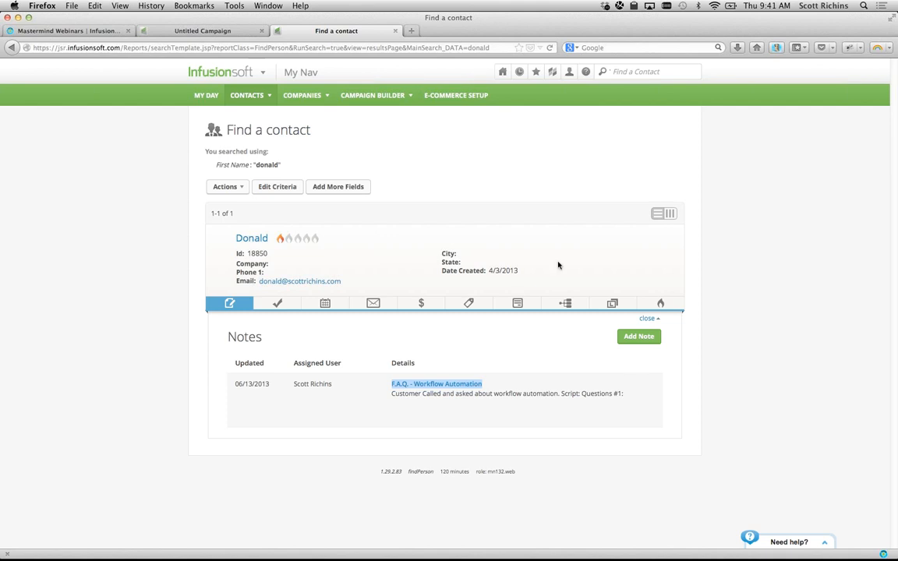
left_click(222, 31)
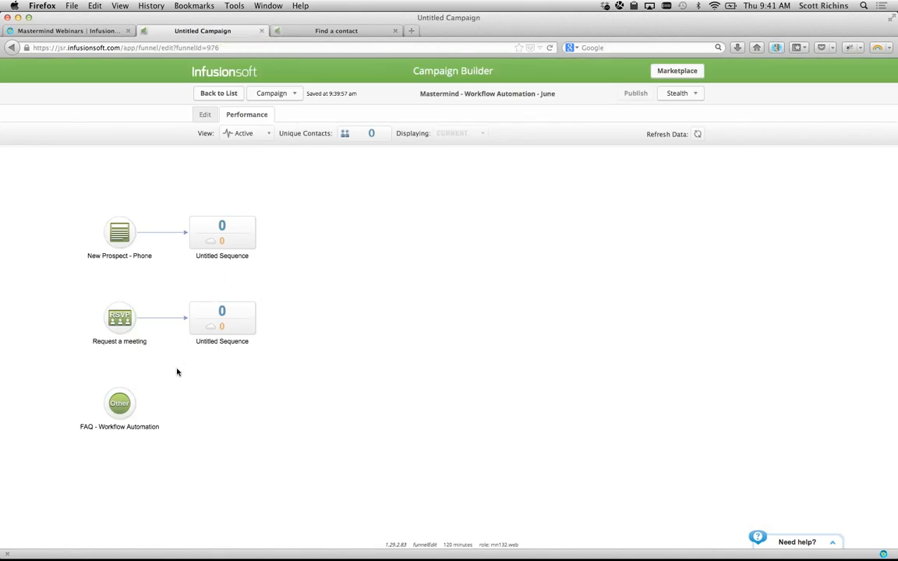
- In Edit mode, add a new sequence linked from the FAQ goal and open it
left_click(204, 115)
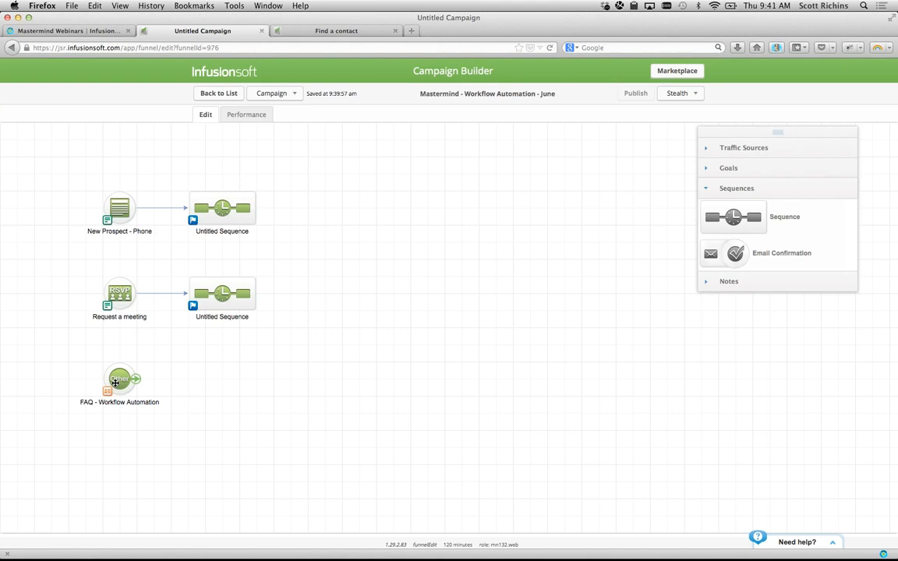
left_click_drag(713, 212, 188, 357)
left_click_drag(135, 379, 209, 380)
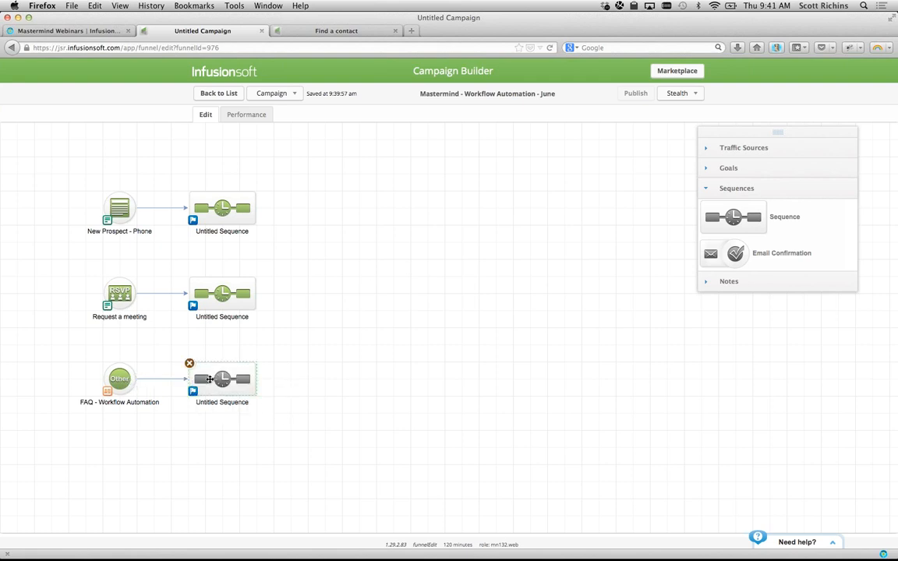
double_click(209, 380)
- Add an email step after Start and name it 'FAQ - Workflow Automation'
left_click(740, 313)
left_click_drag(724, 207, 113, 176)
left_click(124, 201)
type("FAQ")
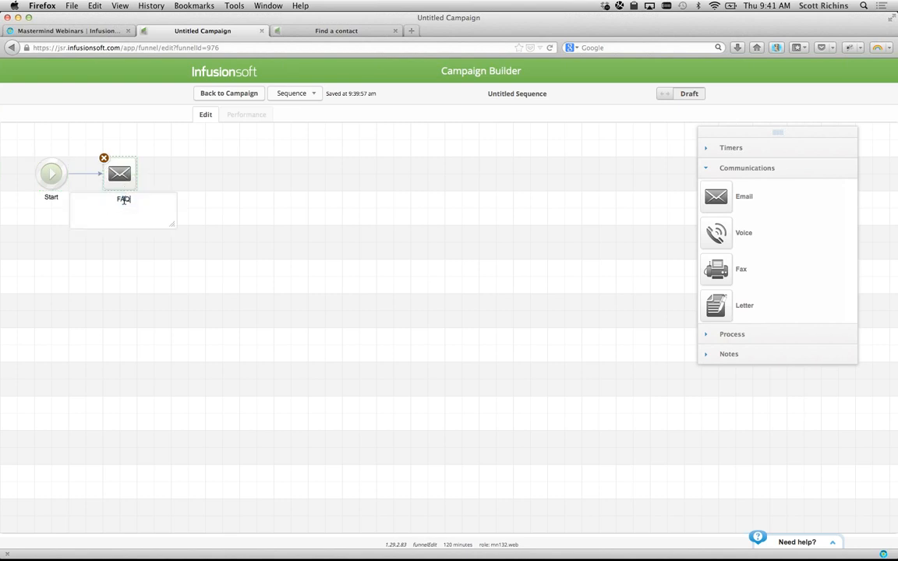
type(" - Workflow Automation")
left_click(259, 175)
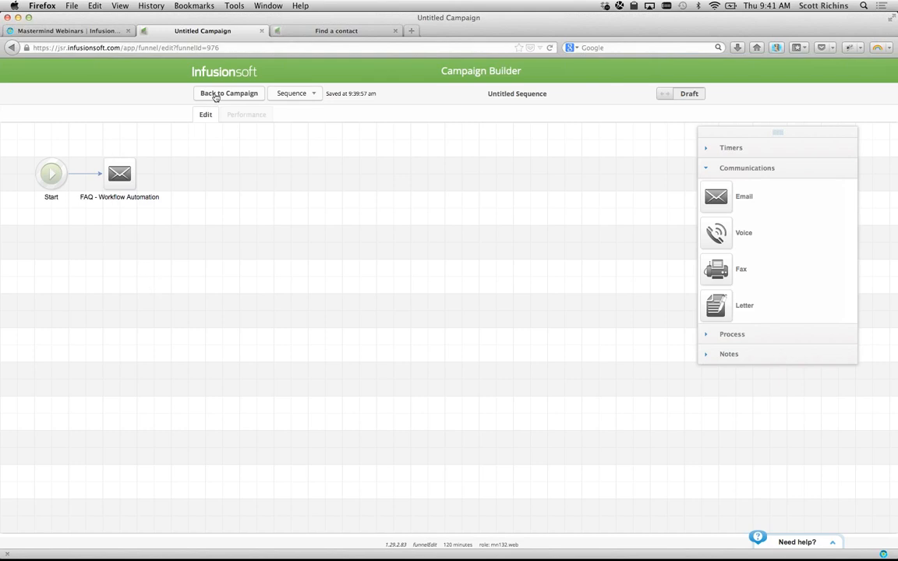
- Save the sequence containing the FAQ - Workflow Automation email and go back to the campaign
left_click(216, 95)
left_click(216, 94)
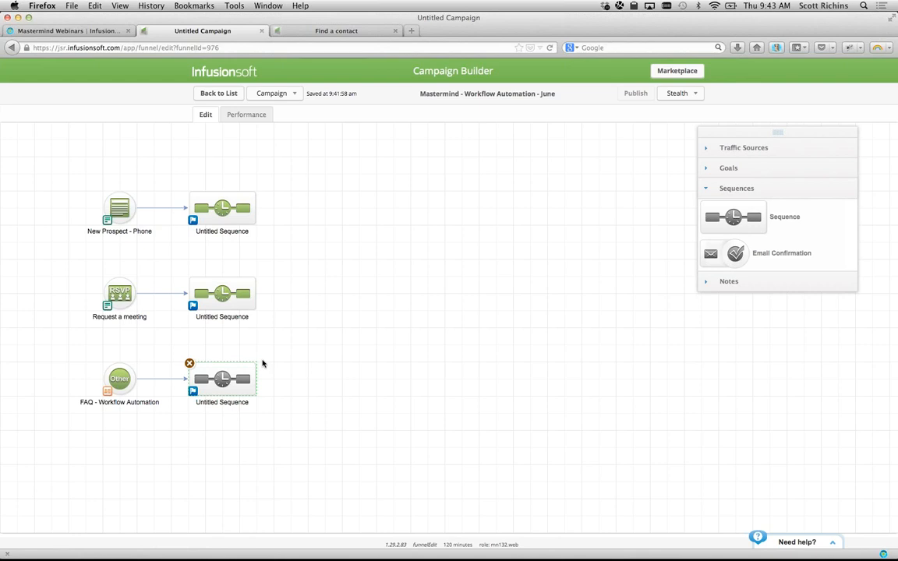
double_click(222, 380)
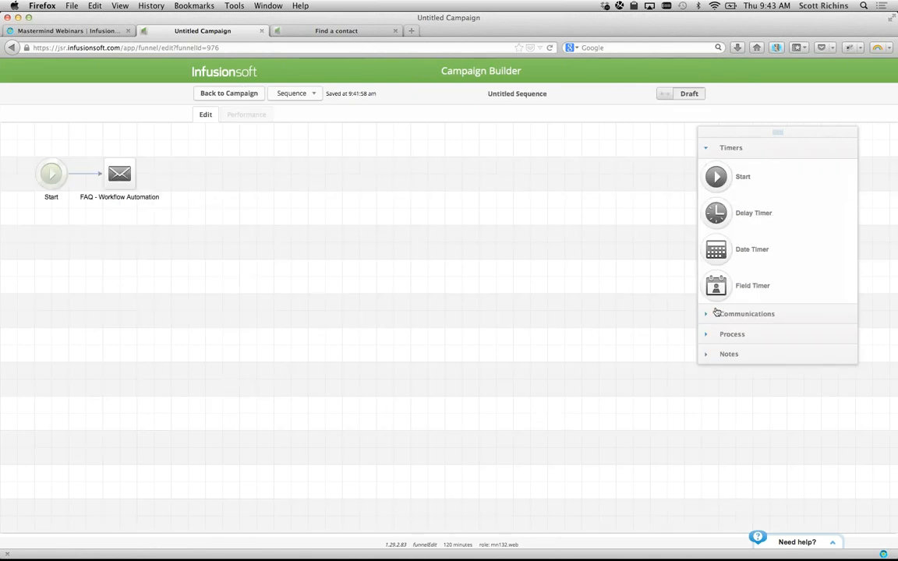
left_click(732, 333)
scroll(747, 385, "down", 2)
scroll(746, 390, "up", 2)
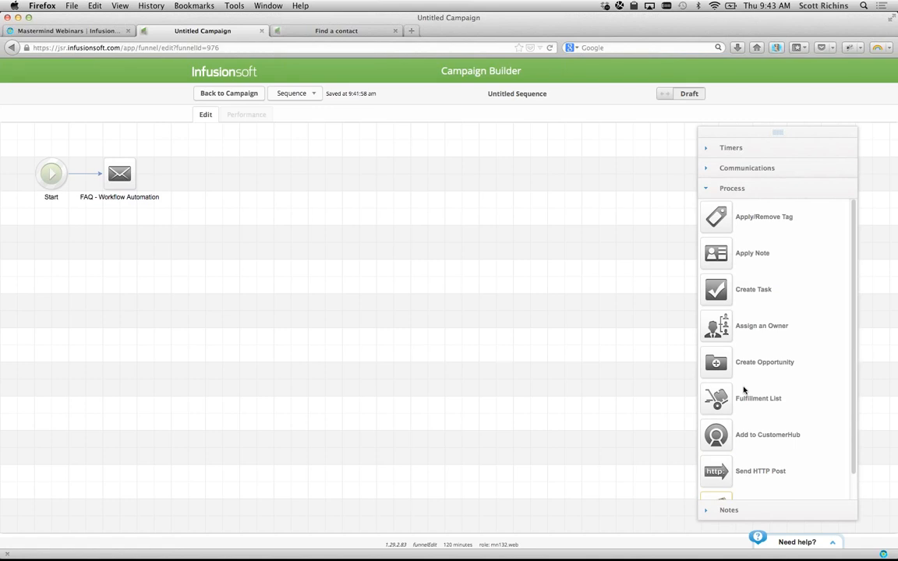
left_click(231, 90)
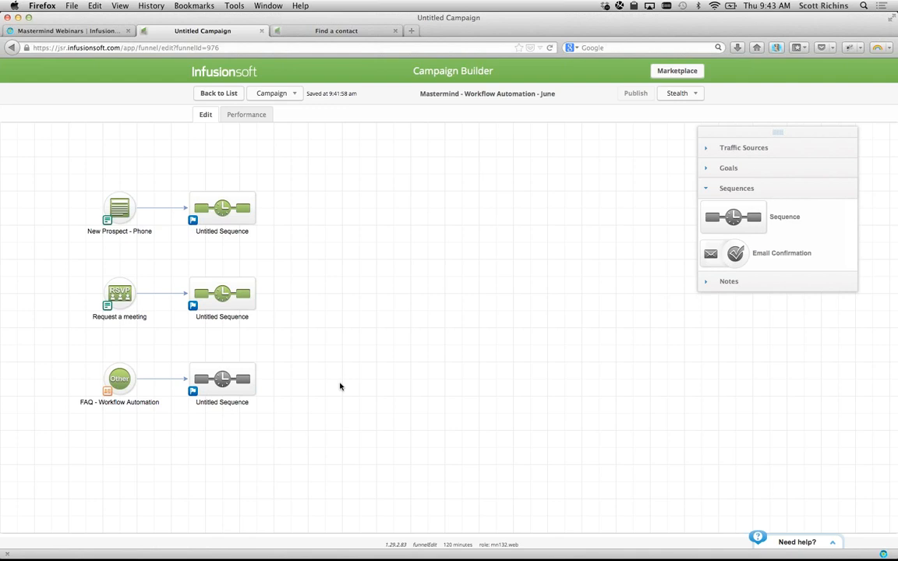
- Open the top sequence and inspect the Create Task step's settings
double_click(222, 207)
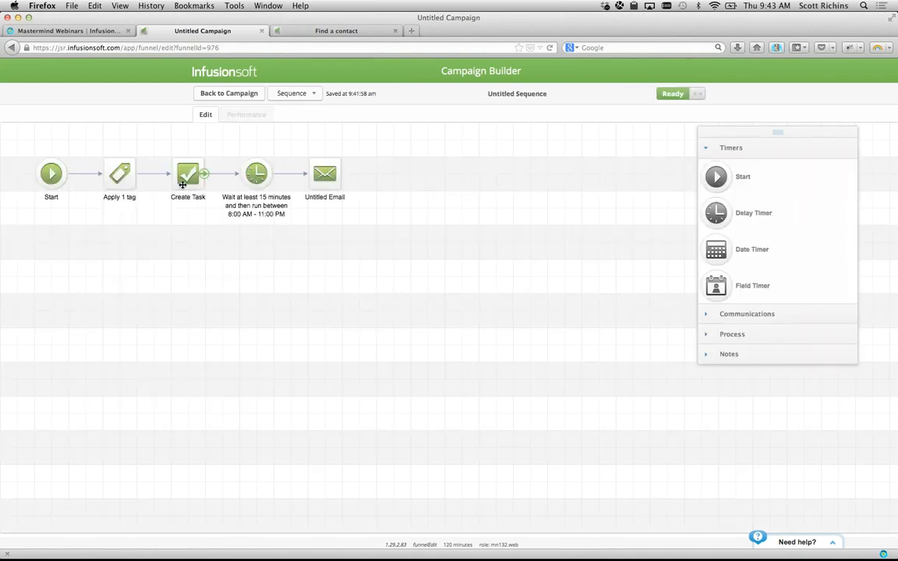
double_click(184, 186)
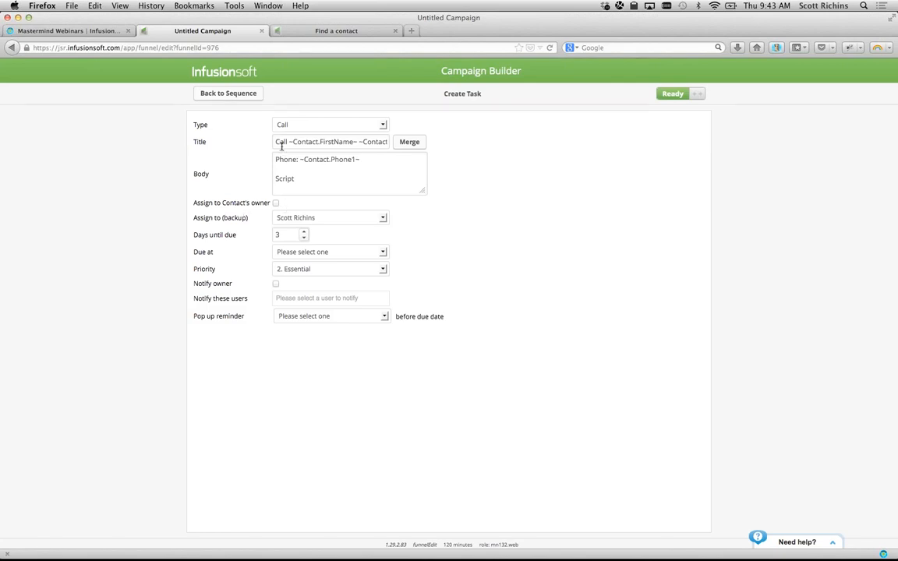
triple_click(357, 142)
left_click(262, 145)
left_click(238, 94)
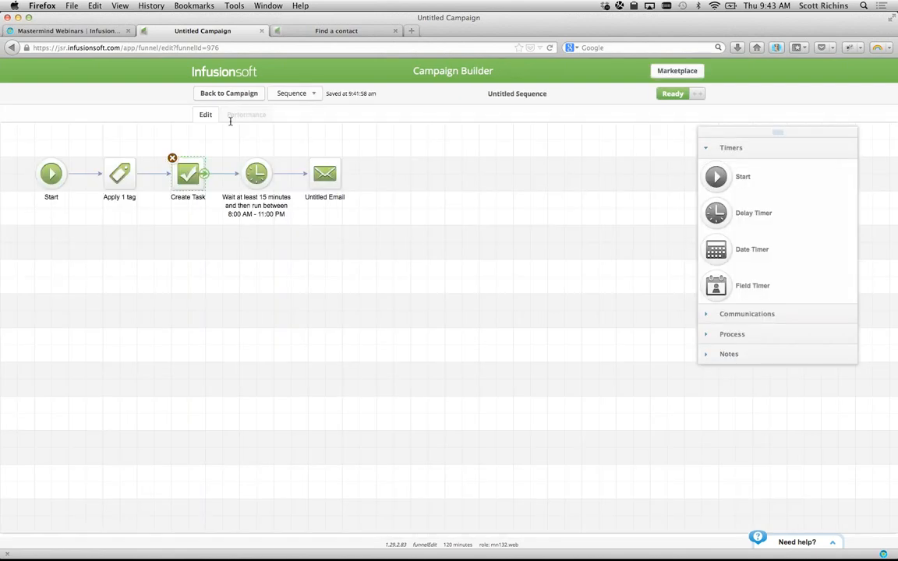
- Rename the task step 'New Prospect Follow-up', move the timer and email right, and exit
left_click(191, 197)
type("New P")
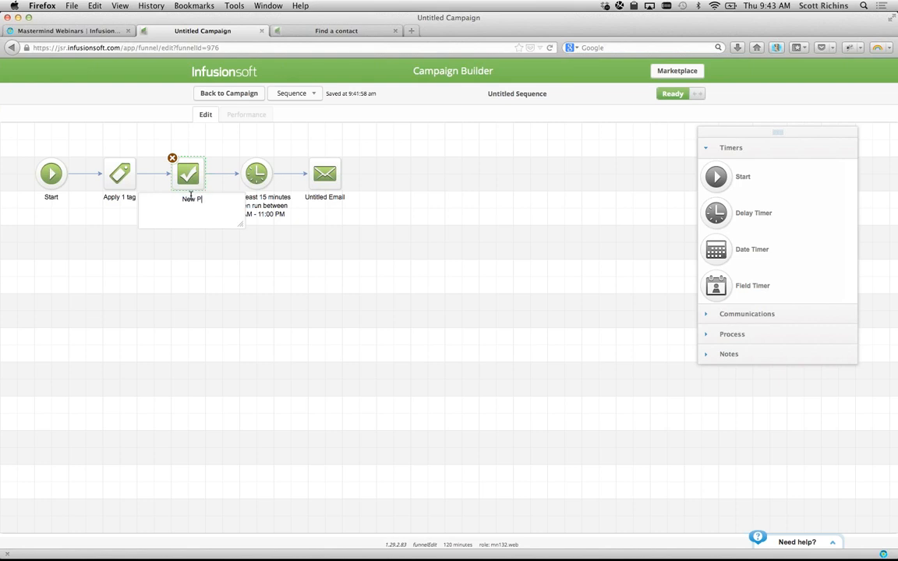
type("rospect Follow-up")
key("Return")
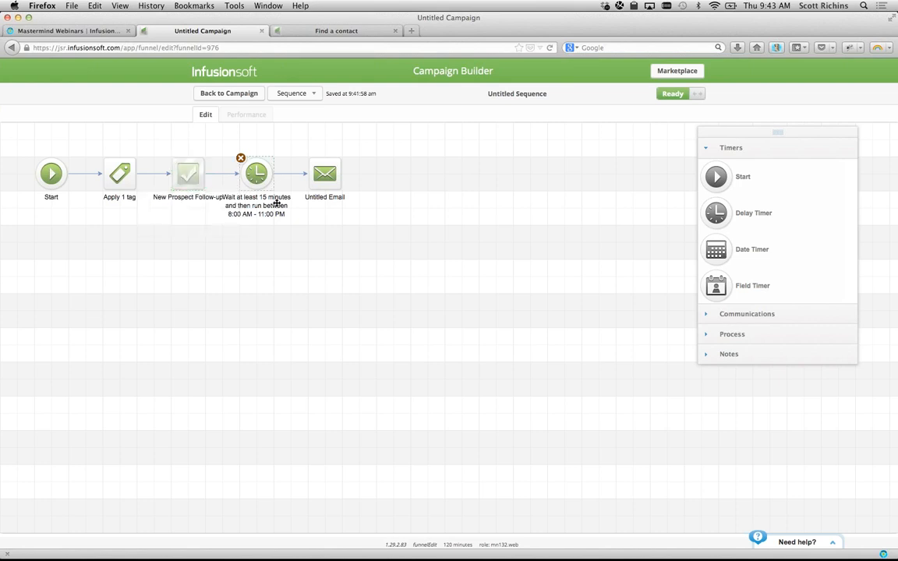
left_click_drag(199, 122, 361, 187)
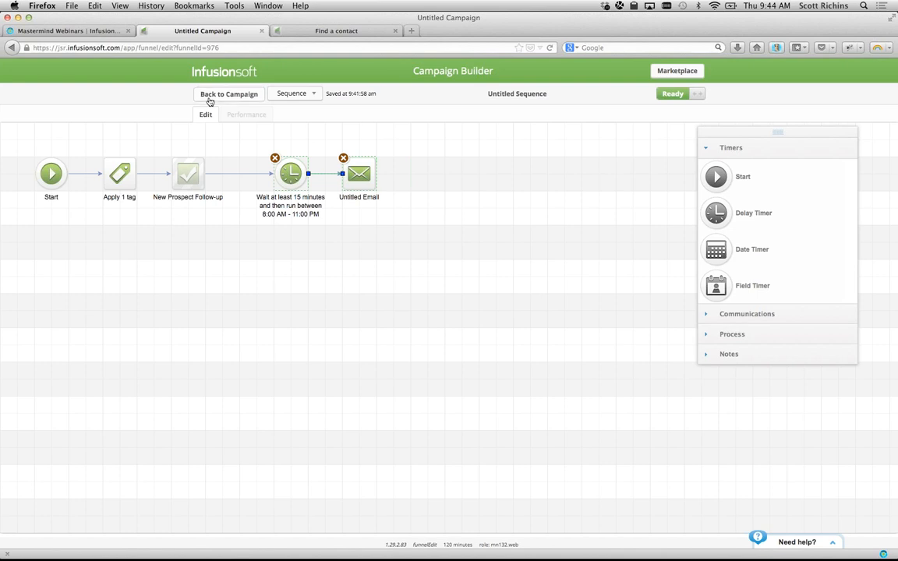
left_click(209, 95)
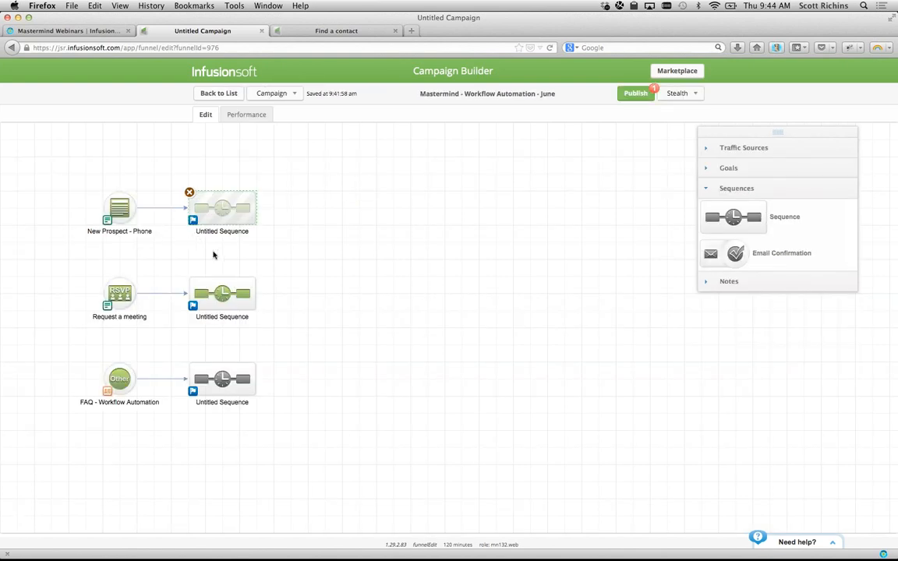
- Expand Traffic Sources and Goals in the side panel, then open and leave the top sequence
left_click(512, 296)
left_click(726, 148)
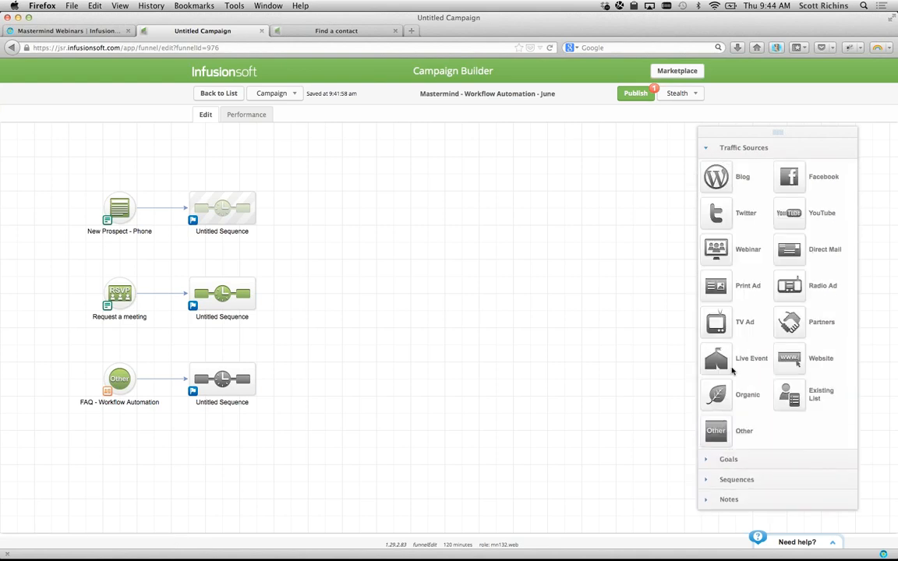
left_click(726, 460)
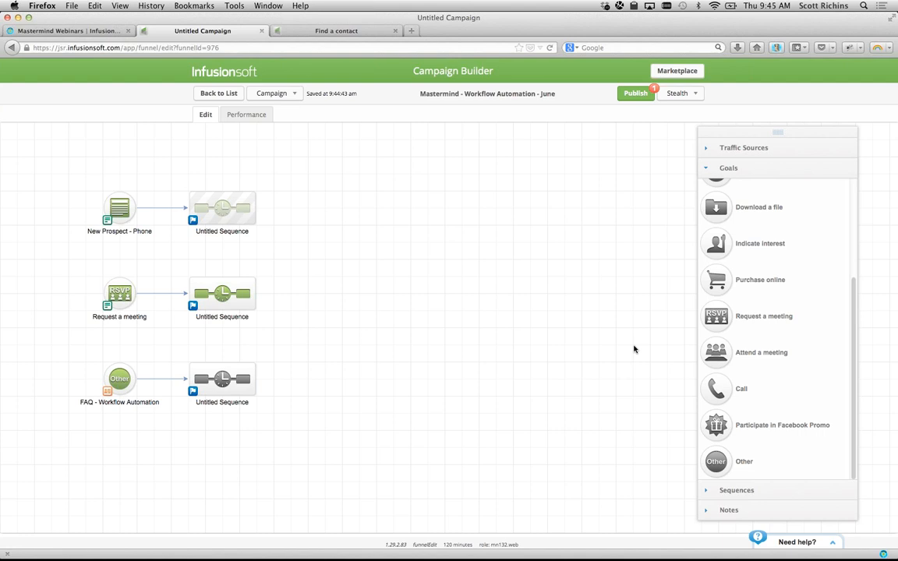
double_click(220, 215)
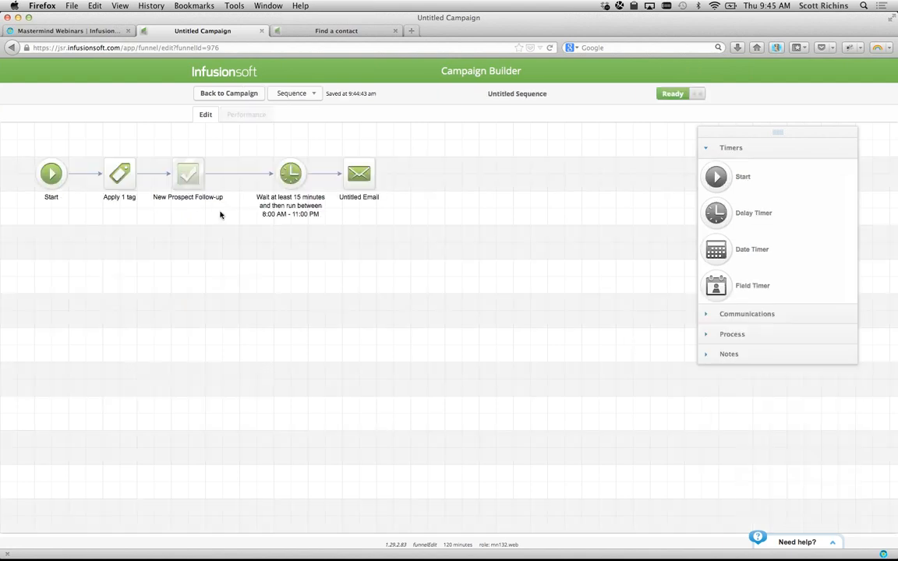
left_click(223, 95)
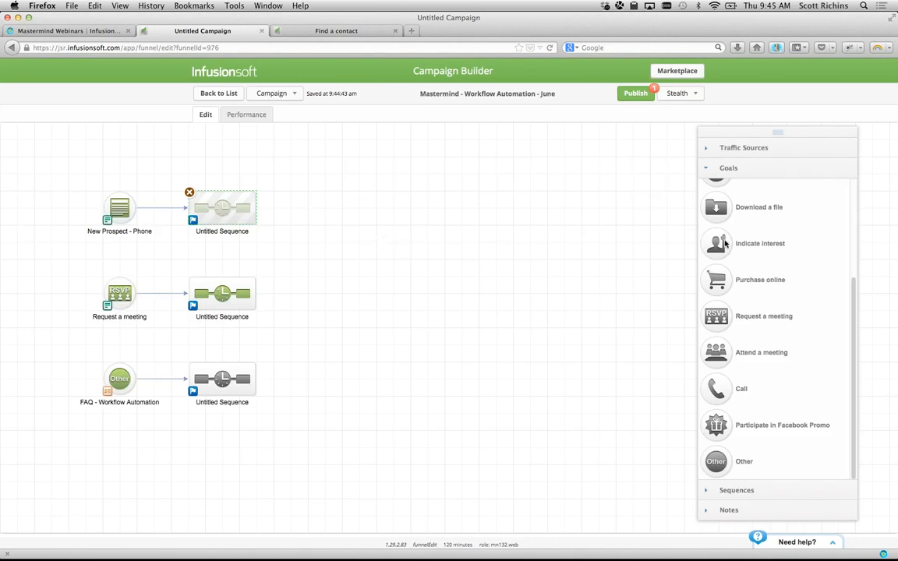
- Discard a stray Other goal and add a Call goal linked after the top sequence
scroll(721, 341, "up", 4)
scroll(721, 340, "down", 4)
left_click_drag(711, 457, 495, 290)
left_click(496, 297)
left_click_drag(716, 389, 316, 201)
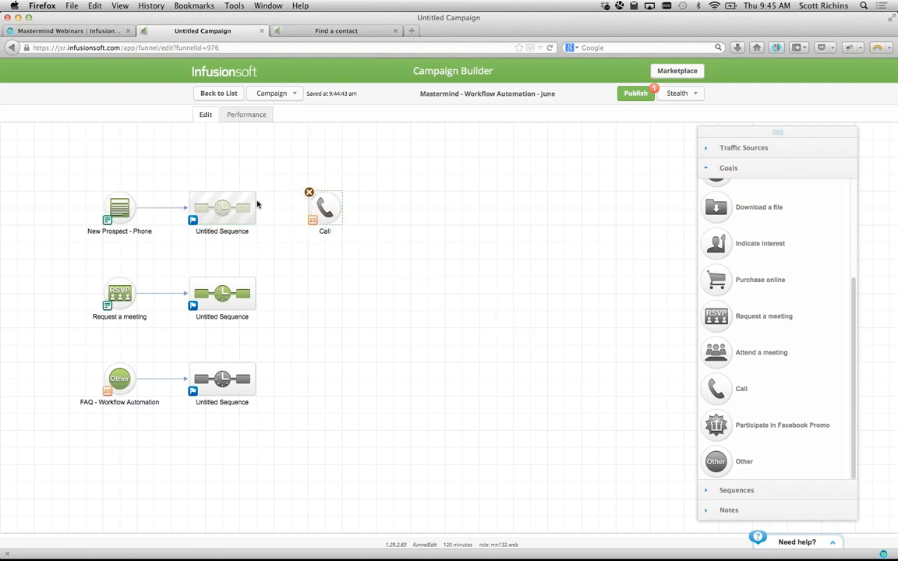
left_click_drag(256, 209, 314, 218)
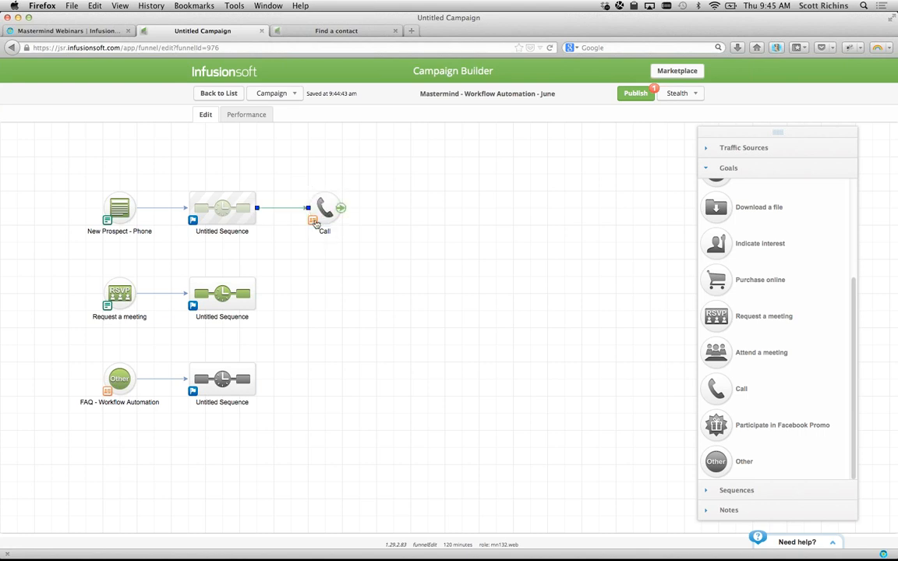
- Set the Call goal to trigger on completion of the New Prospect Follow-up task
double_click(312, 222)
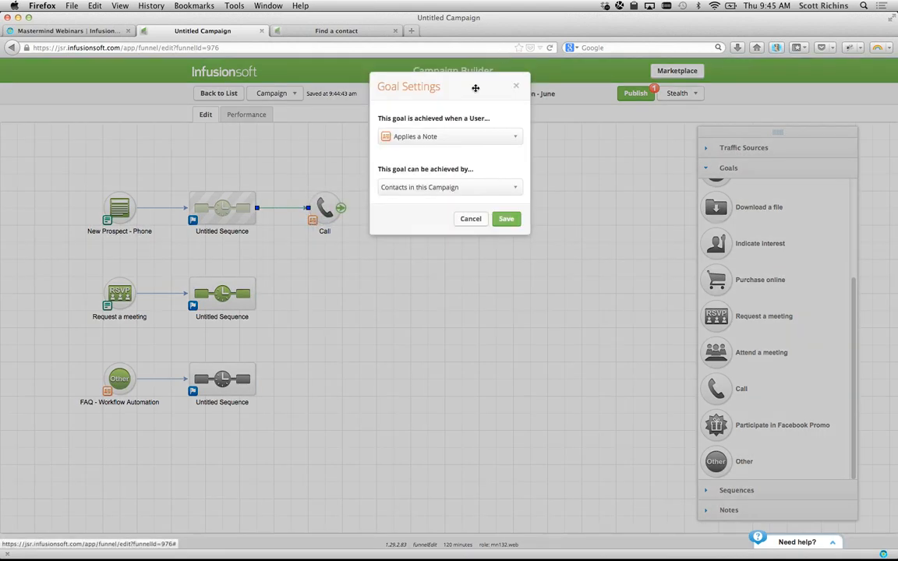
left_click(456, 137)
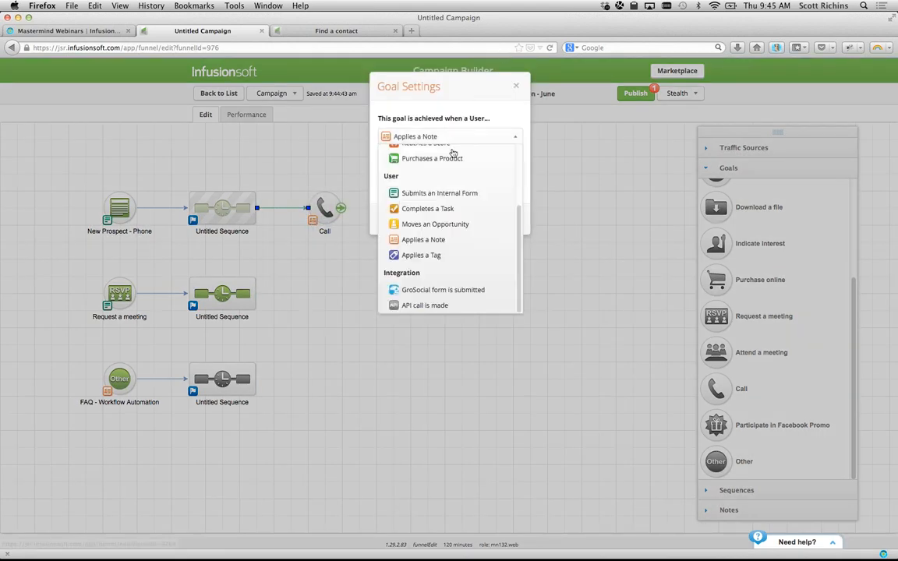
left_click(431, 209)
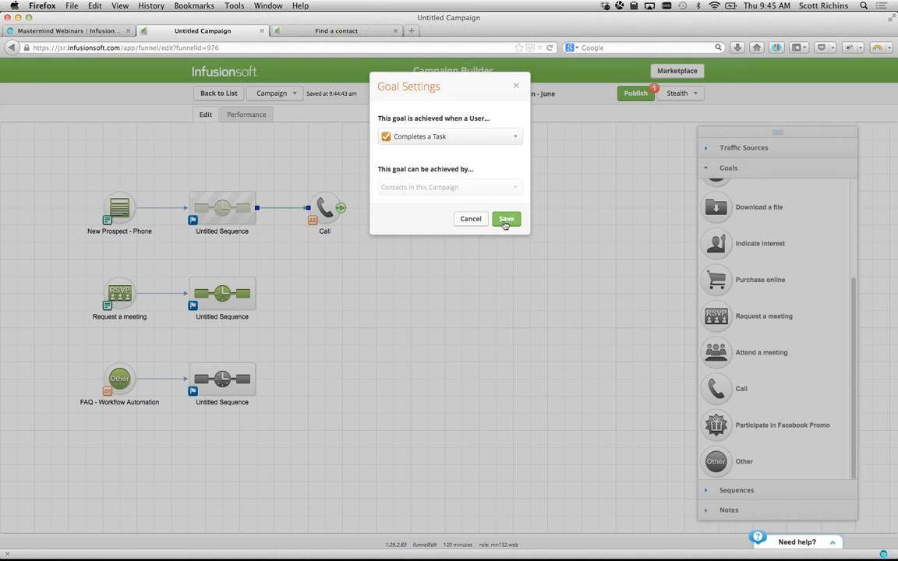
left_click(506, 219)
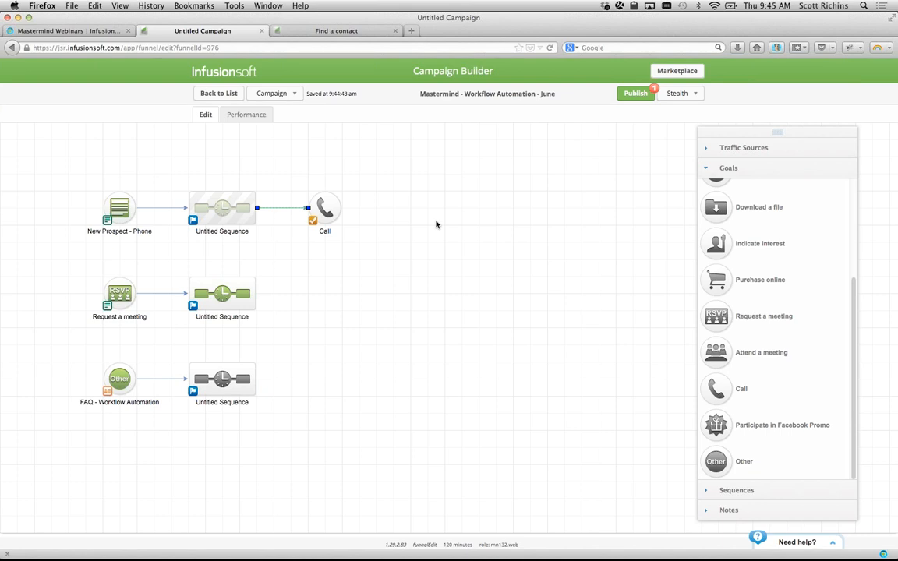
double_click(319, 210)
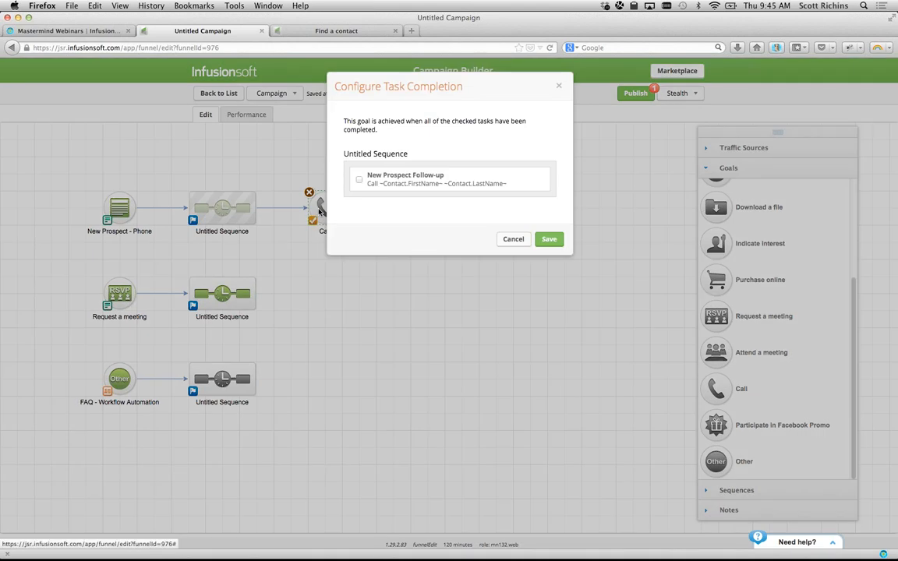
left_click_drag(366, 175, 423, 177)
left_click(359, 180)
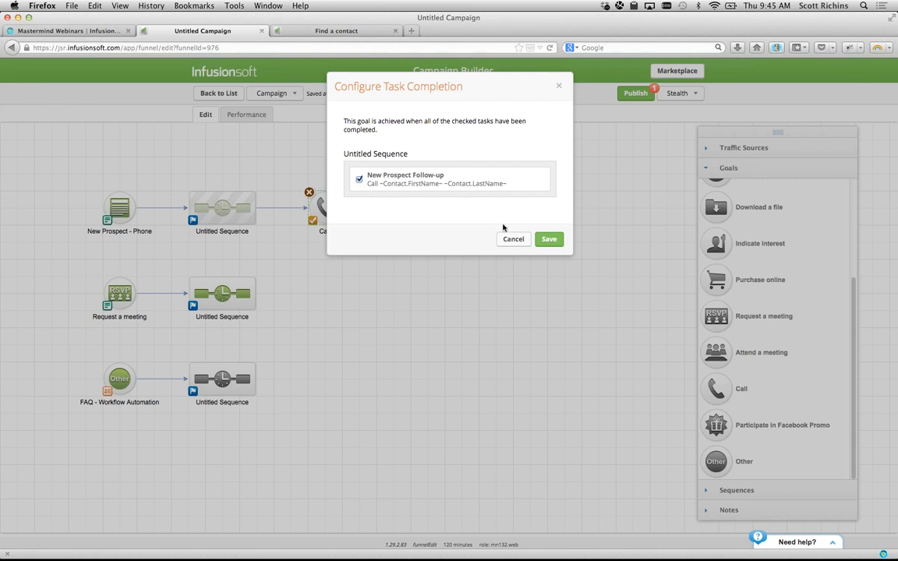
left_click(547, 239)
left_click(750, 491)
- Add a sequence connected after the Call goal and shift the Request a meeting and FAQ rows lower
left_click_drag(725, 224, 419, 215)
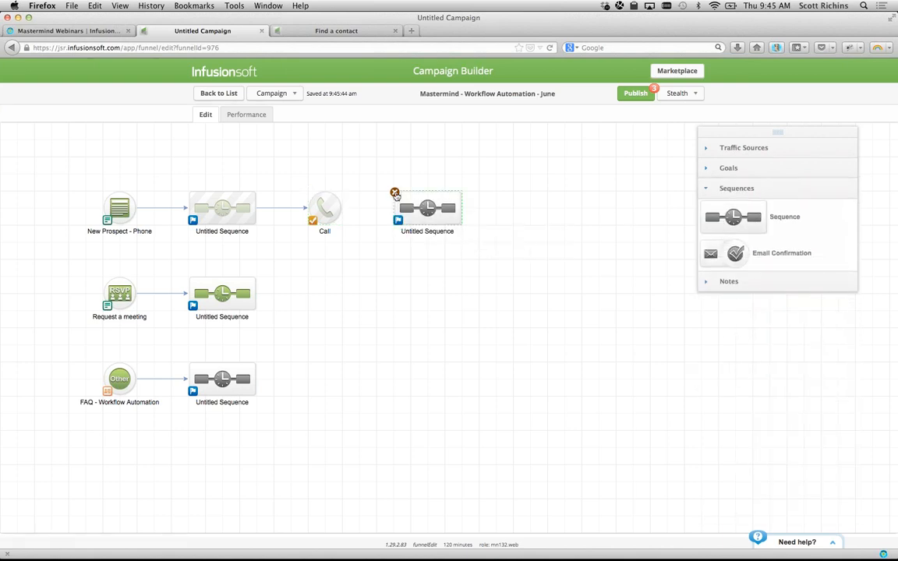
left_click_drag(341, 208, 424, 208)
left_click_drag(53, 260, 321, 453)
left_click_drag(227, 308, 227, 444)
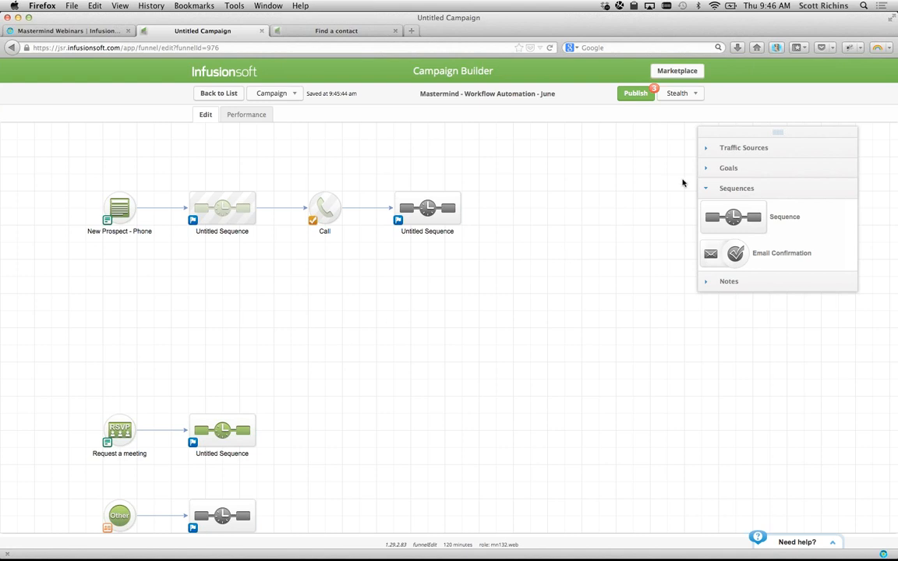
left_click(717, 169)
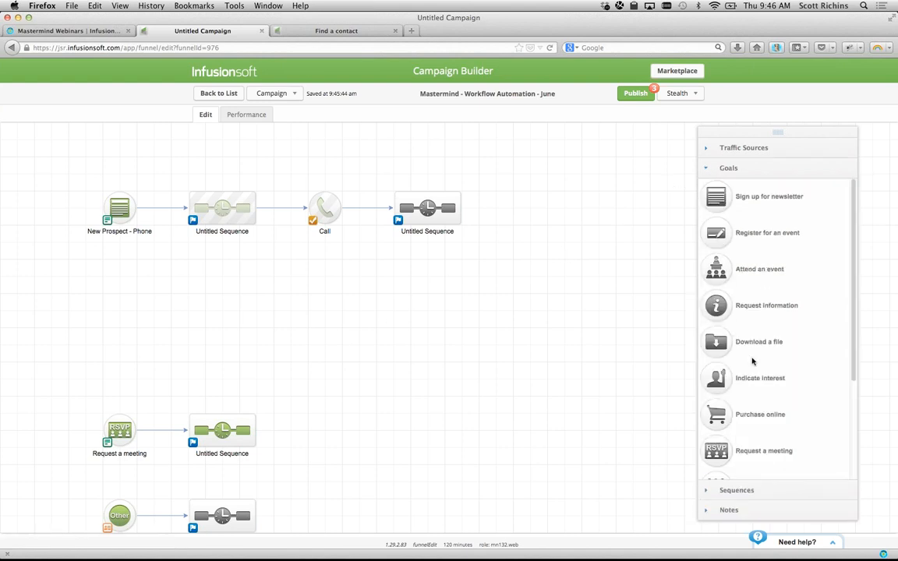
scroll(752, 361, "down", 4)
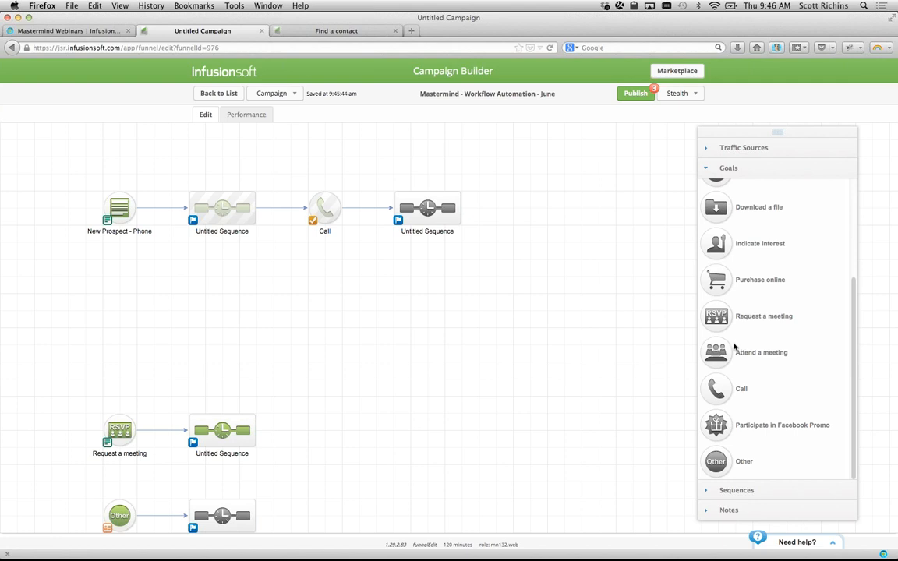
- Place an Other goal named Proposal Request below New Prospect - Phone, triggered by Applies a Note
left_click_drag(716, 462, 121, 289)
left_click(120, 300)
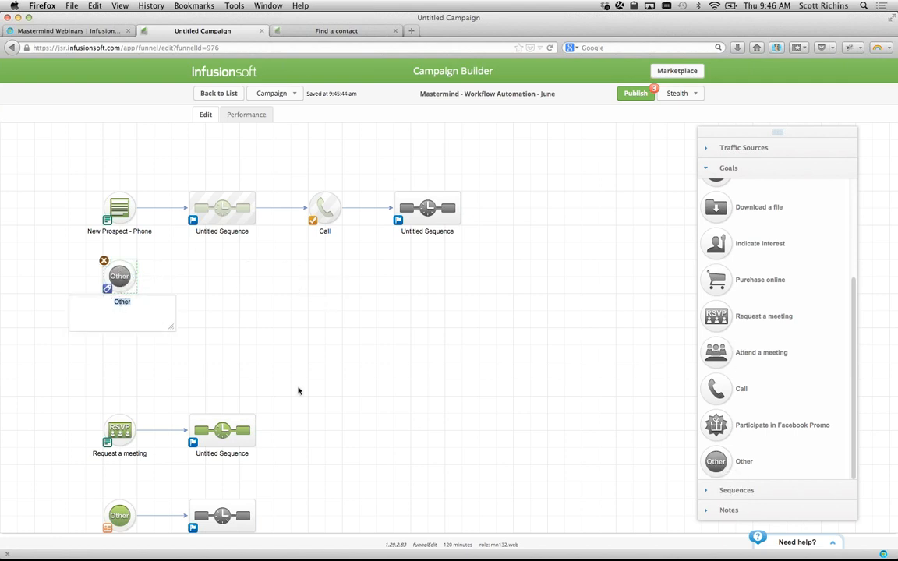
type("Proposal Requet")
key("Left")
type("s")
left_click(330, 373)
double_click(110, 290)
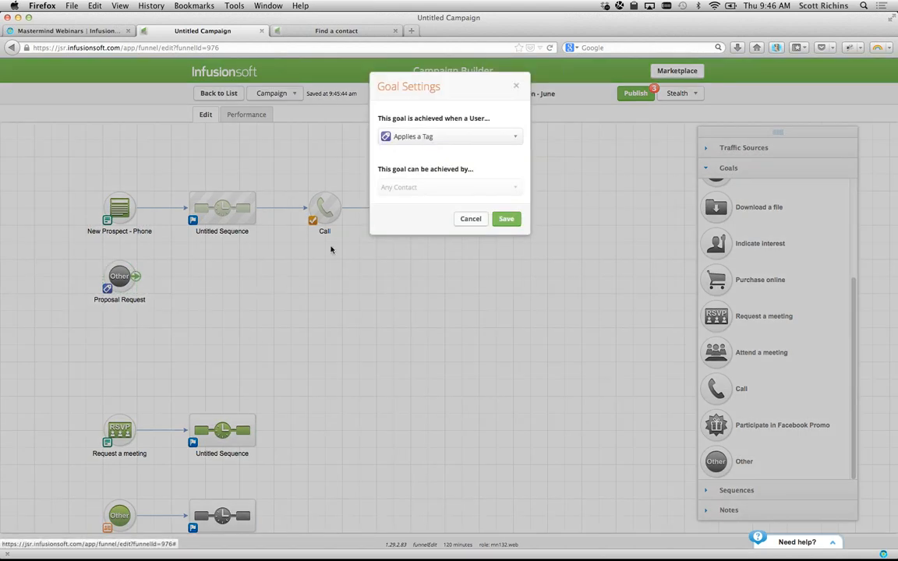
left_click(412, 137)
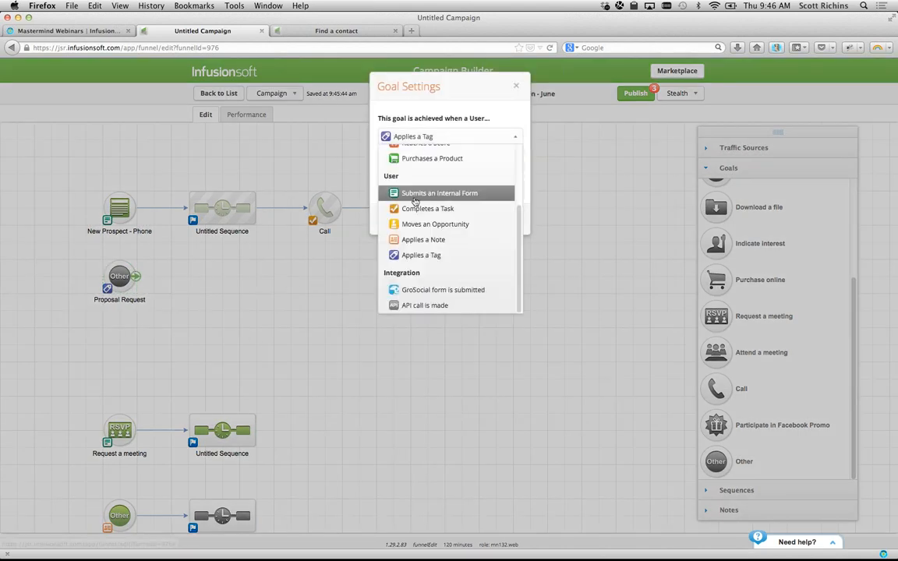
left_click(418, 239)
left_click(507, 219)
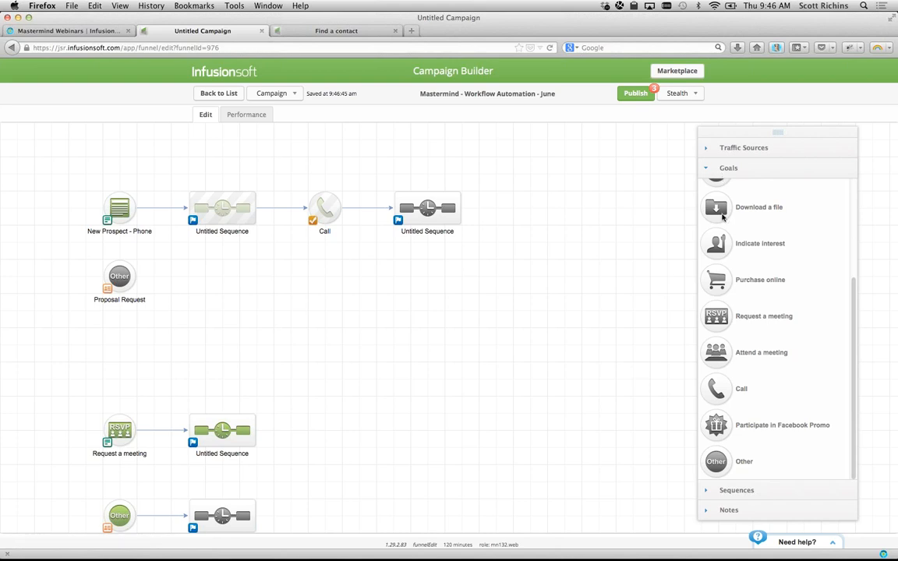
- Add a Create Proposal sequence after Proposal Request and put a Create Task step after Start
left_click(728, 491)
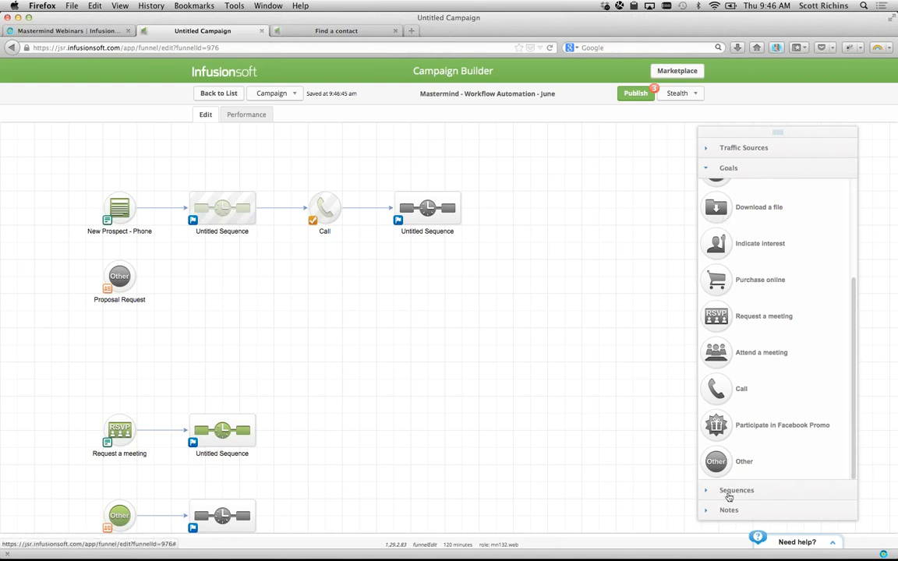
left_click_drag(725, 204, 144, 248)
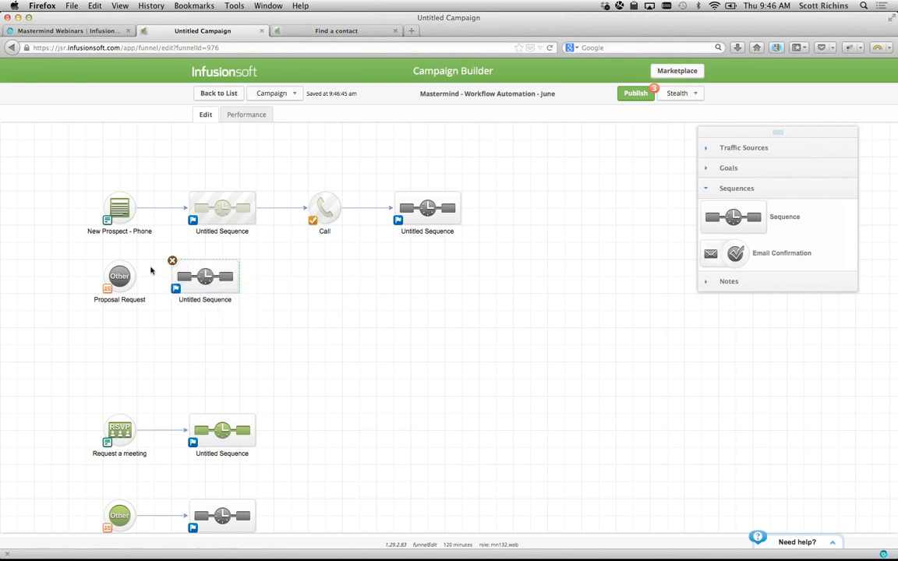
left_click(207, 301)
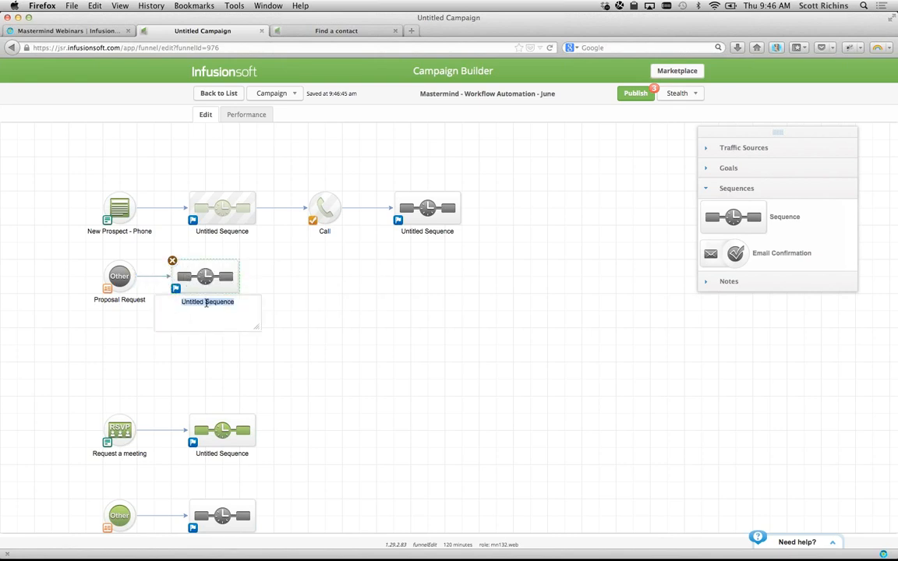
type("Create Proposal")
left_click(281, 292)
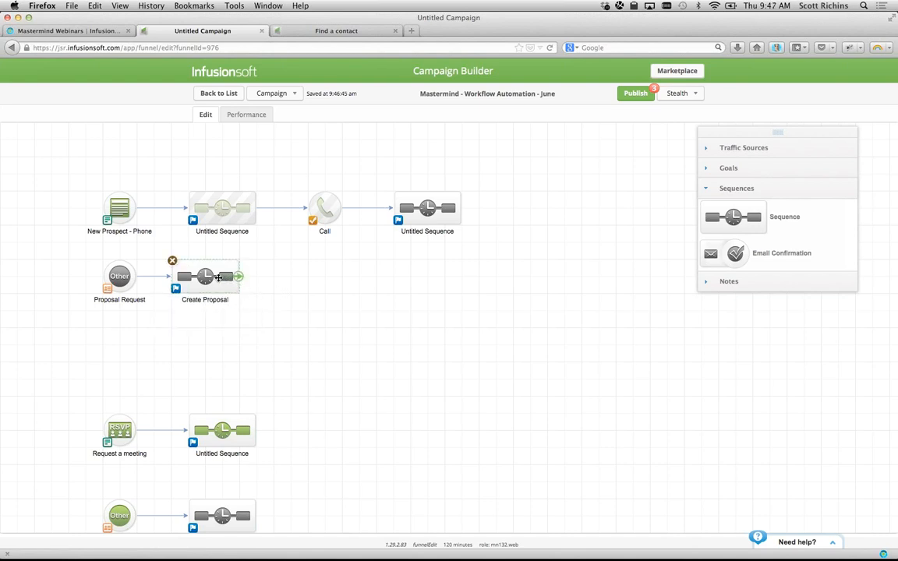
double_click(203, 269)
left_click(718, 335)
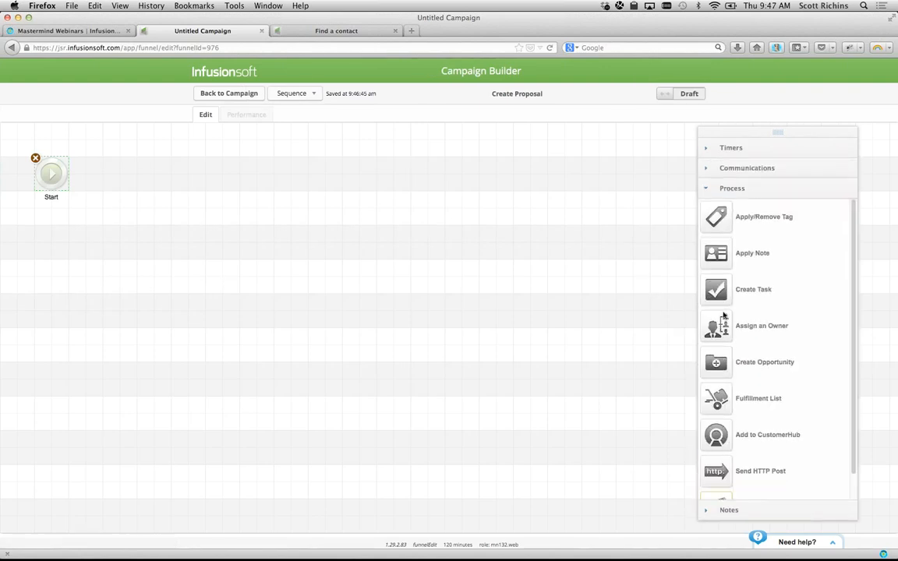
left_click_drag(716, 289, 127, 193)
- Rename the Create Task step to Create Proposal
left_click(127, 197)
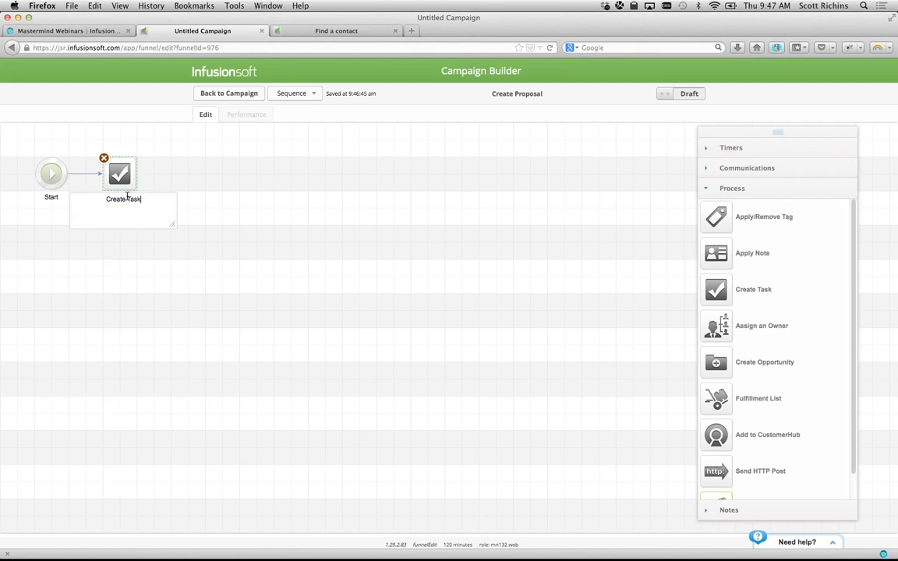
key("BackSpace")
key("BackSpace")
key("BackSpace")
key("BackSpace")
type("Proposal")
left_click(191, 198)
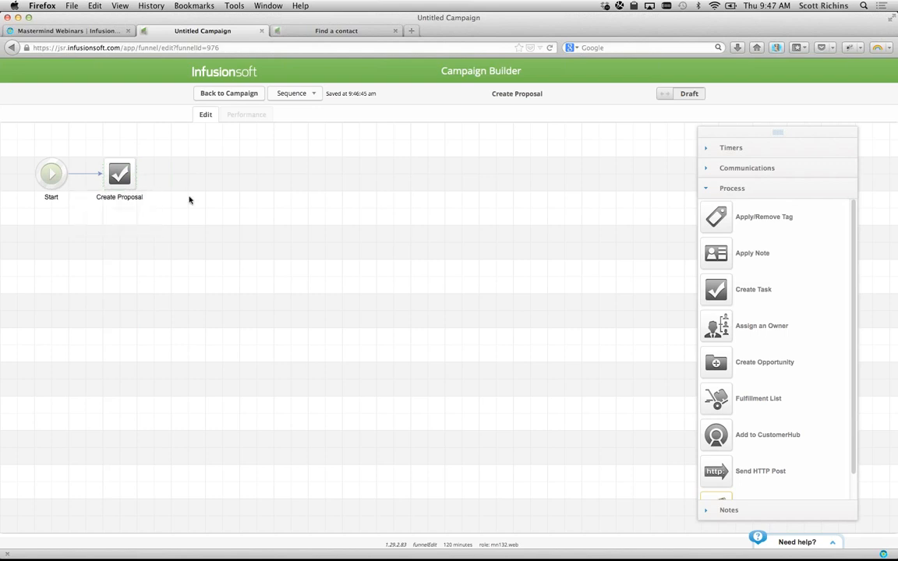
- Give the Create Proposal task a backup assignee and go back to the campaign canvas
double_click(121, 176)
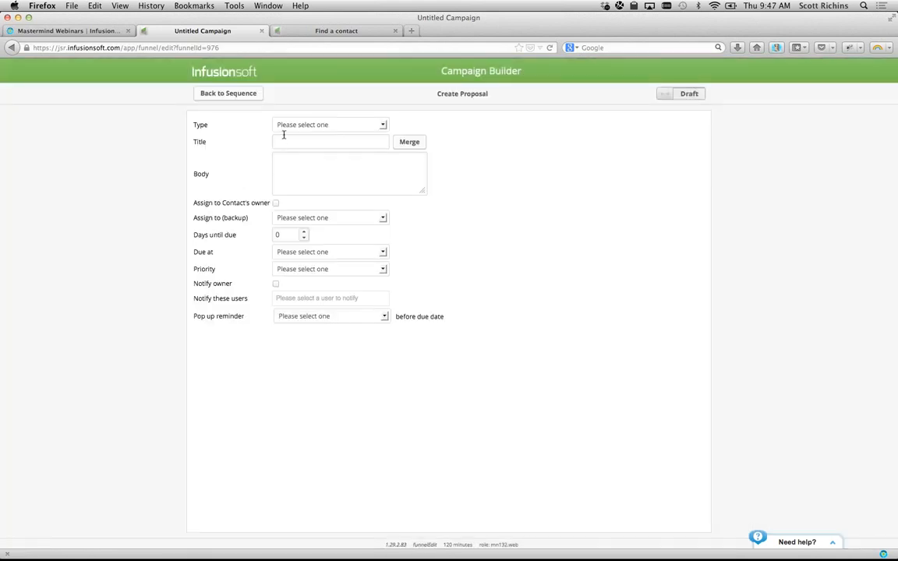
left_click(305, 219)
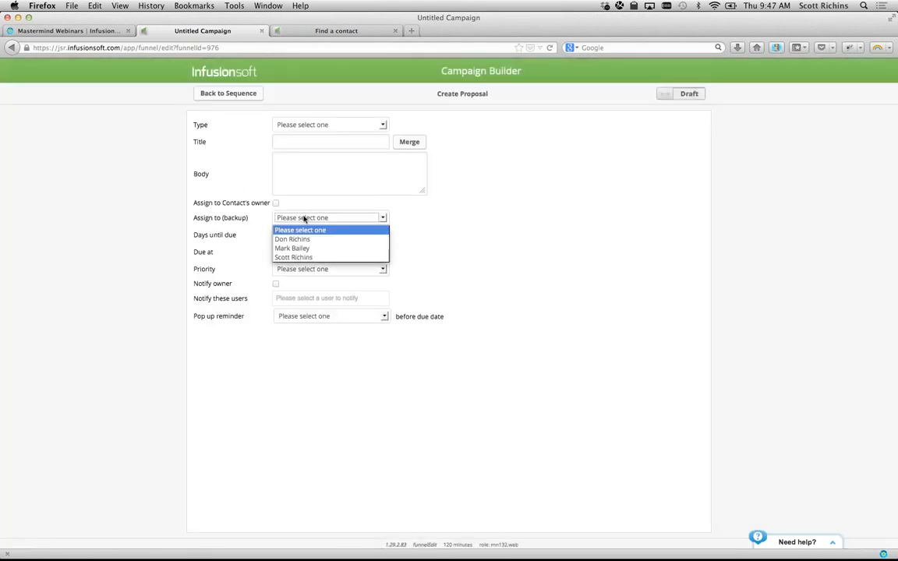
left_click(296, 257)
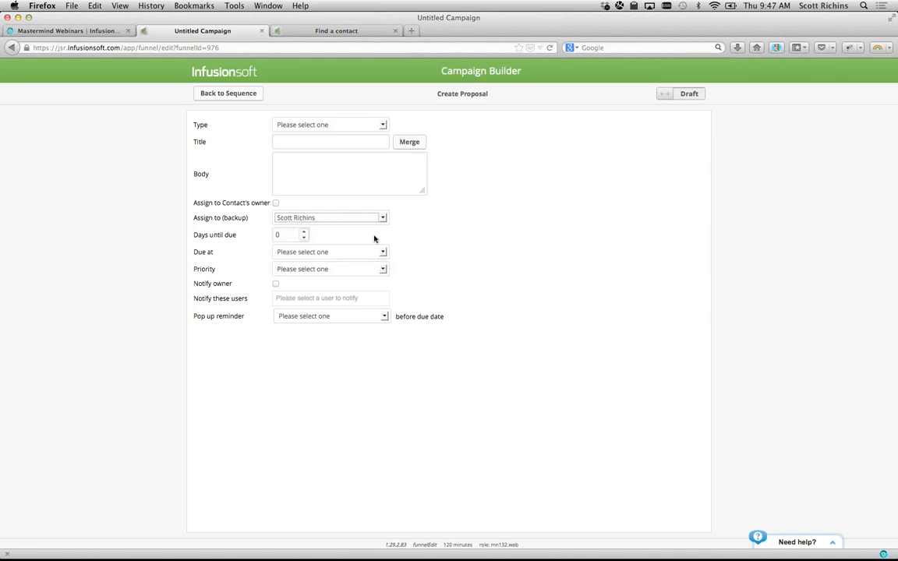
left_click(226, 93)
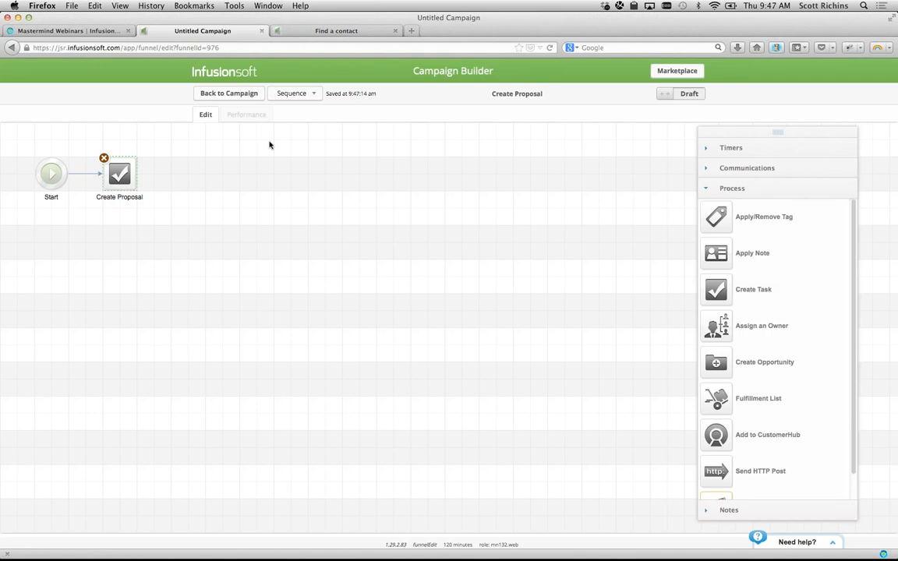
left_click(244, 94)
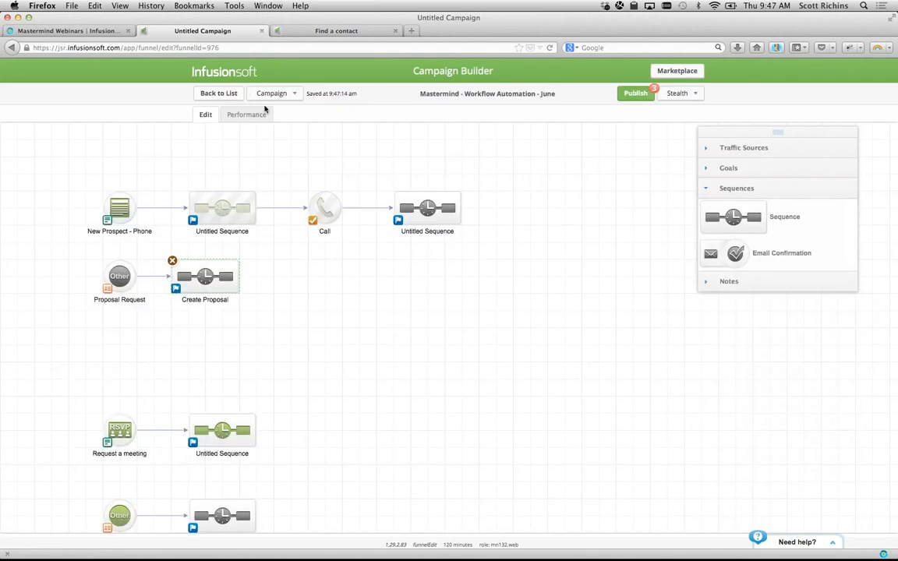
- Add an Other goal labelled Proposal Created, connected after the Create Proposal sequence
left_click(310, 128)
left_click(723, 169)
scroll(733, 413, "down", 3)
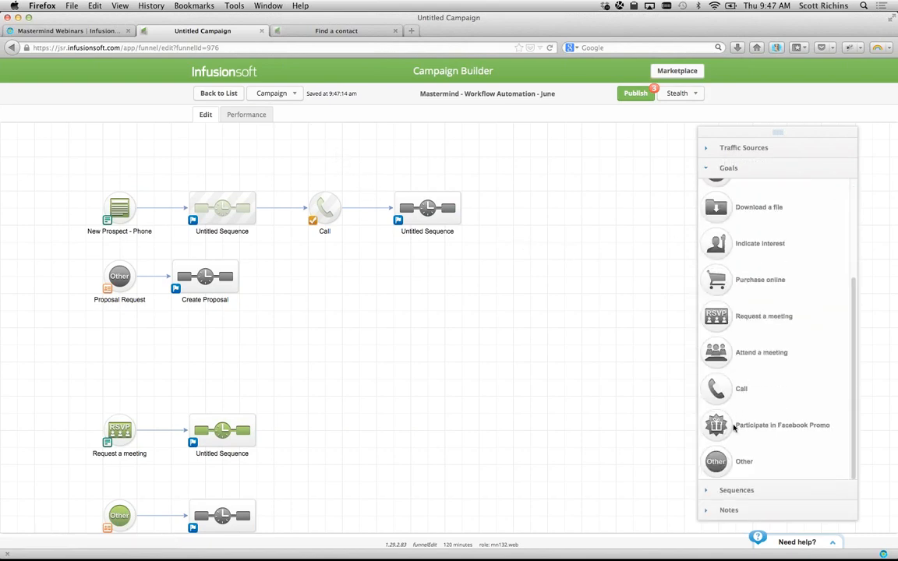
left_click_drag(706, 465, 288, 272)
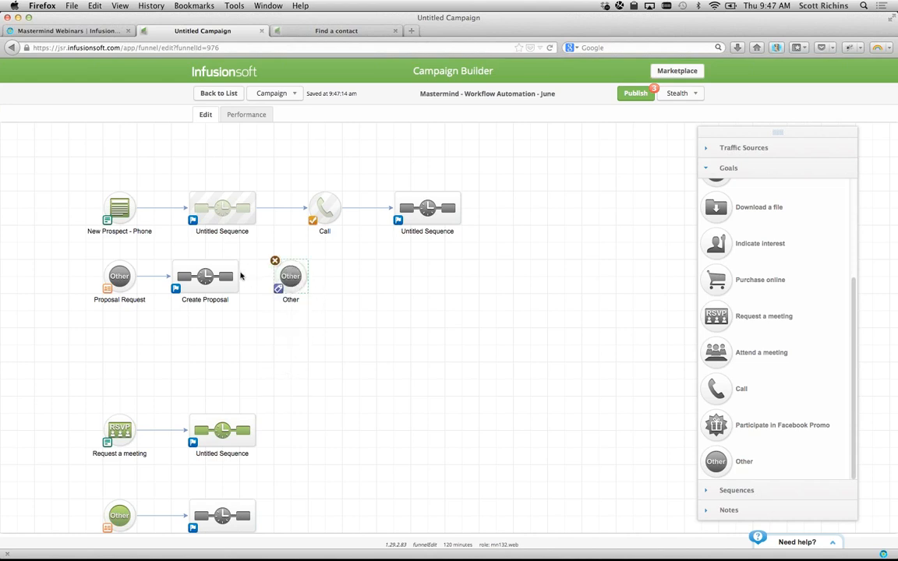
left_click_drag(220, 251, 286, 274)
left_click(292, 301)
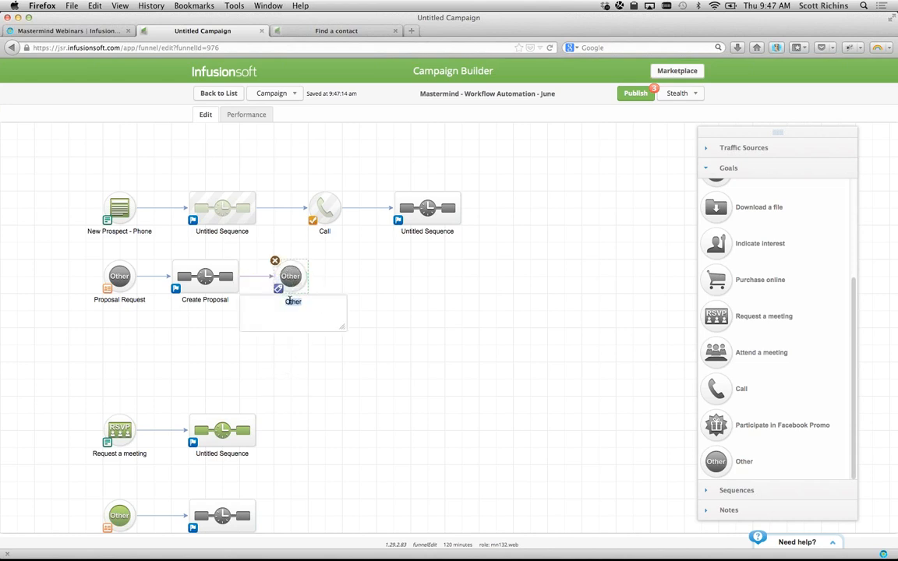
type("Proposal Created")
key("Return")
- Set Proposal Created to trigger on completion of the Create Proposal task
double_click(293, 297)
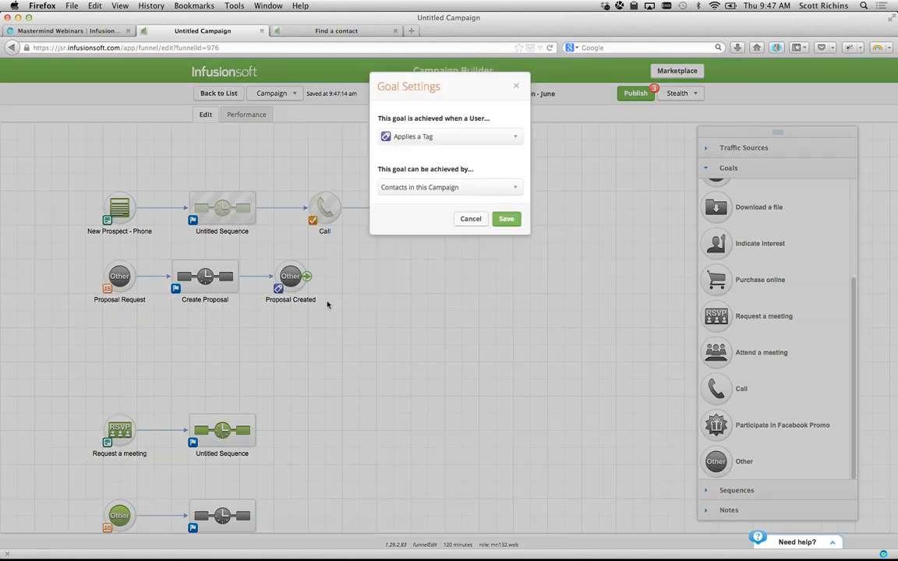
left_click(421, 137)
left_click(421, 209)
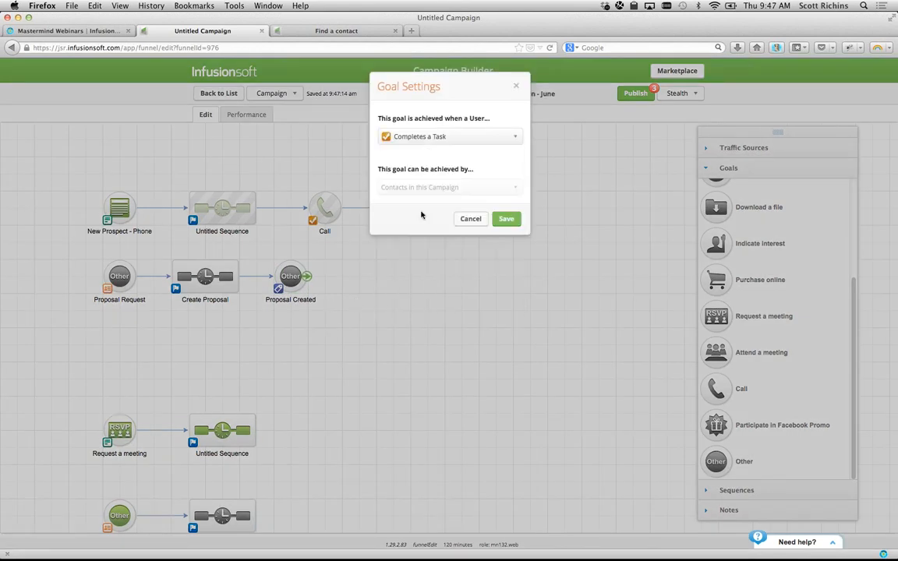
left_click(507, 217)
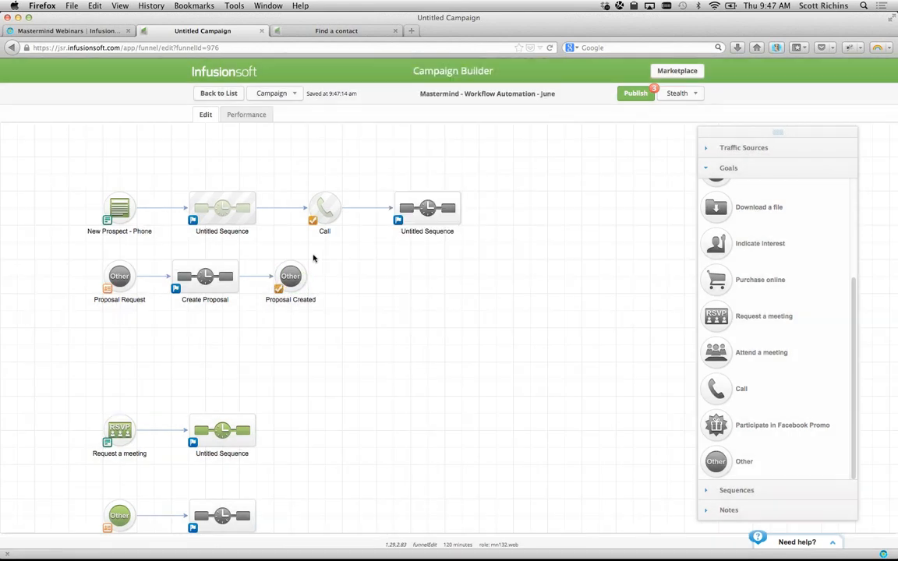
double_click(290, 276)
left_click(359, 175)
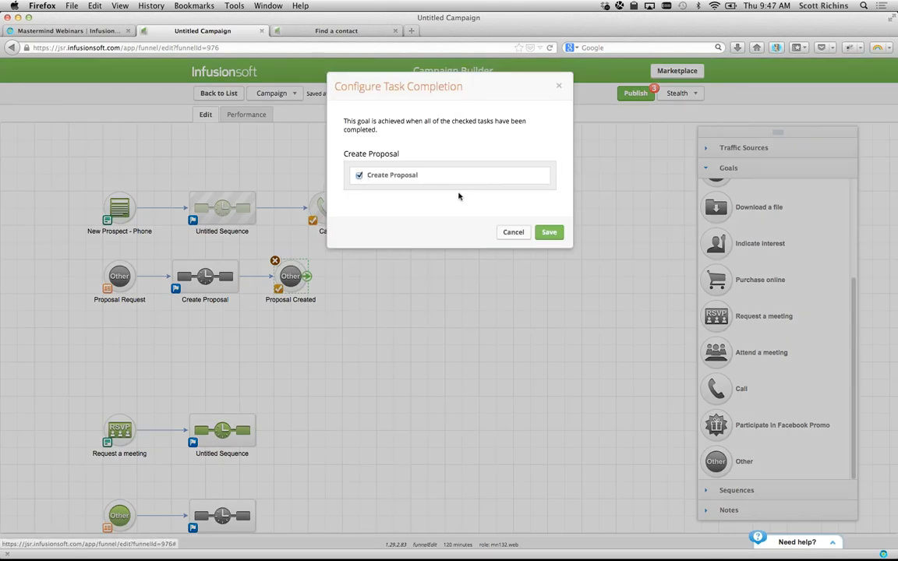
left_click(546, 233)
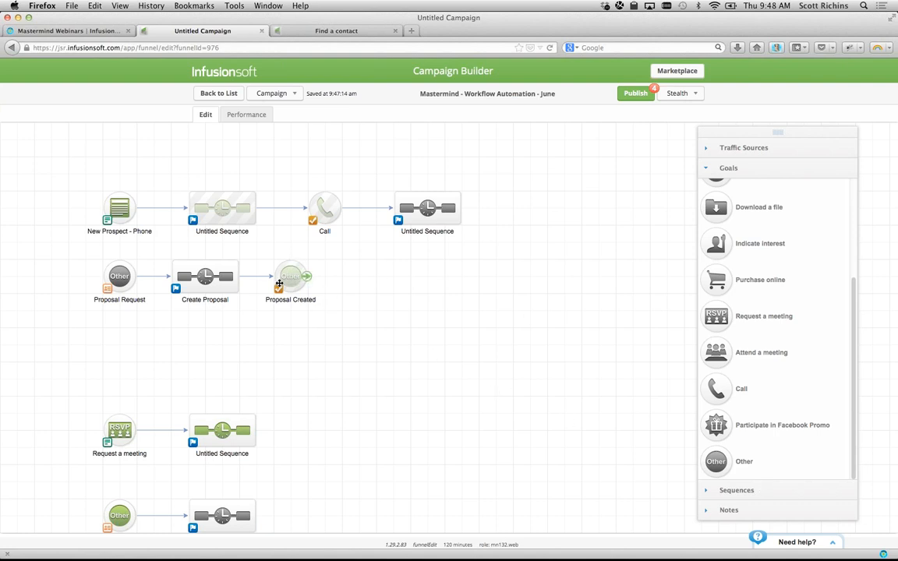
left_click(737, 490)
- Place a new sequence after Proposal Created and name it Review Proposal
mouse_move(733, 216)
left_mouse_down()
mouse_move(665, 204)
mouse_move(300, 273)
mouse_move(340, 267)
mouse_move(358, 275)
left_mouse_up()
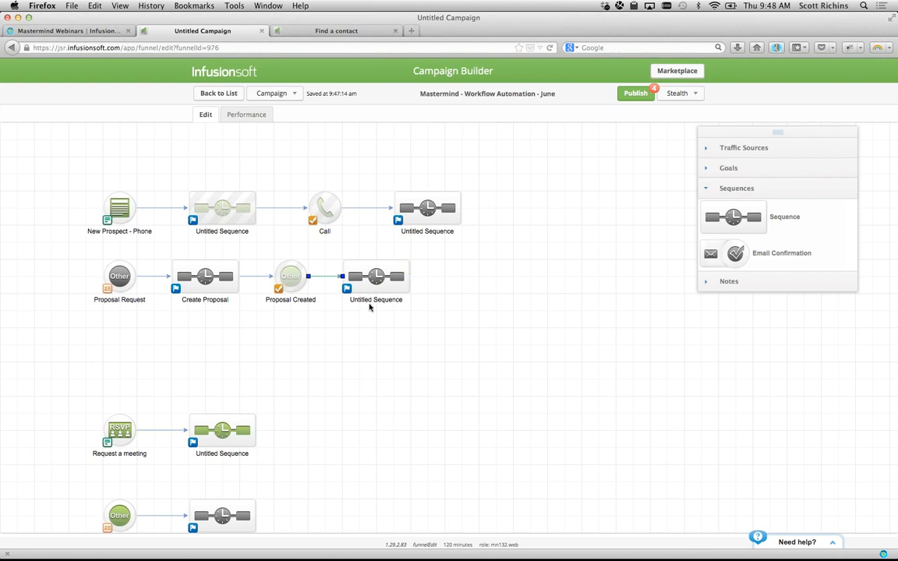
double_click(370, 302)
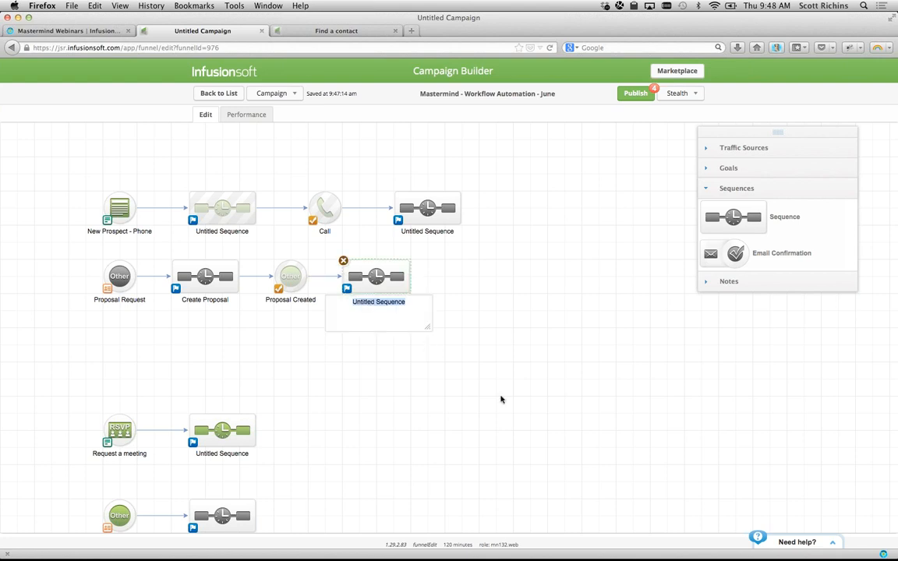
type("Review Rep")
key("BackSpace")
key("BackSpace")
key("BackSpace")
type("Proposal")
key("Return")
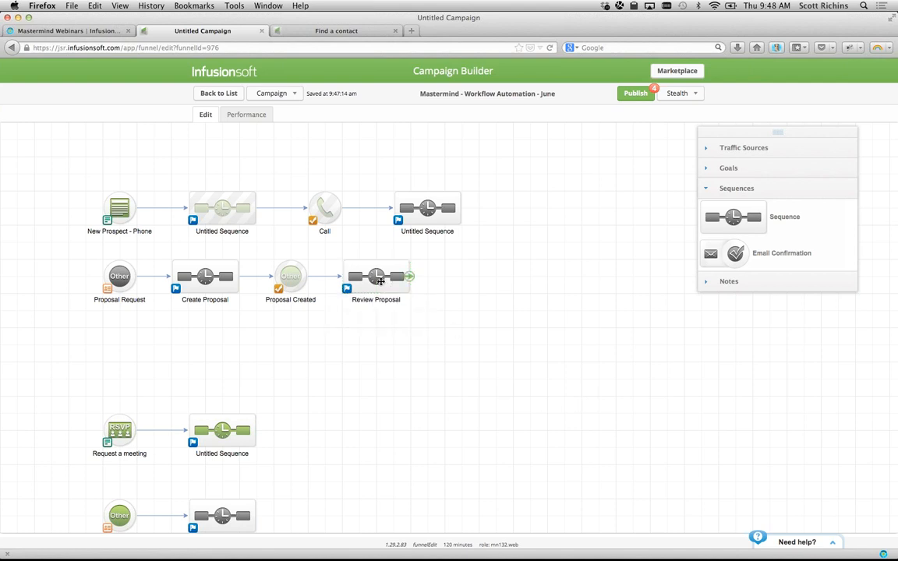
- Inside the Review Proposal sequence, add a Create Task step after Start
double_click(381, 286)
left_click(734, 314)
left_click(732, 334)
left_click_drag(713, 300, 109, 160)
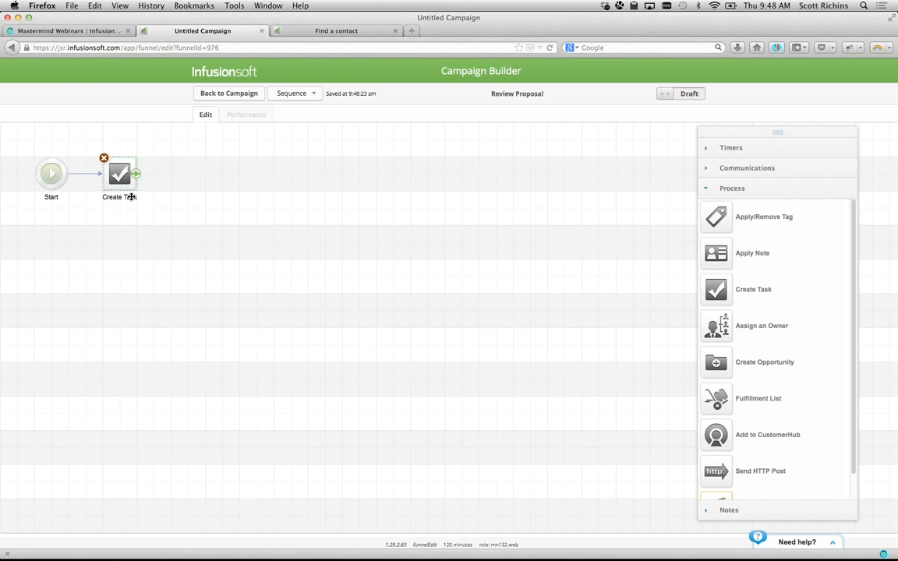
- Name the task step Review Proposal and assign it to a backup user
left_click(129, 198)
type("Review")
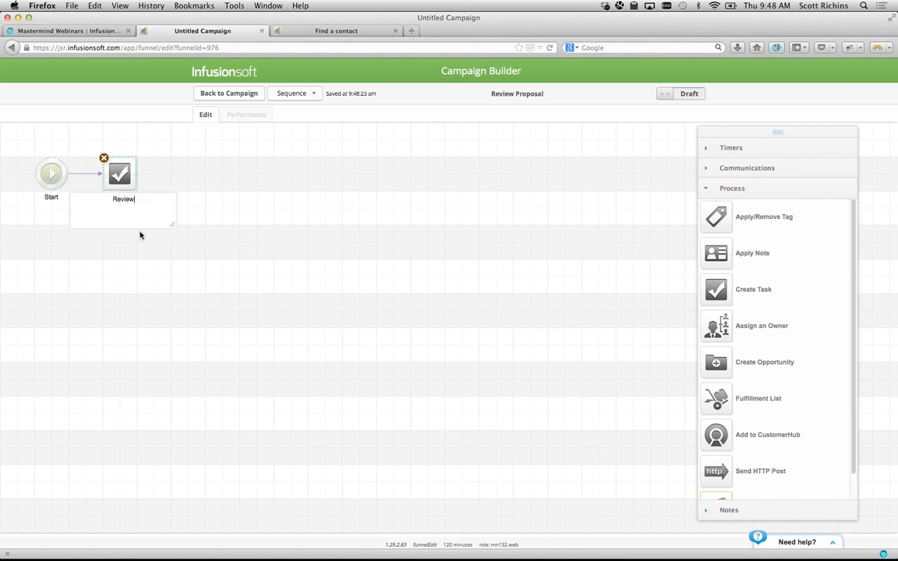
type(" Proposal")
left_click(218, 295)
double_click(119, 174)
left_click(303, 218)
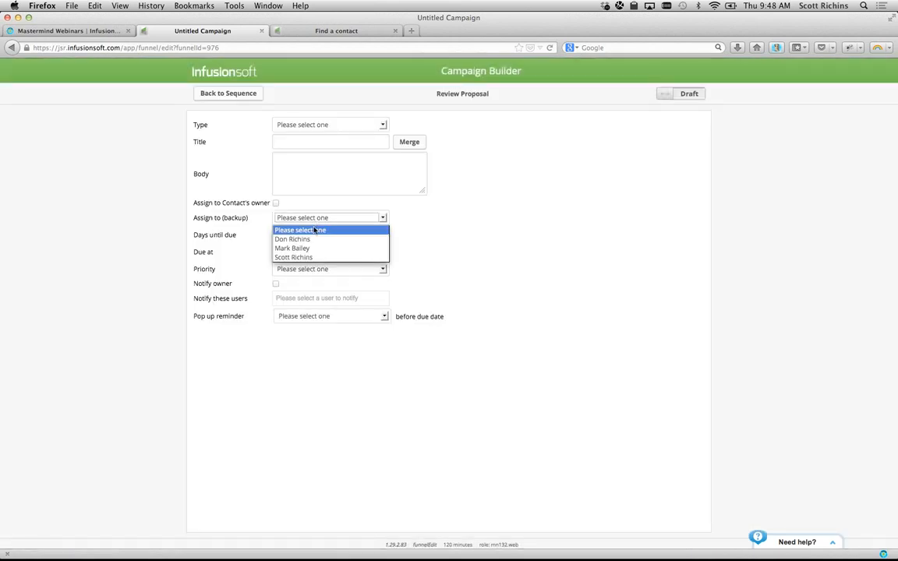
left_click(306, 248)
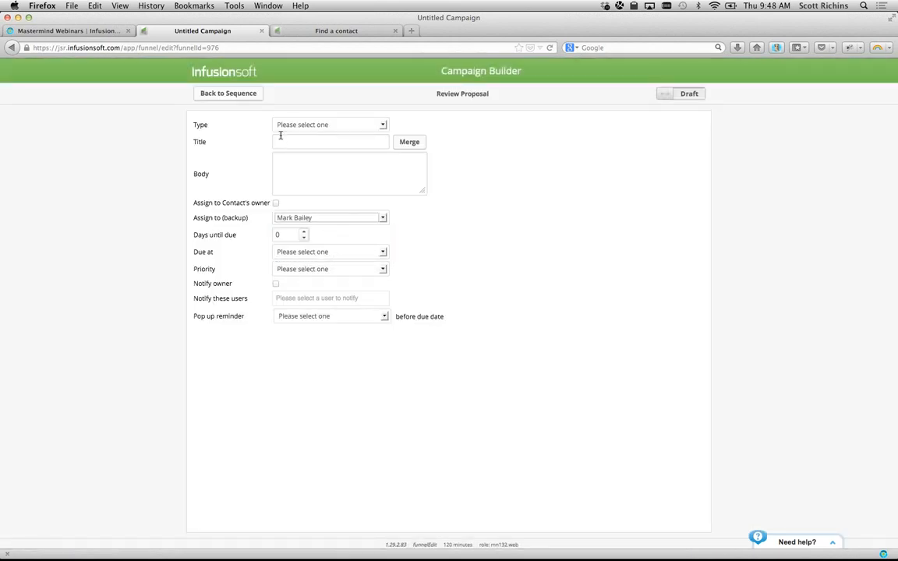
- Recheck the Review Proposal task settings, then return to the campaign canvas
left_click(227, 93)
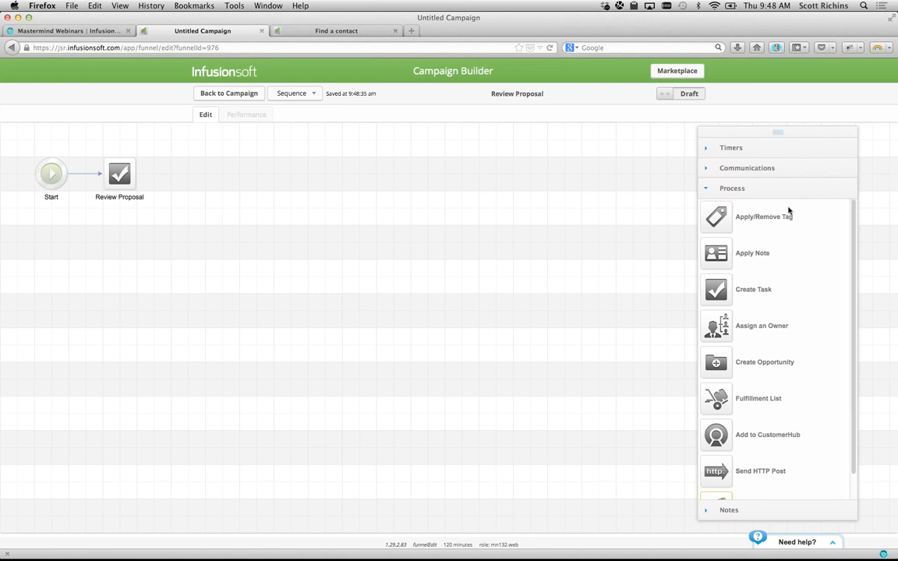
left_click(757, 166)
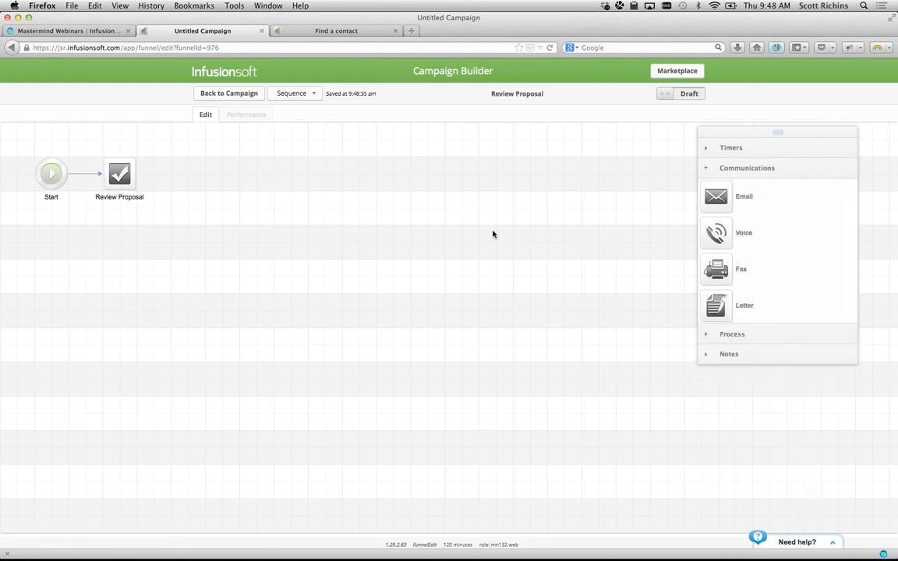
double_click(128, 168)
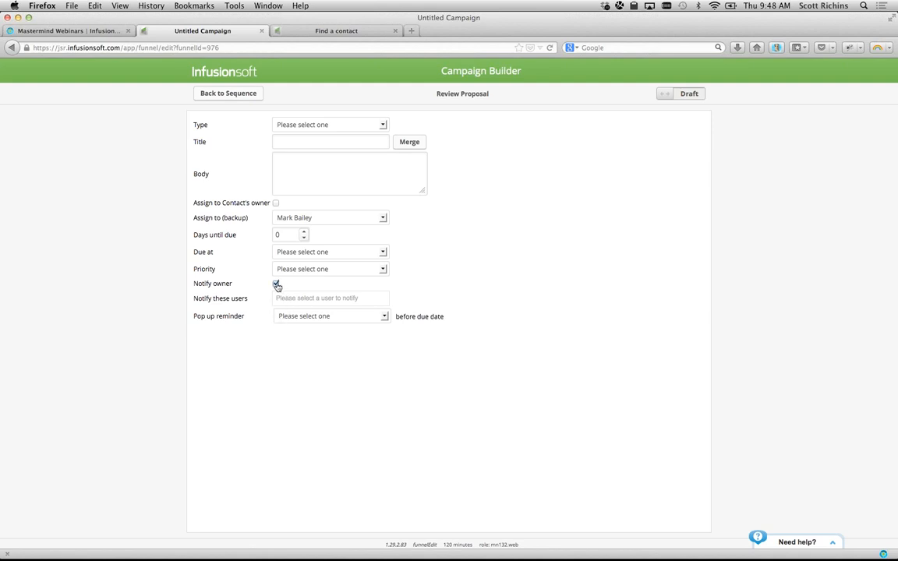
left_click(247, 96)
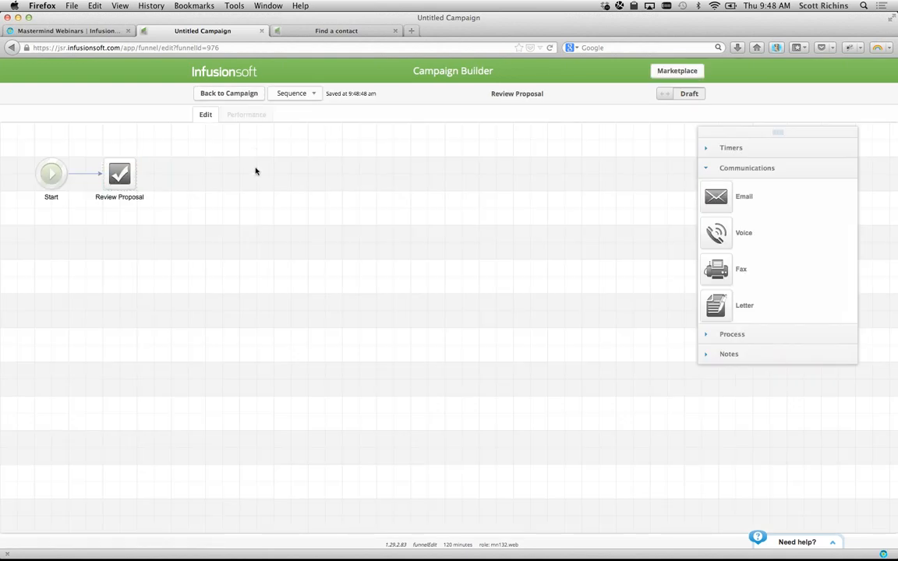
left_click(247, 94)
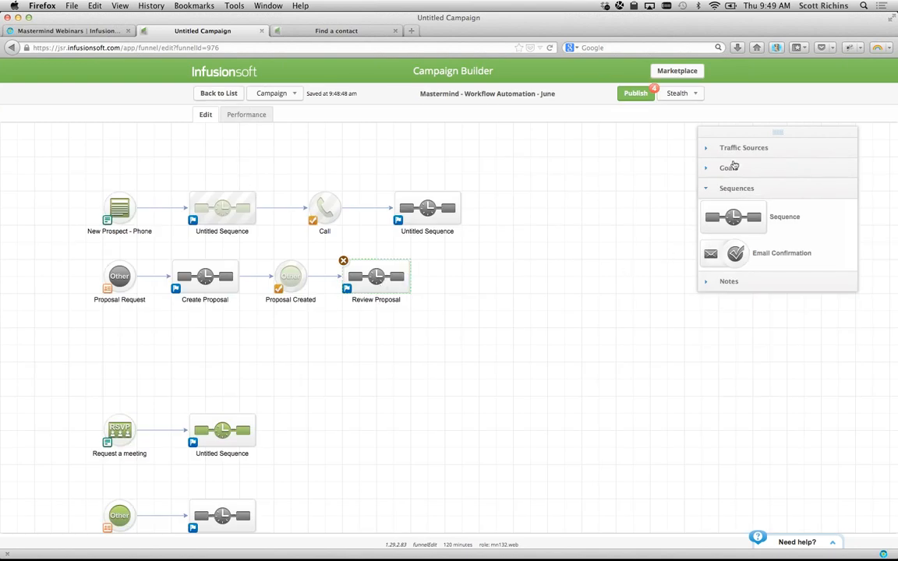
- Add an Other goal named Proposal Reviewed, connected after the Review Proposal sequence
left_click(731, 168)
scroll(729, 335, "down", 5)
left_click_drag(714, 460, 462, 290)
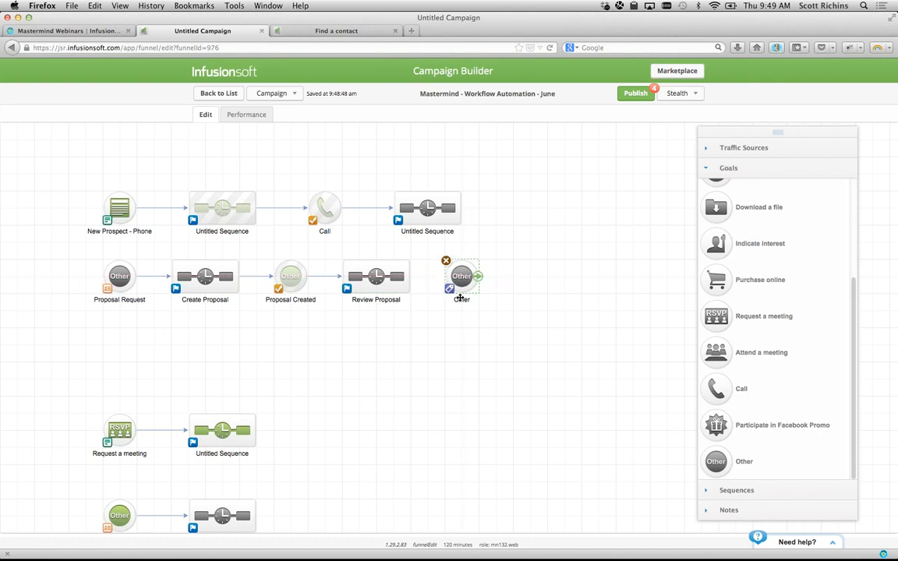
left_click(462, 300)
type("Proposal Reviewed")
key("Return")
left_click_drag(399, 269, 451, 279)
- Make Proposal Reviewed trigger when the Review Proposal task is completed
left_click(450, 290)
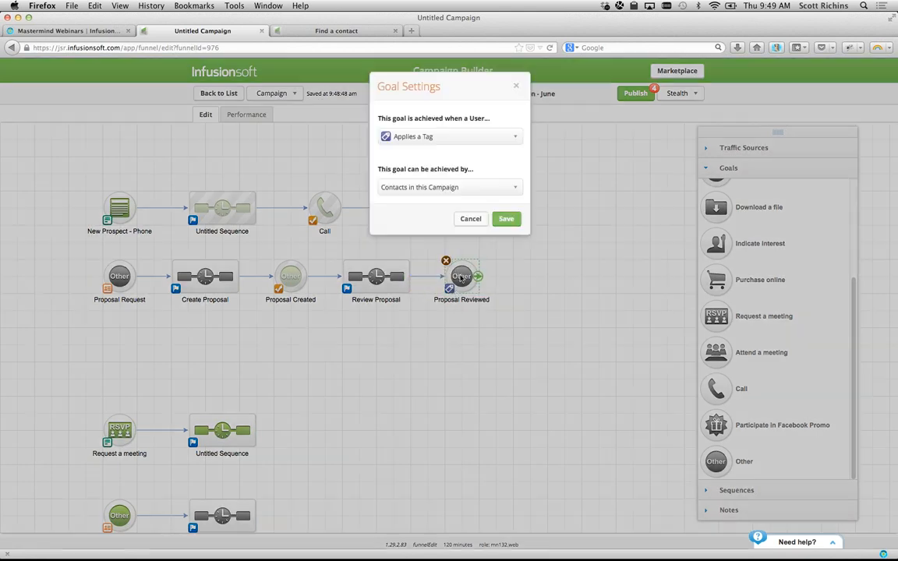
left_click(448, 136)
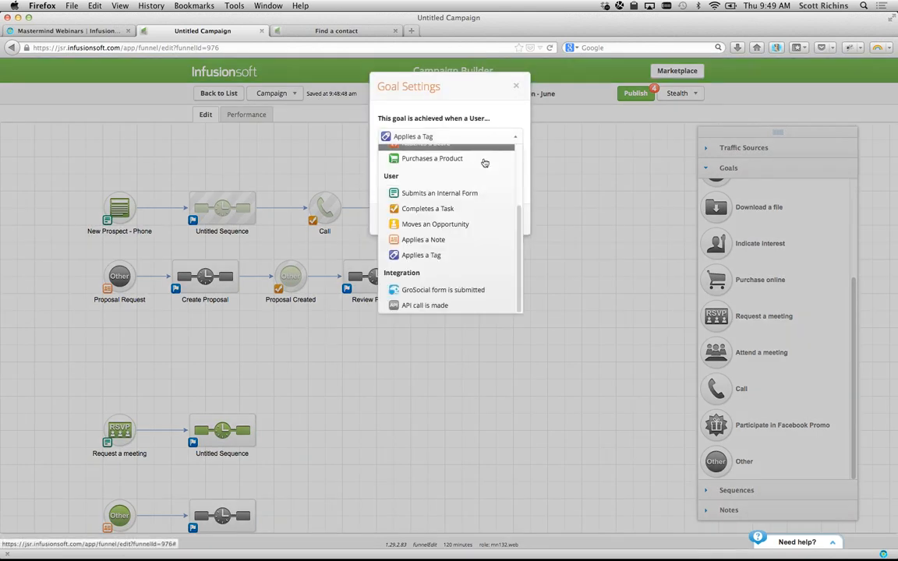
left_click(460, 209)
left_click(506, 217)
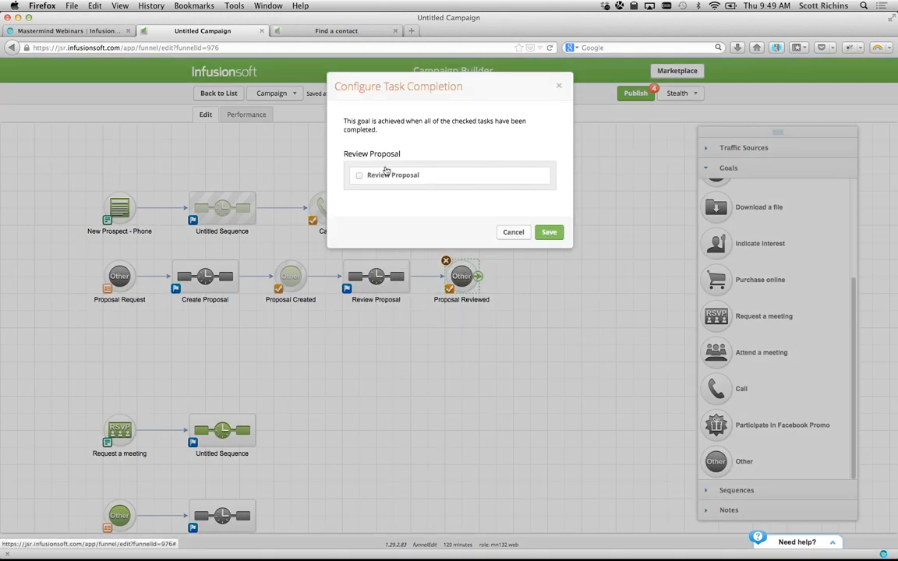
left_click(359, 175)
left_click(549, 232)
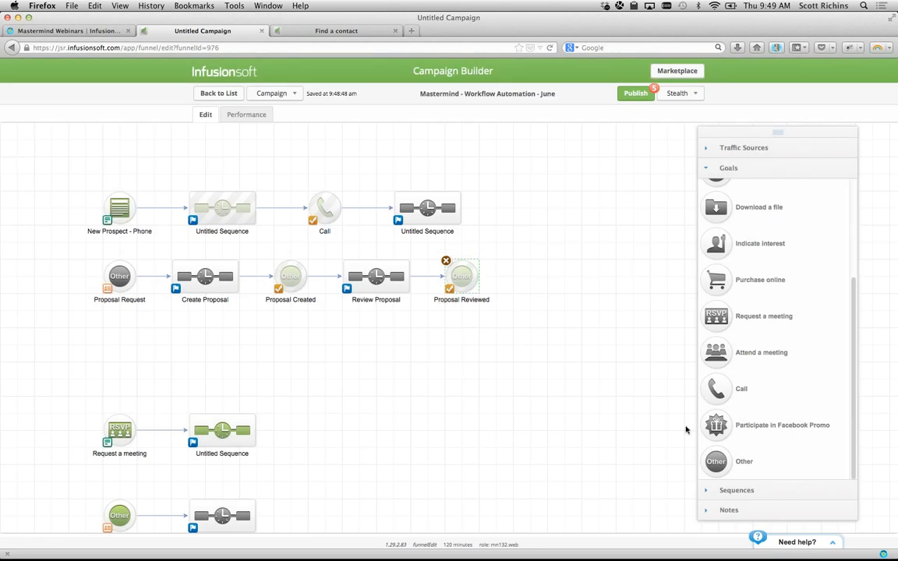
- Connect a new sequence after Proposal Reviewed and return to the Campaigns list
left_click(711, 490)
left_click_drag(747, 225, 563, 278)
left_click_drag(476, 276, 564, 278)
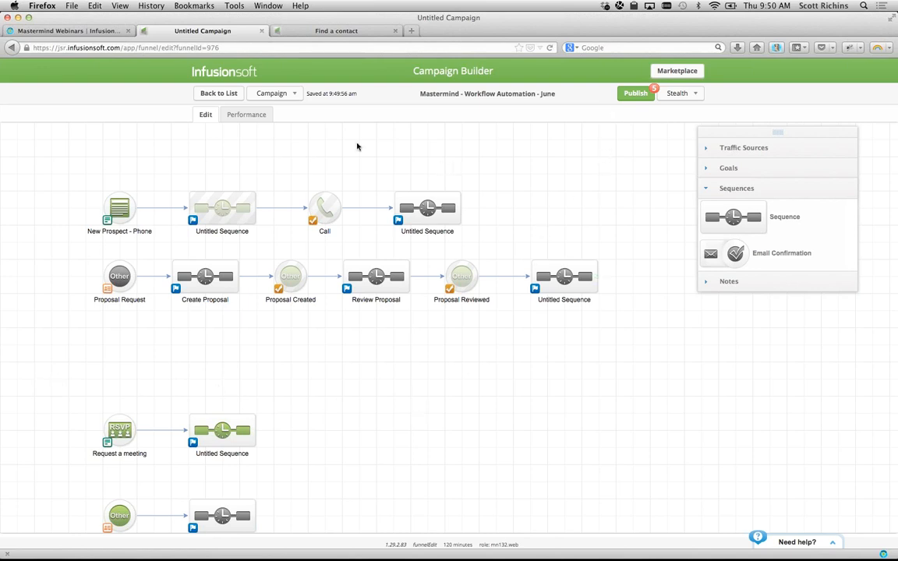
left_click(219, 93)
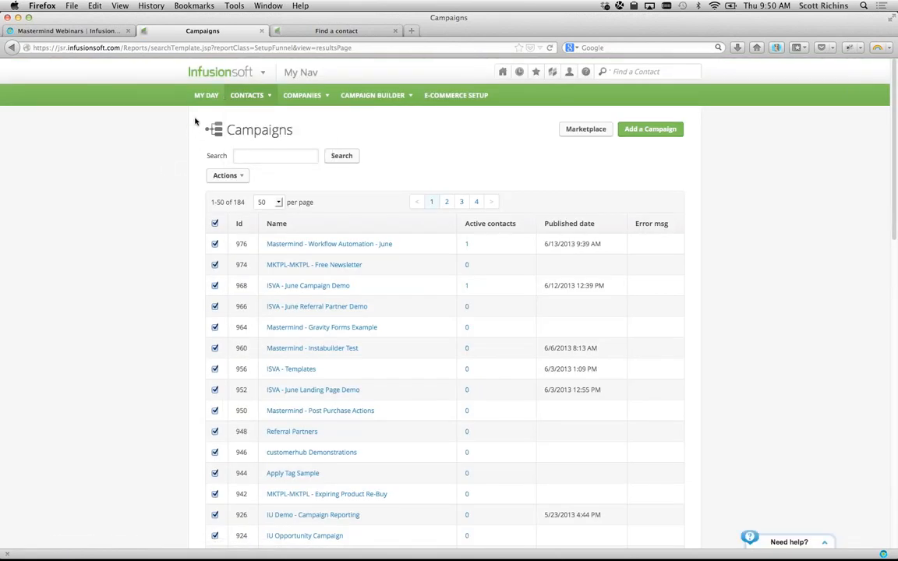
- Switch to My Day and select the first overdue Follow-up Phone Call task
mouse_move(269, 82)
left_click(207, 96)
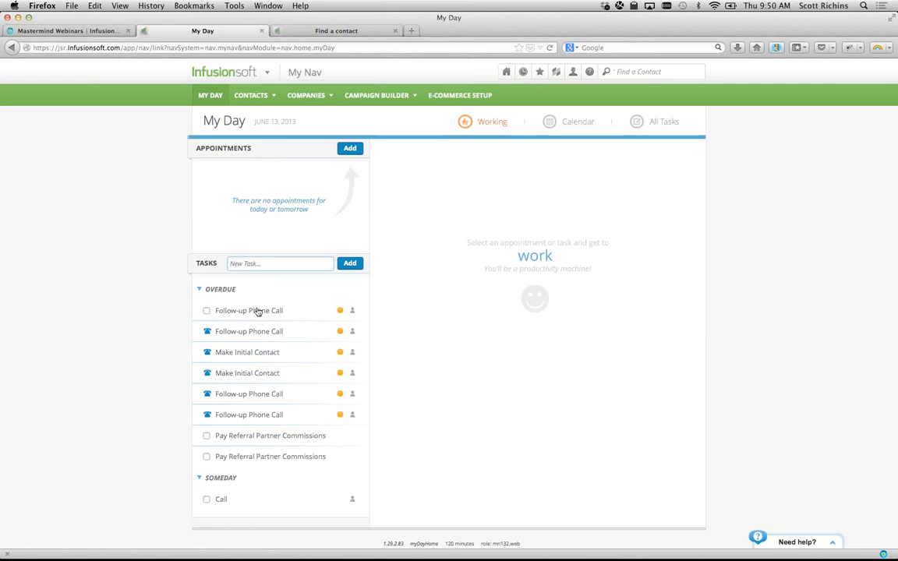
left_click(257, 312)
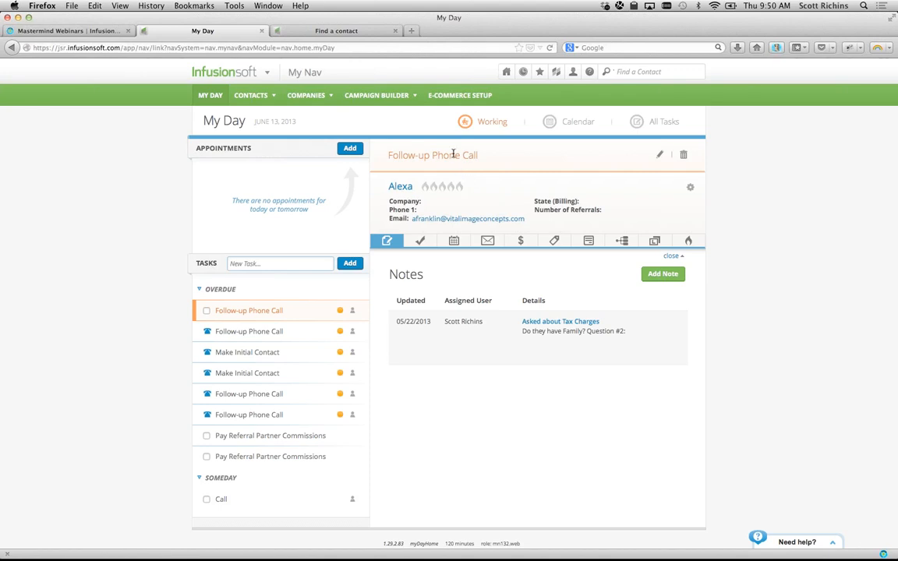
left_click(659, 155)
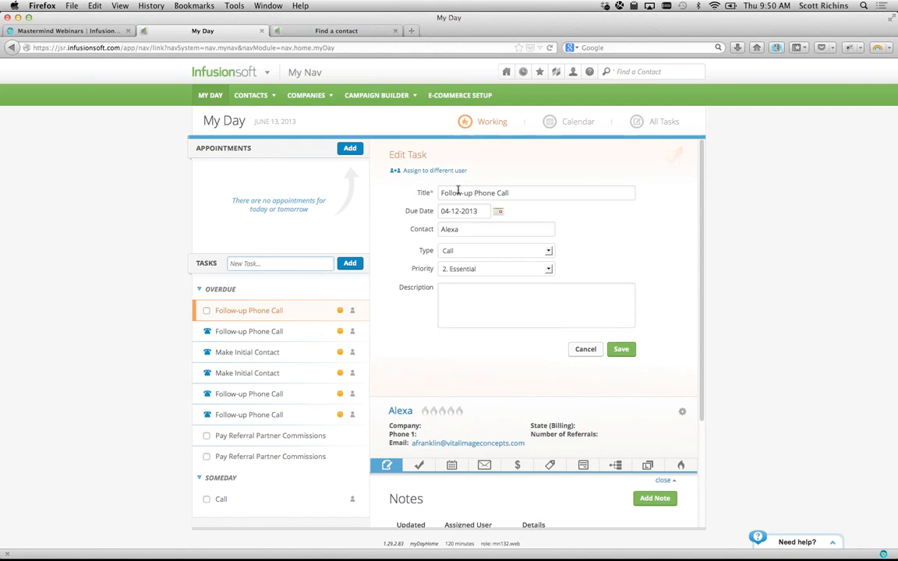
left_click(616, 348)
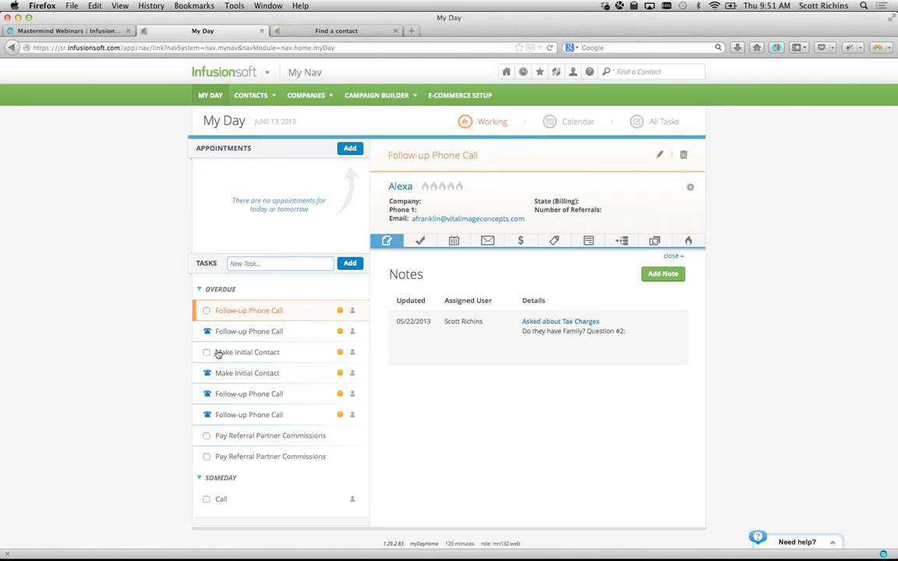
- Check off the first two overdue Follow-up Phone Call tasks
left_click(207, 311)
mouse_move(222, 340)
left_click(206, 332)
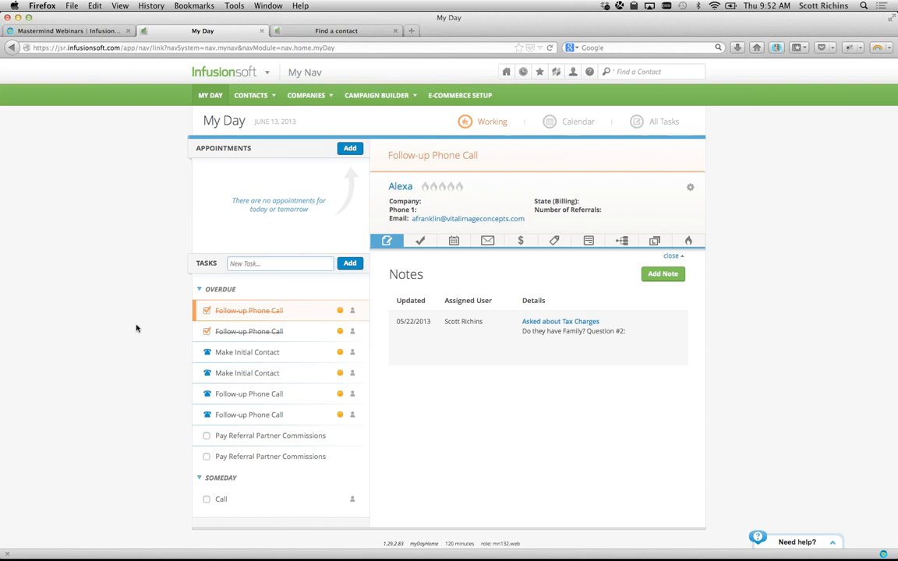
mouse_move(273, 353)
- Log an LVM #1 template note on the Make Initial Contact task's contact, then check the task off
left_click(282, 353)
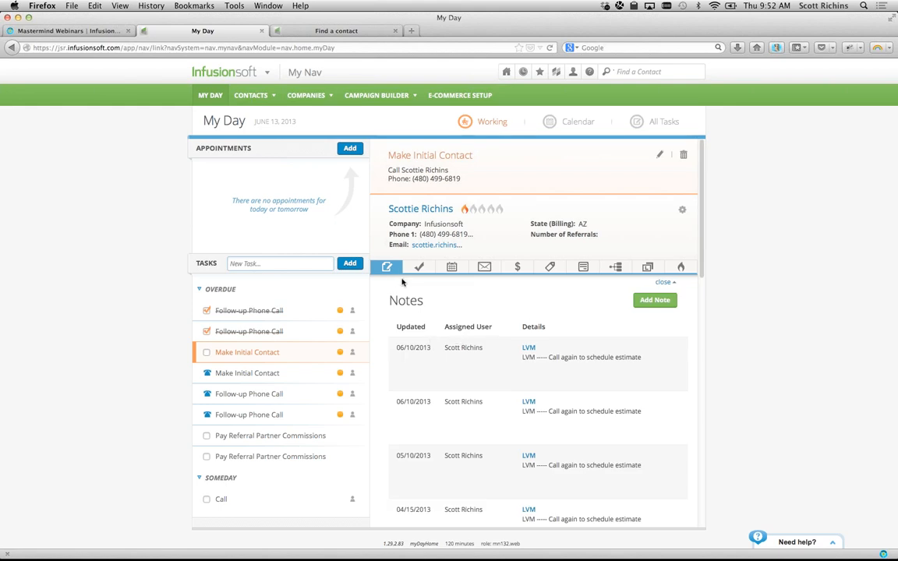
left_click(659, 300)
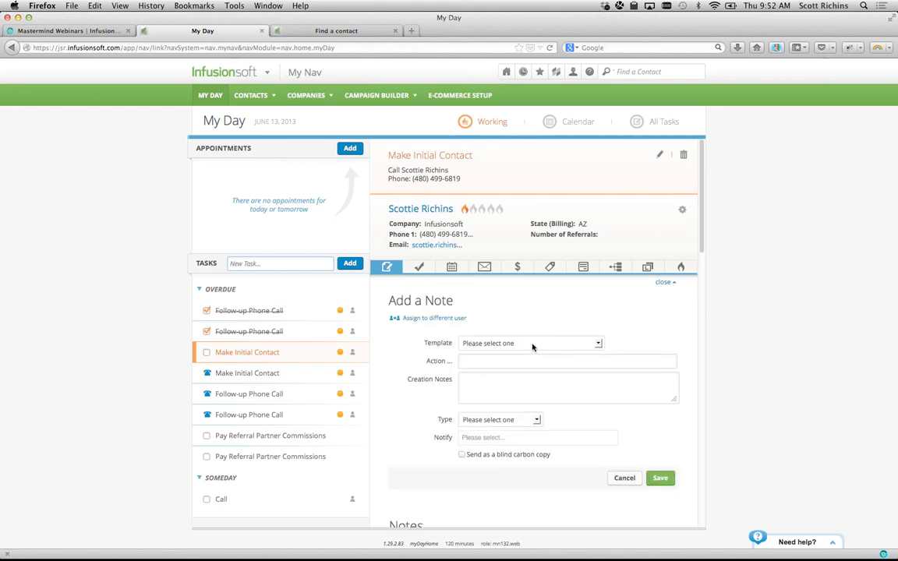
left_click(533, 343)
scroll(525, 441, "down", 5)
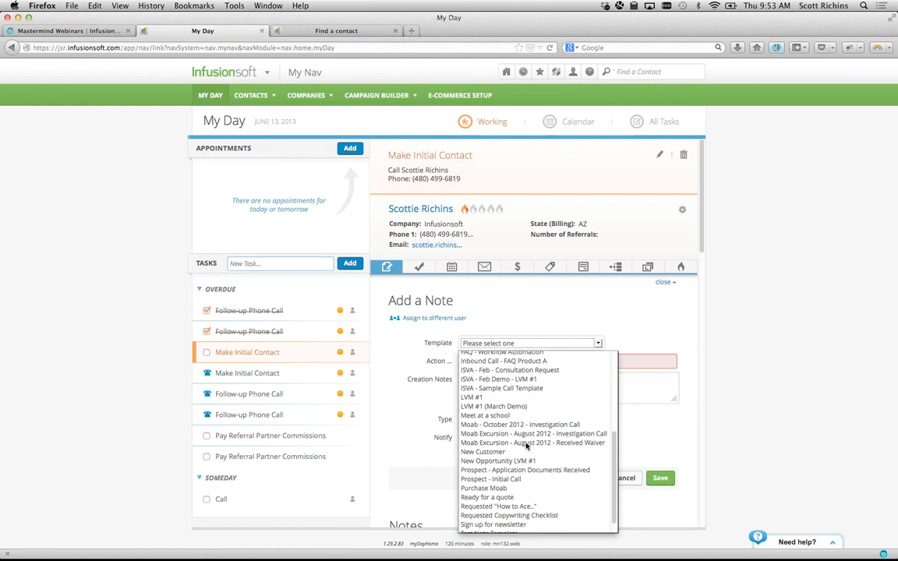
left_click(479, 397)
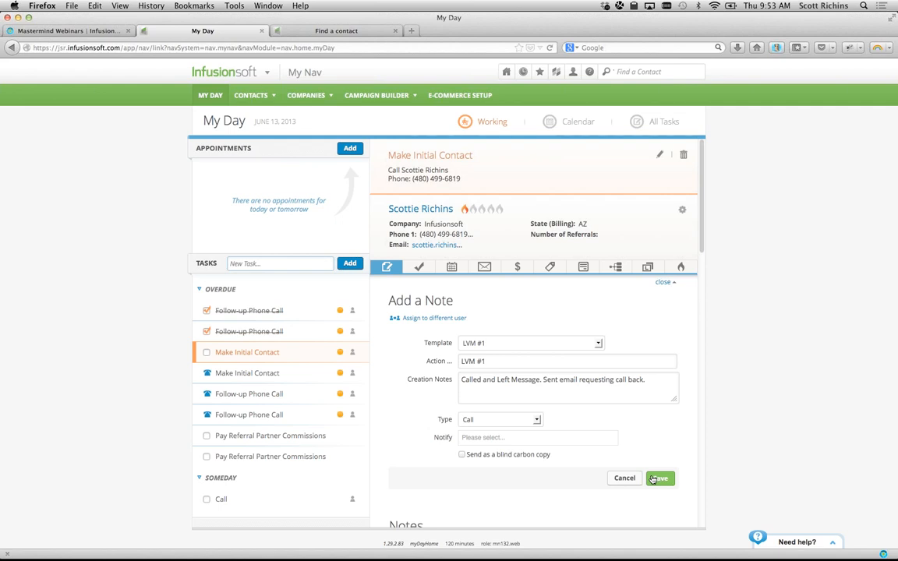
left_click(653, 479)
left_click(206, 352)
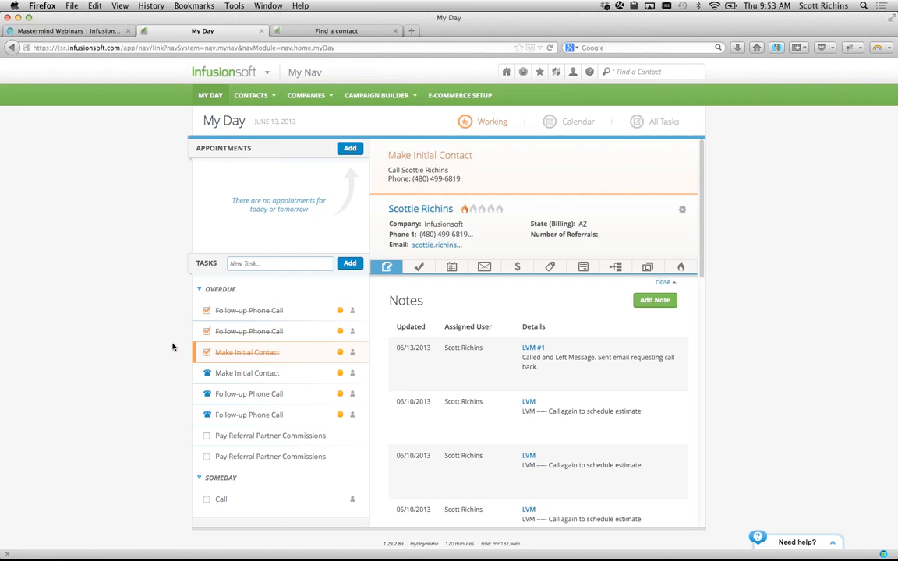
- Open the second overdue Make Initial Contact task and start a blank note with no template selected
left_click(308, 375)
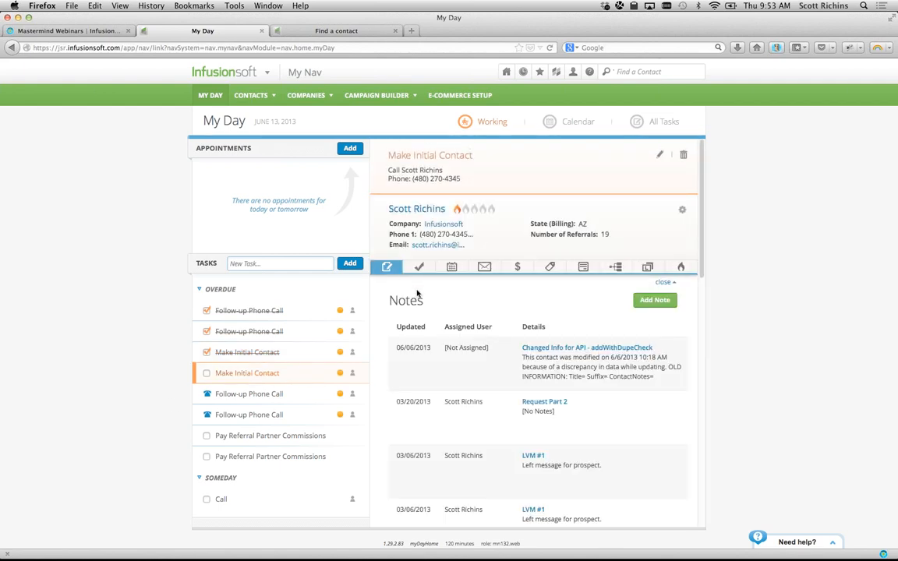
left_click(653, 300)
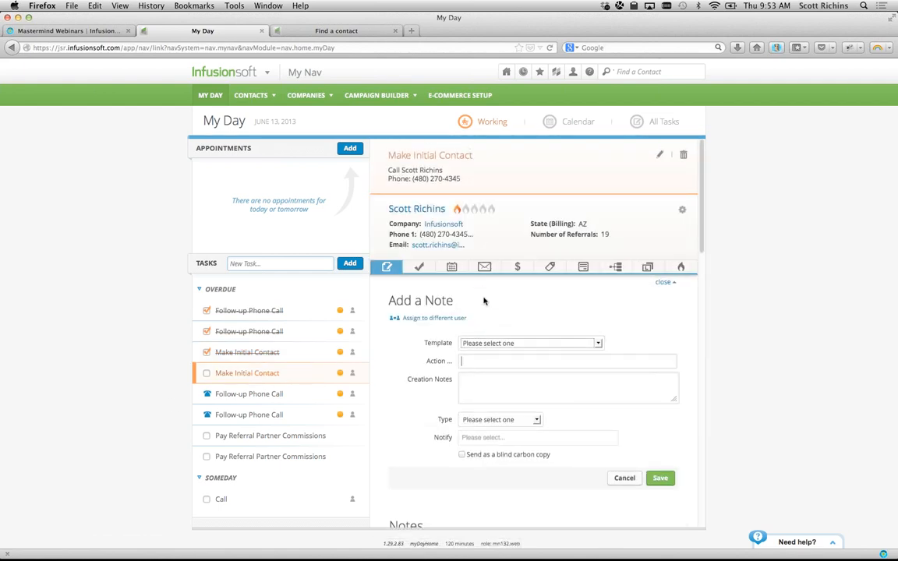
left_click(530, 343)
scroll(503, 426, "down", 2)
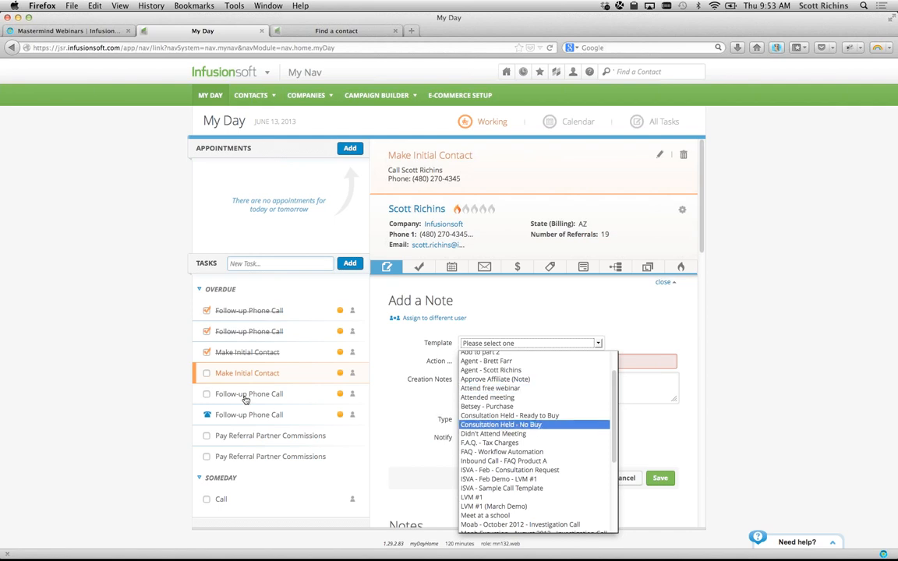
left_click(122, 361)
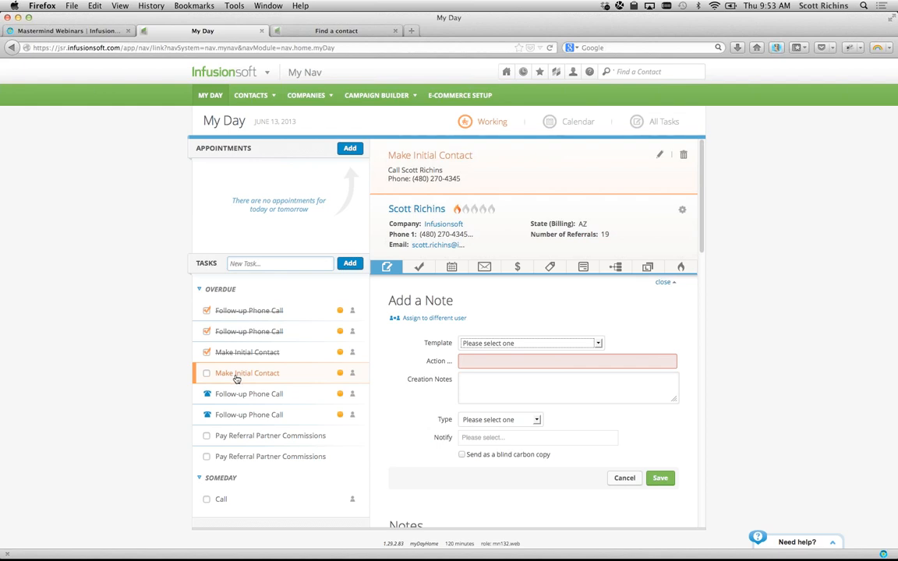
- Choose the Request a meeting internal form for this contact and start filling it out
left_click(583, 267)
left_click(566, 300)
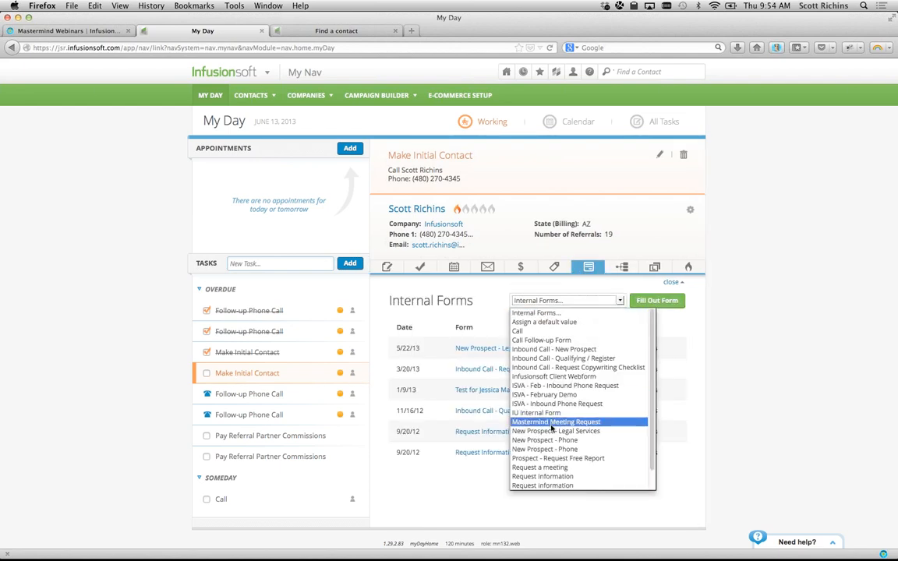
scroll(552, 443, "down", 2)
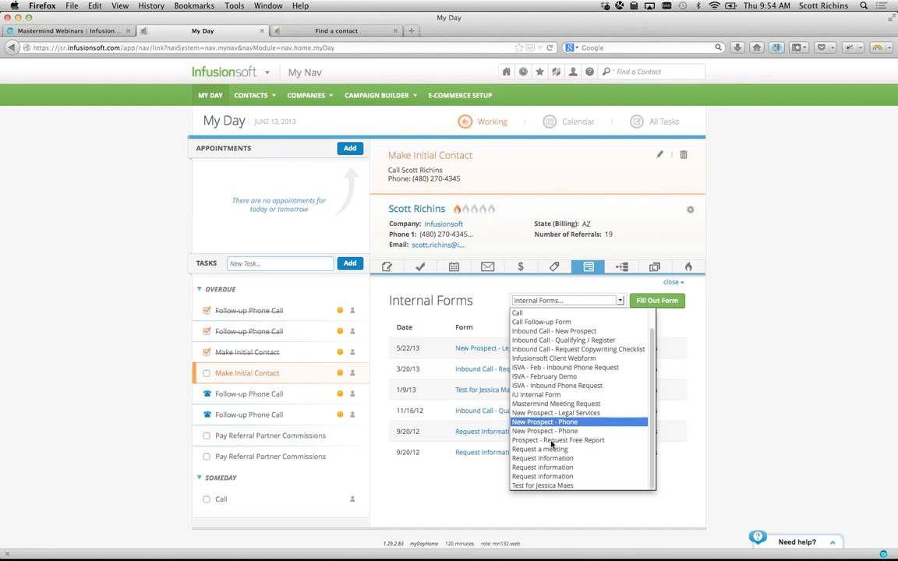
left_click(551, 449)
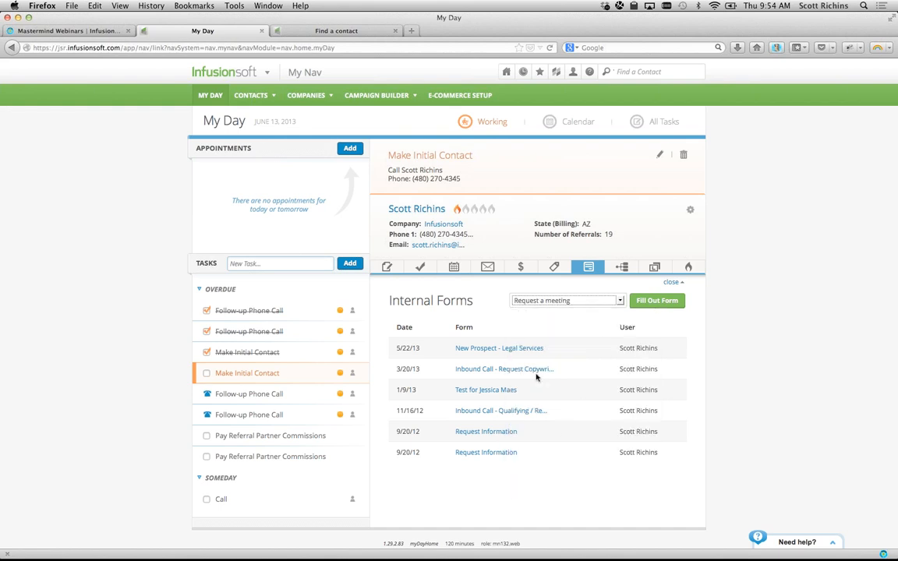
left_click(654, 302)
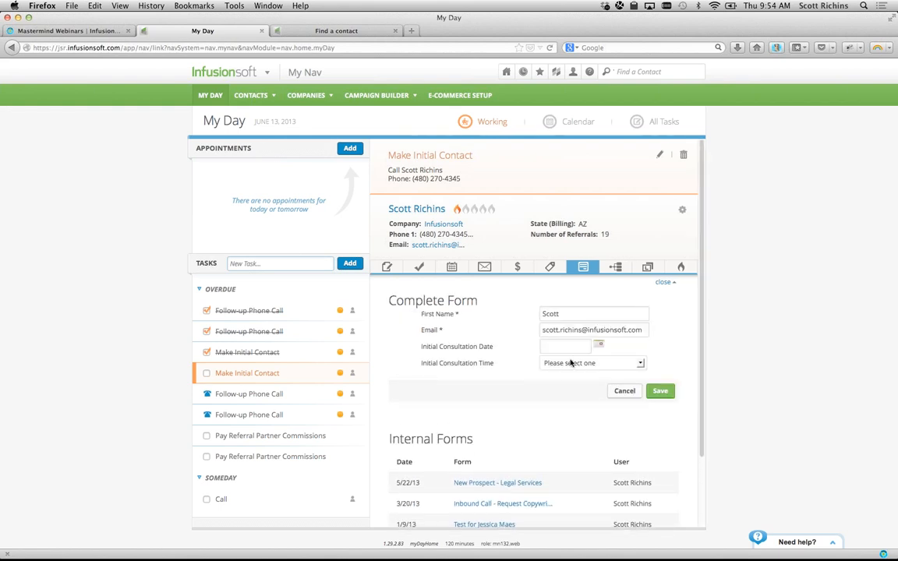
- Set the consultation to 06-19-2013 at 9:30AM, save the form, and mark the task complete
left_click(565, 346)
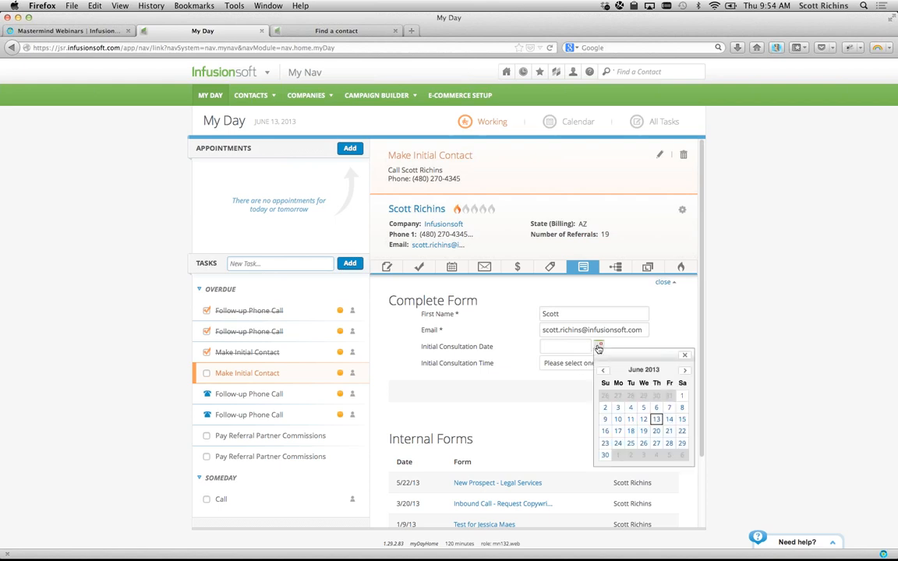
left_click(643, 431)
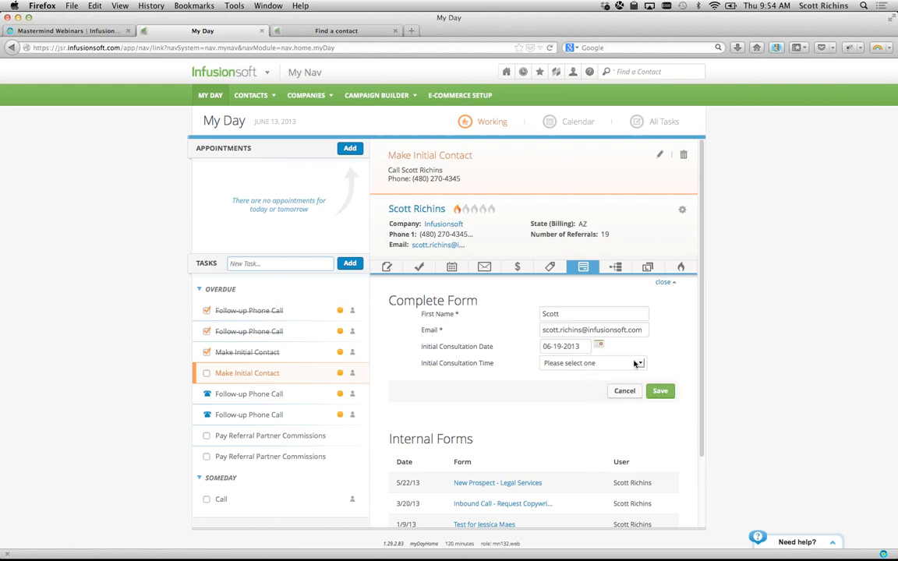
left_click(598, 363)
left_click(596, 393)
left_click(658, 394)
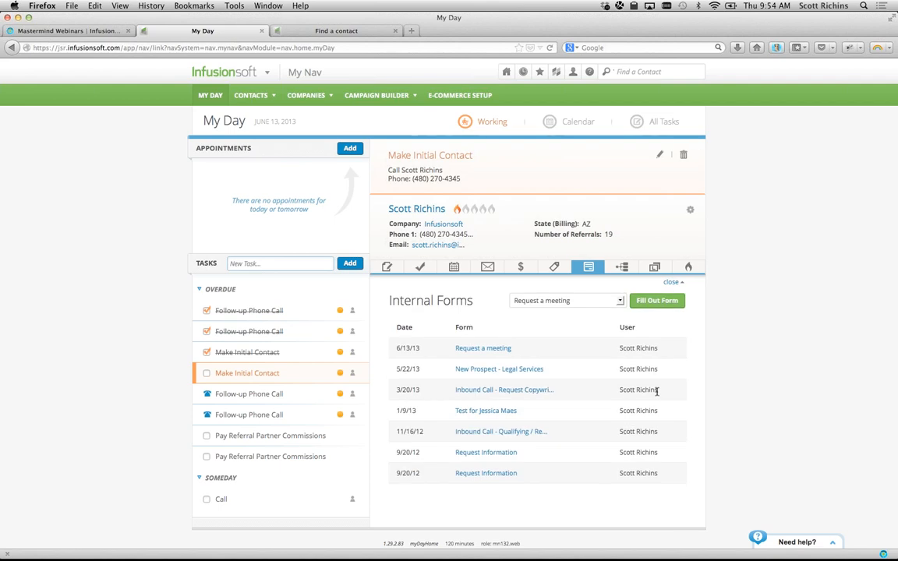
left_click(207, 375)
- Open the Follow-up Phone Call task and view its contact's tasks and appointments, leaving the name unchanged
left_click(277, 394)
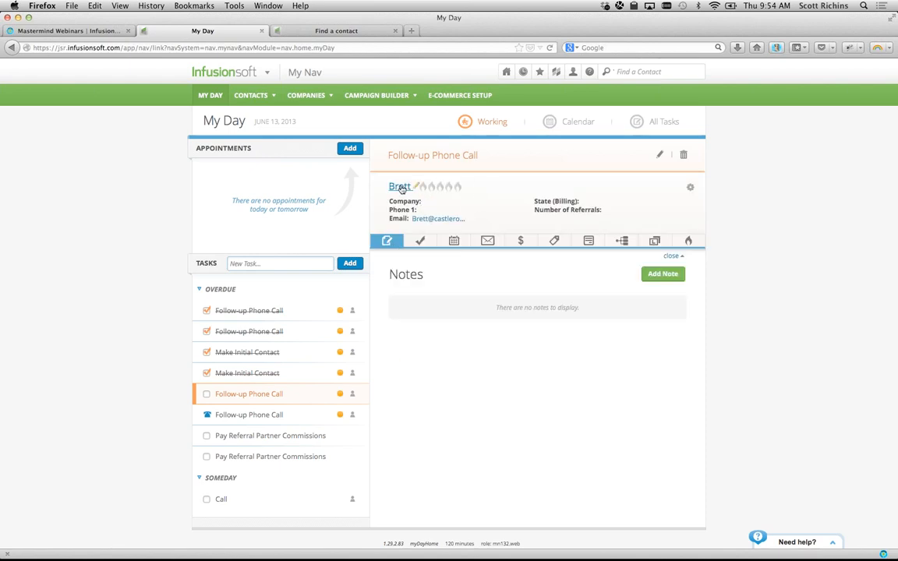
left_click(416, 186)
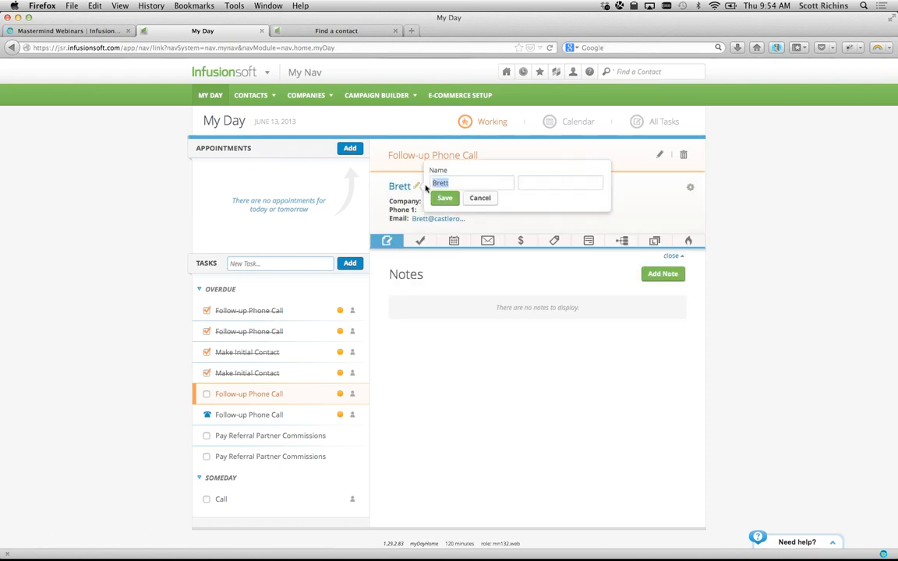
left_click(481, 198)
left_click(429, 242)
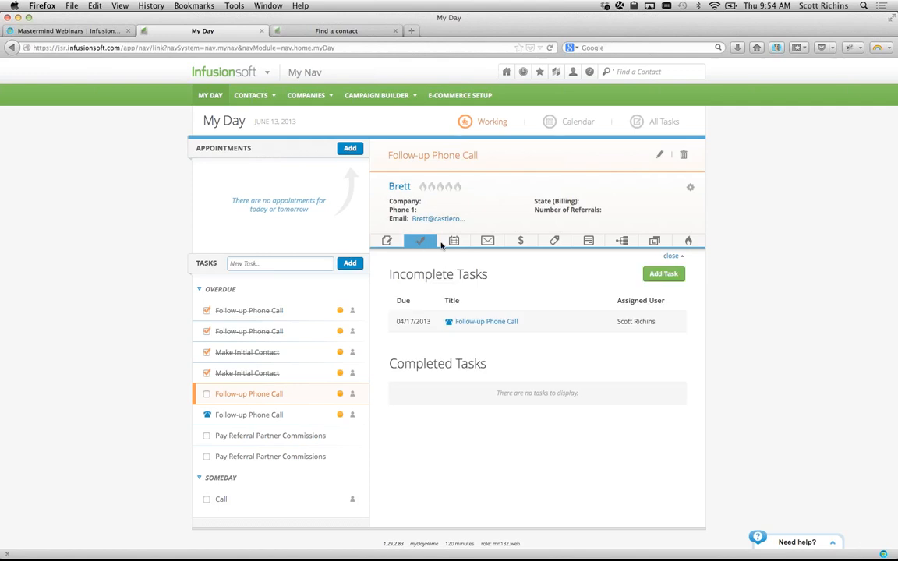
left_click(453, 242)
- Review the contact's email history, open and close the email editor, then view quotes and orders
left_click(487, 242)
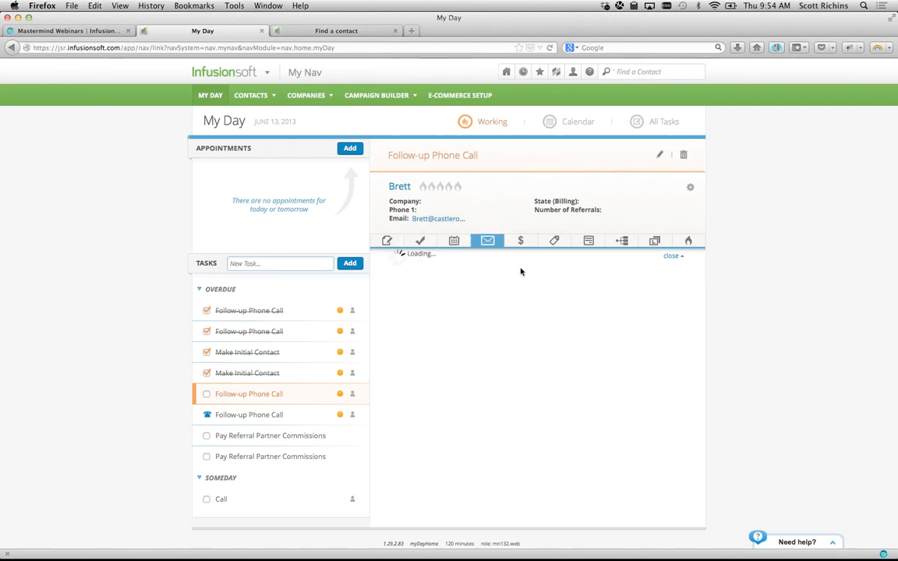
left_click(664, 274)
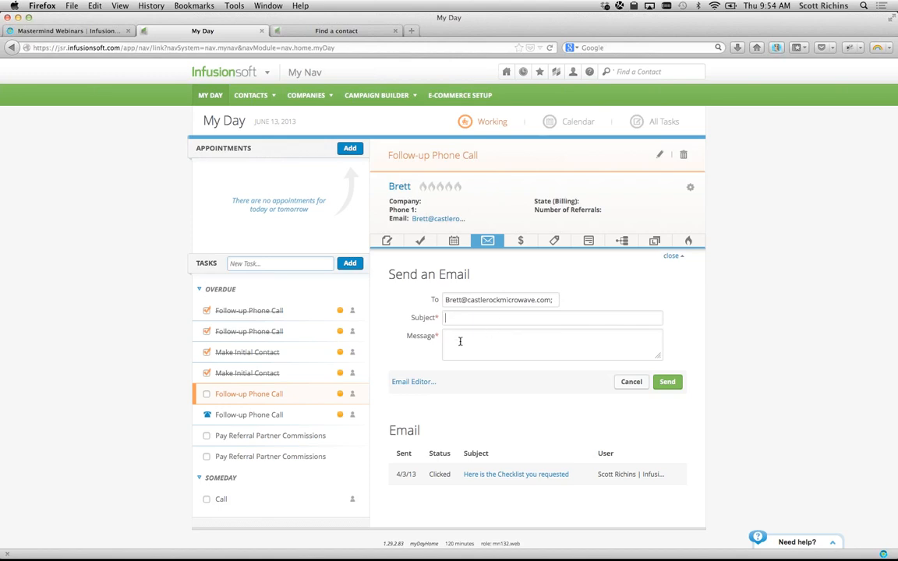
left_click(426, 382)
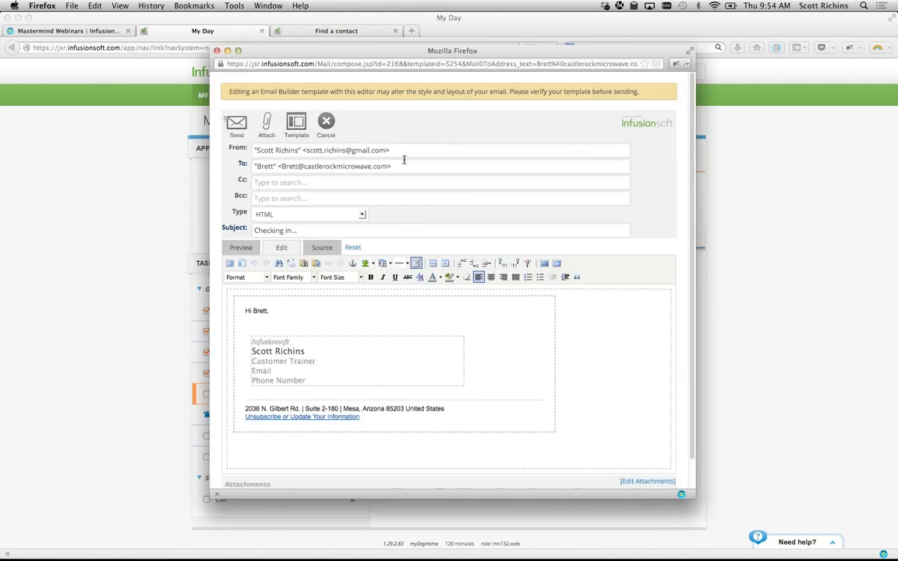
key("super+w")
left_click(520, 240)
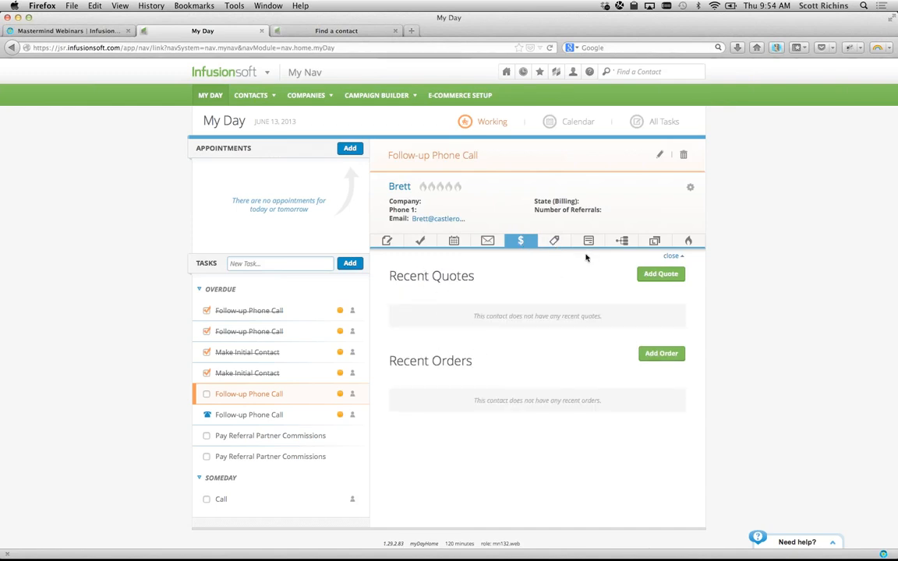
- Check the contact's tags, internal form submissions and campaign history, all empty
left_click(562, 243)
left_click(588, 241)
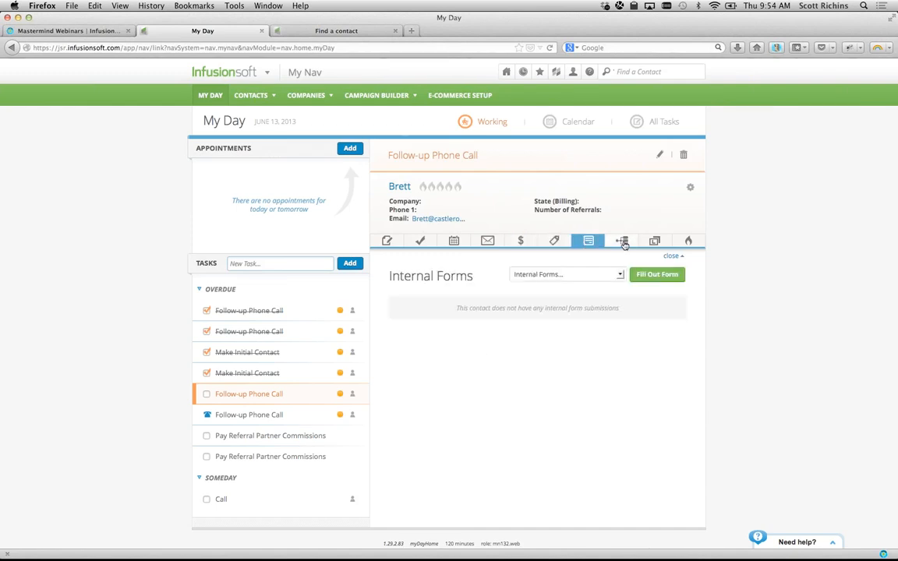
left_click(622, 242)
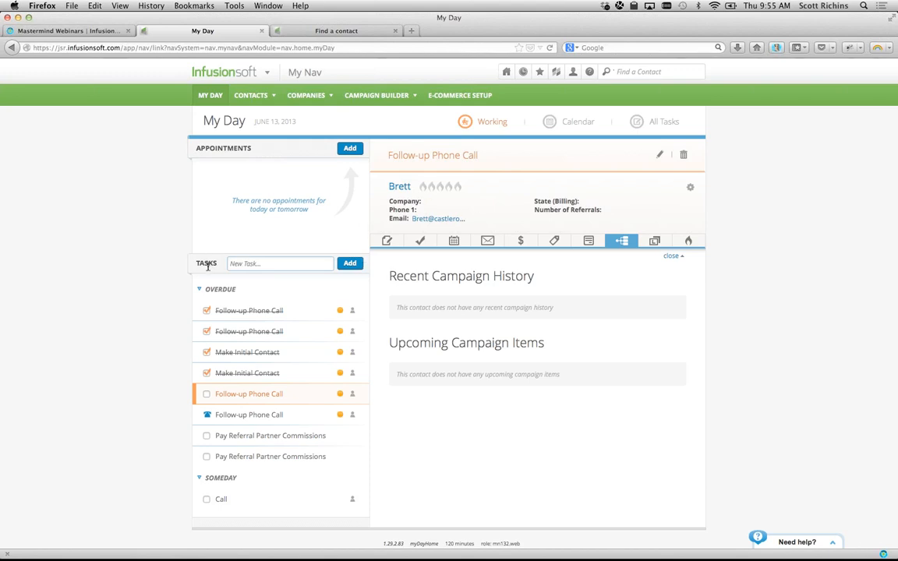
- Click into the New Task field, then switch to GoToMeeting, where a log-out confirmation appears
left_click(284, 263)
key("super+Tab")
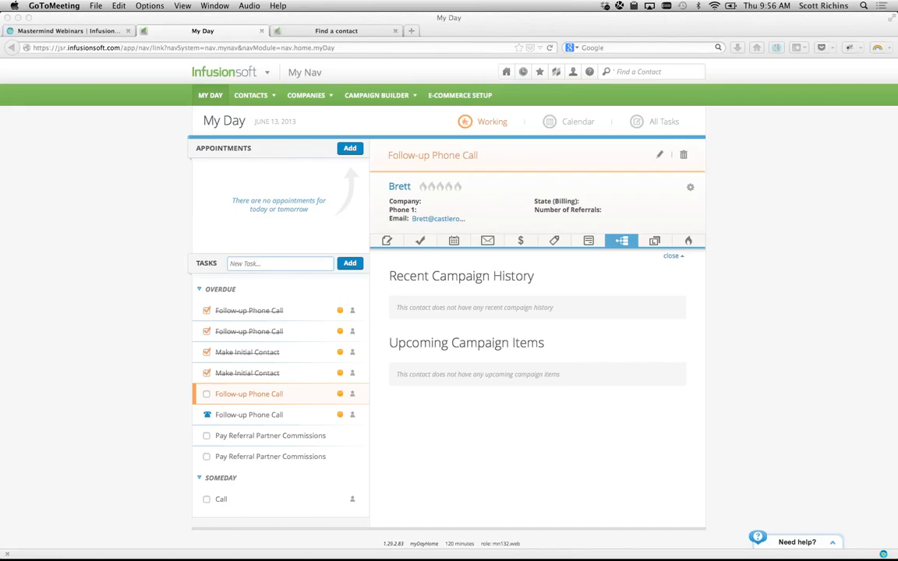
key("super+shift+q")
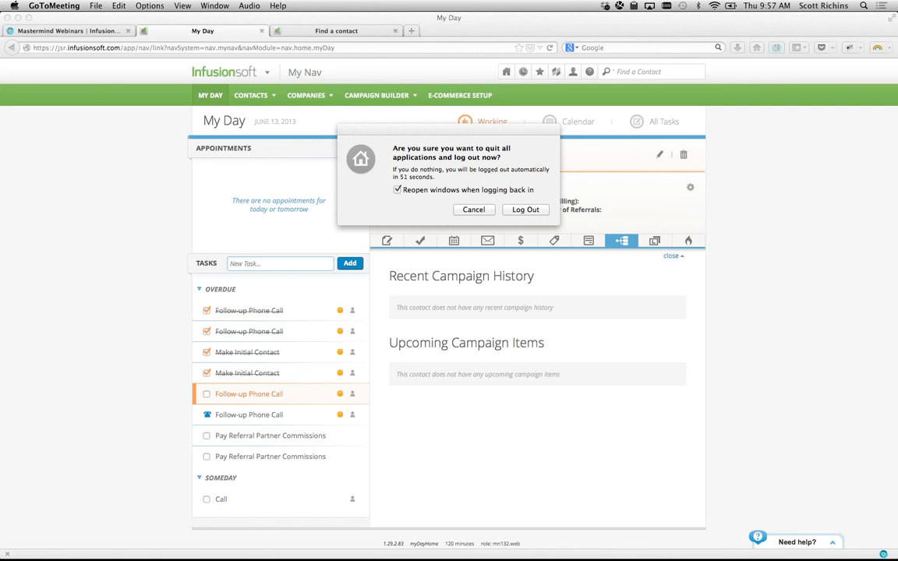
- Cancel the log-out confirmation and return to the contact's empty campaign history in Infusionsoft
key("Return")
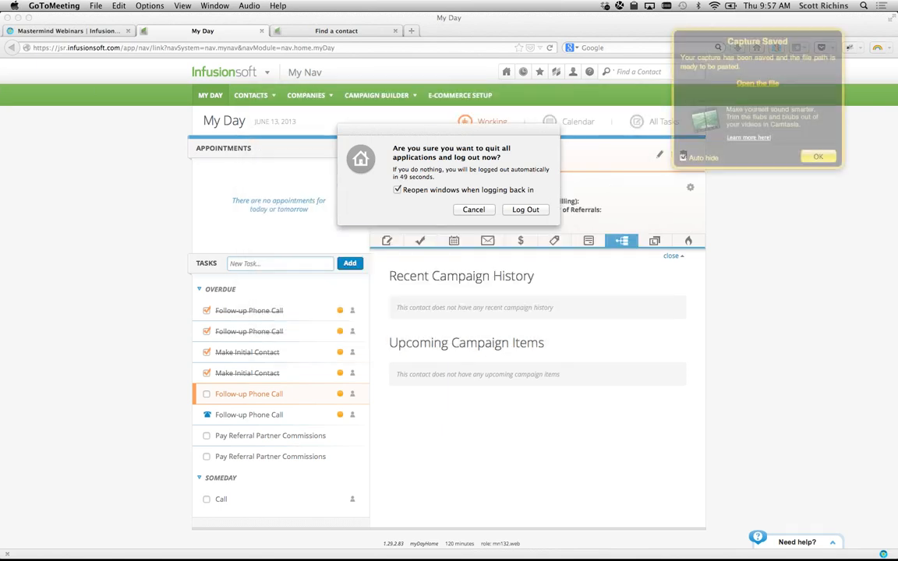
left_click(473, 209)
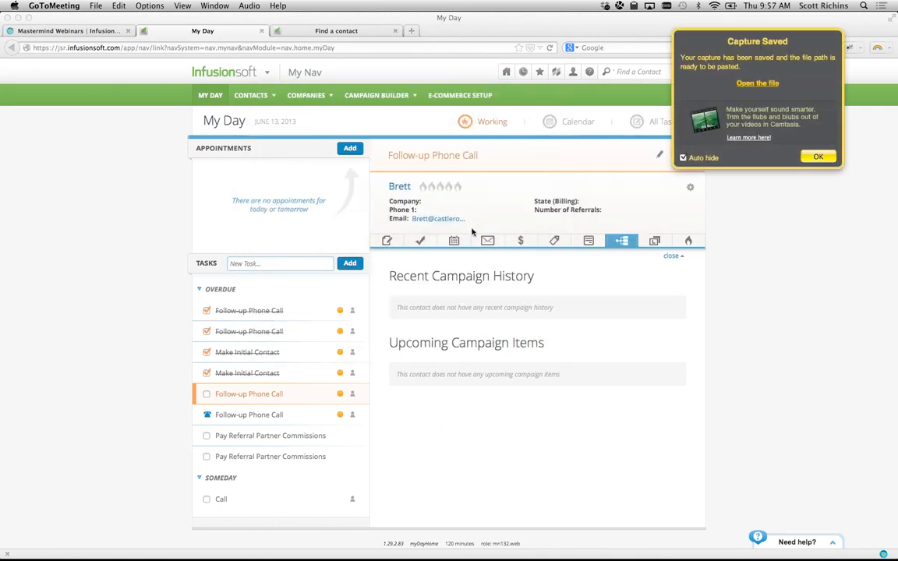
left_click(818, 157)
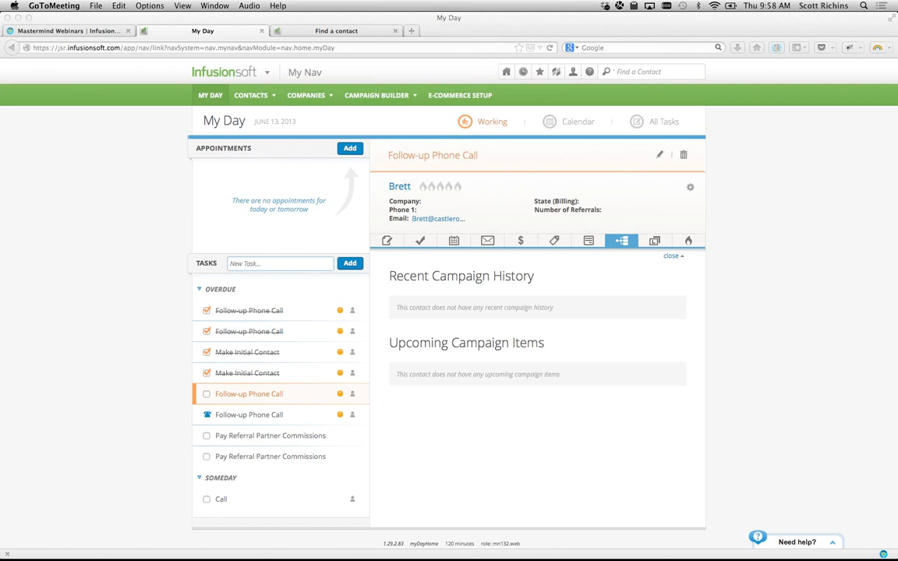
- Switch among the browser's Infusionsoft tabs, return to the My Day page, then switch apps
left_click(79, 193)
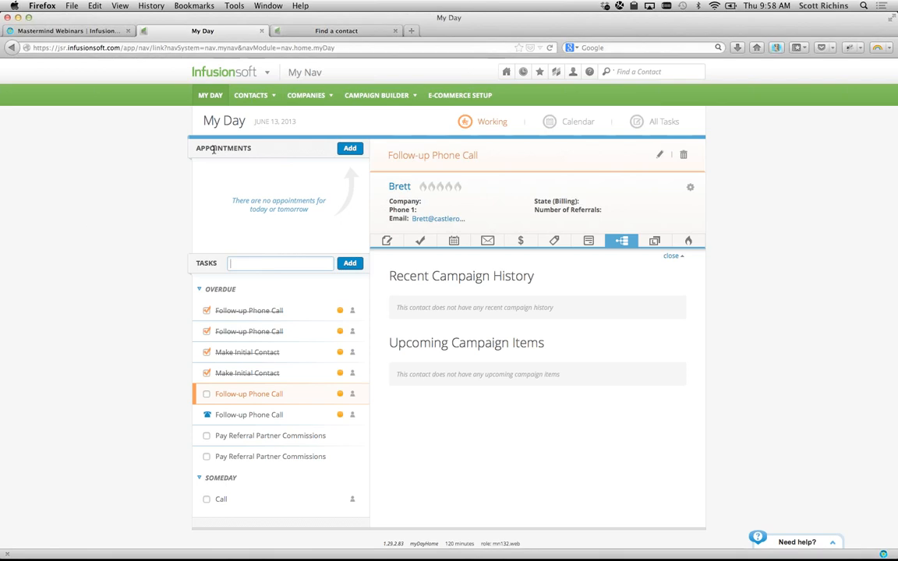
left_click(326, 31)
left_click(219, 32)
left_click(282, 31)
left_click(226, 31)
key("super+Tab")
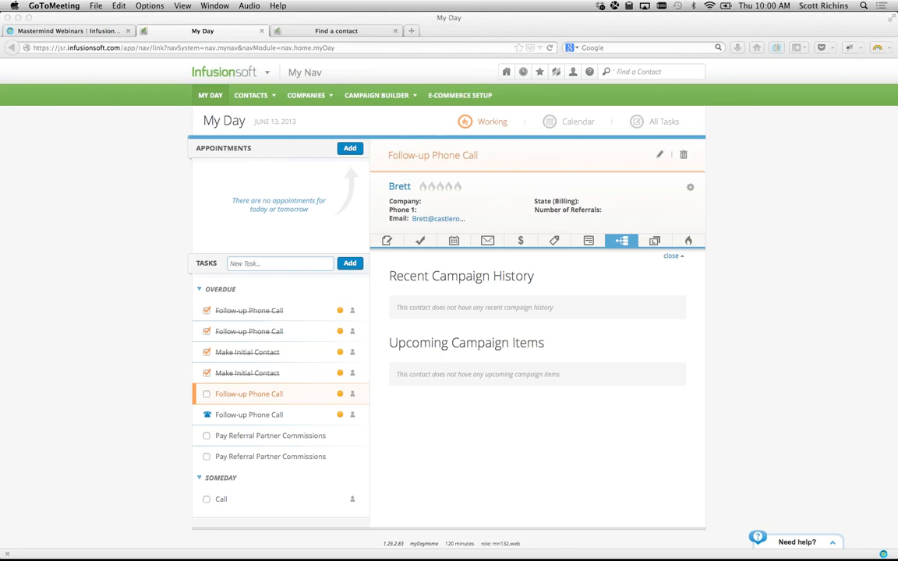
- Open Add a Contact, browse its form list keeping the standard form, then go back to My Day
left_click(226, 80)
mouse_move(234, 94)
left_click(258, 125)
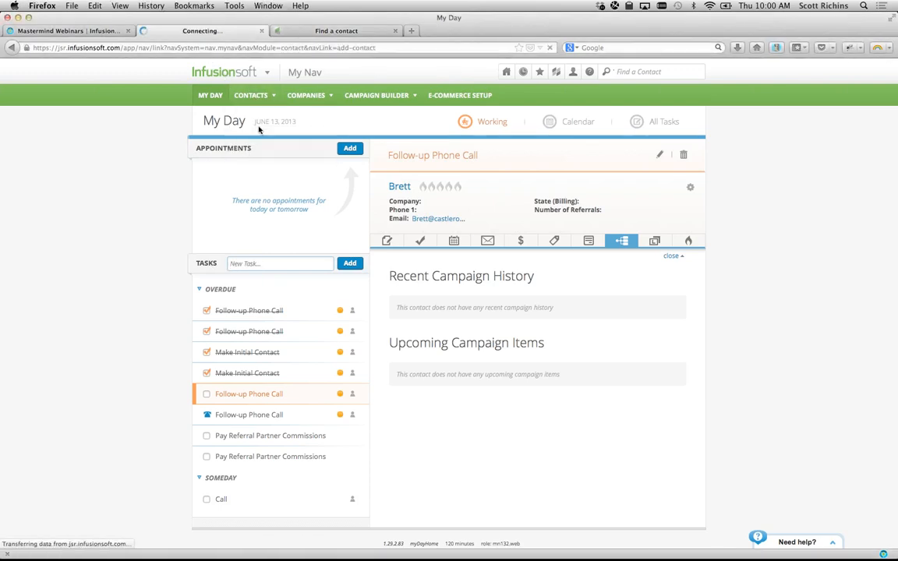
left_click(376, 154)
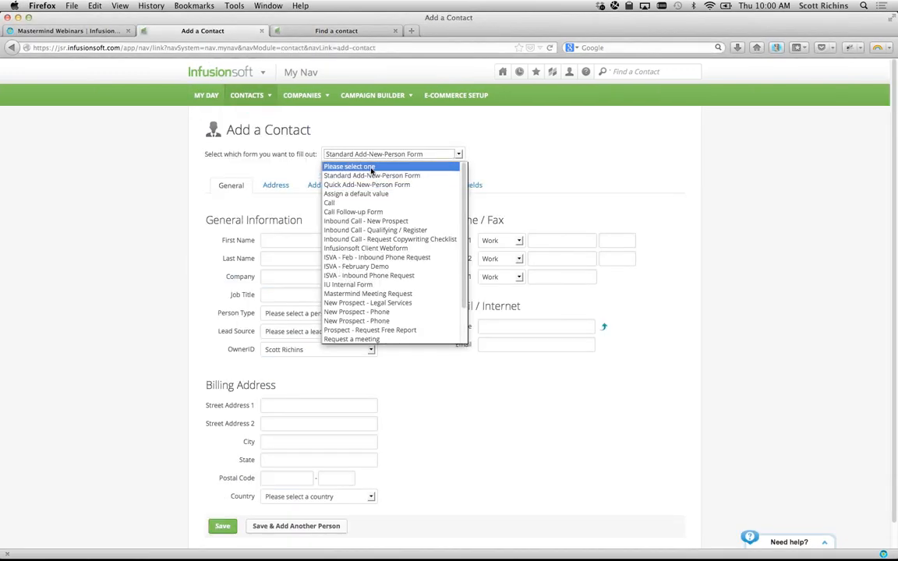
scroll(366, 269, "down", 3)
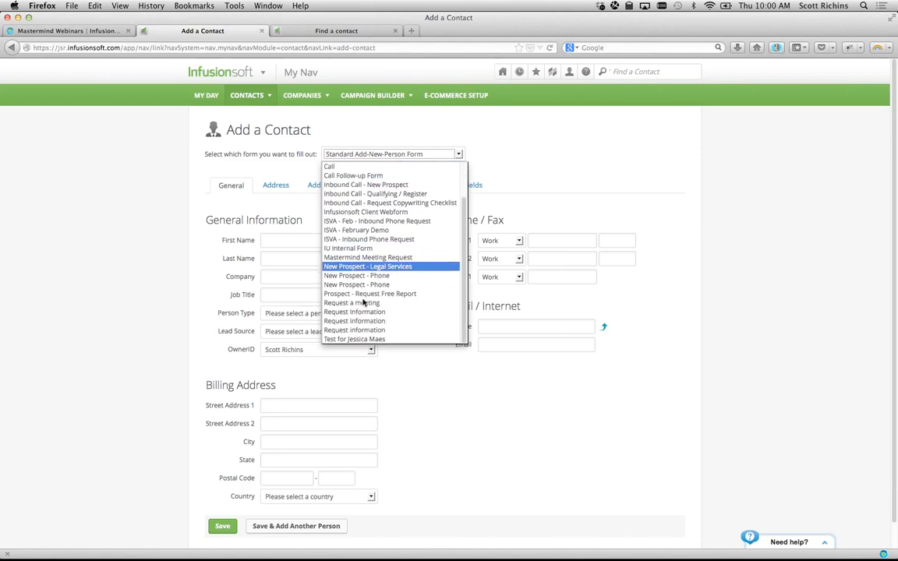
scroll(366, 297, "up", 3)
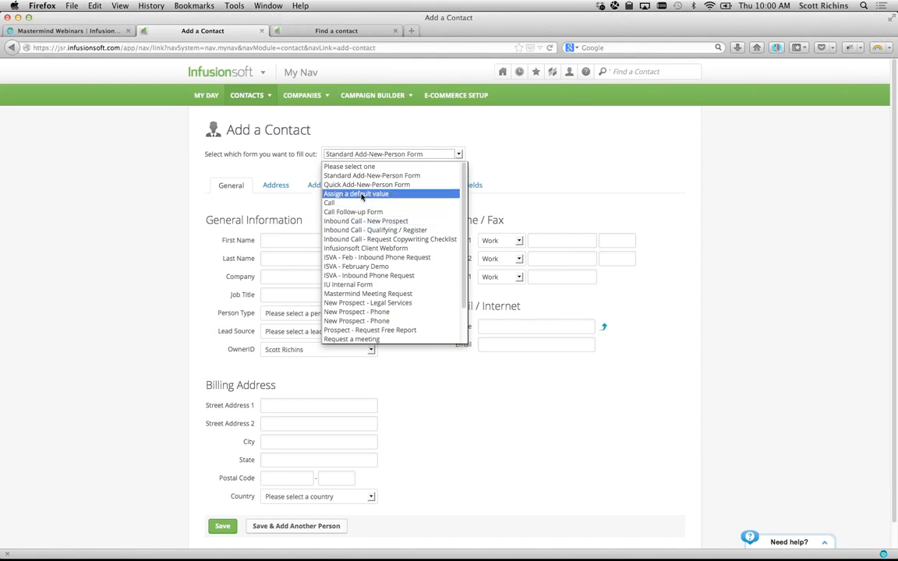
left_click(303, 167)
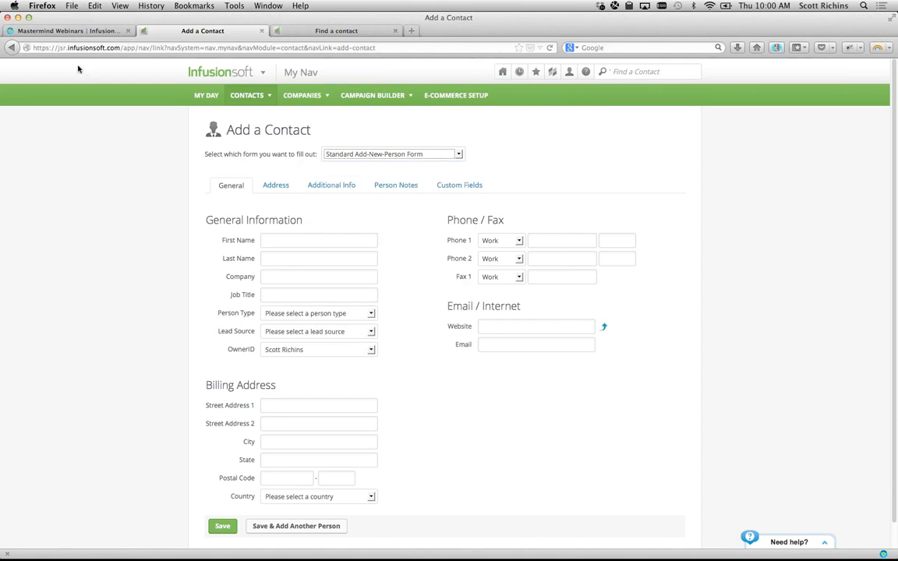
left_click(14, 48)
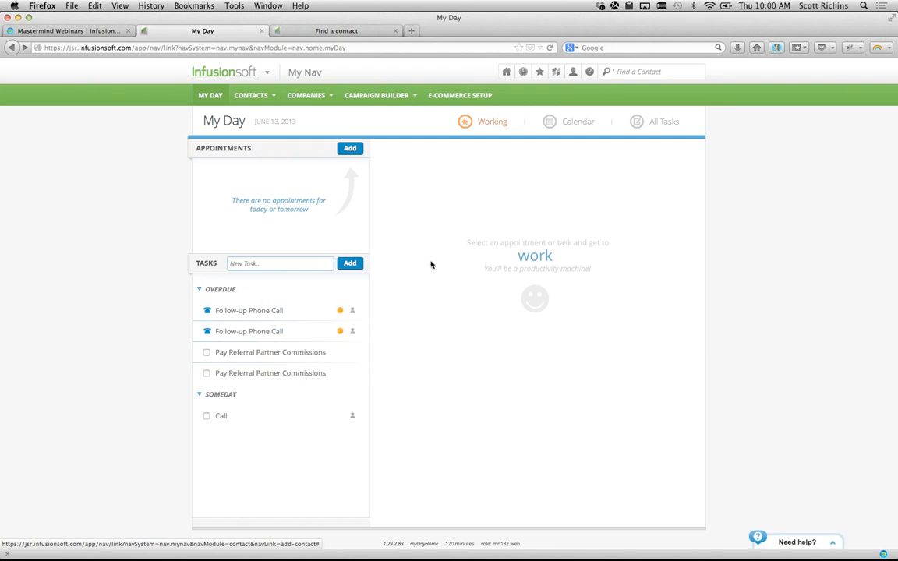
- Open the first Follow-up Phone Call task, browse its Internal Forms list, then open View Campaigns
left_click(250, 311)
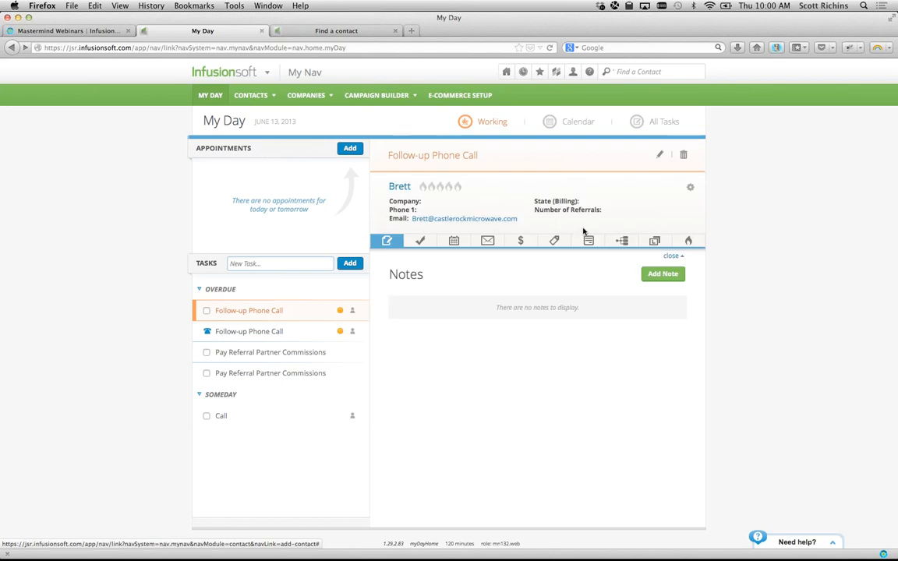
left_click(591, 240)
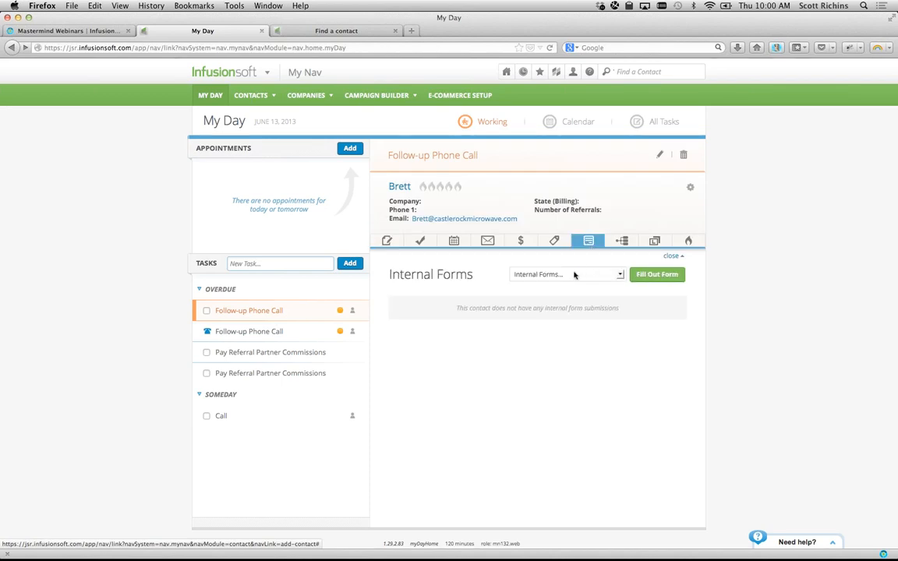
left_click(545, 275)
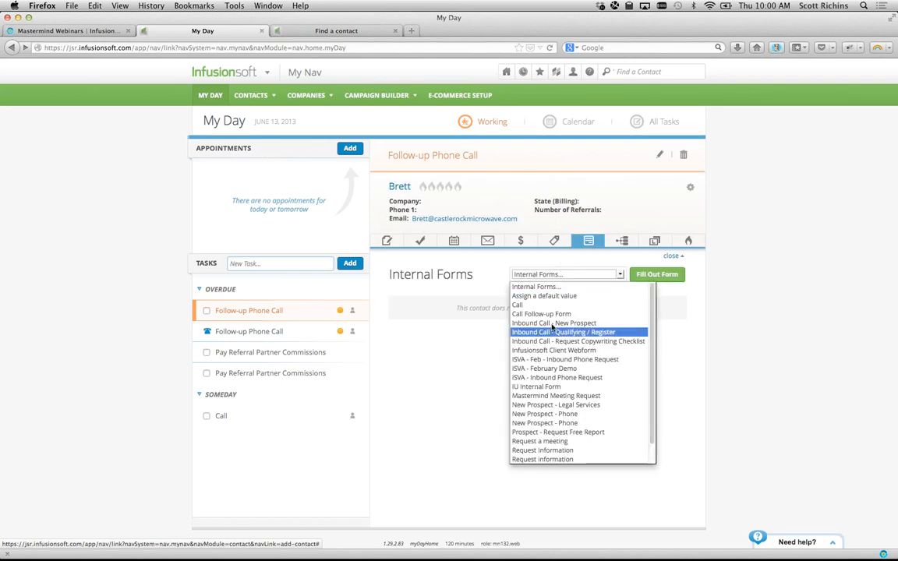
left_click(454, 315)
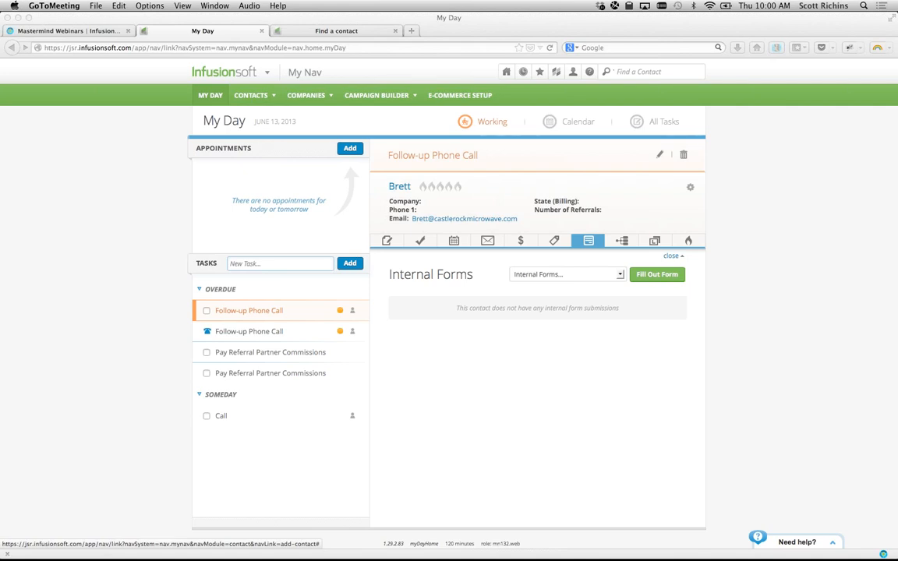
left_click(99, 234)
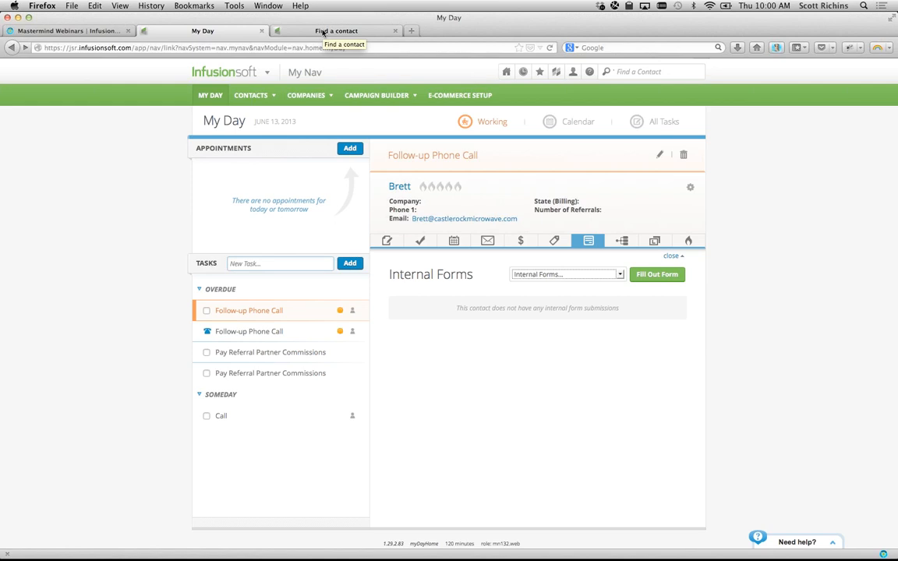
left_click(373, 113)
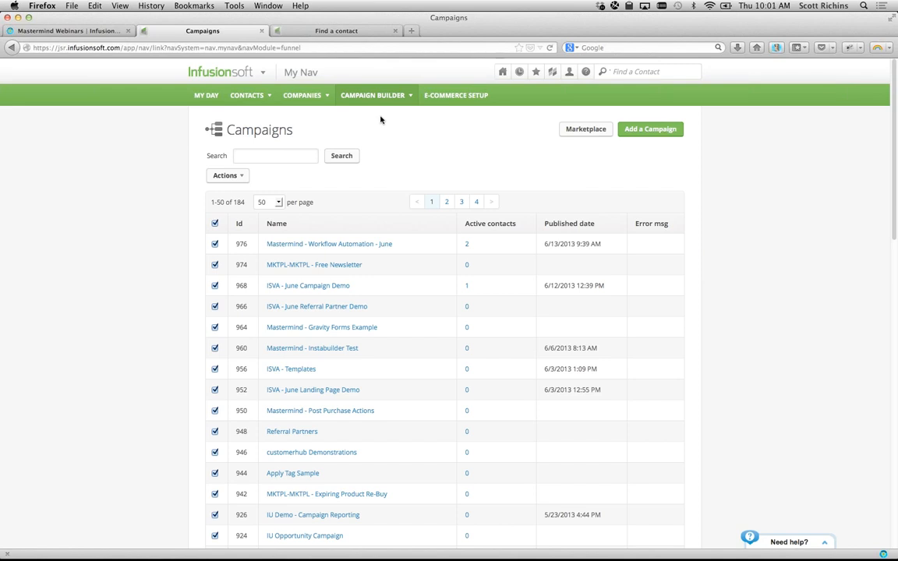
- Edit the Mastermind - Workflow Automation - June campaign and open the Request a meeting sequence's field timer
left_click(345, 244)
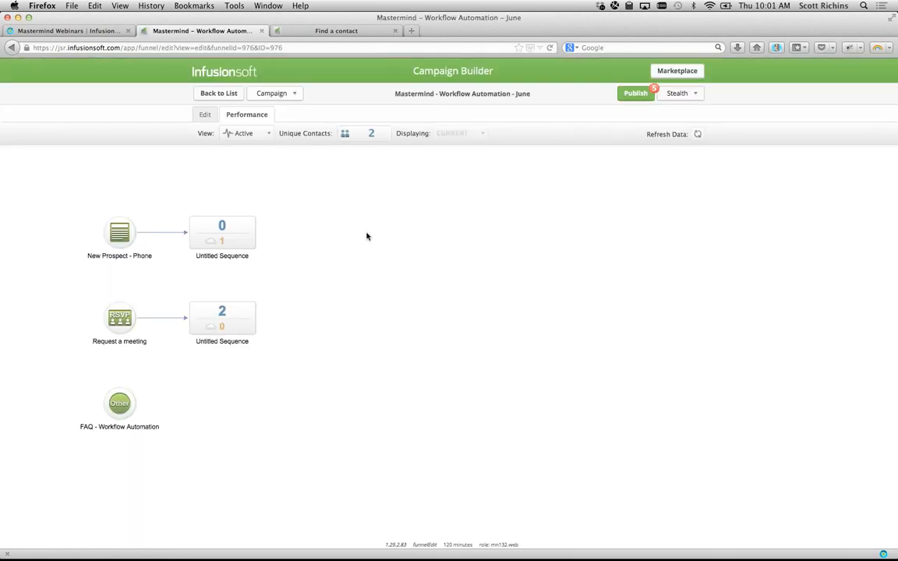
left_click(204, 115)
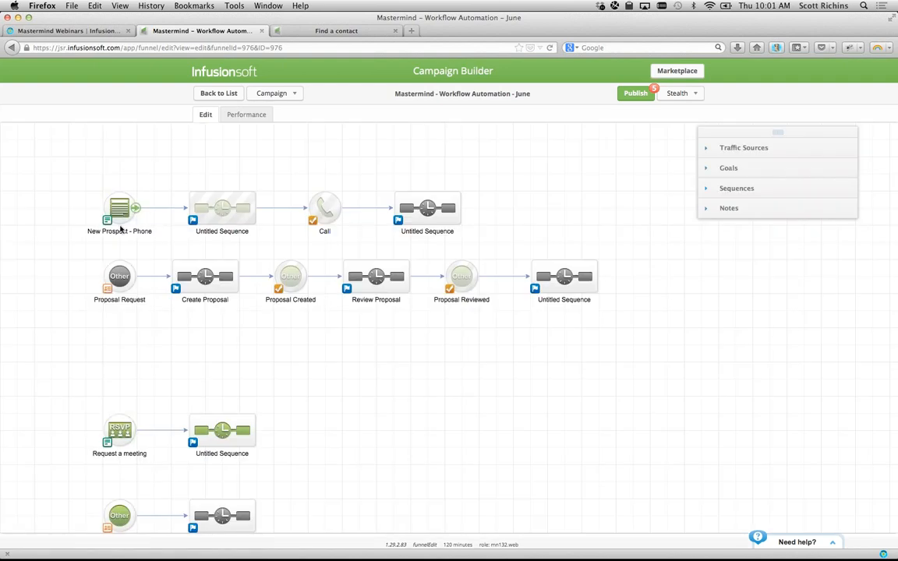
double_click(222, 430)
left_click_drag(178, 145, 282, 214)
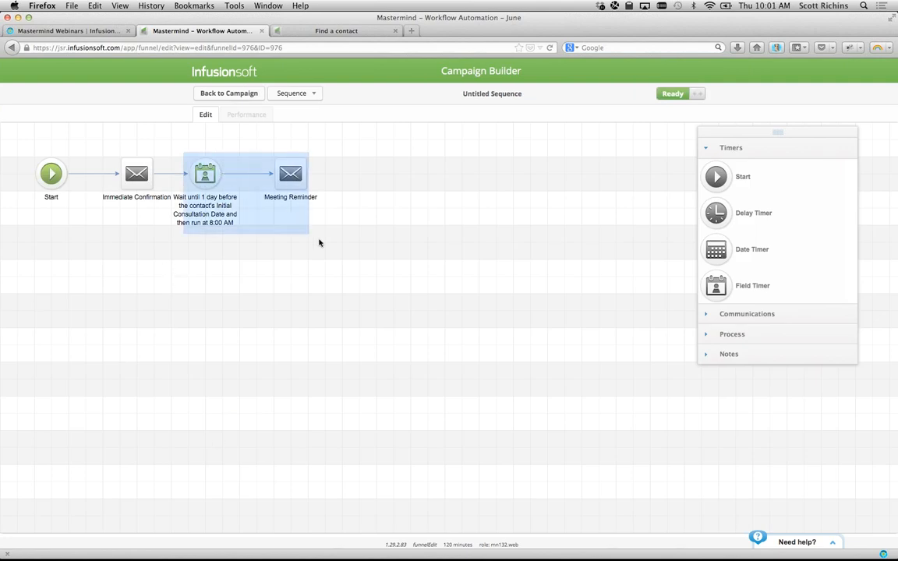
left_click_drag(194, 169, 210, 169)
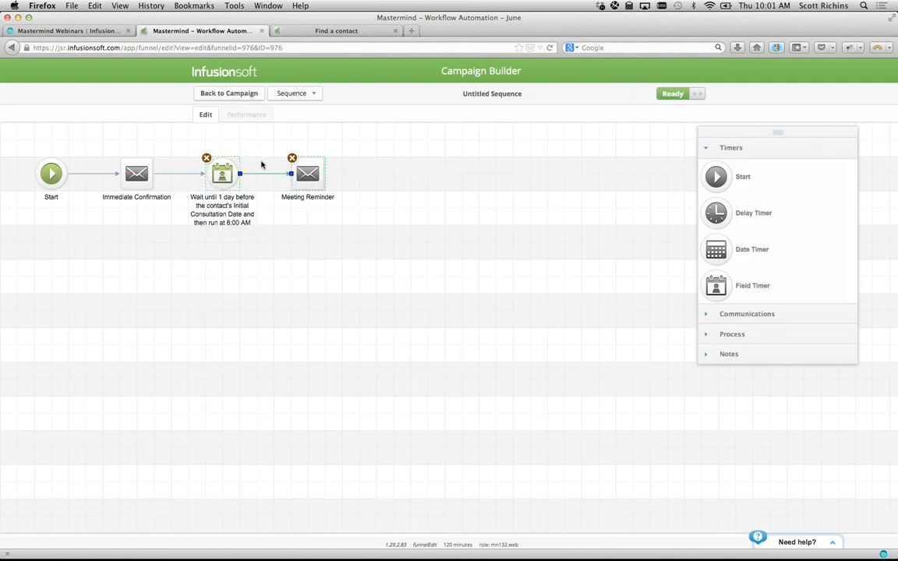
double_click(217, 176)
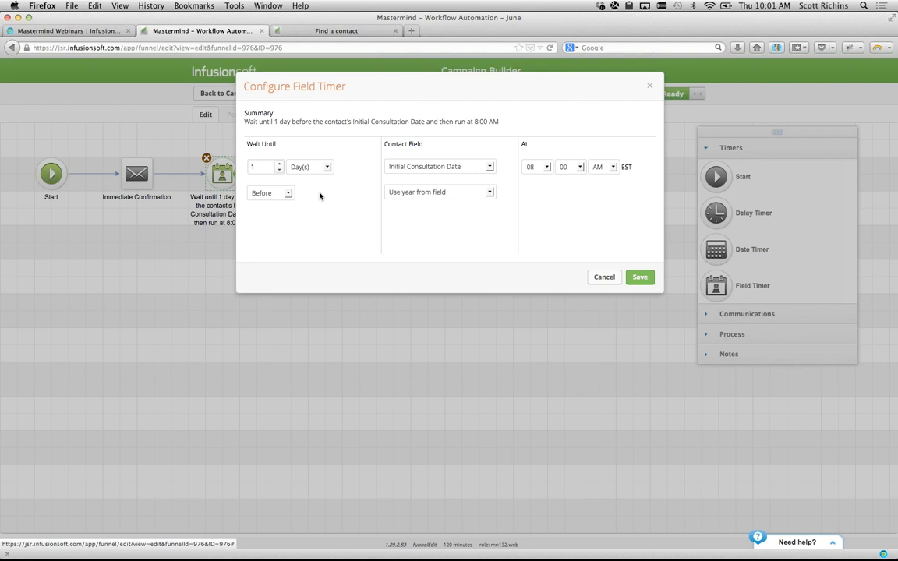
- Switch the timer's year option to Next occurrence, back to Use year from field, then cancel
left_click(471, 190)
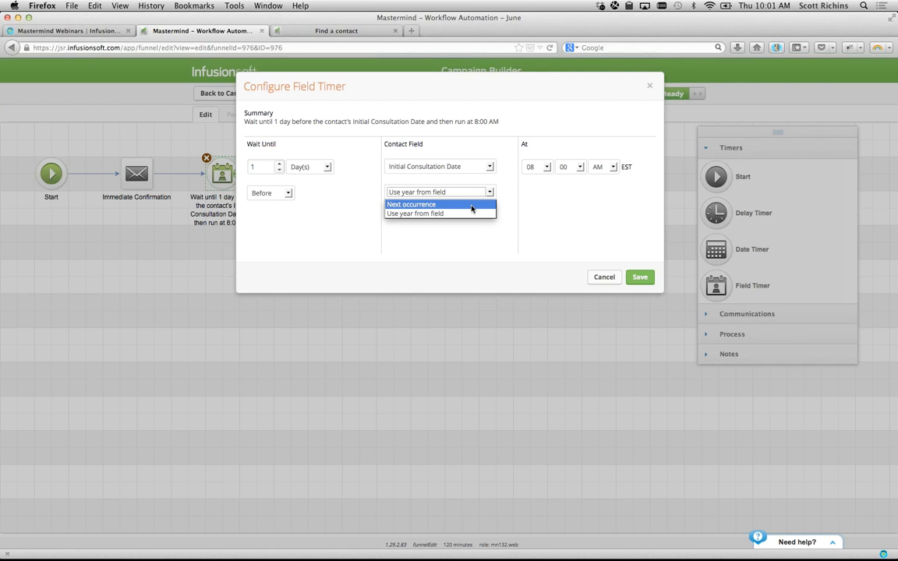
left_click(471, 207)
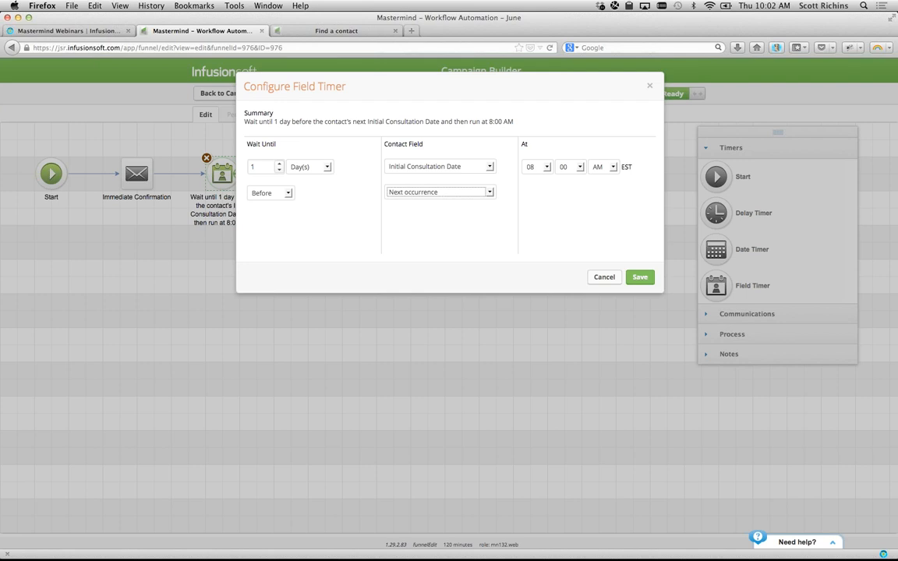
left_click(468, 192)
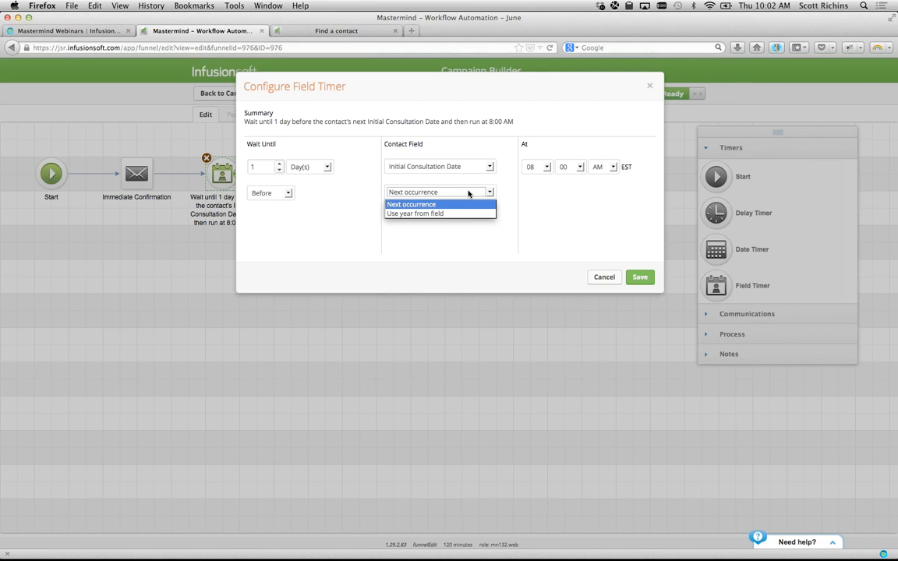
left_click(451, 213)
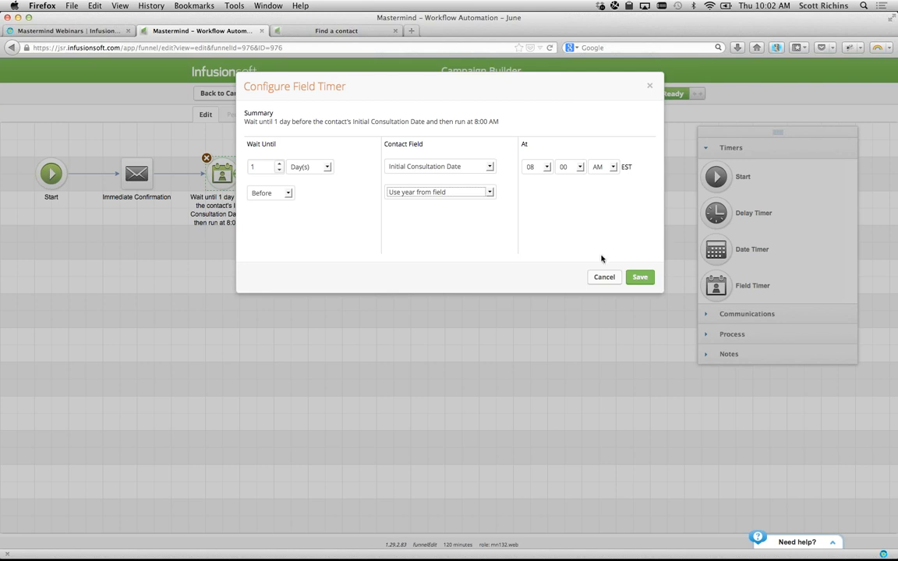
left_click(604, 277)
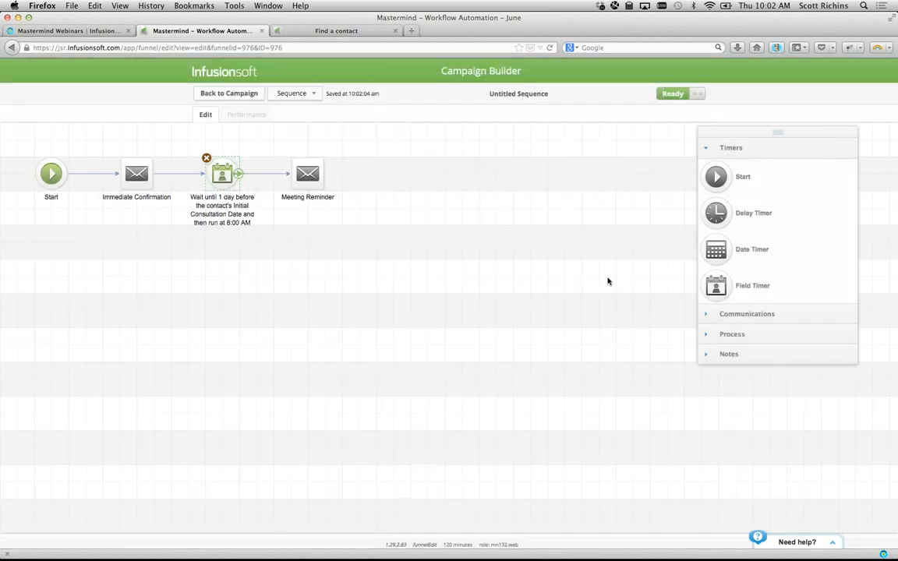
- Review pending changes and publish; dismiss the error that Proposal Created and Proposal Reviewed lack tasks
left_click(226, 94)
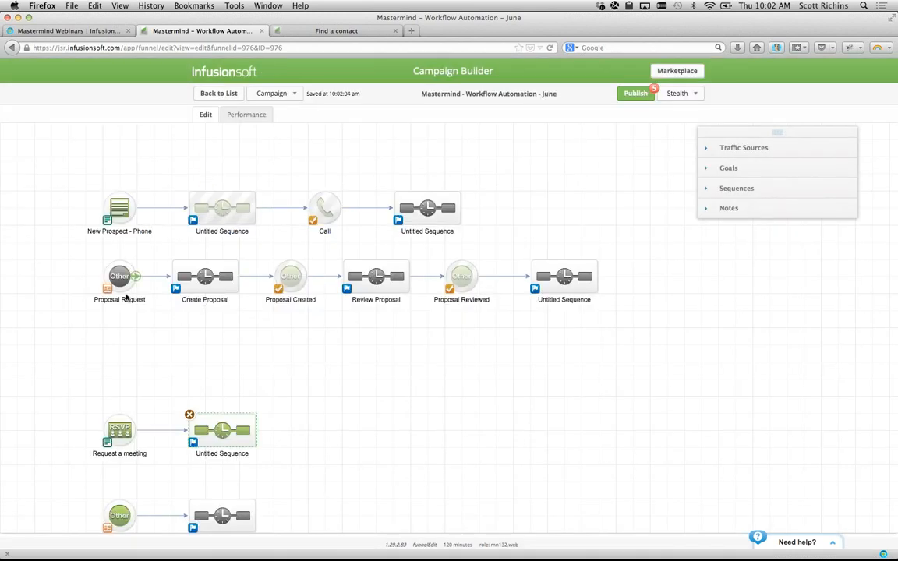
double_click(120, 426)
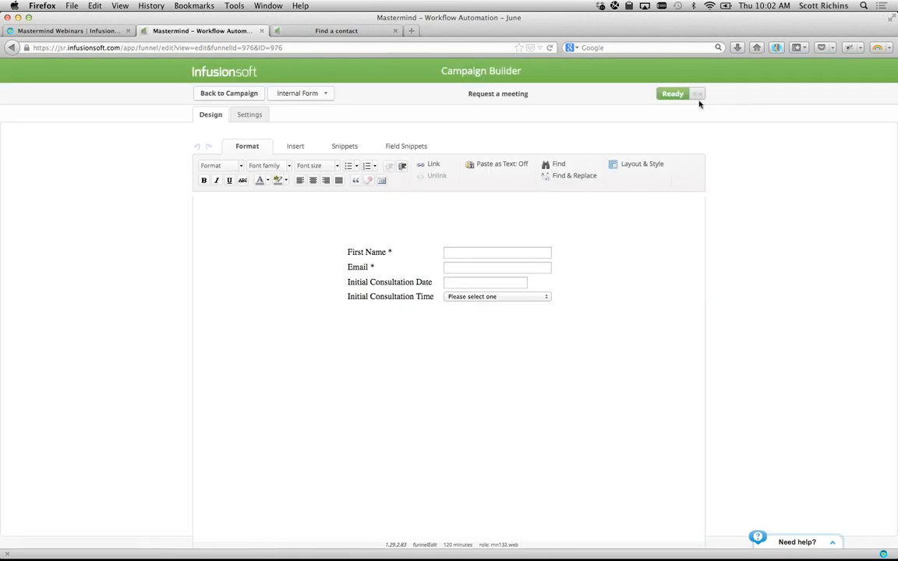
left_click(684, 94)
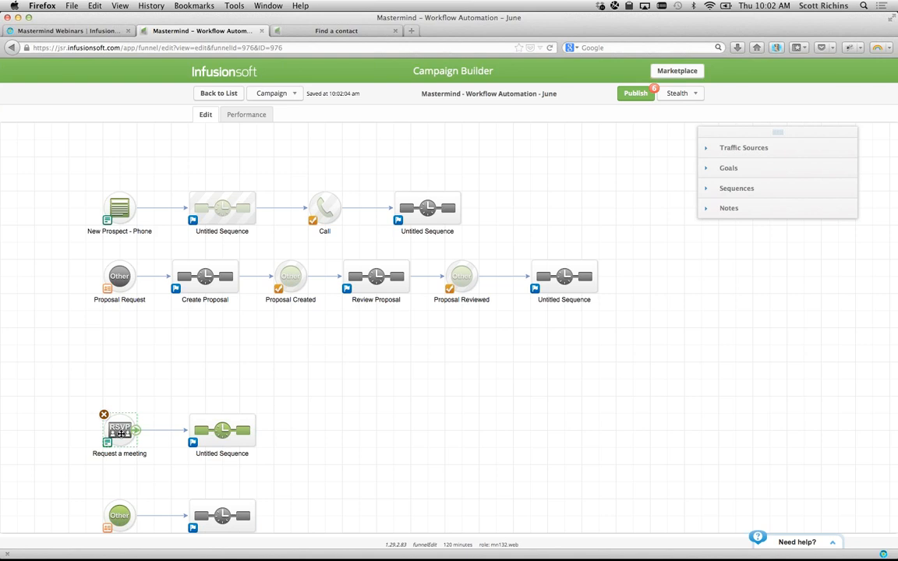
left_click(635, 93)
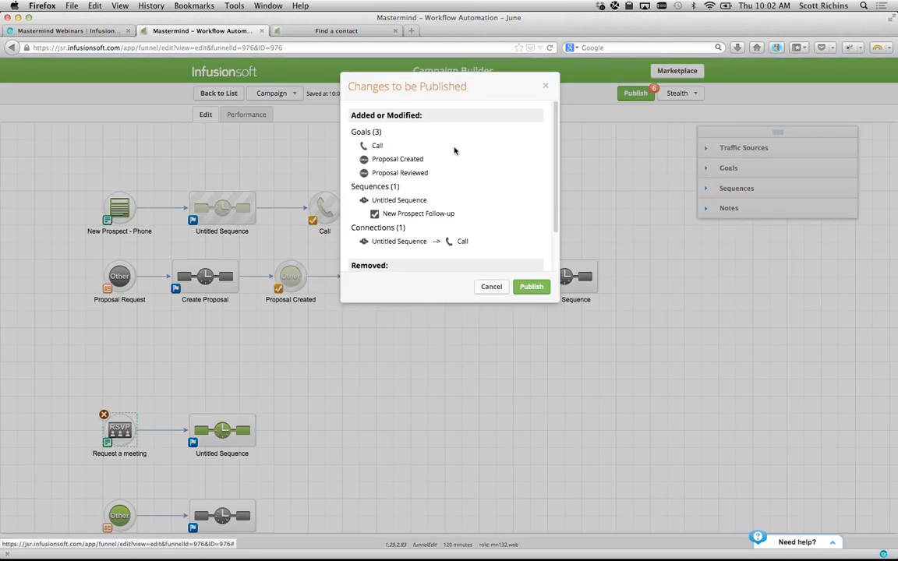
scroll(434, 164, "down", 2)
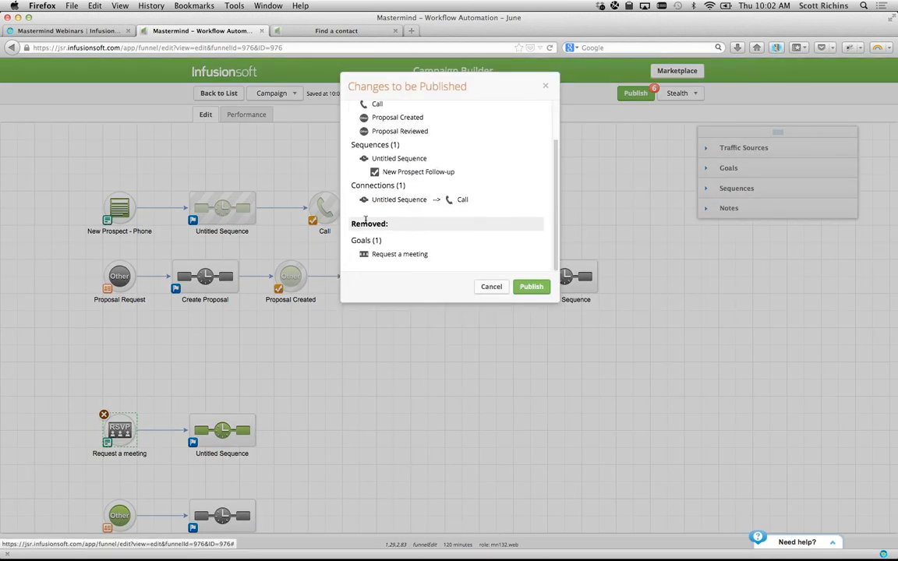
left_click(529, 287)
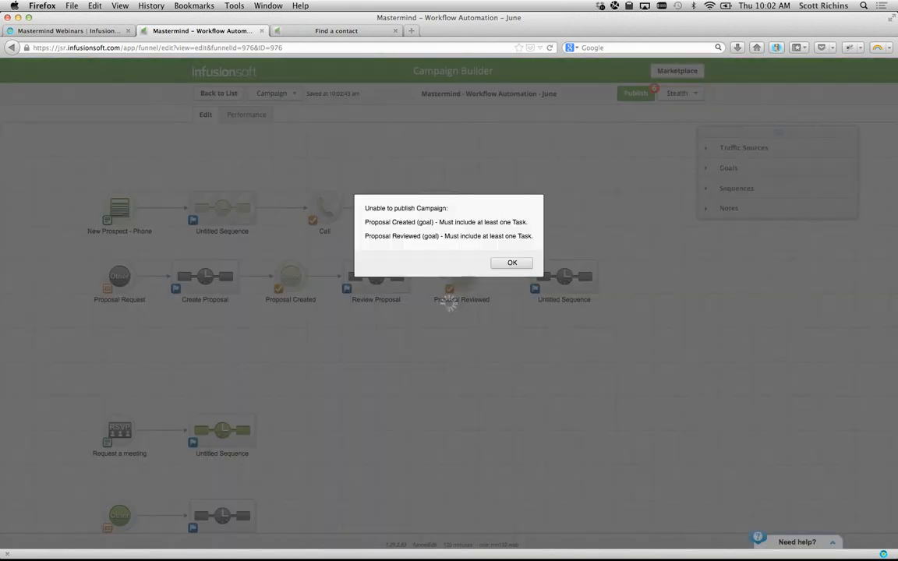
key("super+Tab")
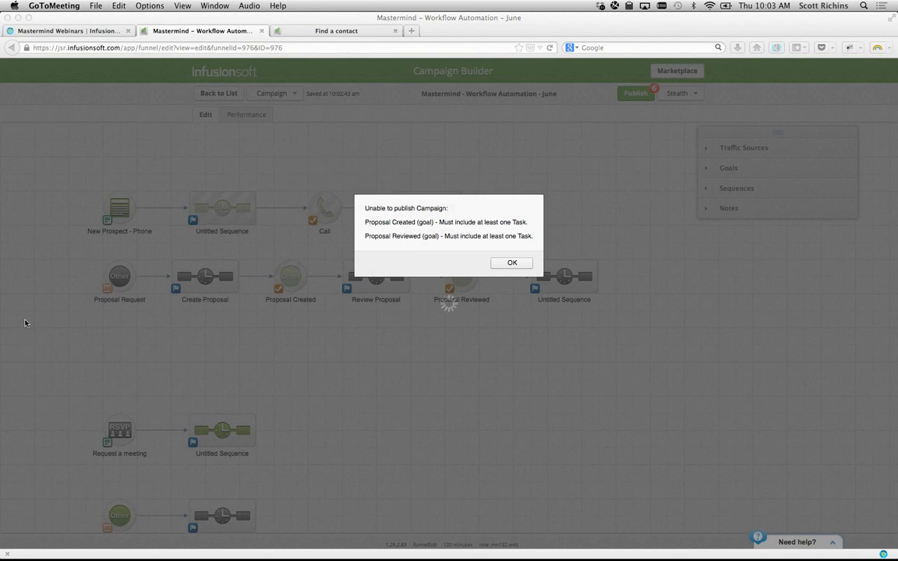
left_click(512, 265)
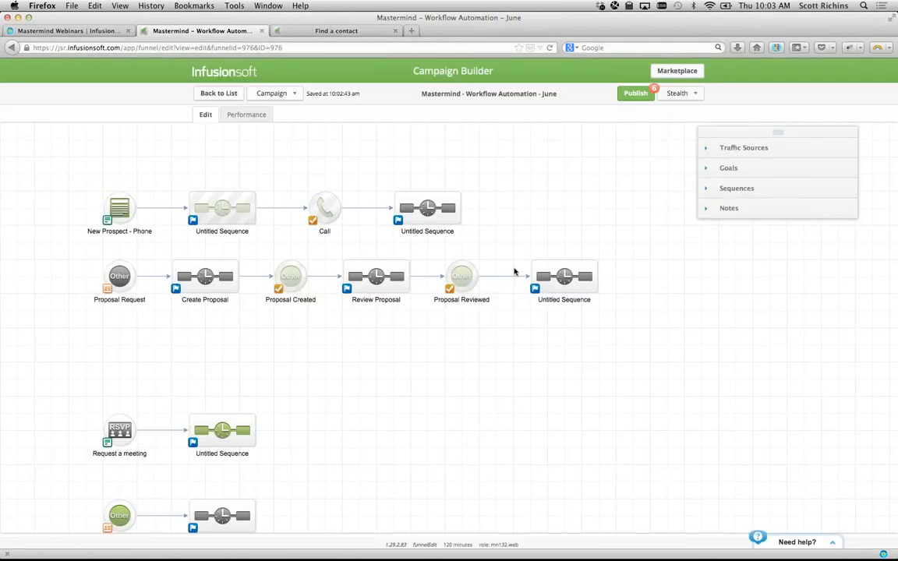
- Realign Proposal Request with Create Proposal and shift the meeting row's sequence up and right
mouse_move(409, 284)
left_click(205, 277)
left_click(373, 241)
left_click(115, 311)
left_click_drag(115, 311, 116, 362)
left_click_drag(119, 327, 119, 276)
left_click_drag(212, 426, 263, 393)
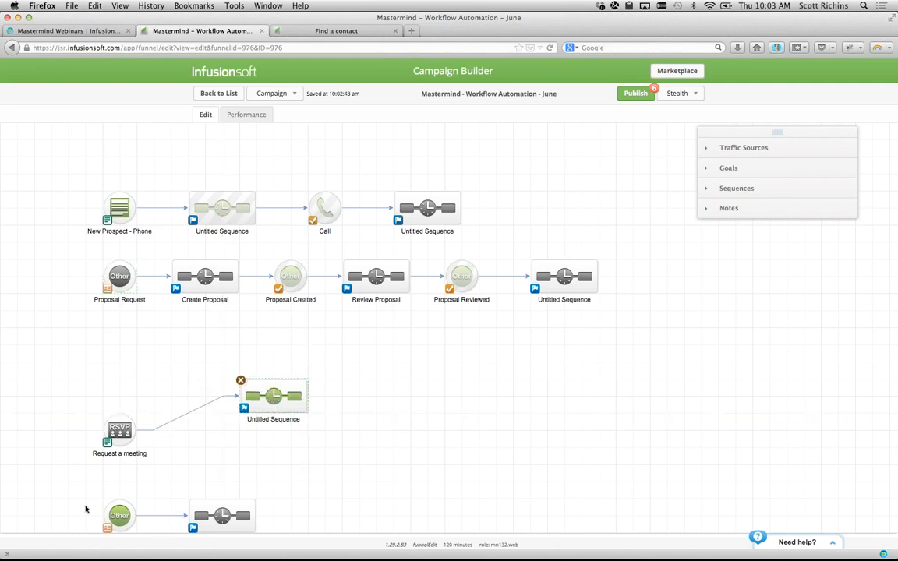
left_click(58, 480)
- Select both FAQ - Workflow Automation row items and move them lower on the canvas
scroll(64, 429, "down", 3)
left_click_drag(55, 367, 277, 464)
left_click_drag(221, 425, 221, 475)
left_click(188, 404)
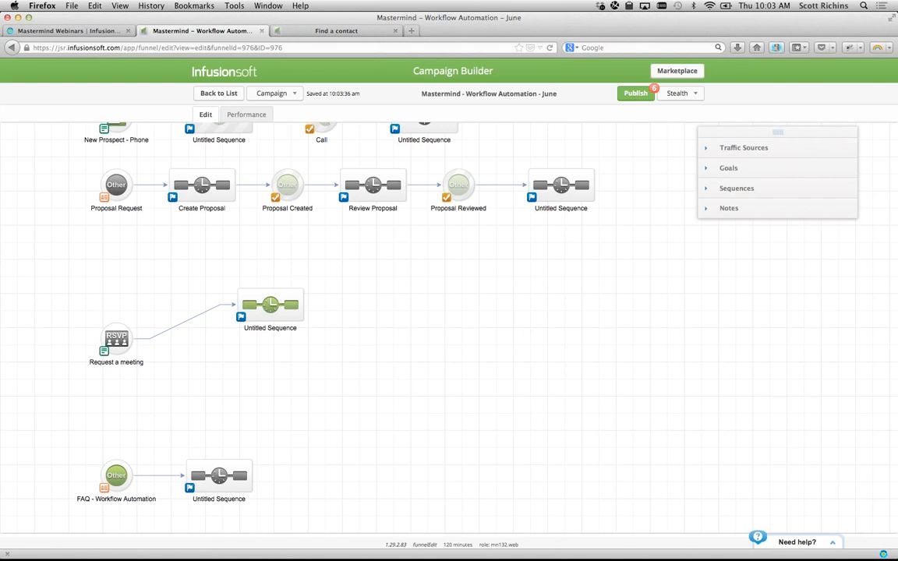
key("super+Tab")
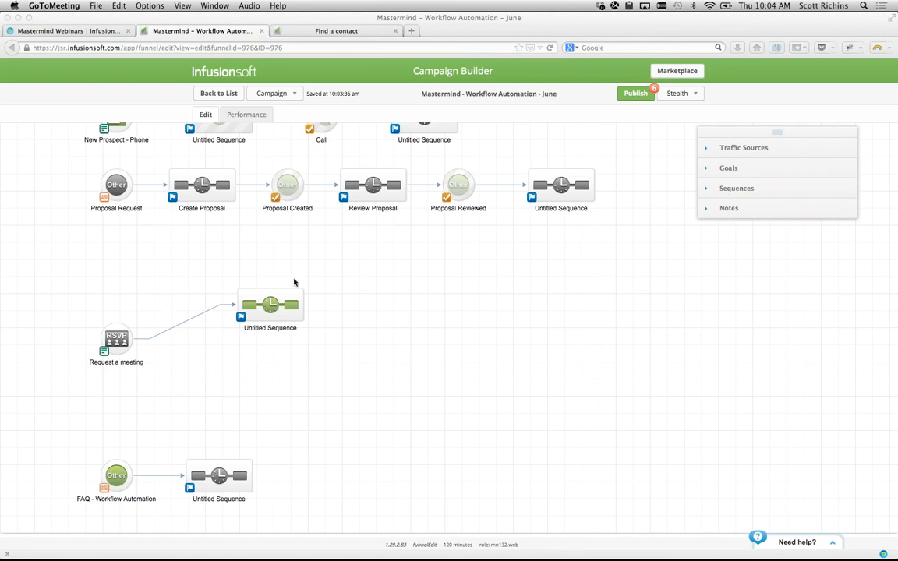
- Move the meeting sequence back beside Request a meeting and open its Immediate Confirmation email
left_click(315, 266)
left_click_drag(259, 305, 226, 335)
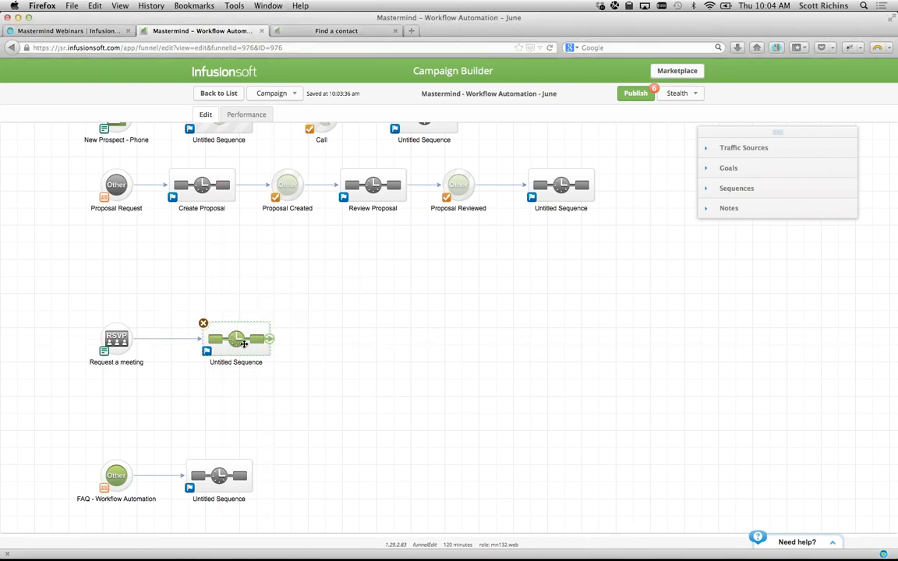
double_click(234, 334)
double_click(134, 176)
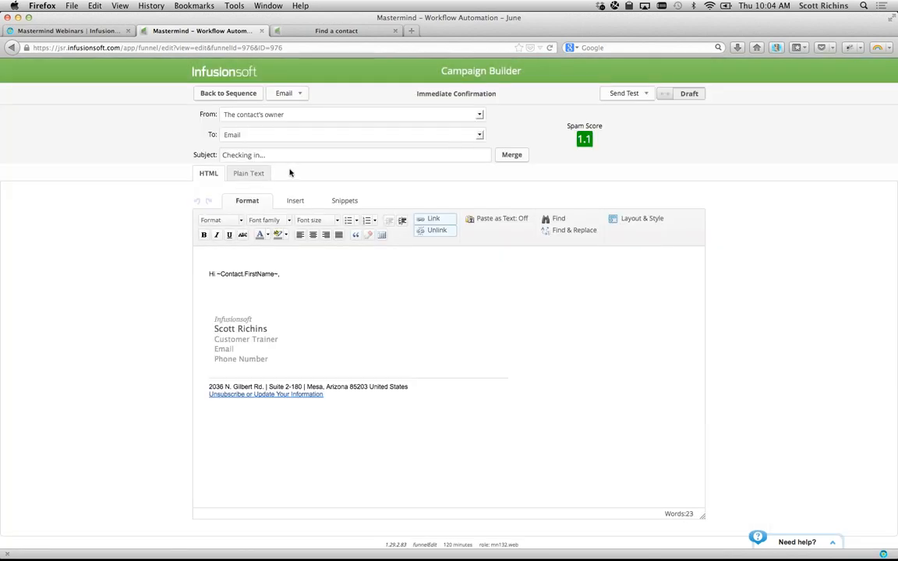
- Set the email's To recipient to Other with ~Contact.Email~, then click into the greeting text
left_click(238, 134)
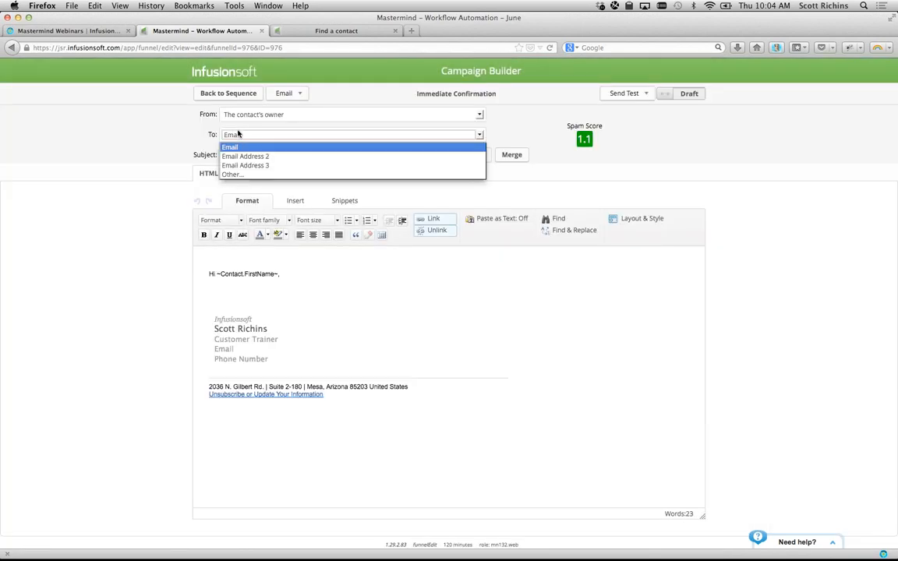
left_click(226, 134)
left_click(226, 134)
left_click(226, 173)
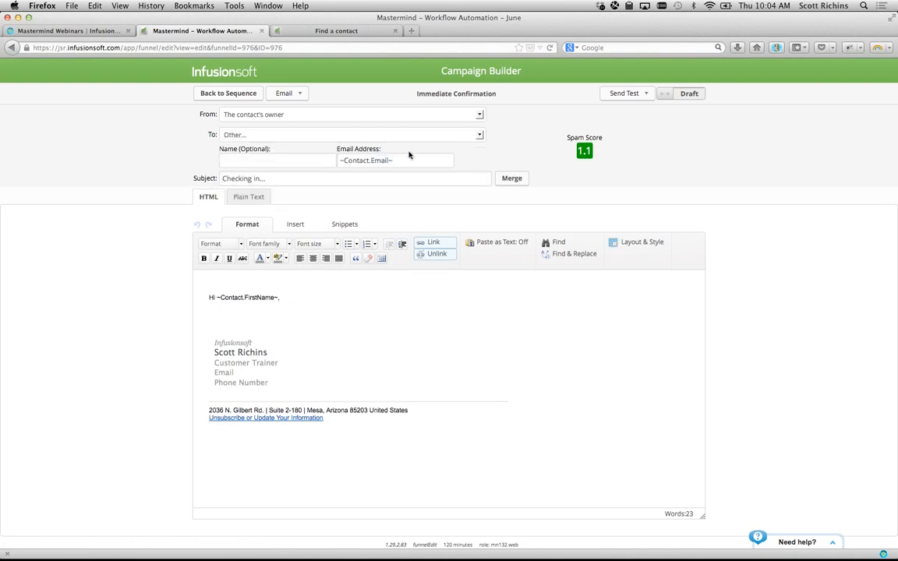
left_click_drag(392, 160, 301, 140)
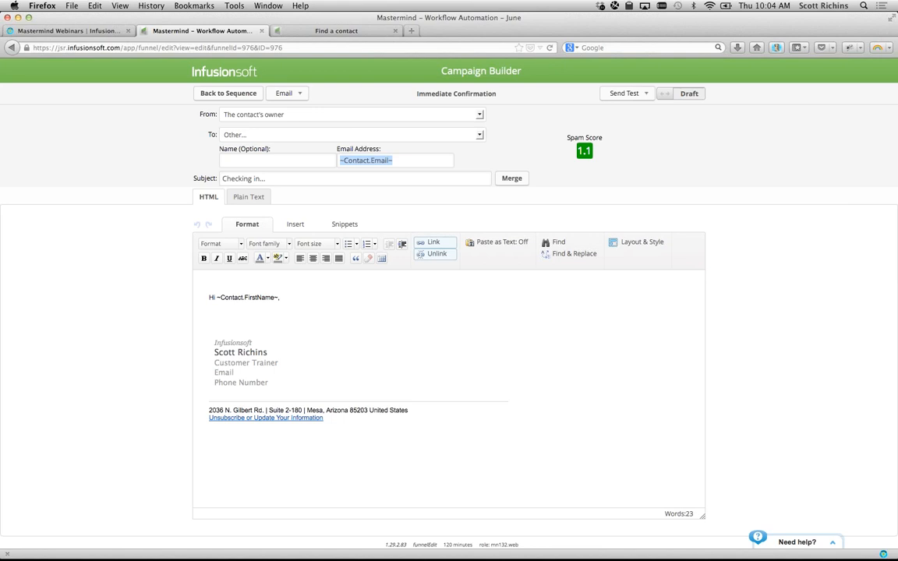
left_click(230, 145)
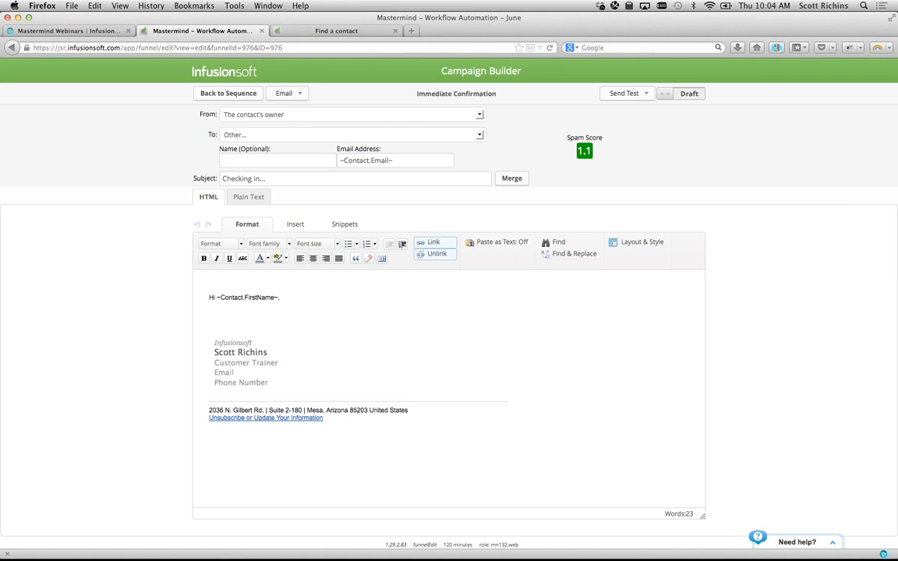
left_click(309, 321)
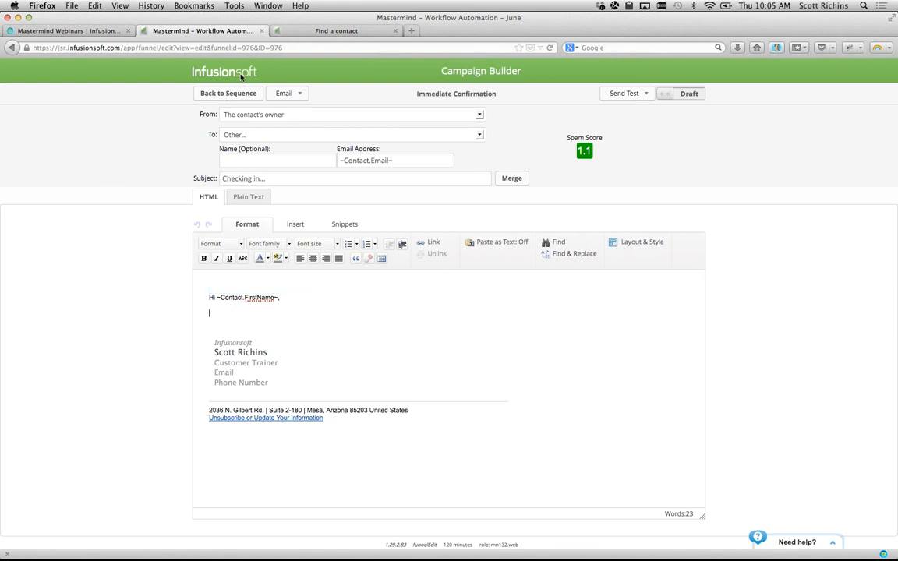
- Back on the campaign canvas, add a Sign up for newsletter goal above Request a meeting
left_click(228, 92)
left_click(231, 92)
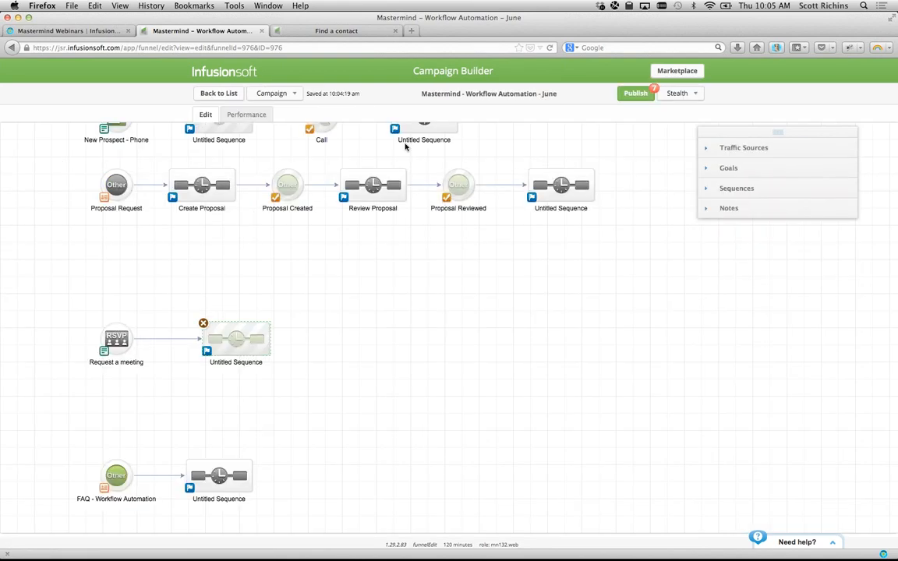
left_click(711, 148)
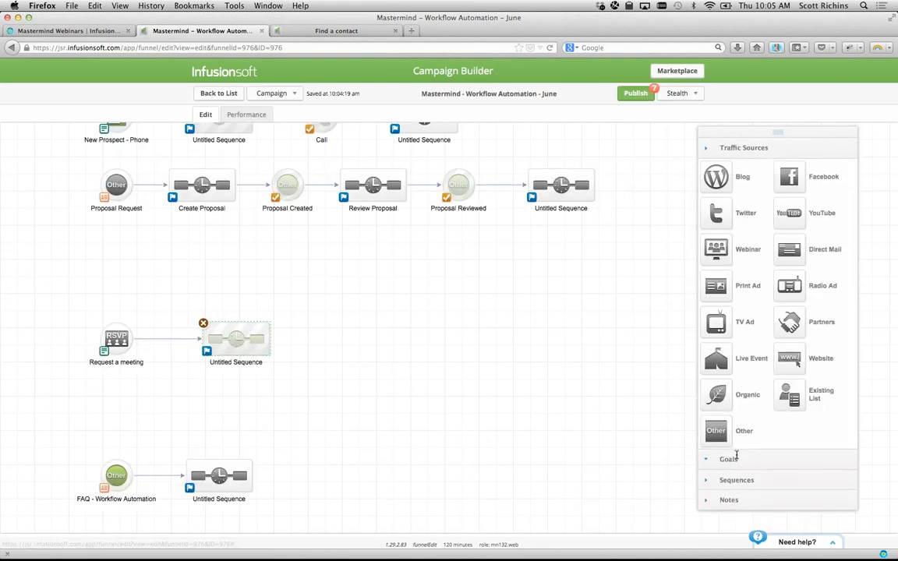
left_click(721, 459)
left_click_drag(705, 202, 110, 279)
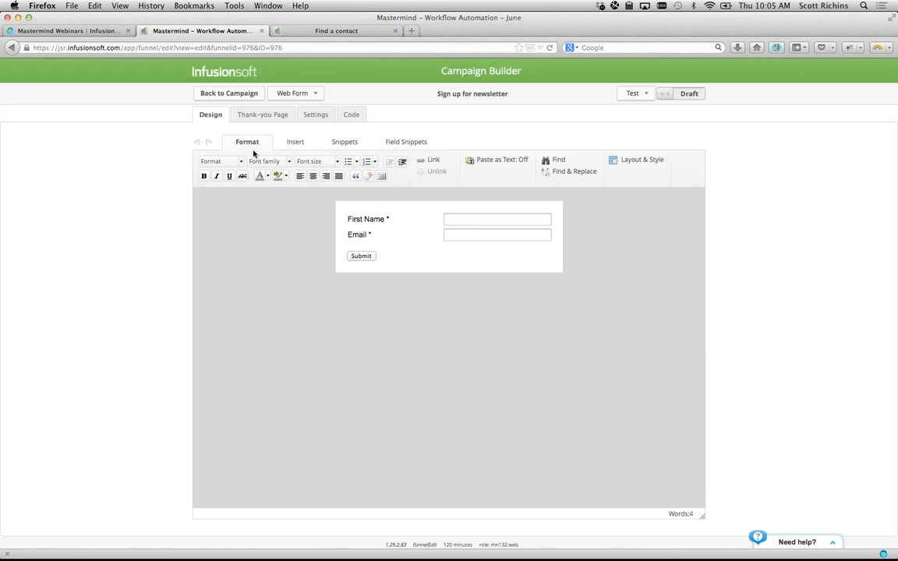
- Review the Settings tabs of the newsletter web form and the Request a meeting form
left_click(320, 113)
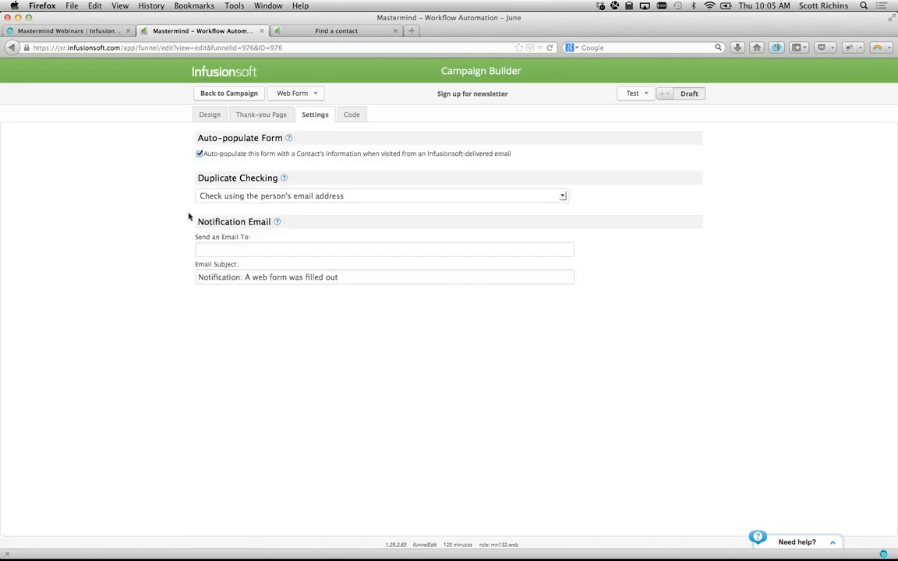
left_click_drag(195, 224, 310, 218)
left_click(119, 231)
left_click(233, 93)
double_click(114, 342)
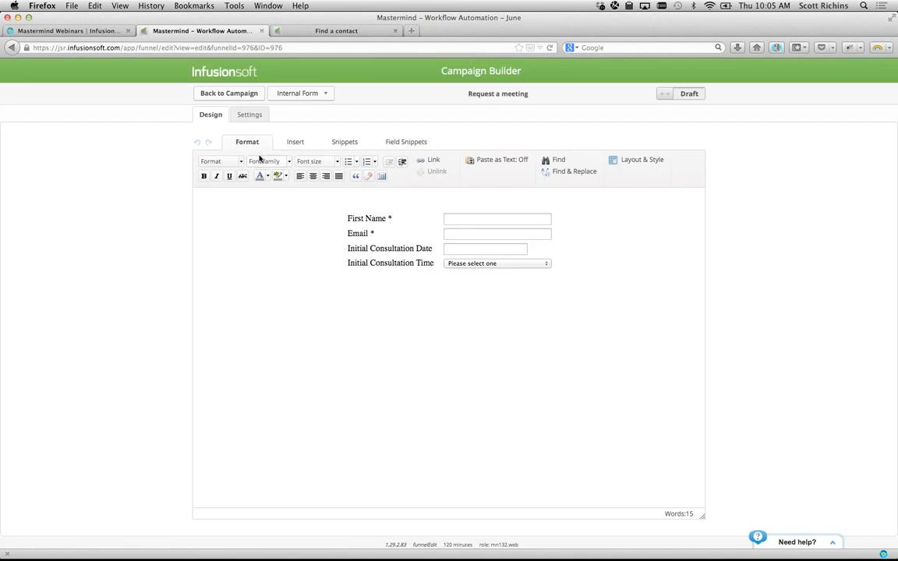
left_click(250, 115)
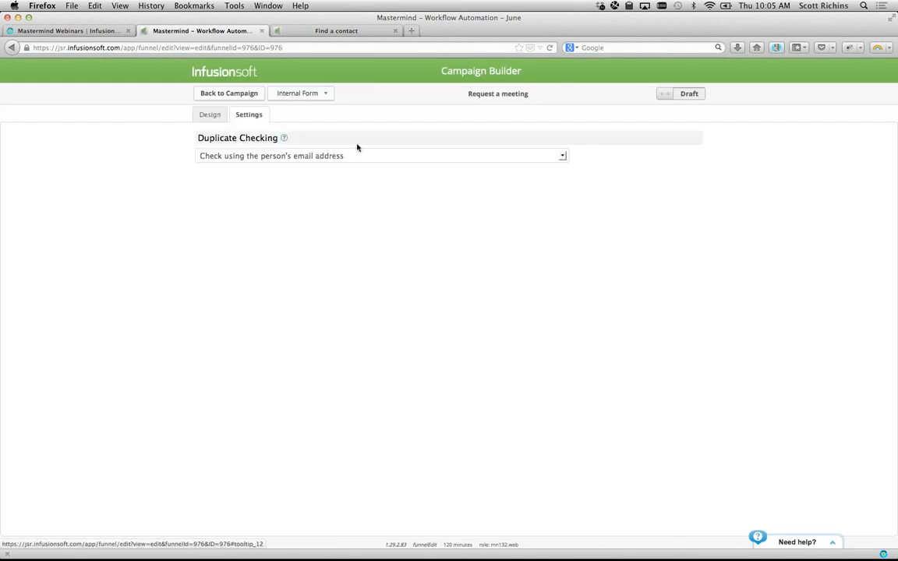
left_click(206, 93)
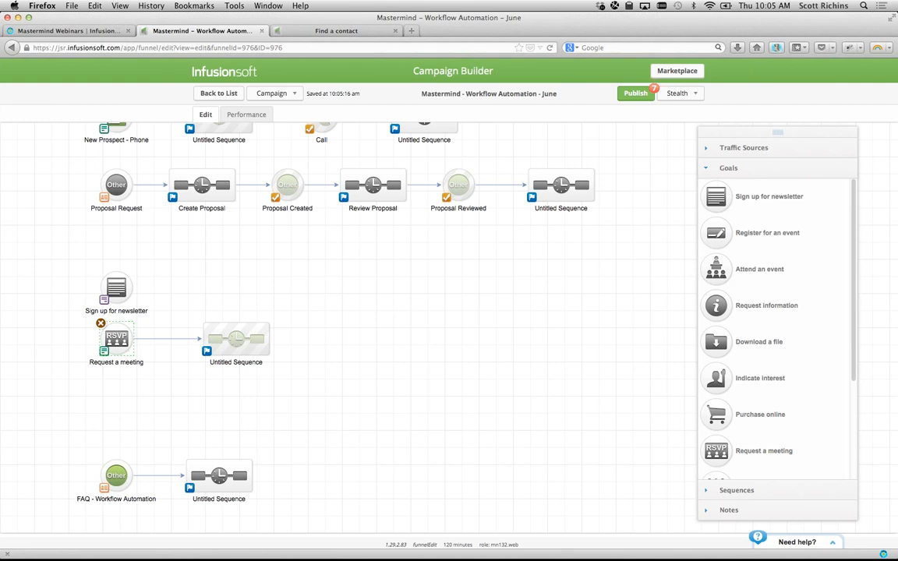
key("super+Tab")
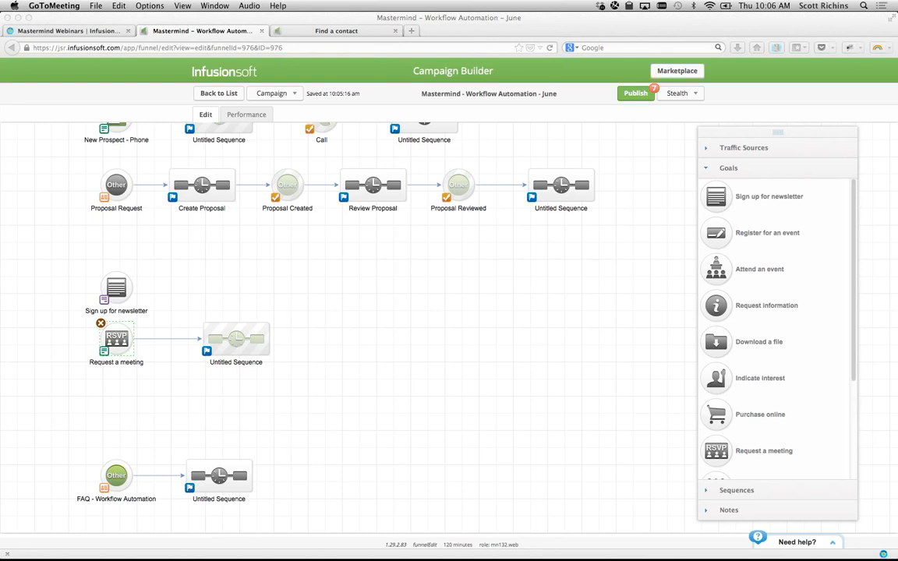
- On the Find a contact page, browse the contact's internal forms list without choosing one
left_click(302, 36)
left_click(302, 31)
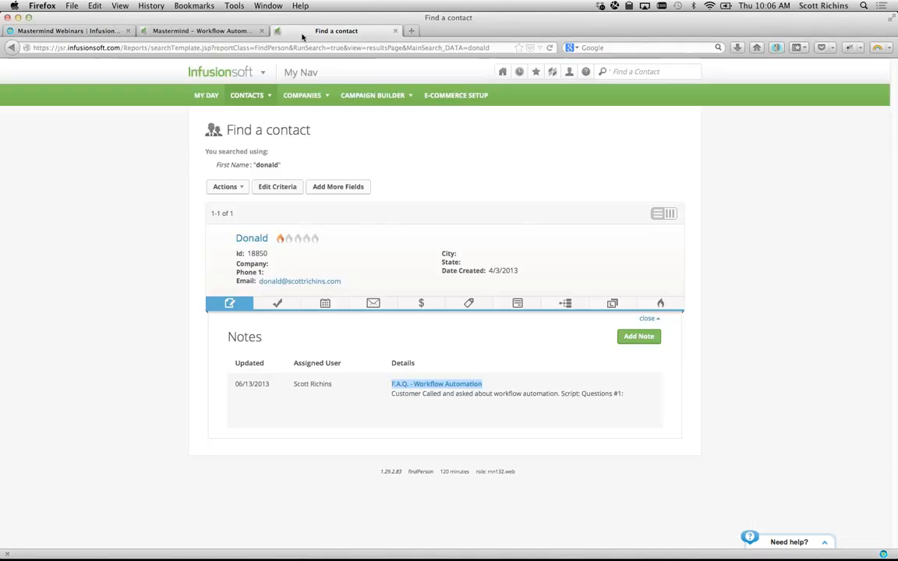
left_click(528, 303)
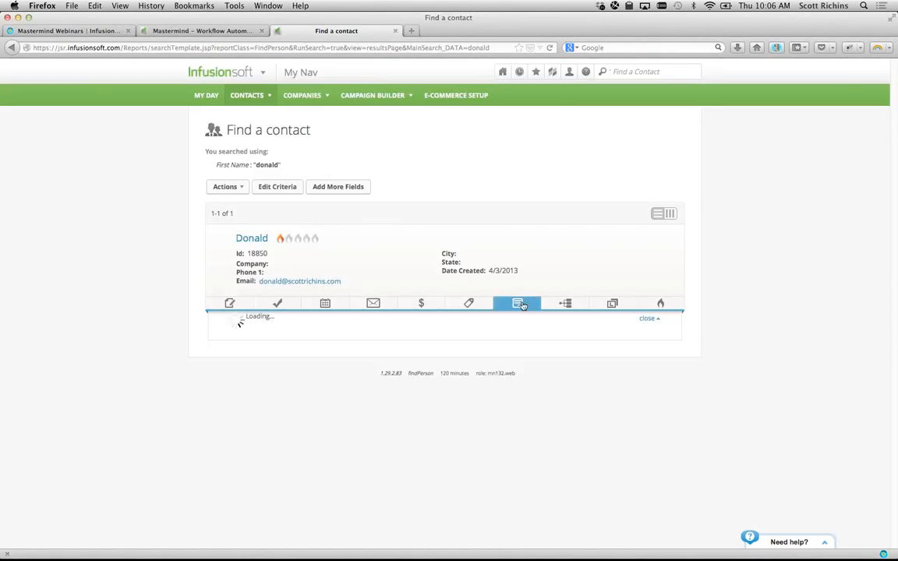
left_click(556, 338)
scroll(559, 439, "down", 1)
scroll(560, 439, "up", 1)
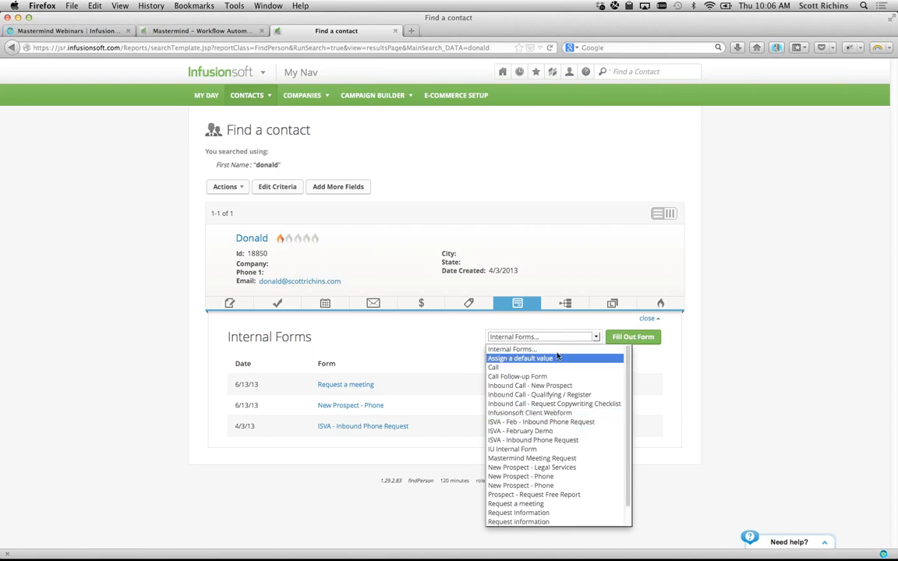
left_click(372, 321)
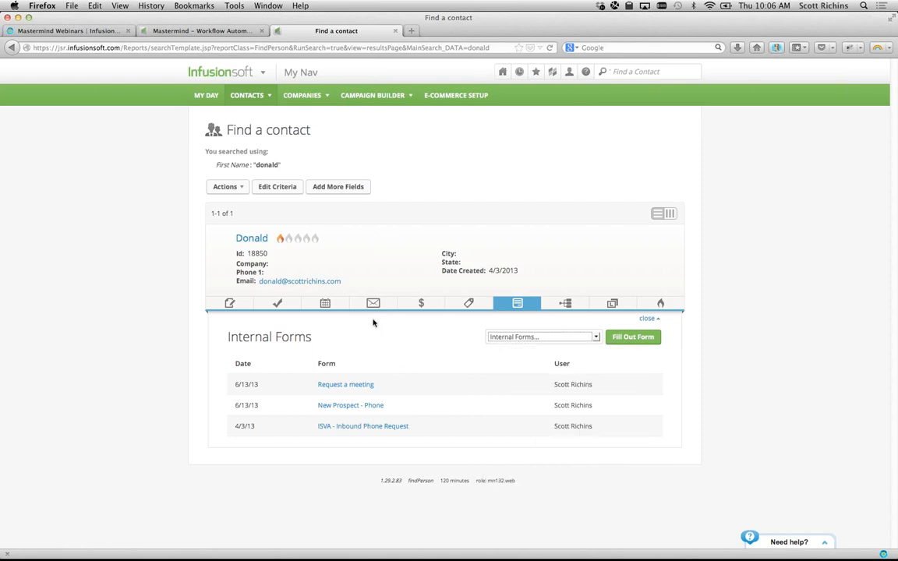
- Open the contact's Notes, start a new note, and browse the Template list without choosing one
left_click(229, 303)
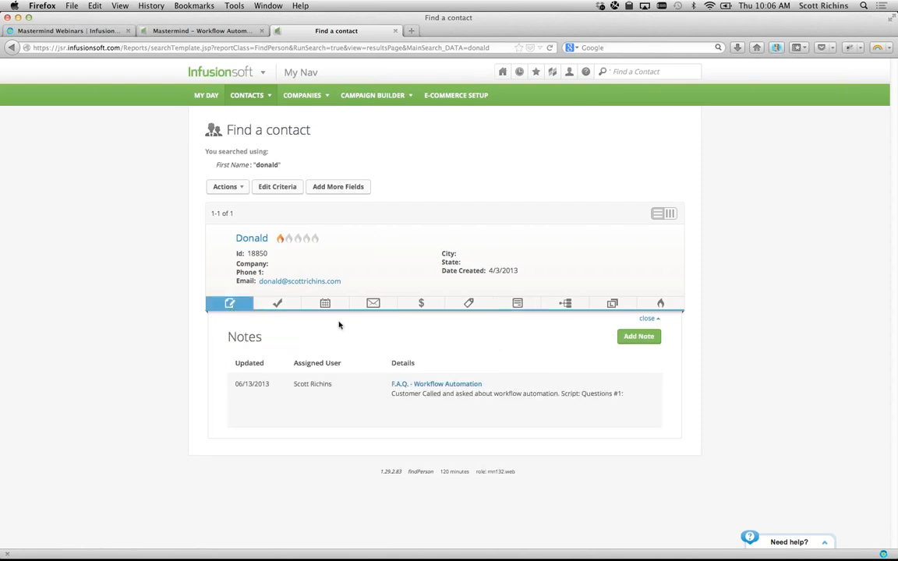
left_click(638, 336)
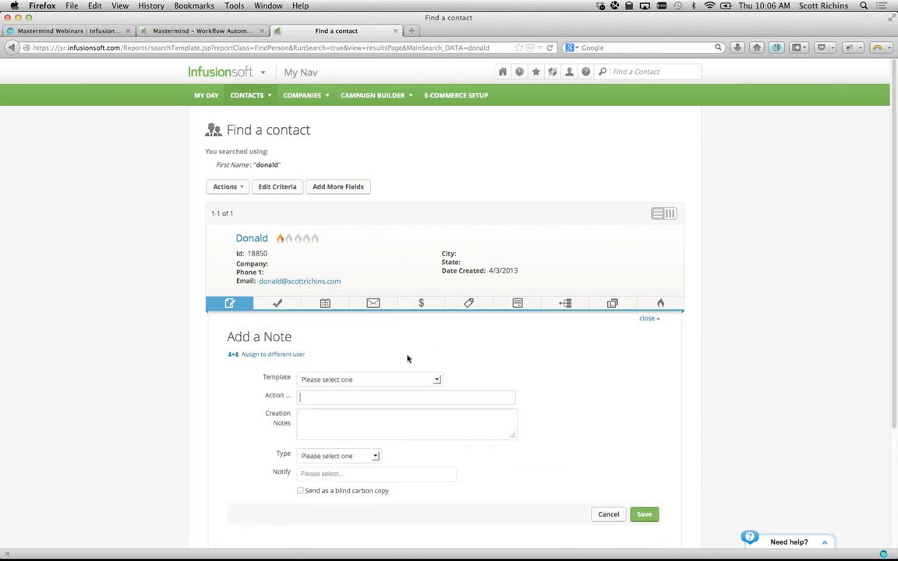
left_click(367, 380)
scroll(379, 273, "down", 5)
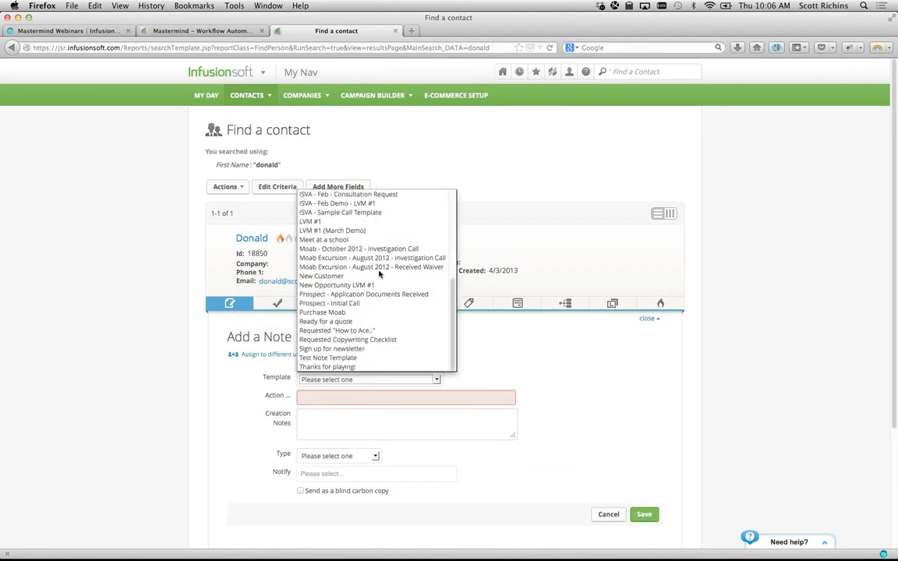
scroll(380, 272, "up", 5)
left_click(207, 390)
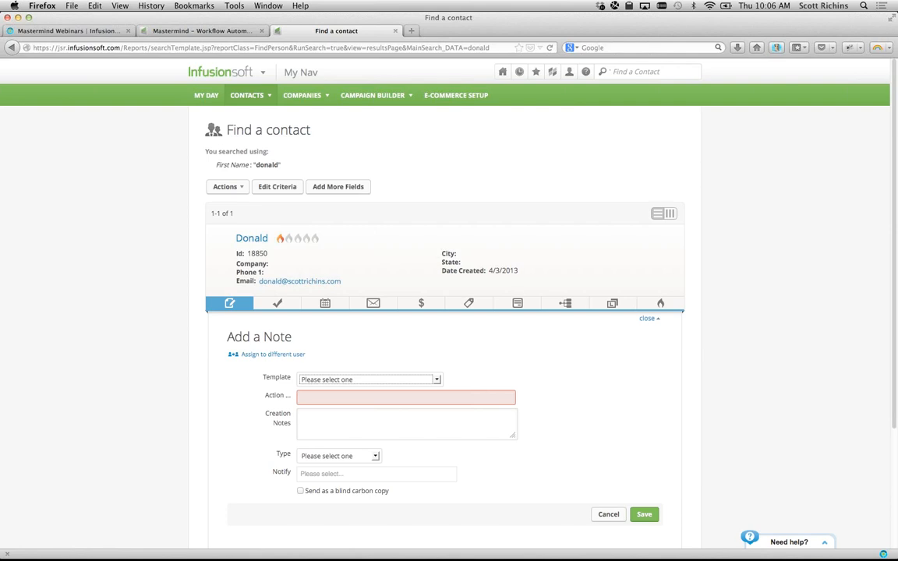
key("super+Tab")
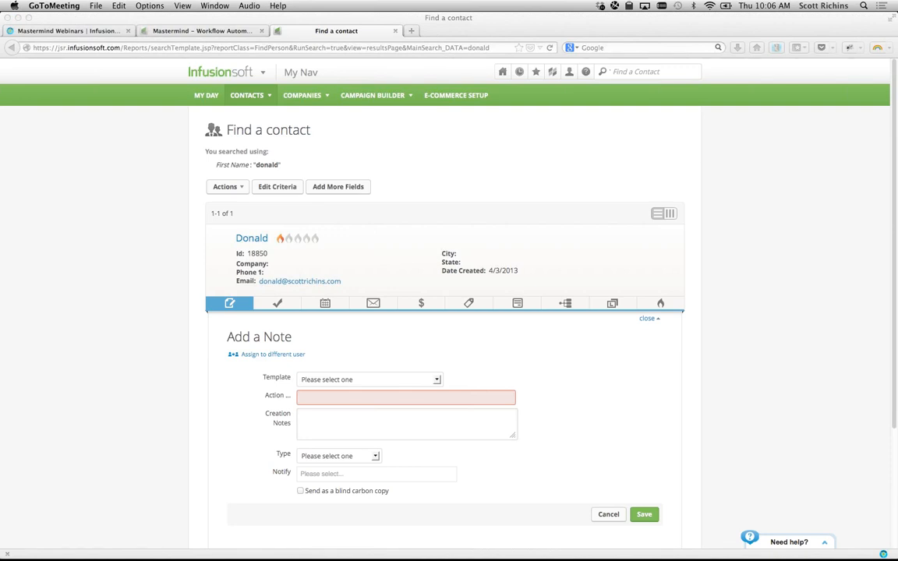
left_click(715, 265)
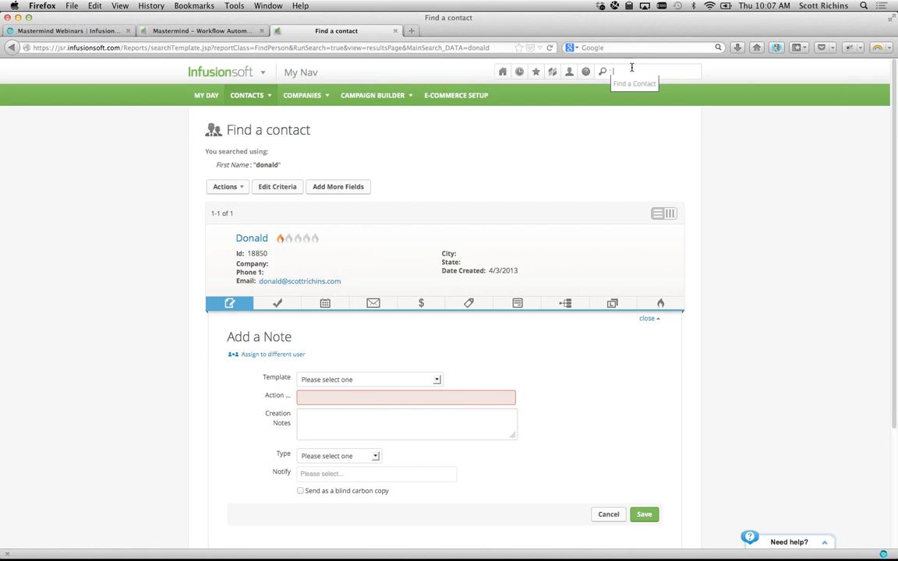
- Search contacts by the contact's first name, then by their last name, and scroll the results
key("Return")
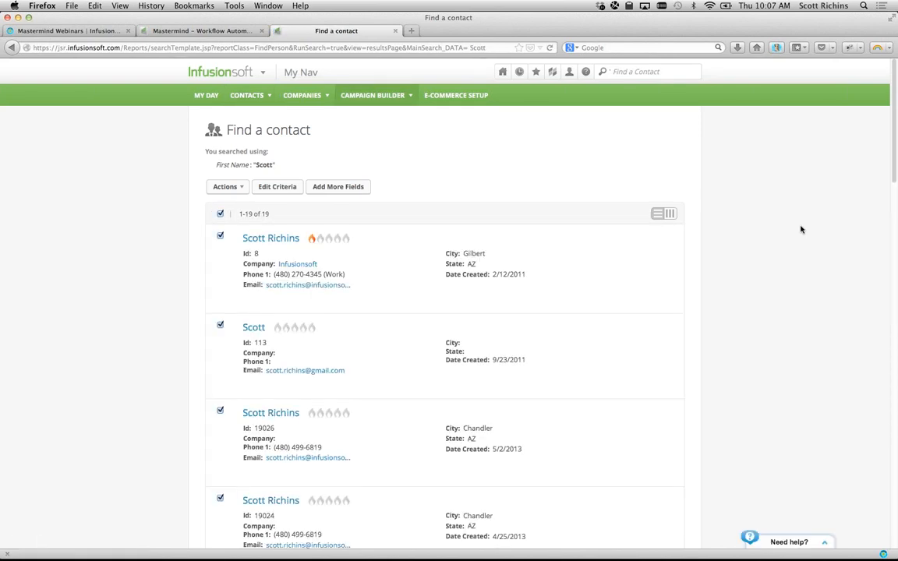
key("Return")
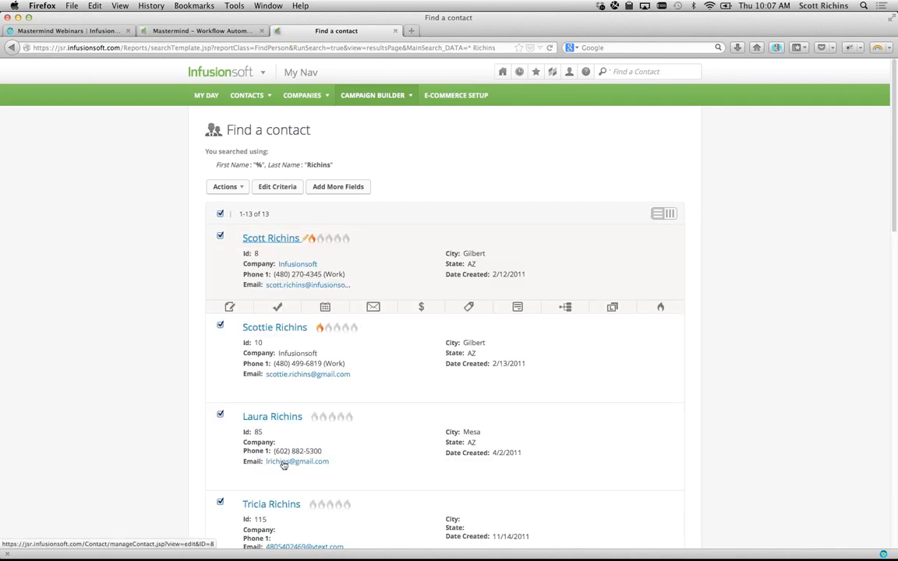
scroll(283, 463, "down", 15)
scroll(283, 463, "up", 15)
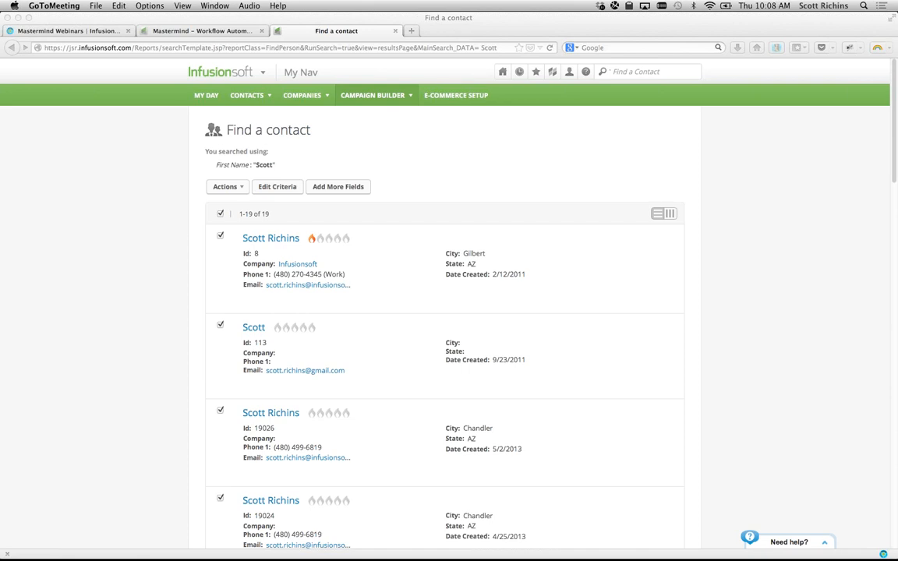
left_click(167, 307)
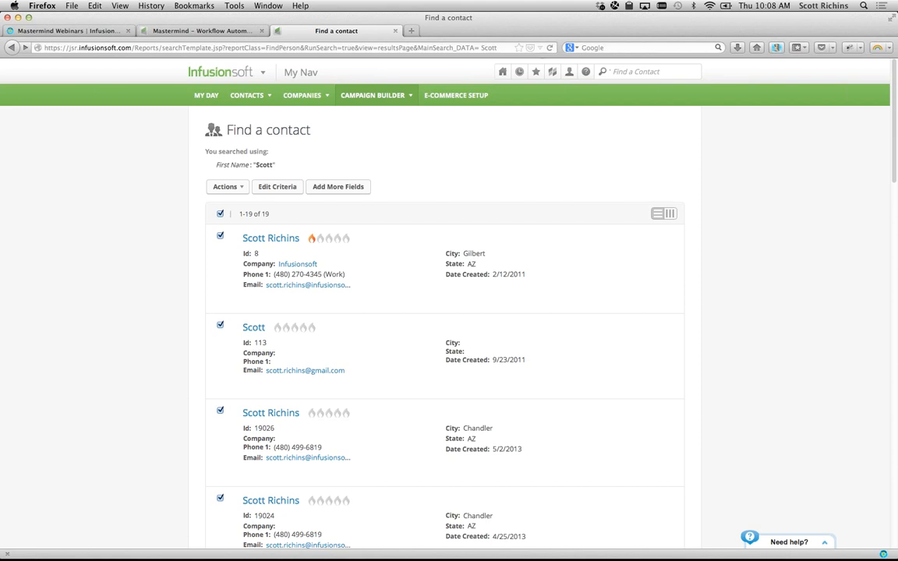
key("super+Tab")
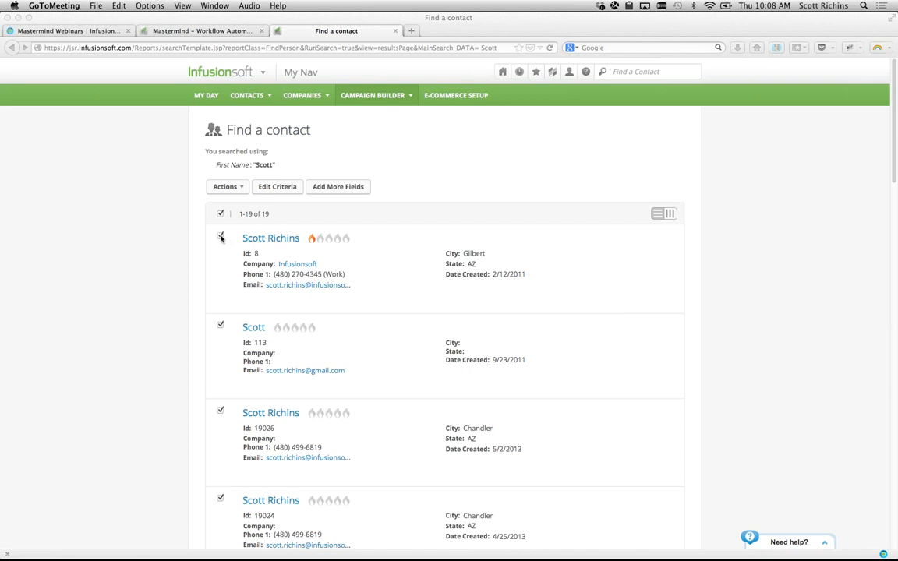
- Open the Request a meeting internal form for the first contact and start filling it out
left_click(477, 291)
left_click(516, 308)
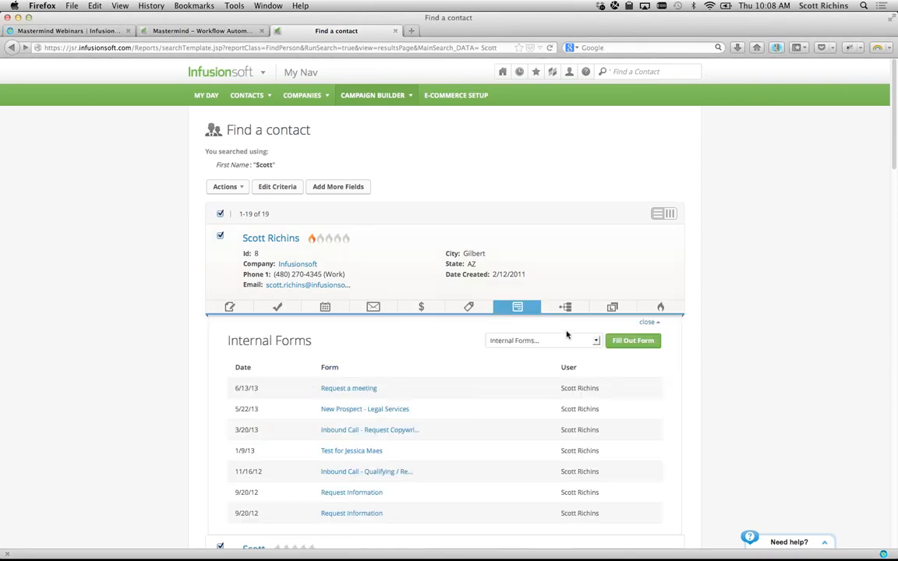
left_click(544, 341)
scroll(533, 505, "down", 1)
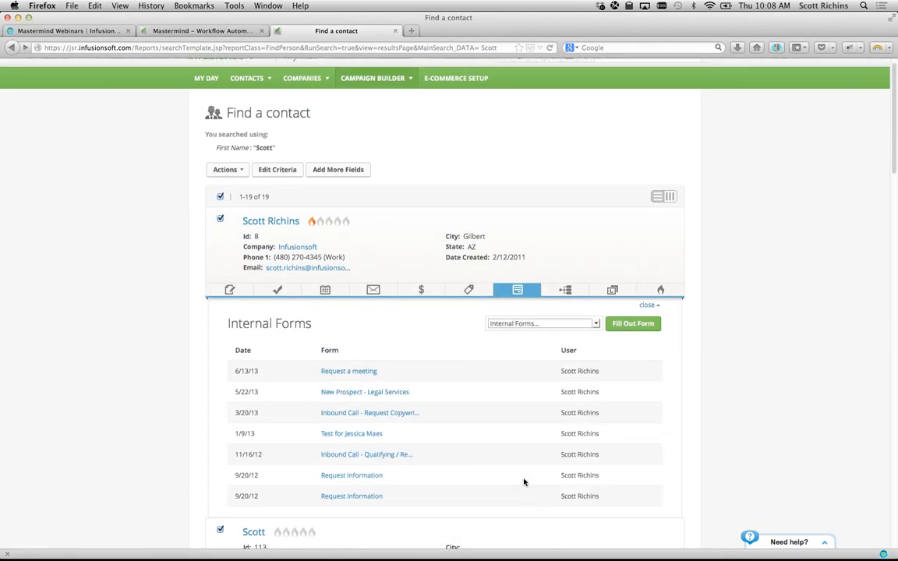
left_click(543, 323)
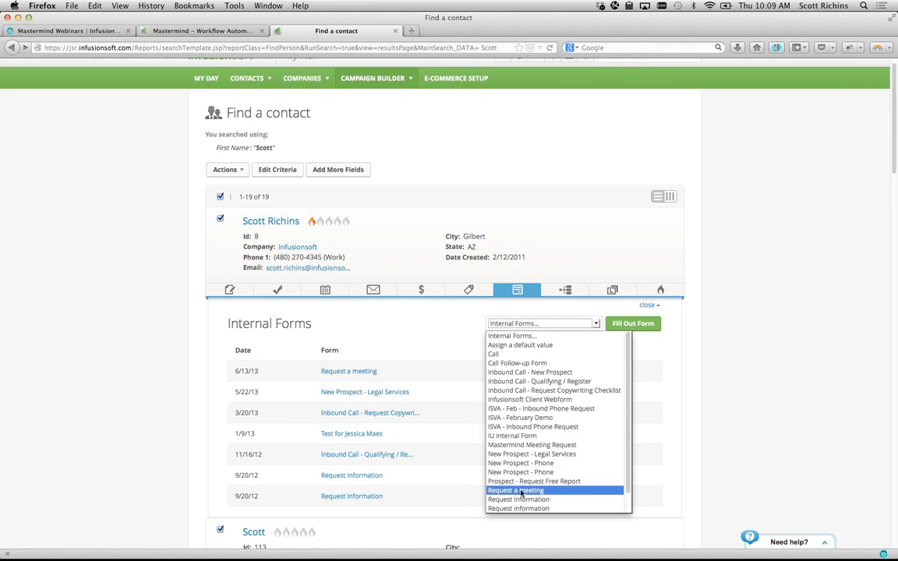
left_click(515, 490)
left_click(632, 323)
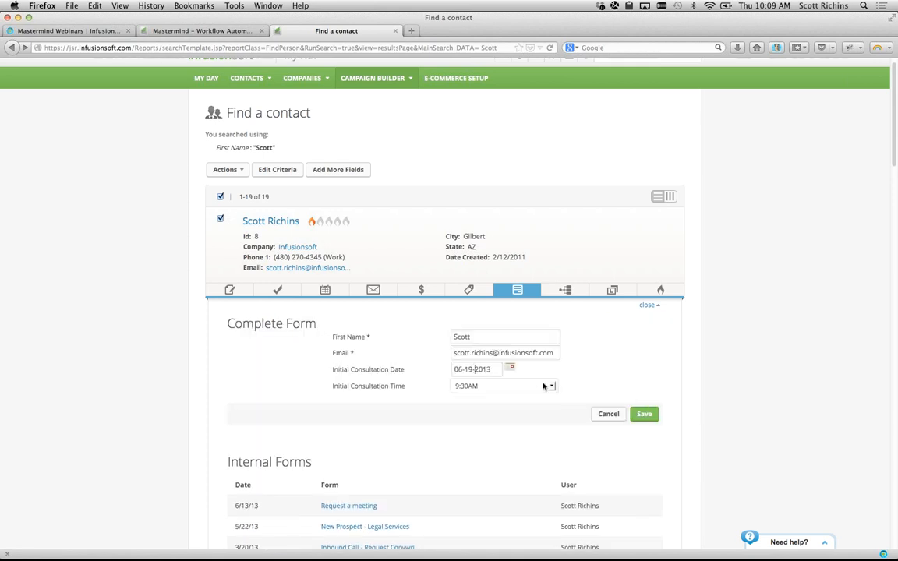
- Change the consultation date to 06-26-2013, then its month to 07, 11 and back to 07
left_click(510, 367)
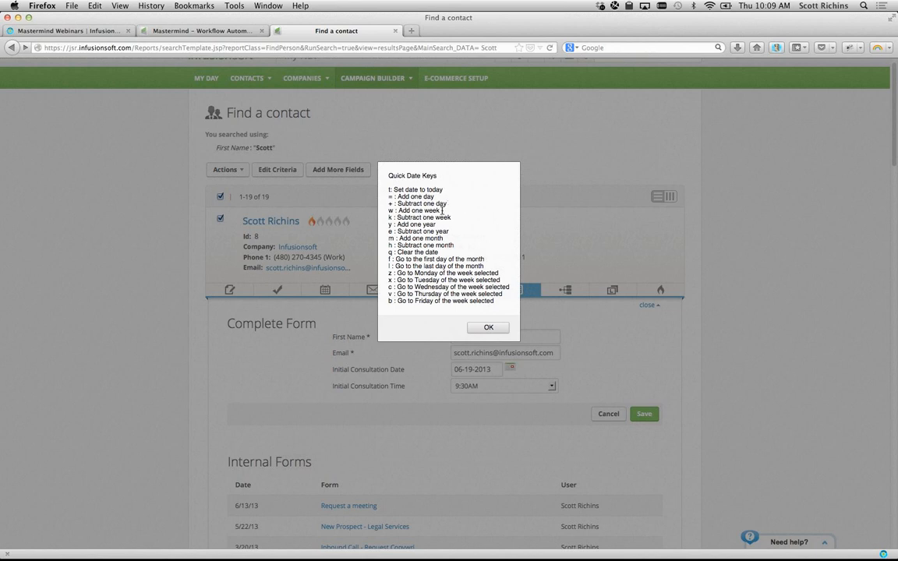
key("BackSpace")
key("BackSpace")
key("BackSpace")
type("26-")
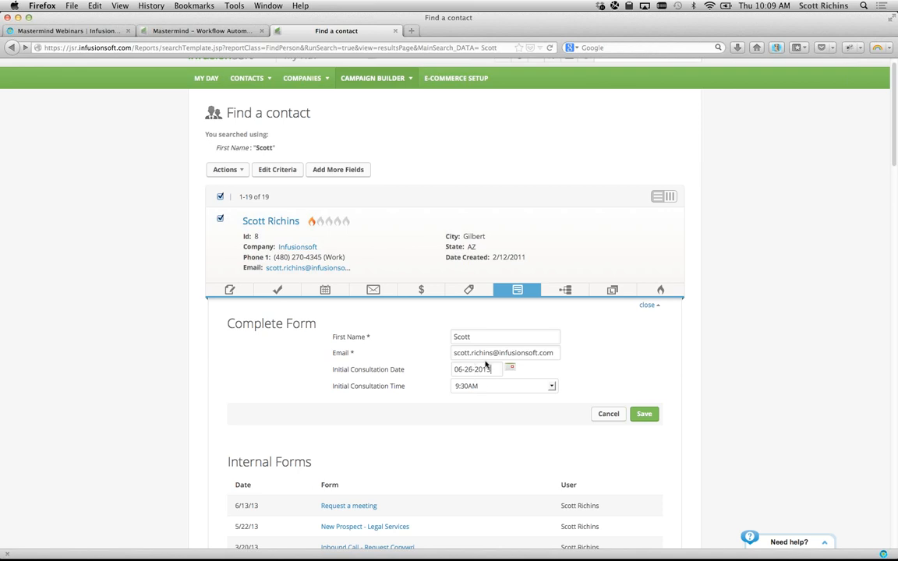
key("Left")
key("Left")
key("Left")
key("Left")
key("BackSpace")
type("7")
key("BackSpace")
key("BackSpace")
type("11")
key("BackSpace")
key("BackSpace")
type("07")
- Set the consultation day to 23, shift it a day and a month, then reset it to today
key("Right")
key("Right")
key("Right")
key("BackSpace")
type("3")
key("BackSpace")
type("3")
key("Up")
key("Page_Down")
key("t")
- Back in the browser, start a fresh quick contact search by a first name
key("super+Tab")
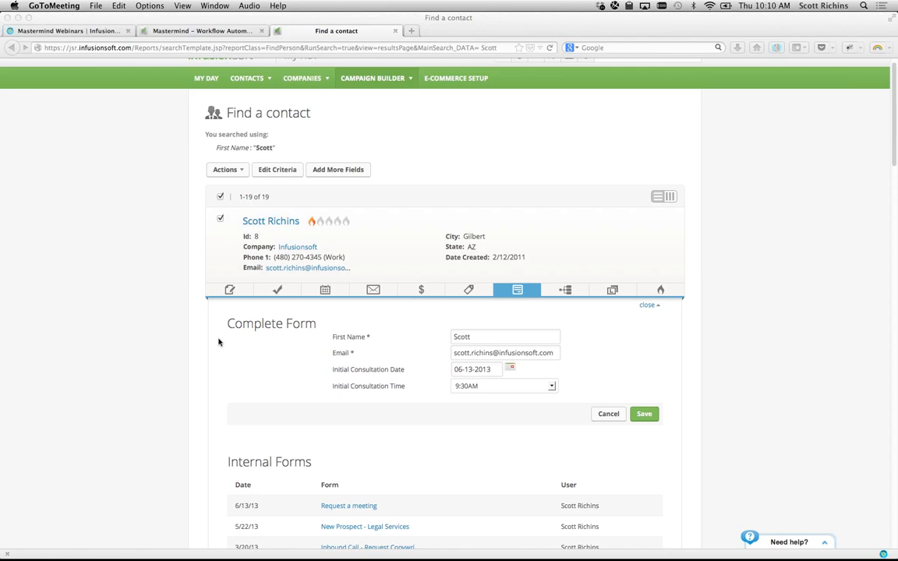
left_click(702, 297)
scroll(721, 331, "up", 1)
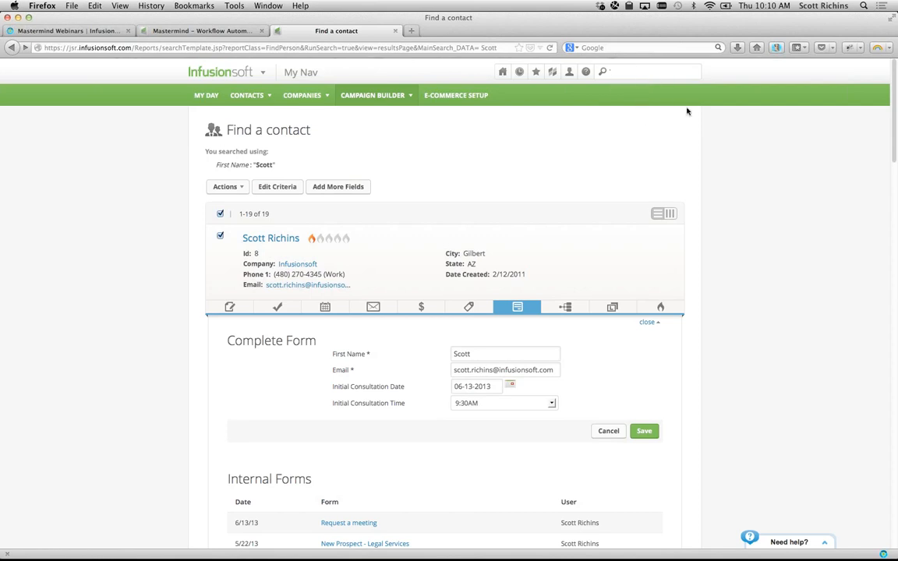
type("kara")
- Search contacts by a first name and scroll through the results
key("BackSpace")
key("BackSpace")
key("BackSpace")
key("BackSpace")
type("scott")
key("Return")
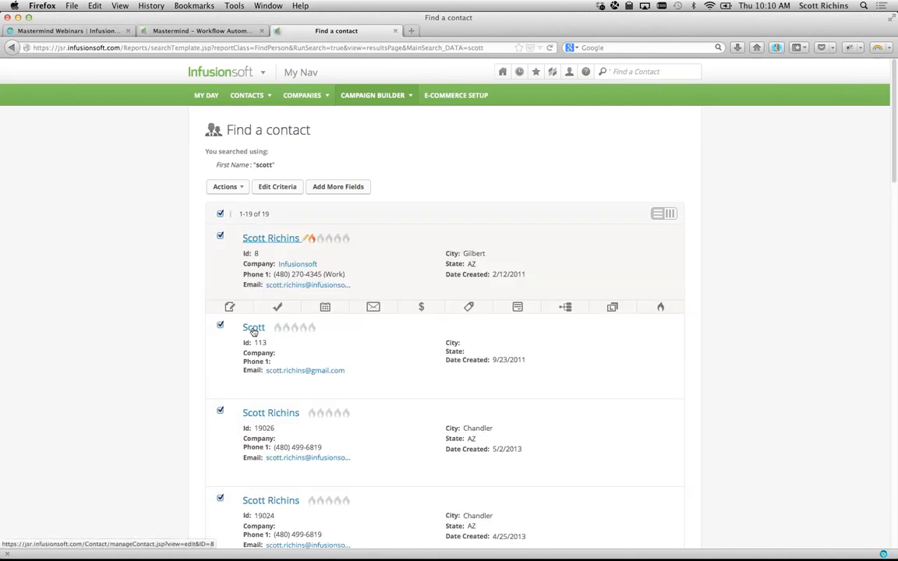
scroll(260, 430, "down", 10)
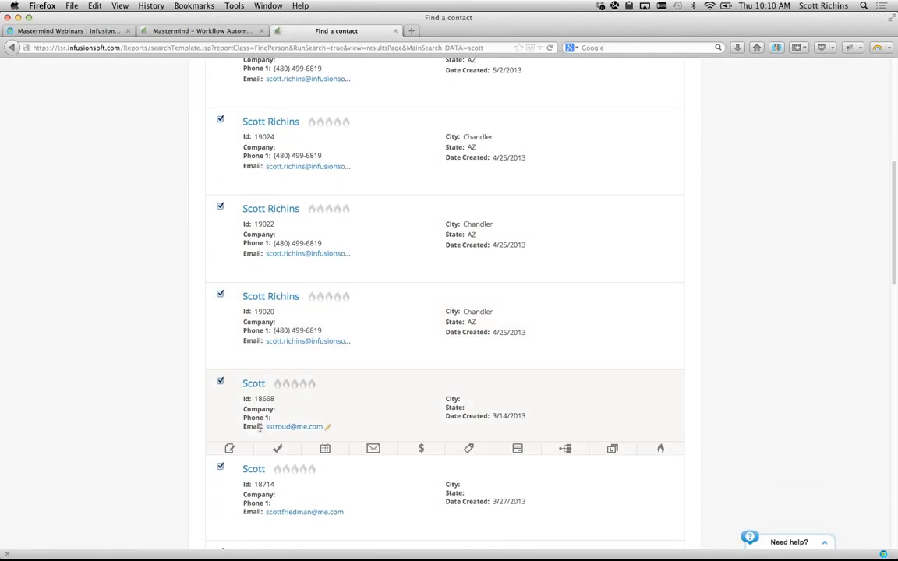
scroll(259, 429, "down", 9)
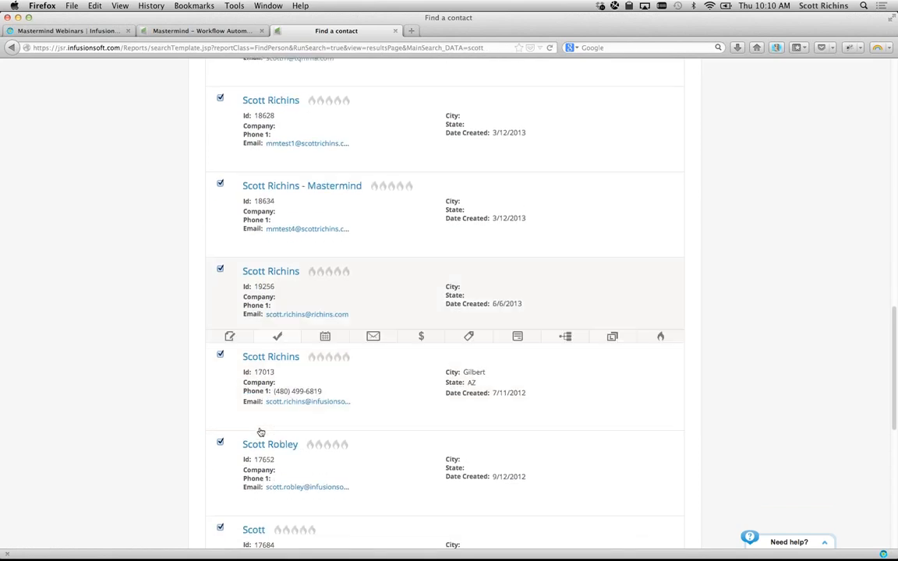
scroll(260, 431, "down", 6)
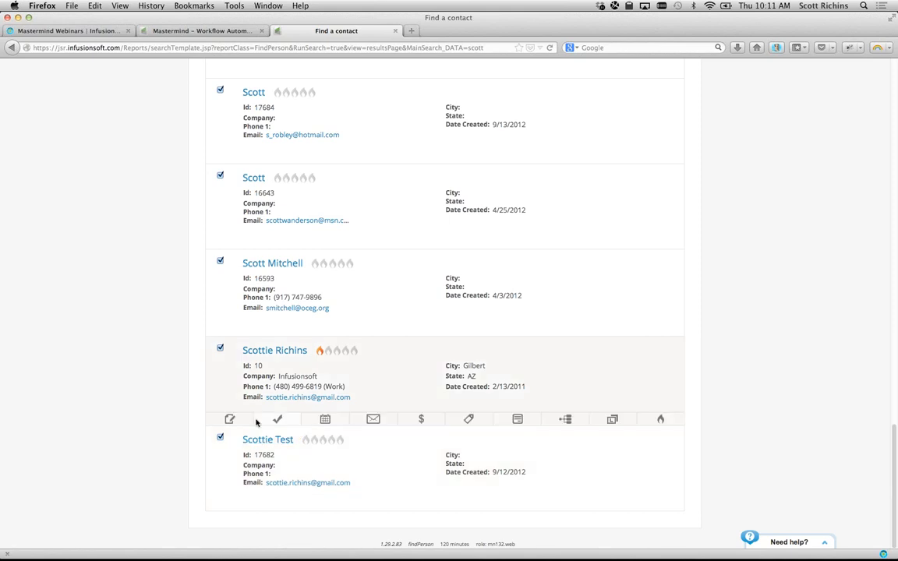
scroll(257, 421, "up", 20)
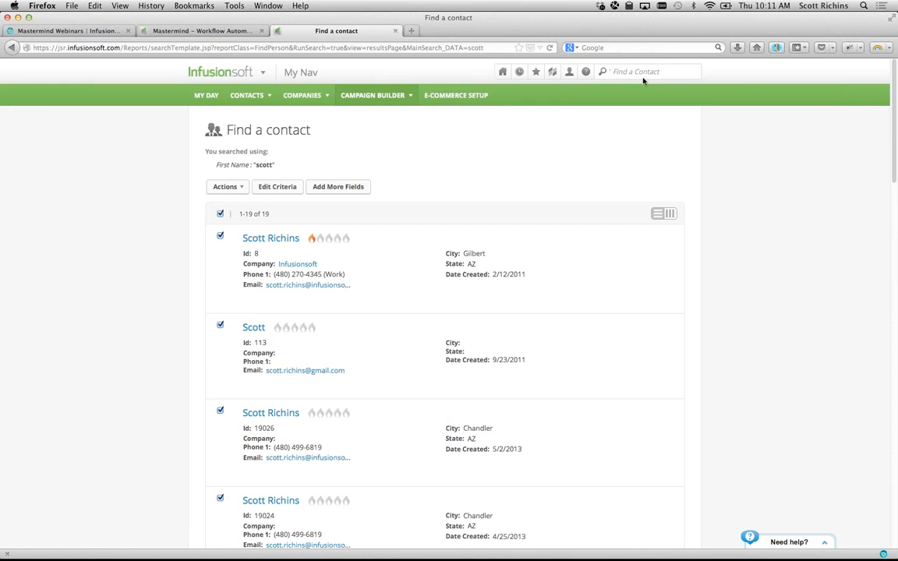
- Search contacts with a short string, then by first name and last initial
left_click(640, 75)
type("sd")
key("Return")
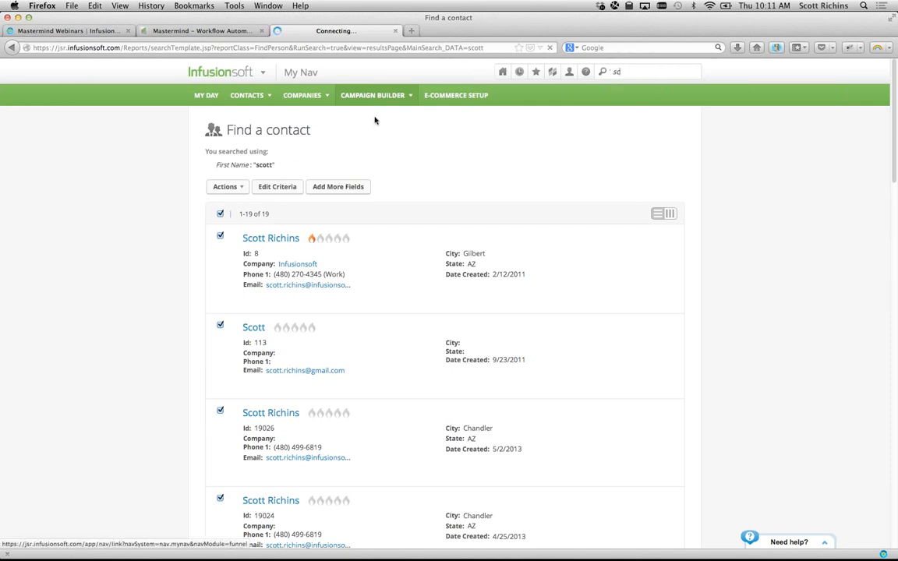
mouse_move(285, 228)
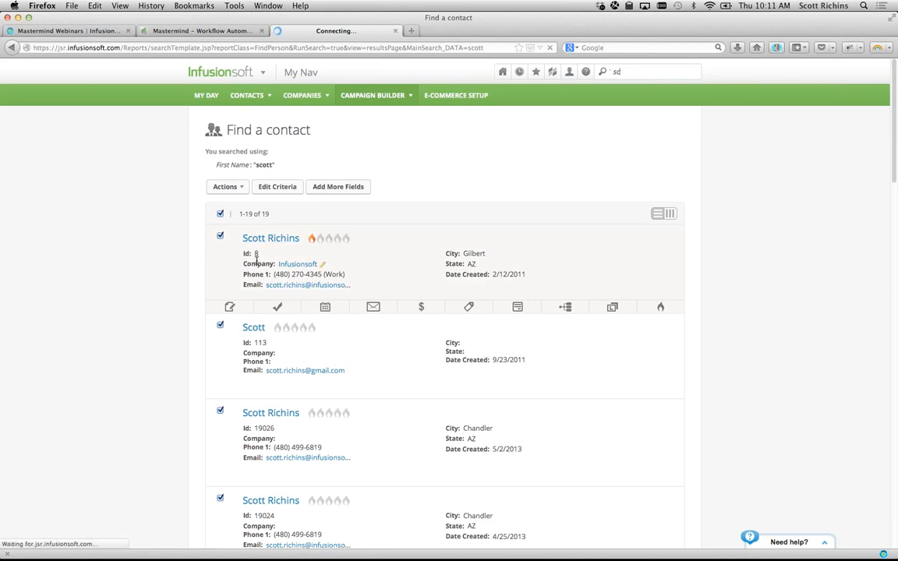
left_click(641, 71)
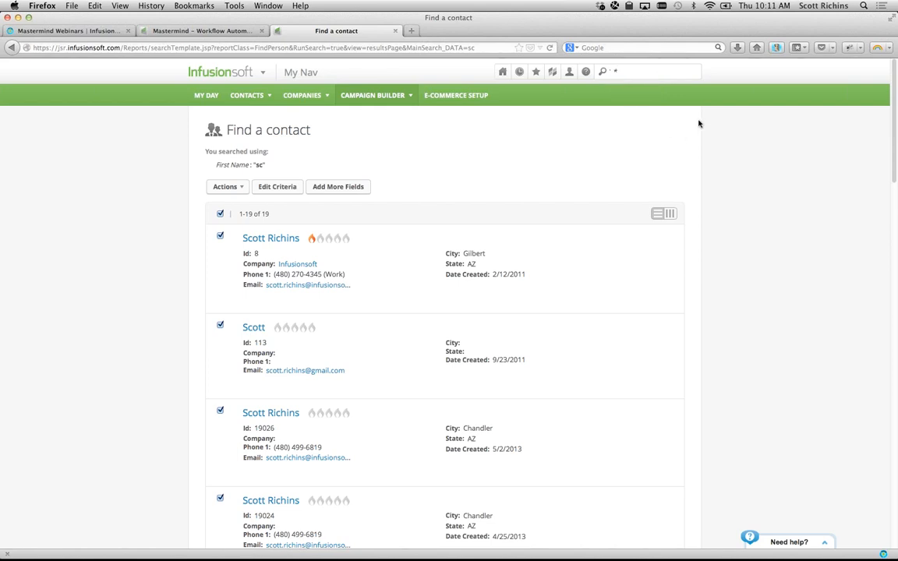
type("* Rich")
key("BackSpace")
key("BackSpace")
key("BackSpace")
key("BackSpace")
key("BackSpace")
key("BackSpace")
type("scott r")
key("Return")
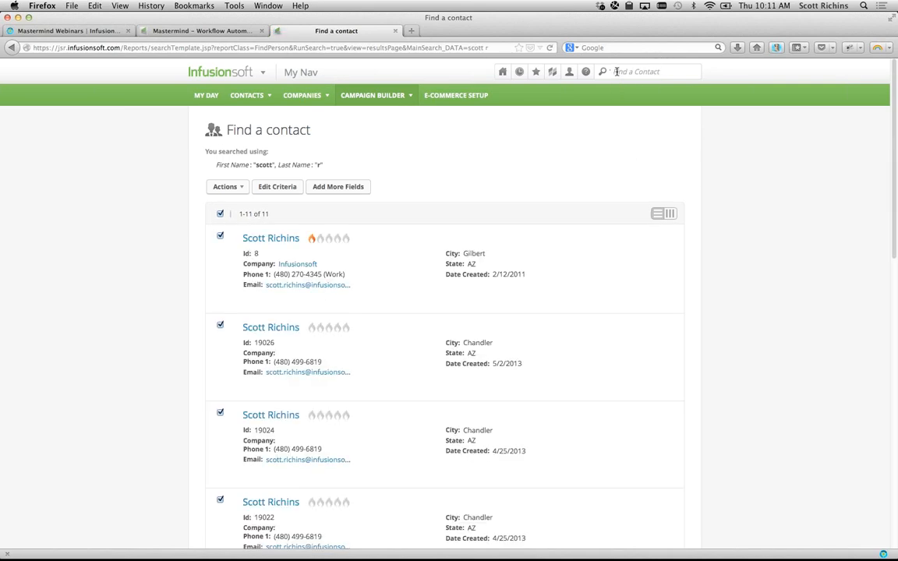
- Search contacts by the contact's full e-mail address, leaving 7 matches
mouse_move(520, 302)
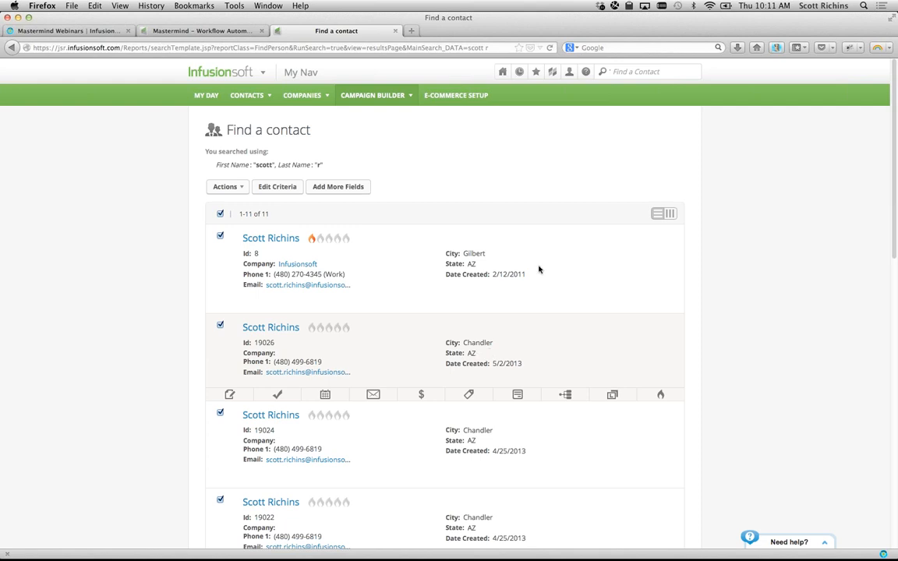
left_click(674, 78)
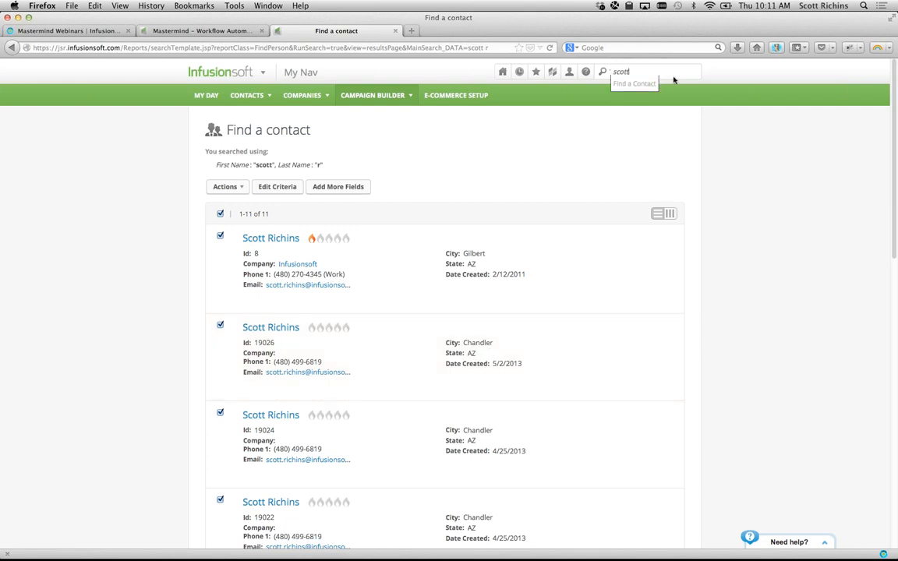
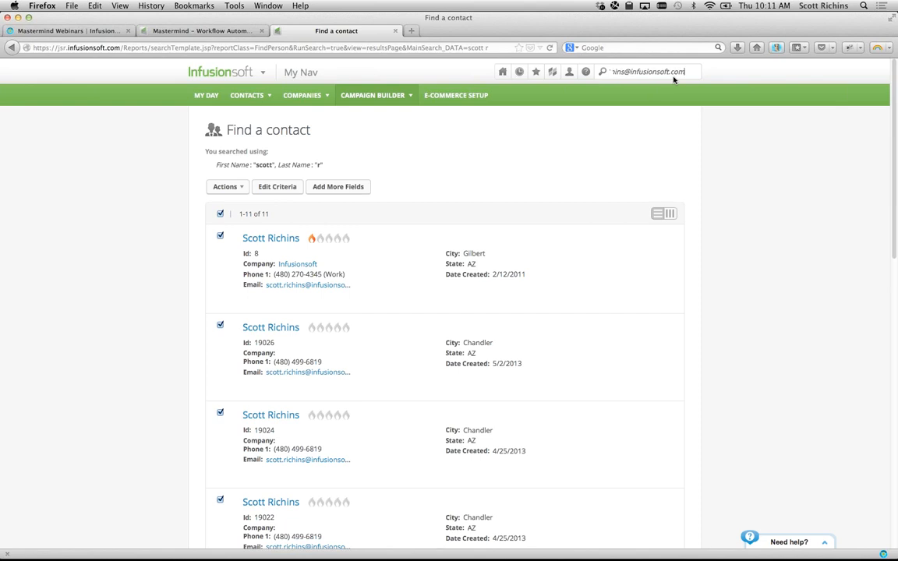
key("Return")
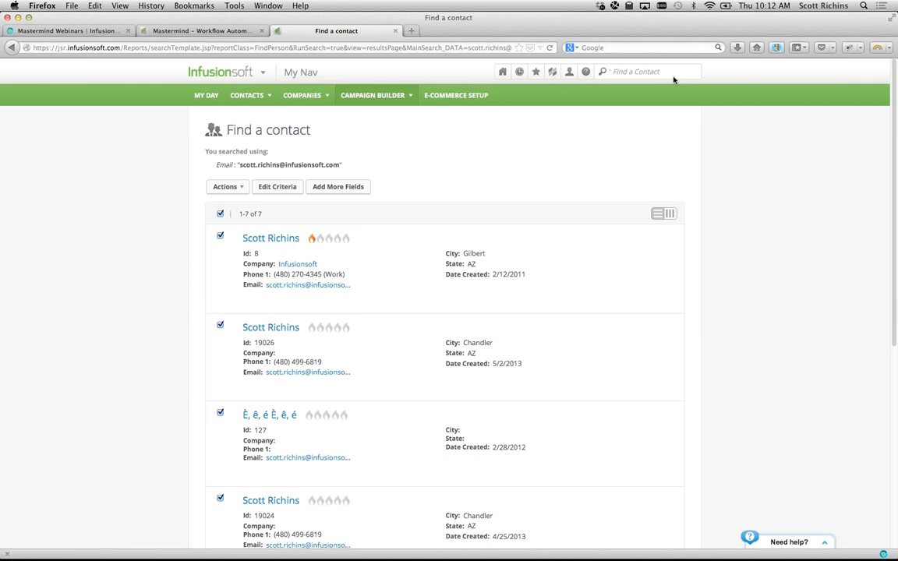
left_click(674, 78)
type("*@infusionsoft.com")
key("Return")
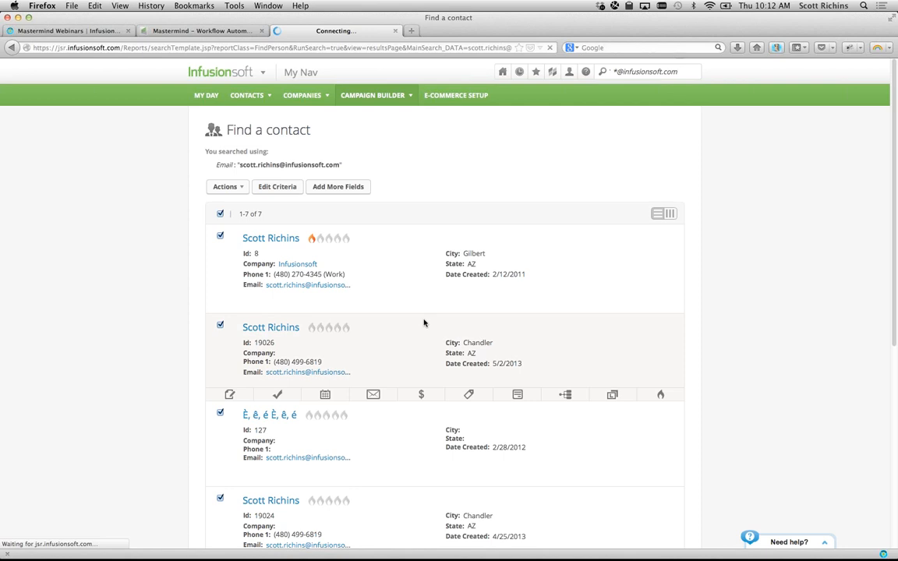
mouse_move(503, 284)
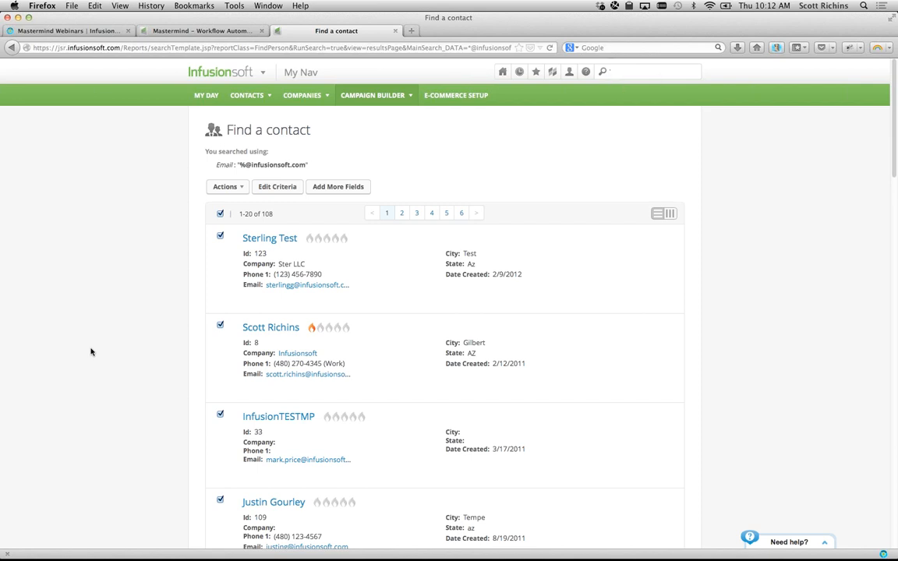
left_click(605, 72)
mouse_move(608, 74)
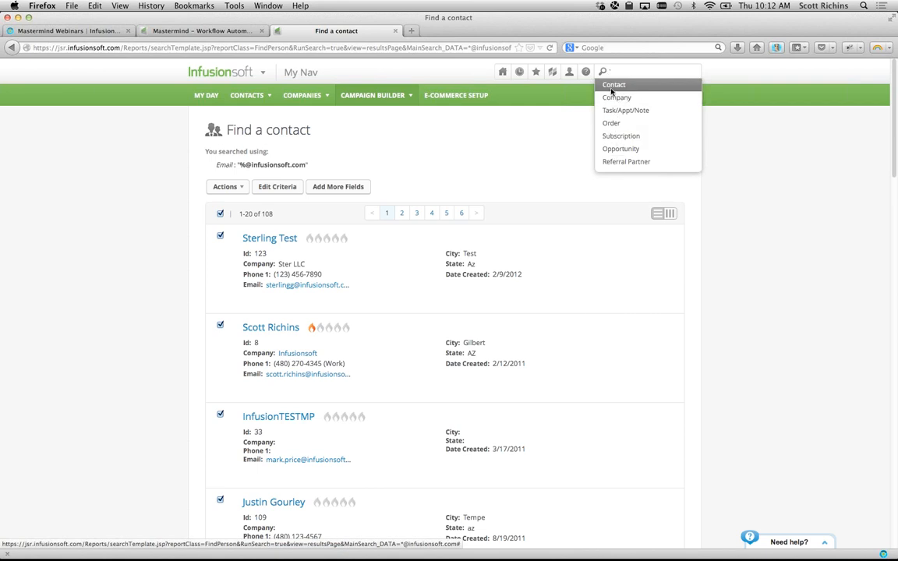
key("super+Tab")
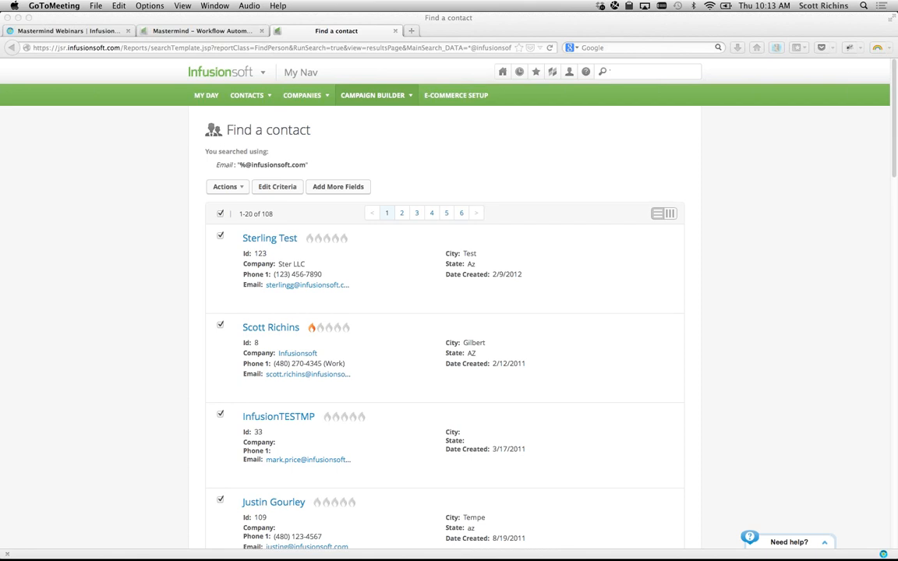
- Open the call task step's settings in the campaign's follow-up sequence
left_click(177, 125)
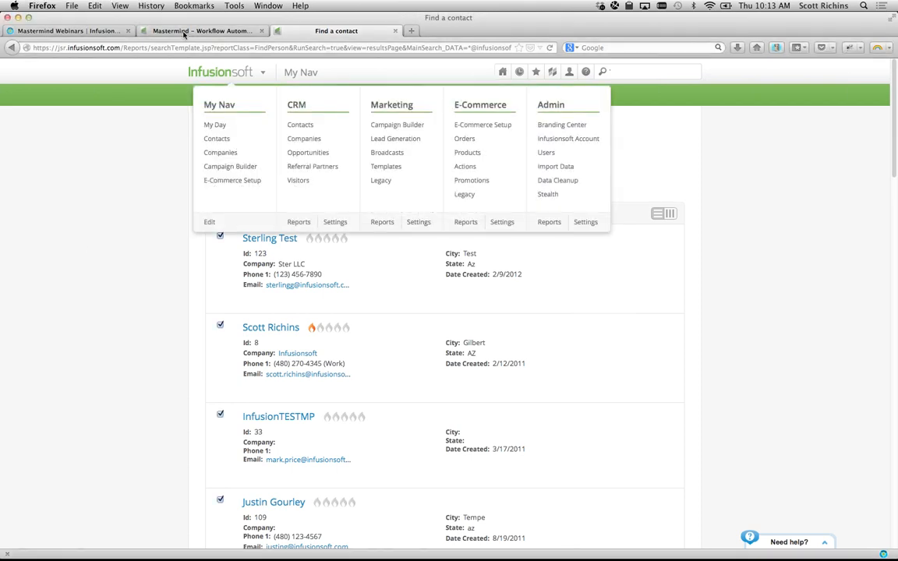
left_click(203, 30)
scroll(312, 281, "up", 4)
double_click(250, 256)
double_click(187, 173)
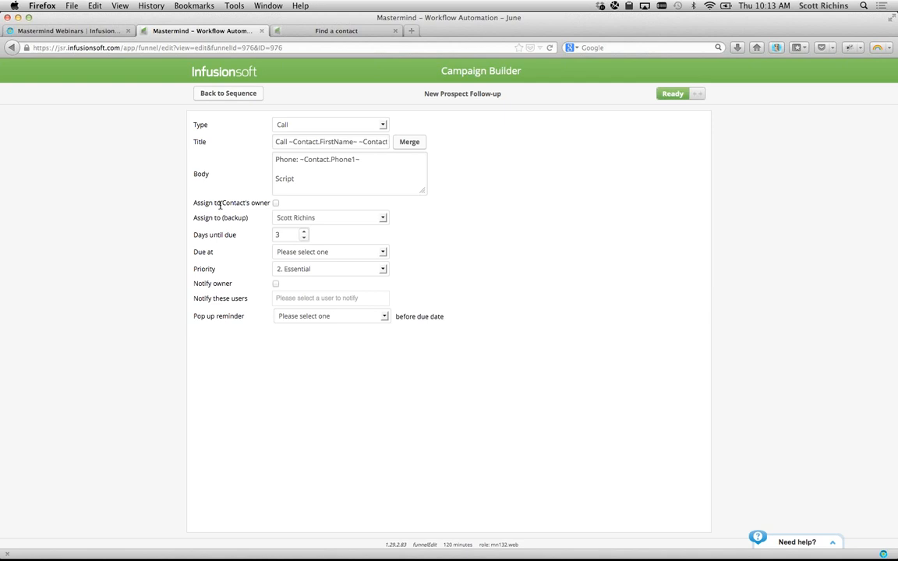
- Tick 'Assign to Contact's owner' and review the current backup assignee
left_click(275, 204)
left_click_drag(197, 203, 288, 202)
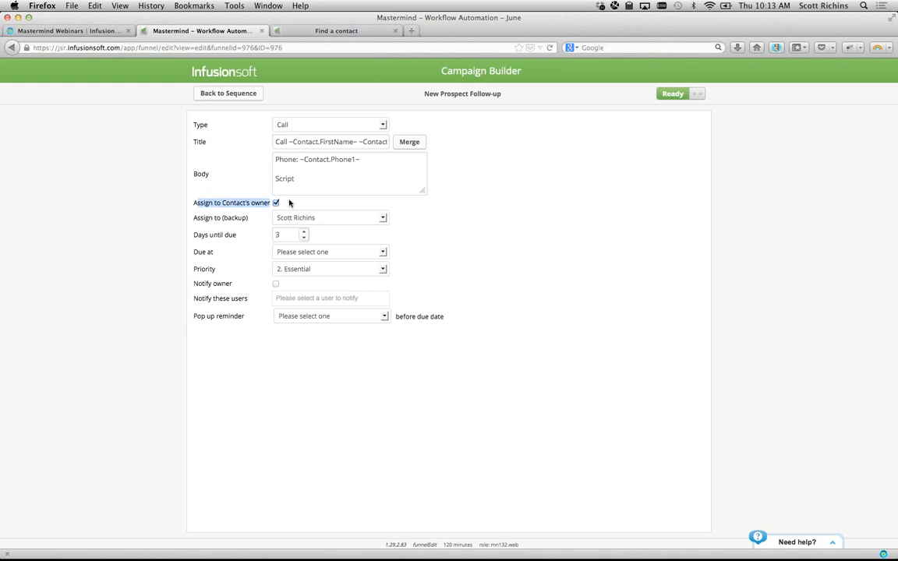
left_click(289, 203)
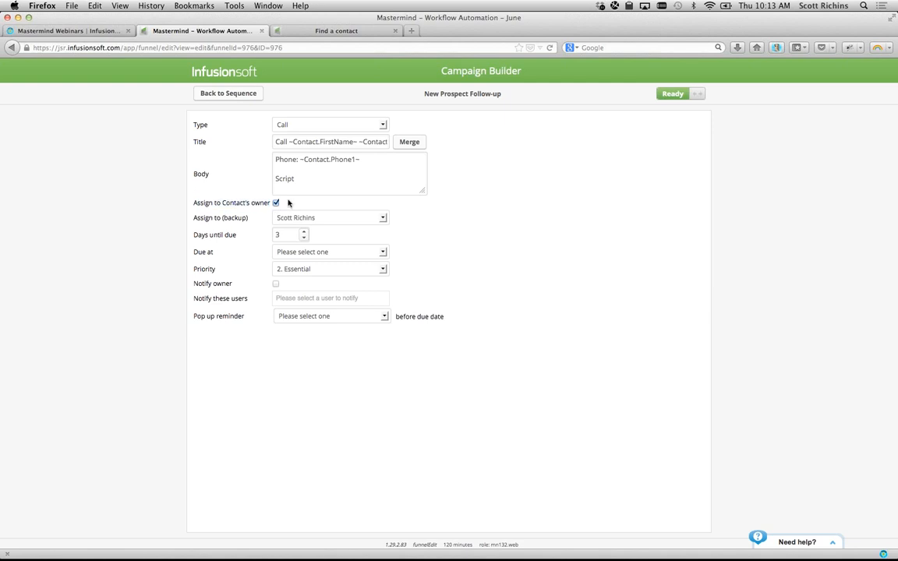
left_click_drag(224, 218, 247, 218)
left_click(251, 218)
left_click(281, 219)
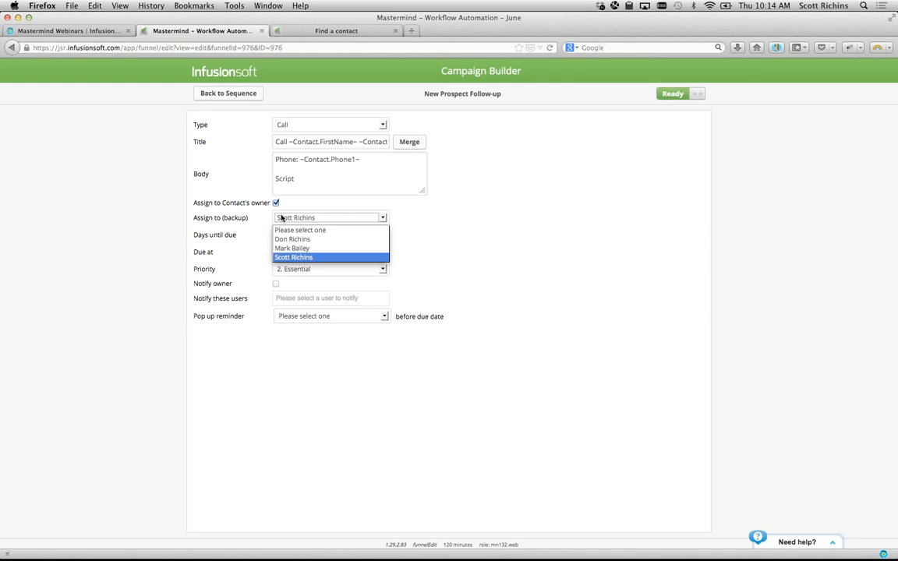
left_click(281, 219)
- Untick 'Assign to Contact's owner', keeping the backup assignee unchanged
left_click_drag(270, 203, 250, 219)
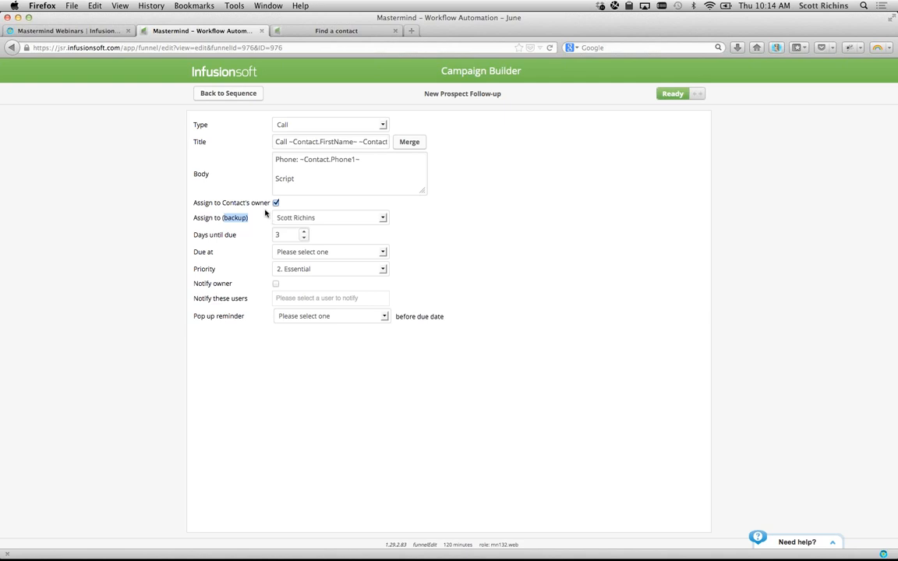
left_click(276, 202)
left_click(203, 217)
left_click_drag(212, 202, 271, 203)
left_click_drag(195, 218, 248, 217)
left_click(310, 218)
left_click(309, 258)
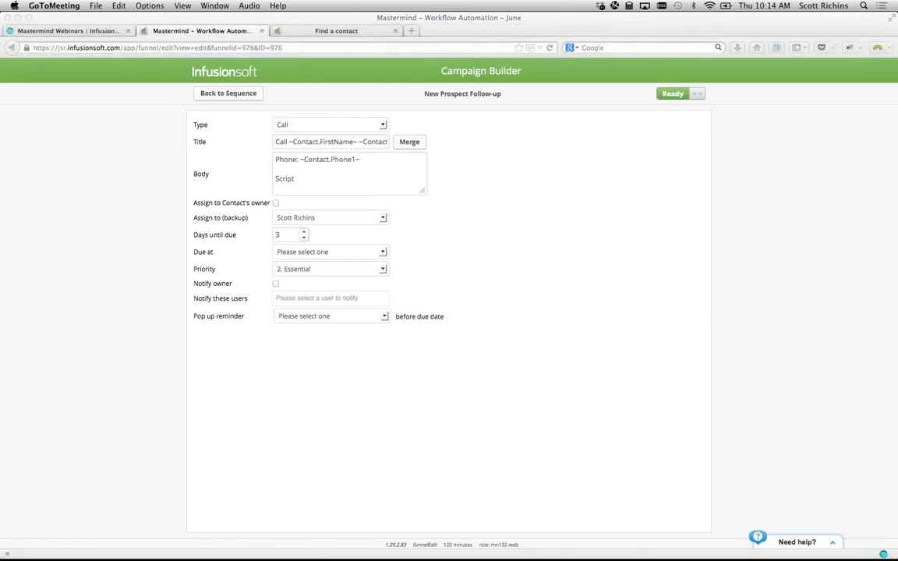
left_click(116, 120)
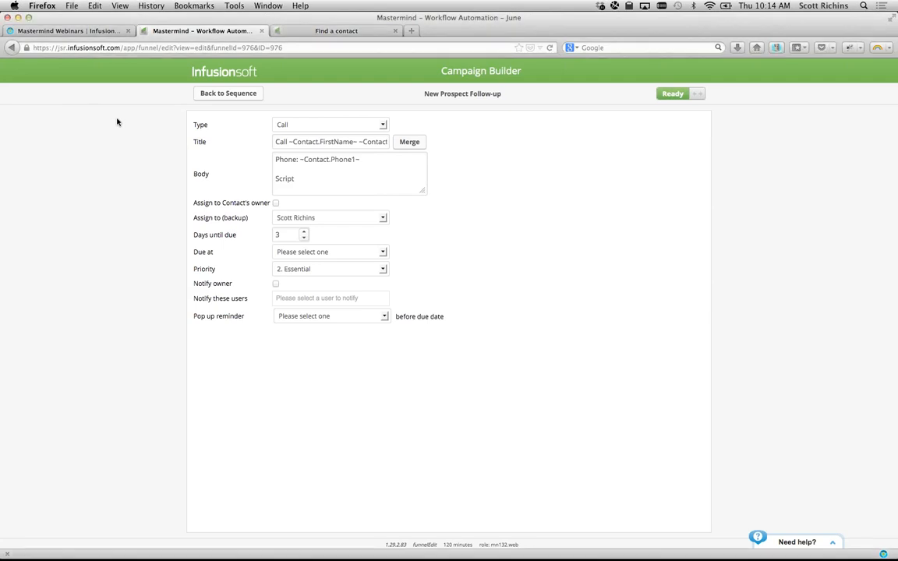
- Load help.infusionsoft.com/mastermind in a new tab and open its Mastermind Archive
key("super+t")
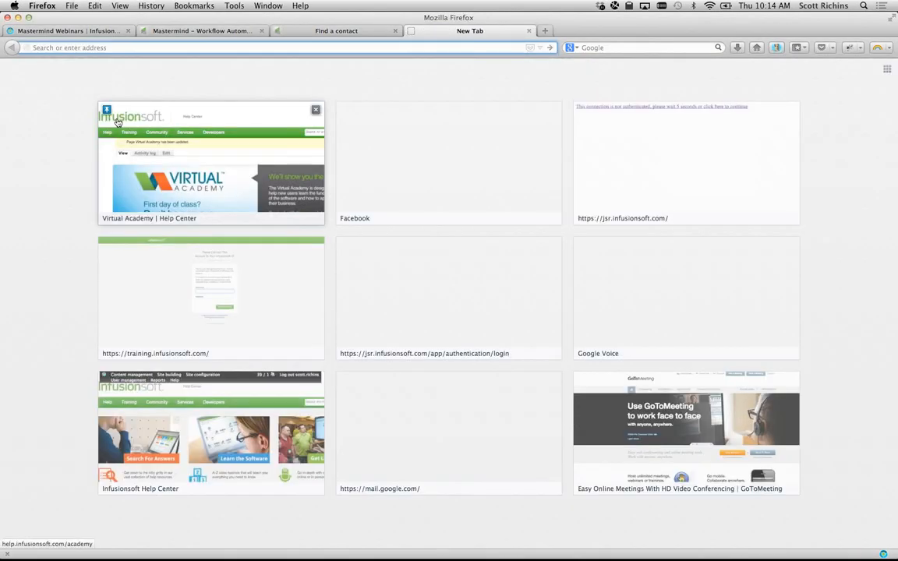
type("help")
type("help.infu")
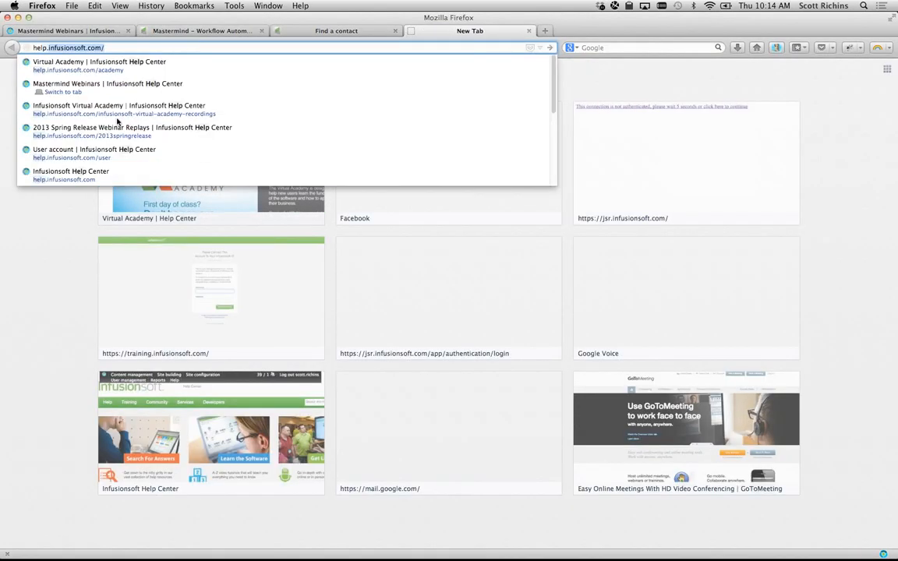
type("sionsoft")
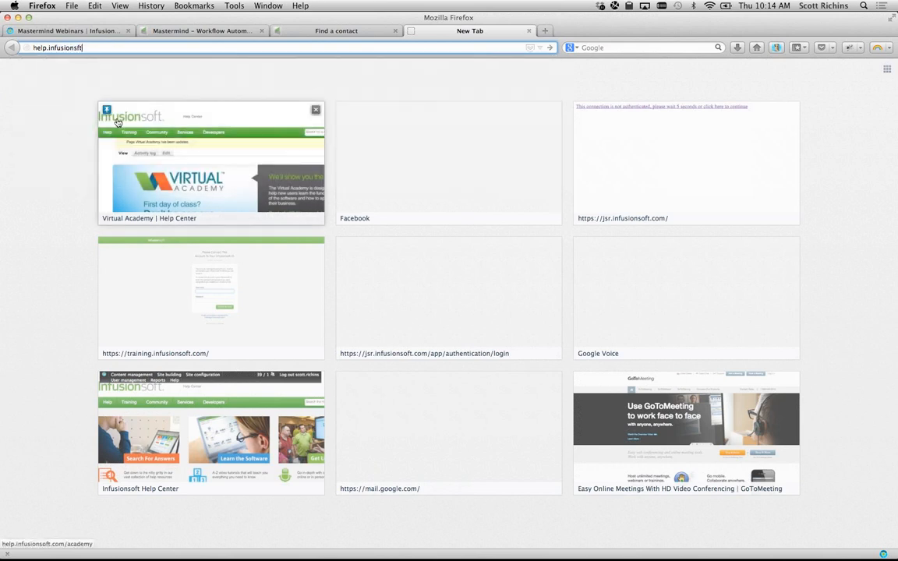
type(".com/mastermind")
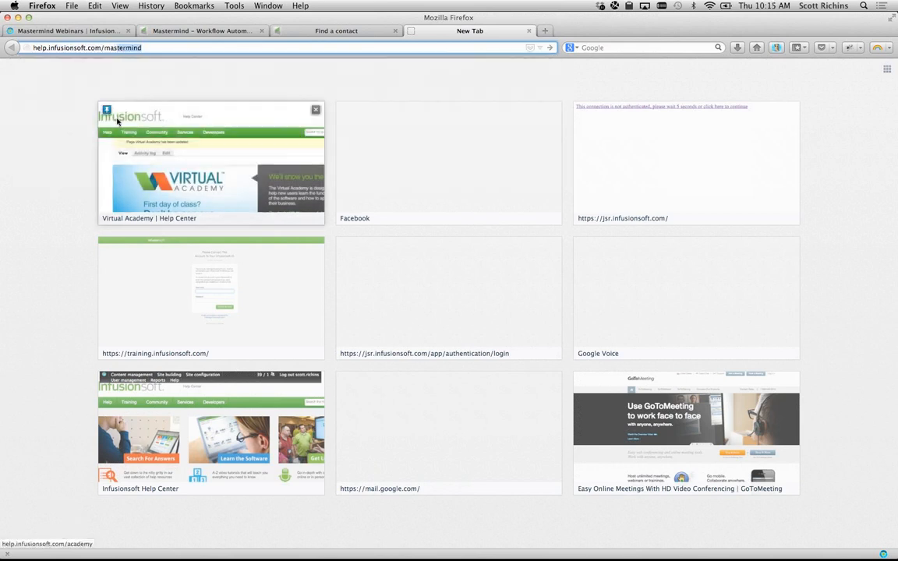
key("Return")
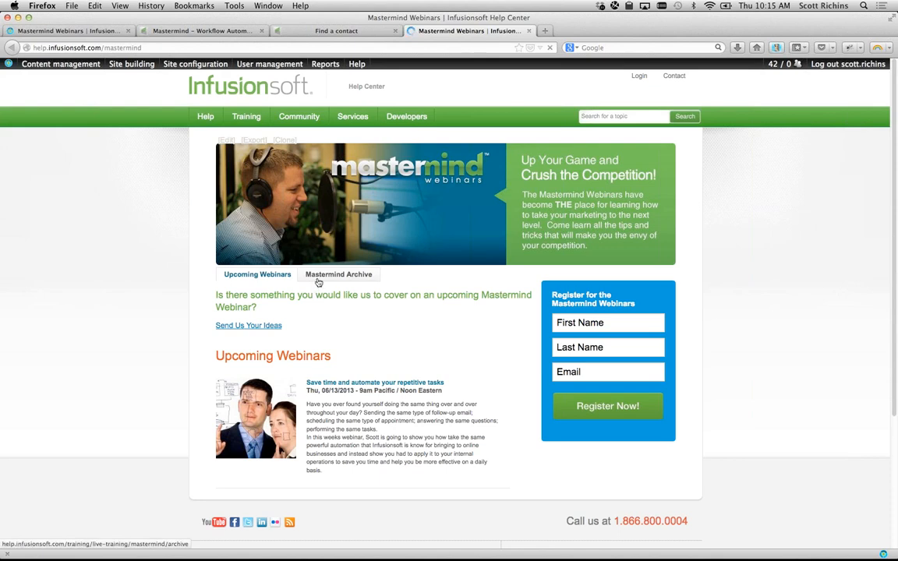
left_click(318, 281)
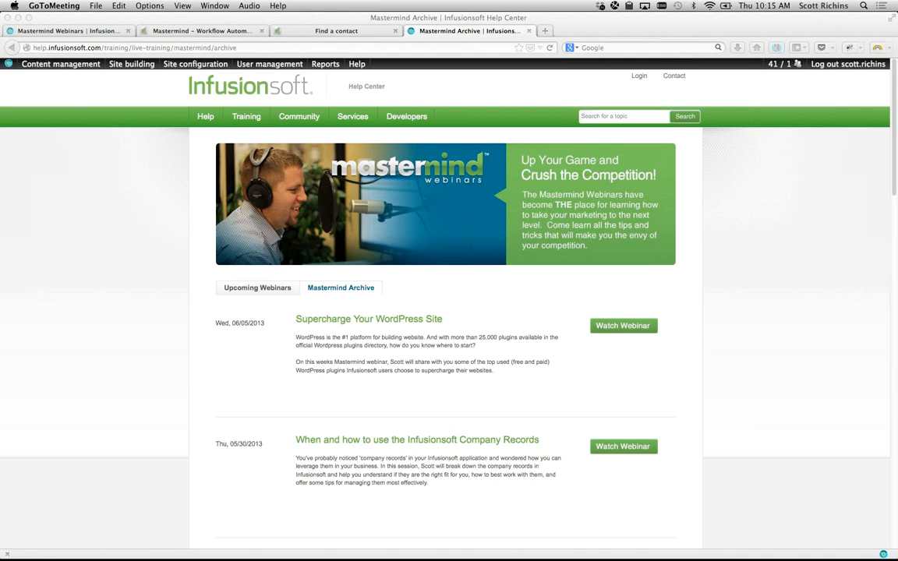
- From the Find a contact tab, open Admin > Reports > Task Note Report, listing 208 notes
left_click(143, 214)
key("ctrl+Tab")
key("ctrl+Tab")
key("ctrl+Tab")
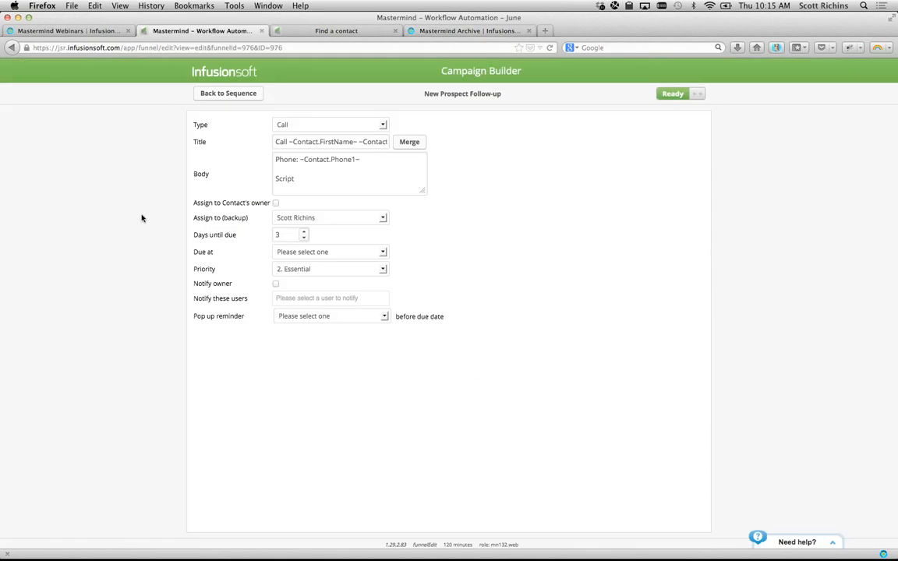
left_click(263, 74)
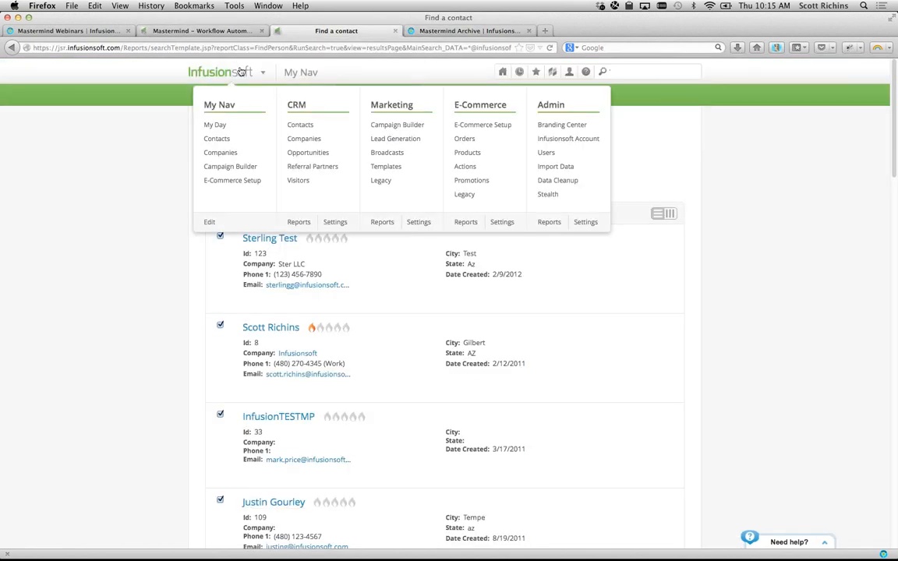
left_click(556, 227)
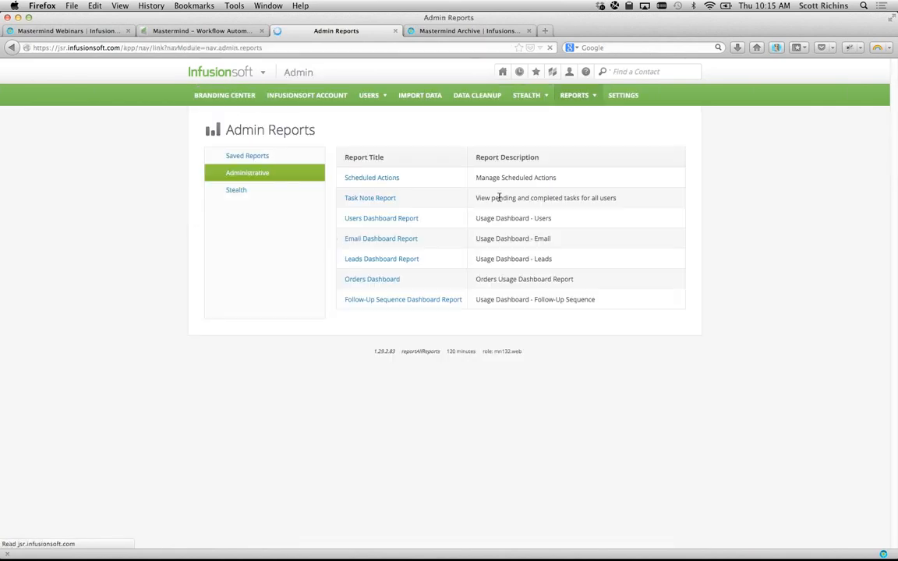
left_click_drag(401, 198, 343, 198)
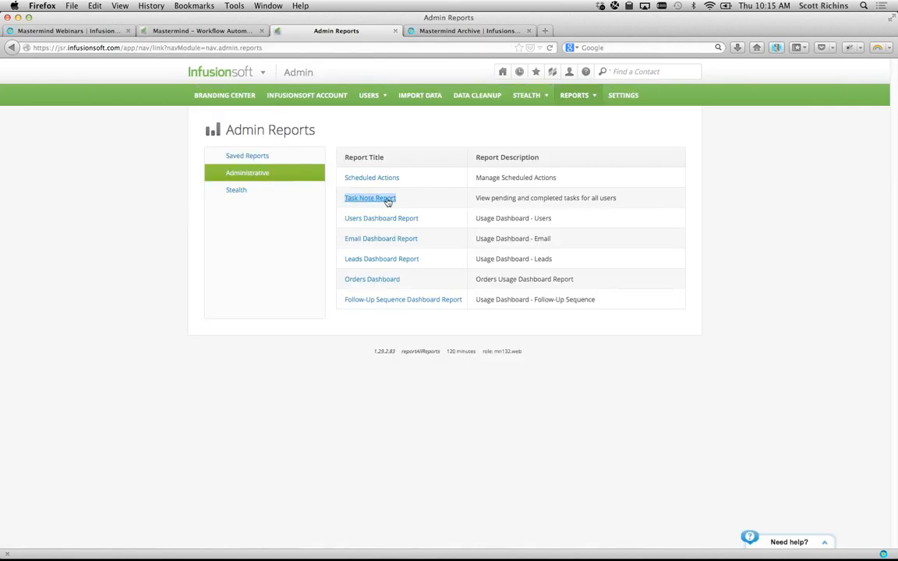
left_click(387, 198)
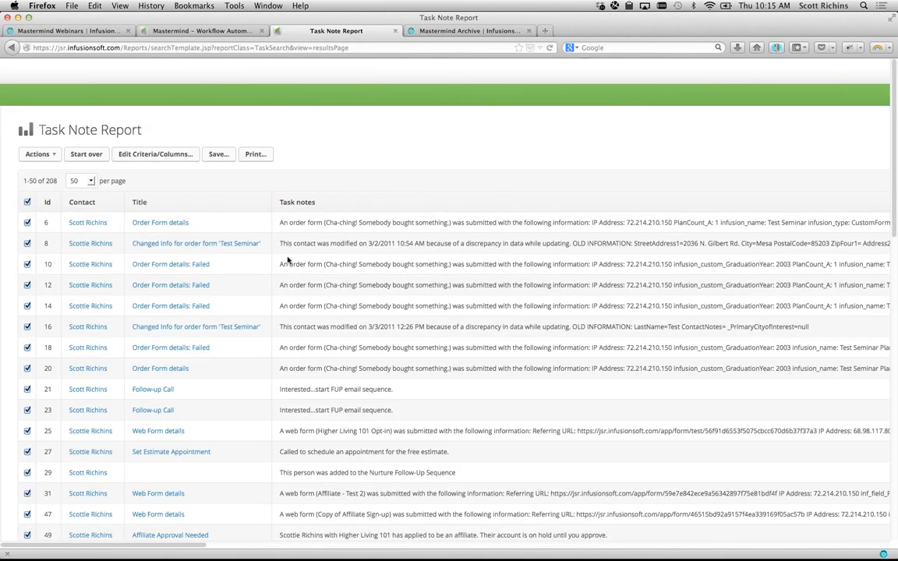
scroll(287, 257, "down", 3)
scroll(287, 258, "down", 3)
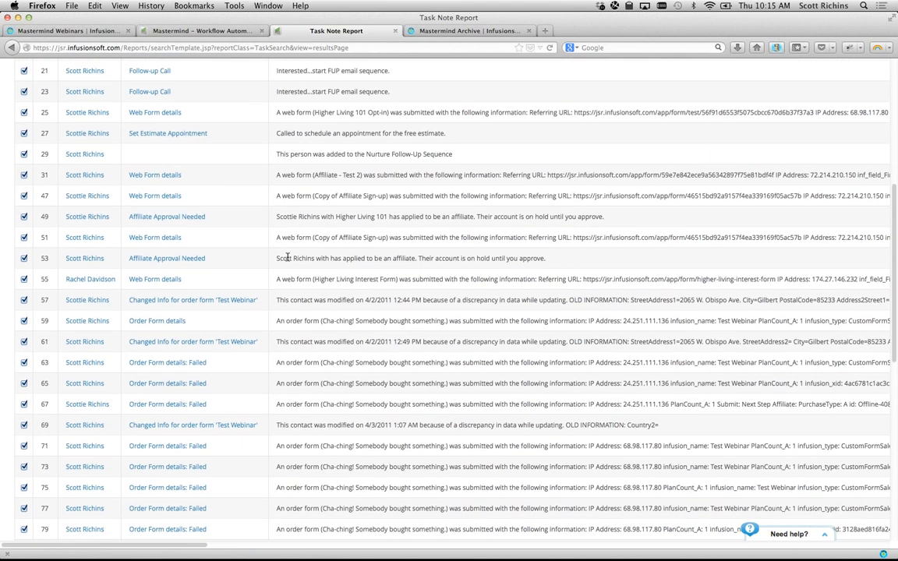
scroll(284, 259, "up", 8)
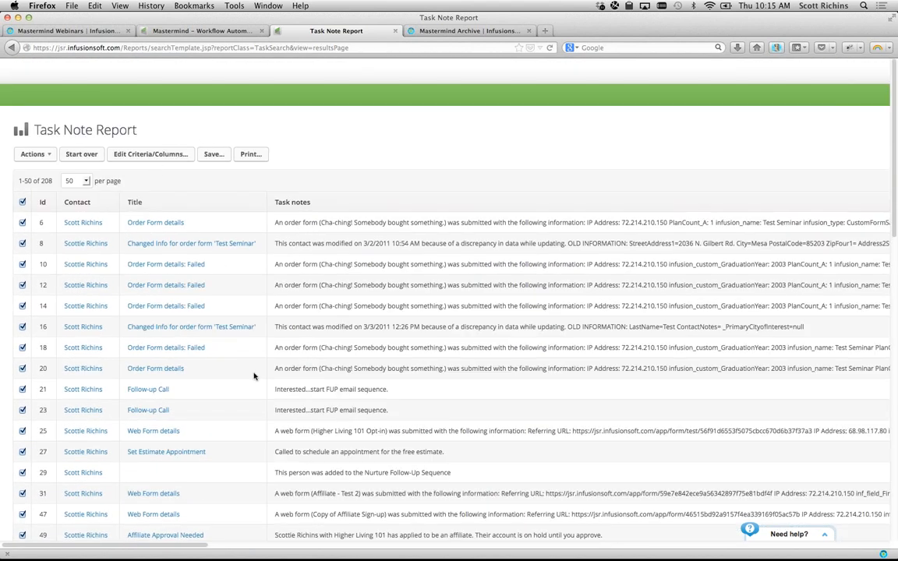
- Filter the Task Note Report to one Assigned To user under Misc Criteria, leaving 114 notes
left_click(156, 151)
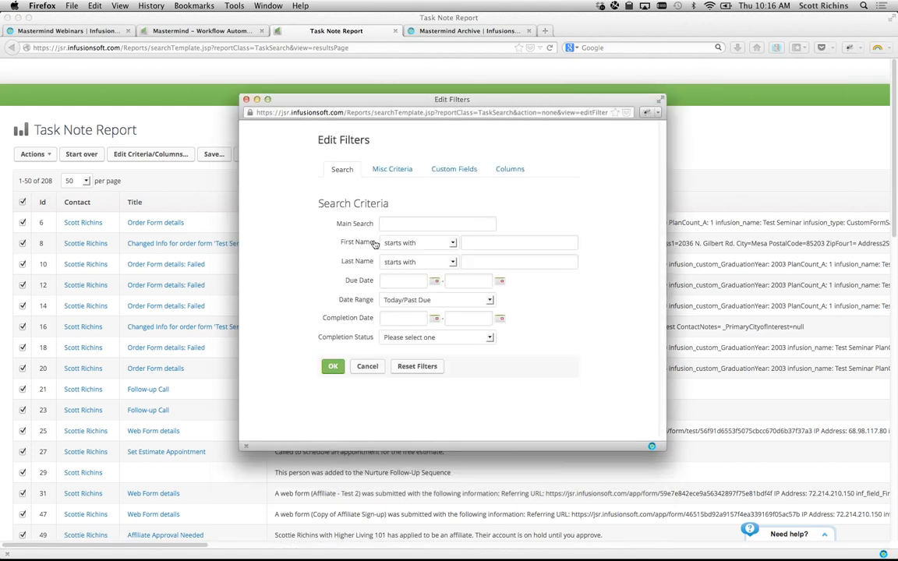
left_click(389, 302)
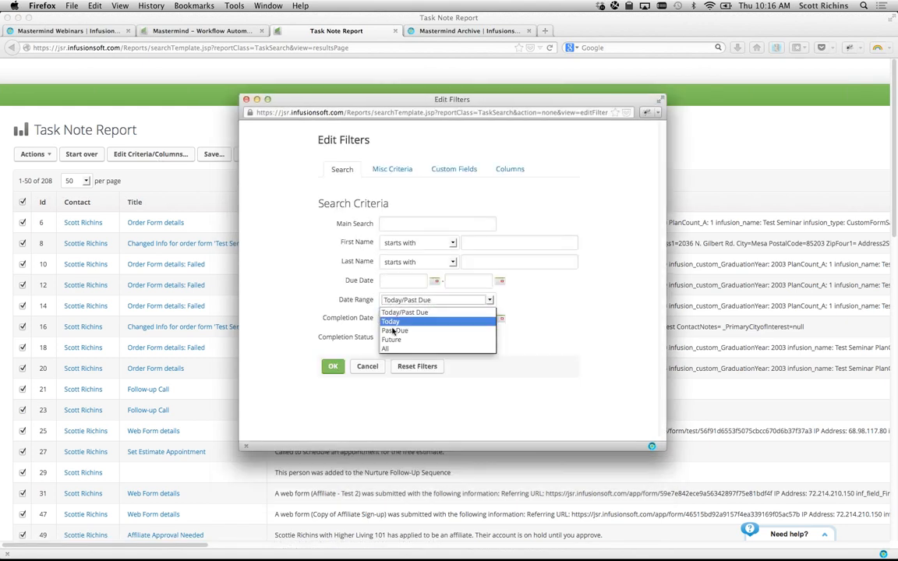
left_click(391, 300)
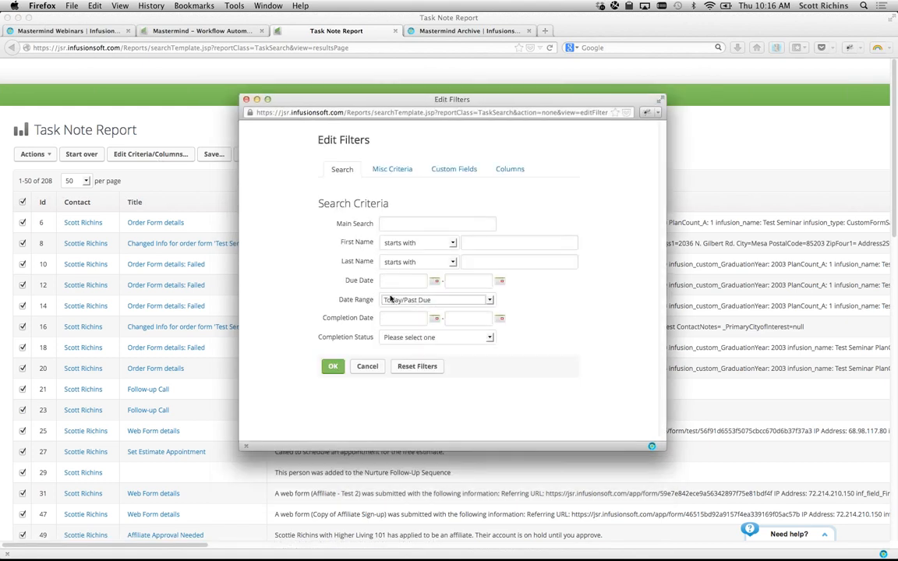
left_click(382, 169)
left_click_drag(375, 196, 398, 197)
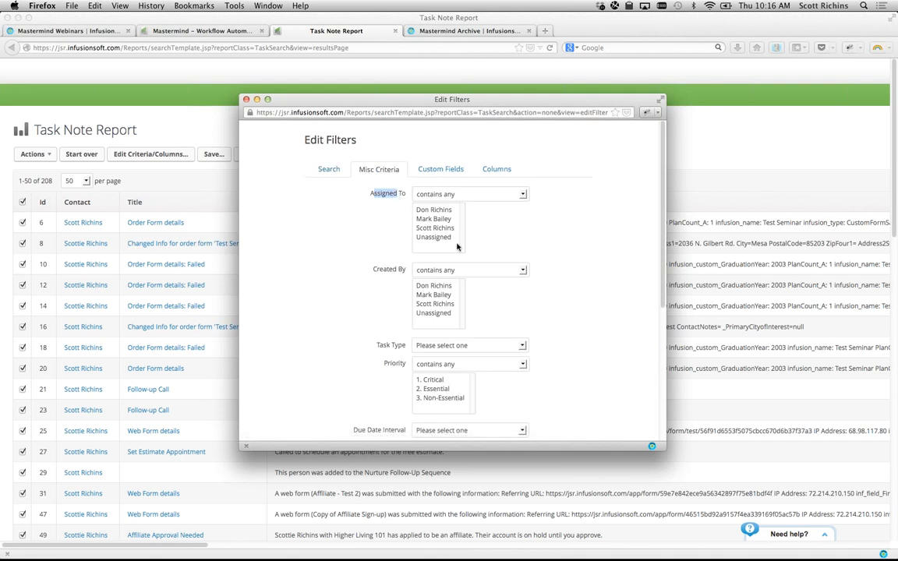
left_click(436, 228)
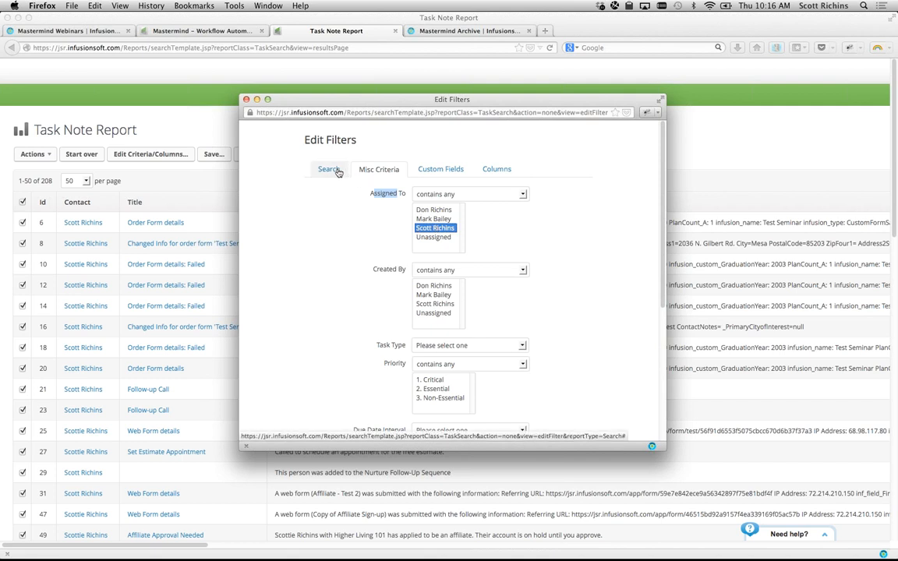
scroll(332, 280, "down", 5)
left_click(317, 394)
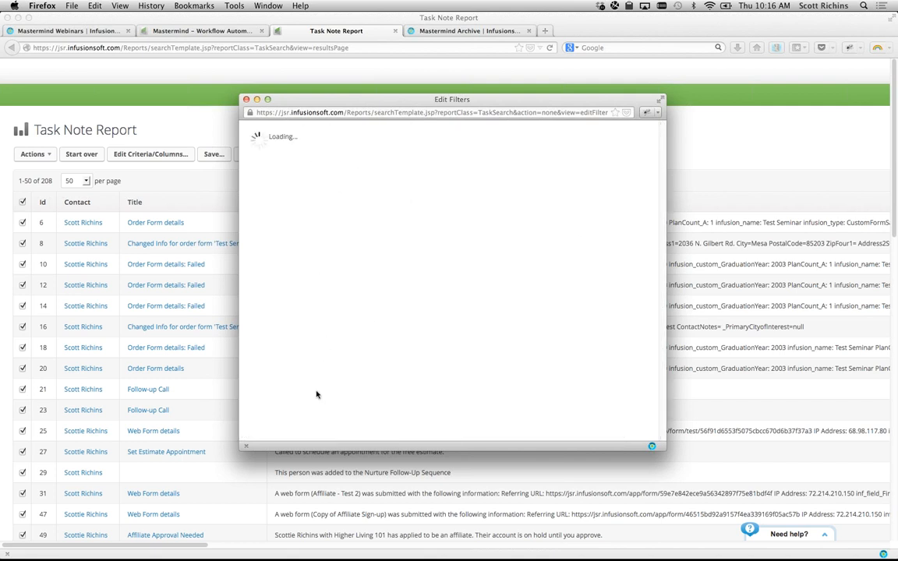
scroll(140, 425, "down", 15)
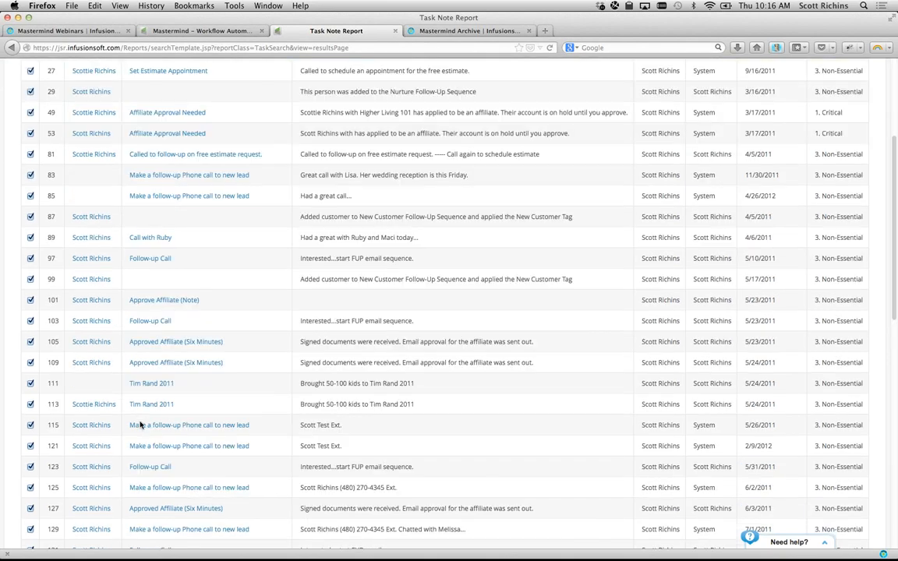
scroll(141, 425, "down", 5)
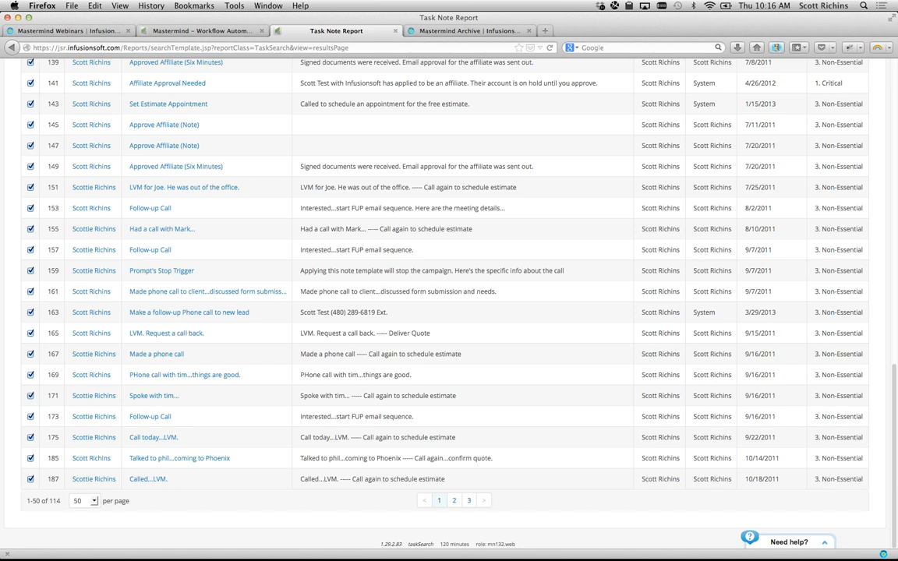
scroll(292, 208, "up", 15)
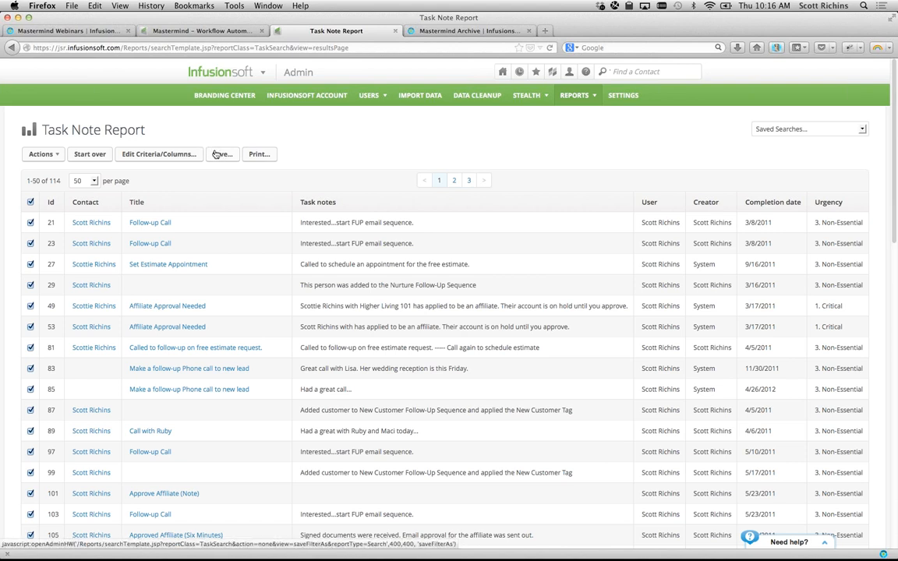
- Dismiss the Save this search popup and reopen Edit Criteria/Columns
left_click(222, 154)
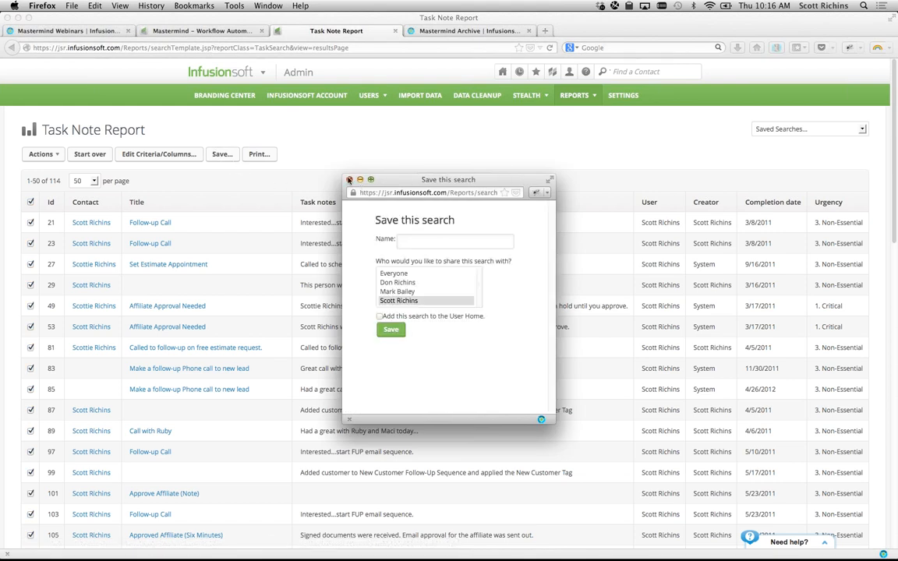
left_click(315, 162)
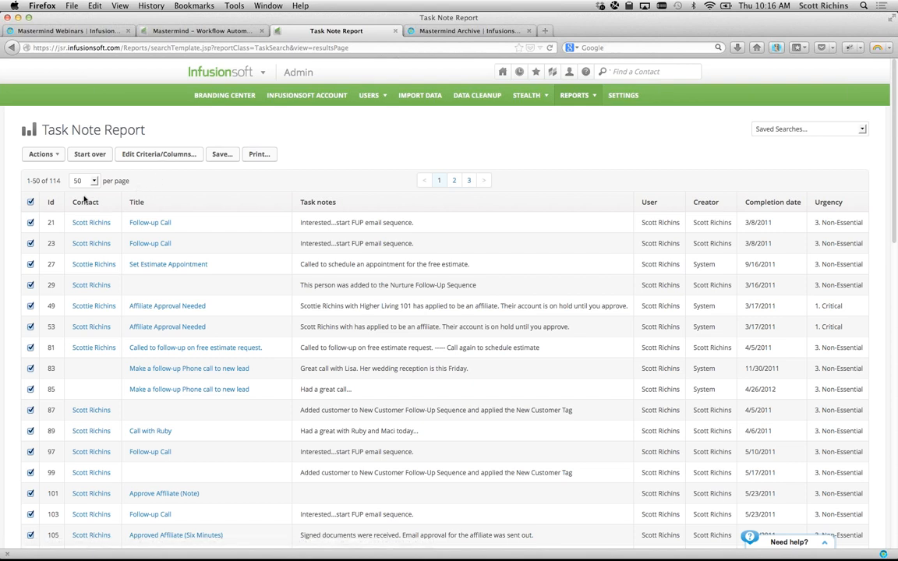
left_click(126, 154)
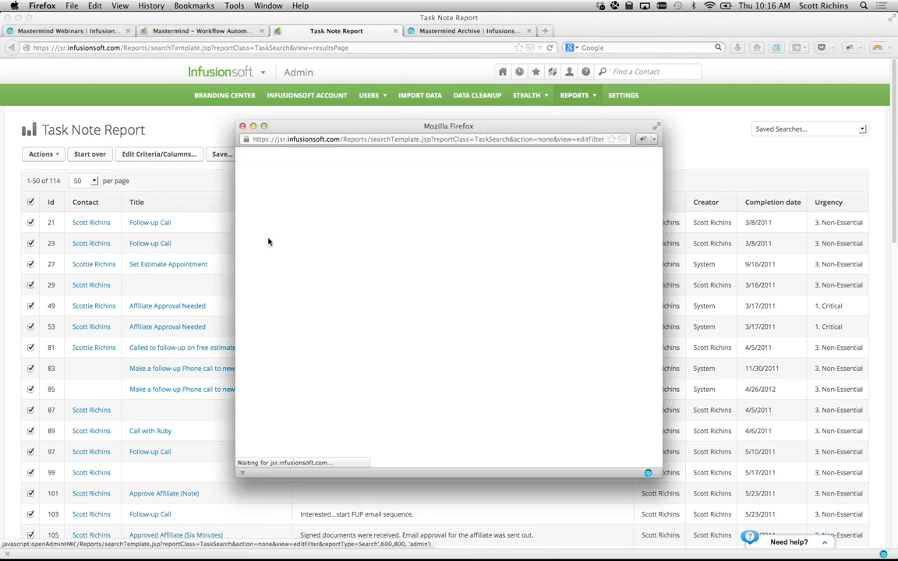
- Set the Due Date filter to 06-01-2013 through 06-30-2013, leaving 3 task notes
left_click(437, 301)
left_click(437, 301)
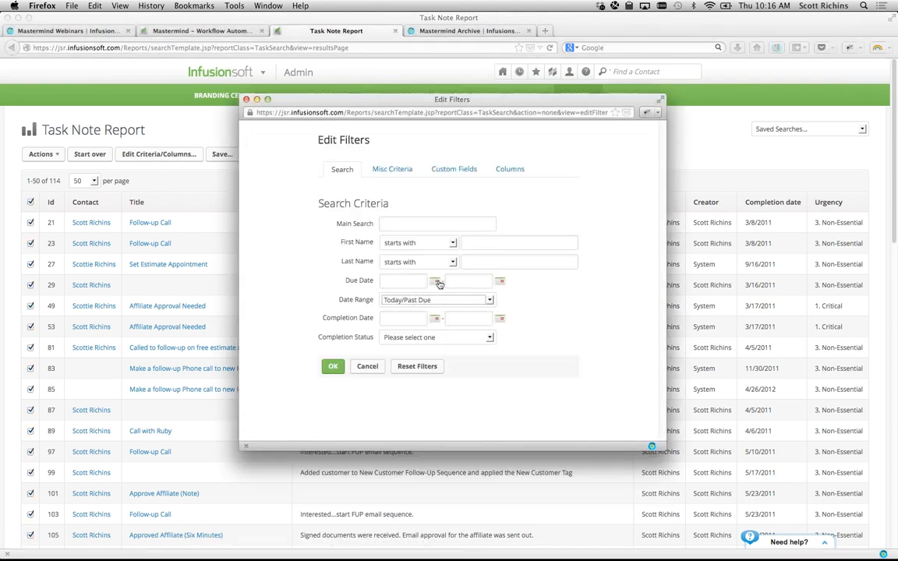
left_click(435, 280)
left_click(469, 337)
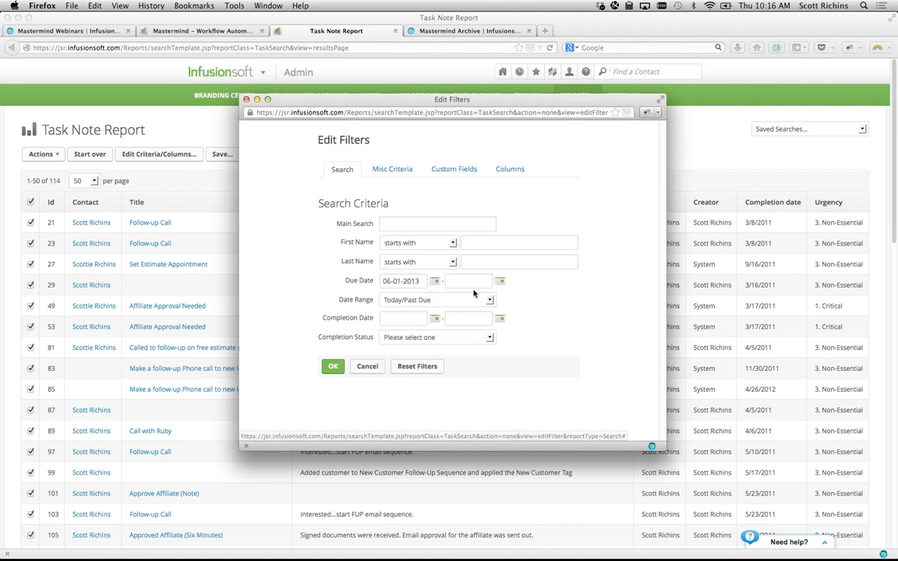
left_click(501, 281)
left_click(457, 396)
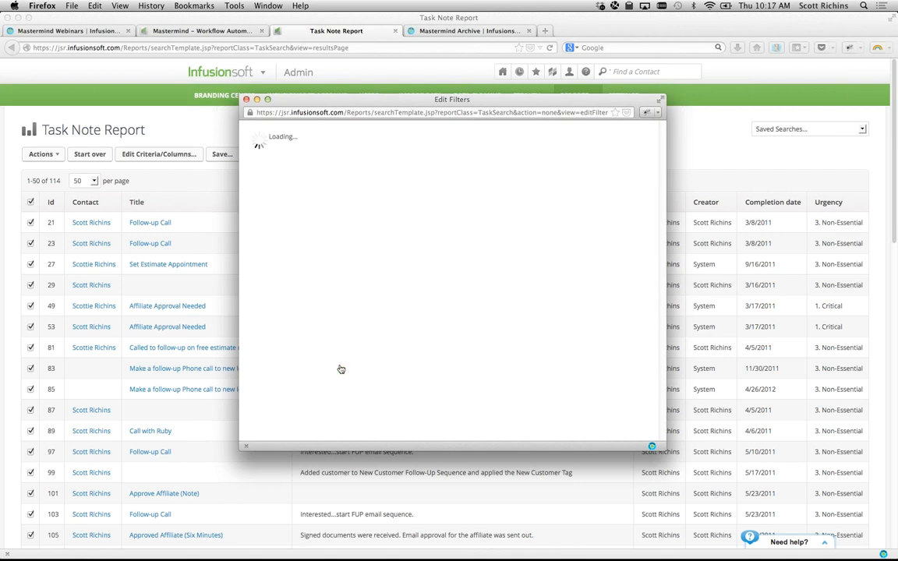
left_click(333, 367)
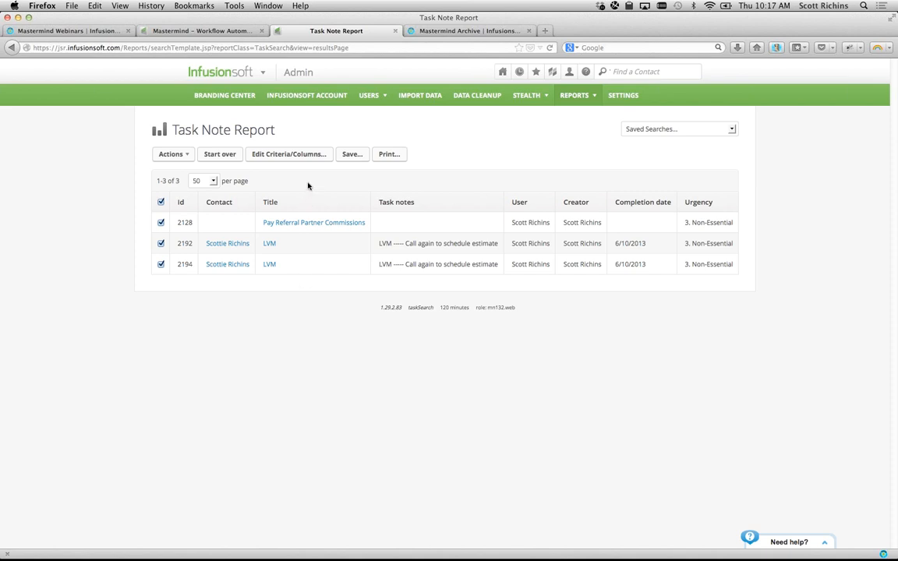
left_click(352, 156)
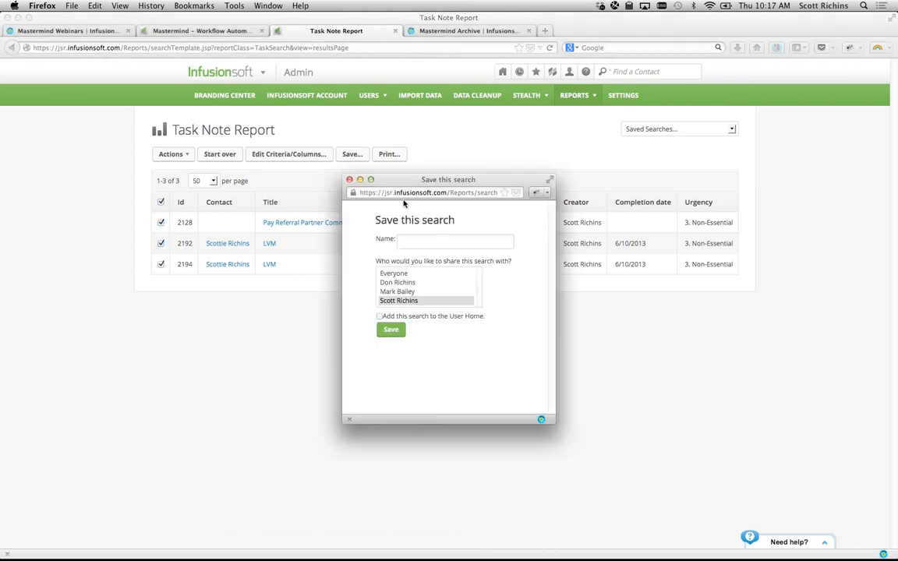
- Name the saved search Scott's Notes/Tasks and save it
left_click(416, 238)
type("Scott's")
left_click(393, 330)
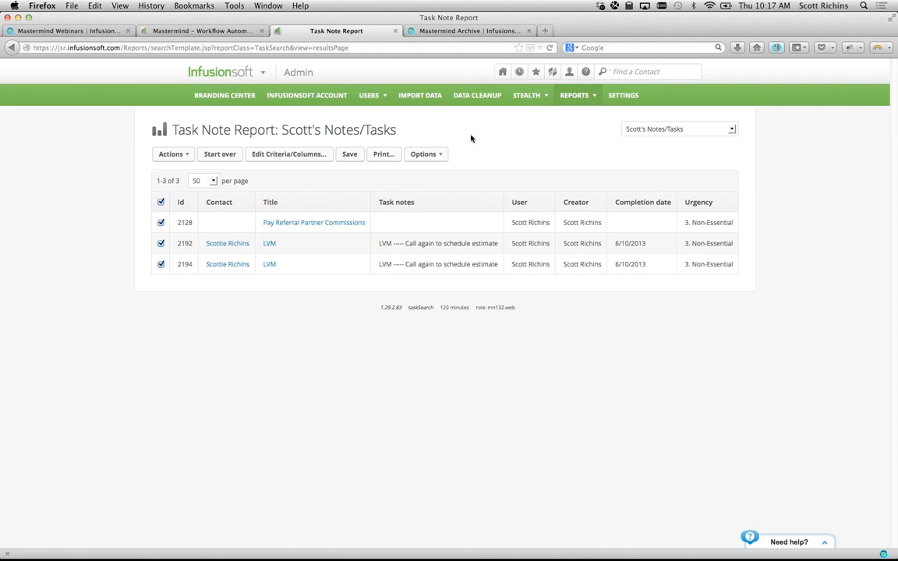
- Open the Infusionsoft Dashboard from the Home menu and switch to its tab
mouse_move(250, 75)
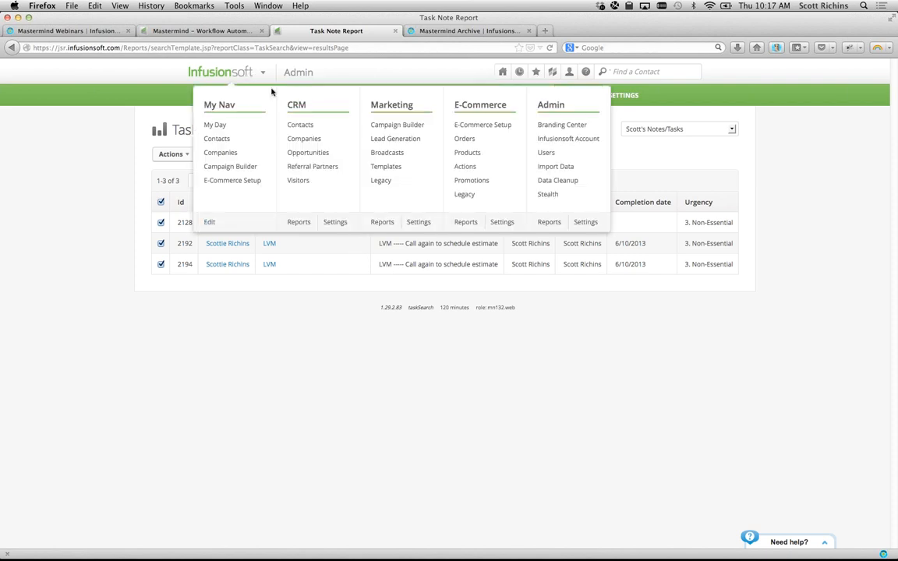
mouse_move(502, 72)
left_click(499, 110, "super")
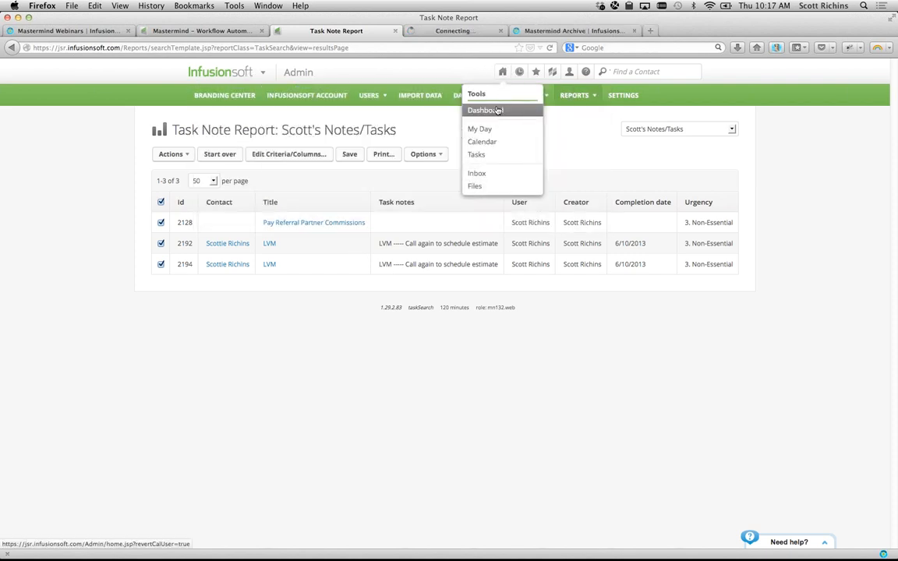
left_click(464, 33)
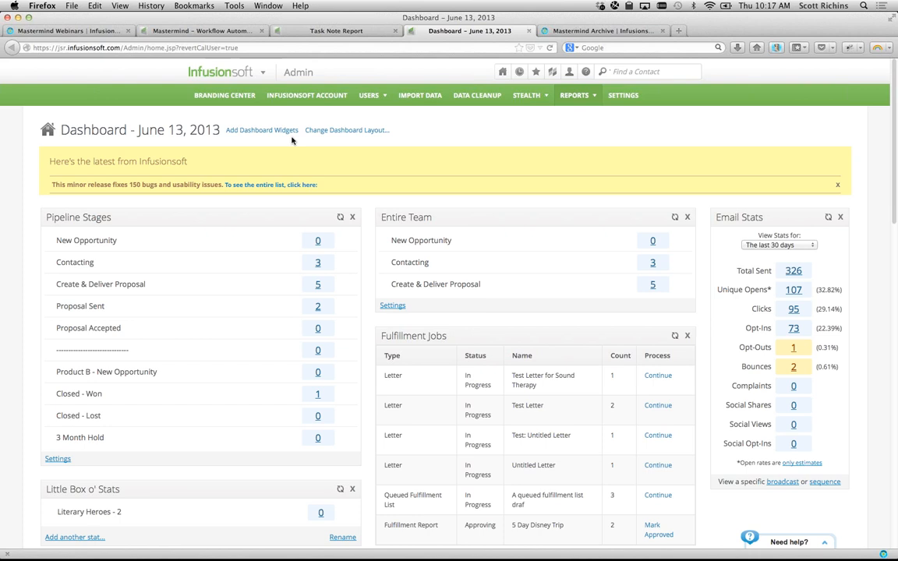
- Add the Little Box o' Stats widget from the available dashboard widgets
left_click(267, 131)
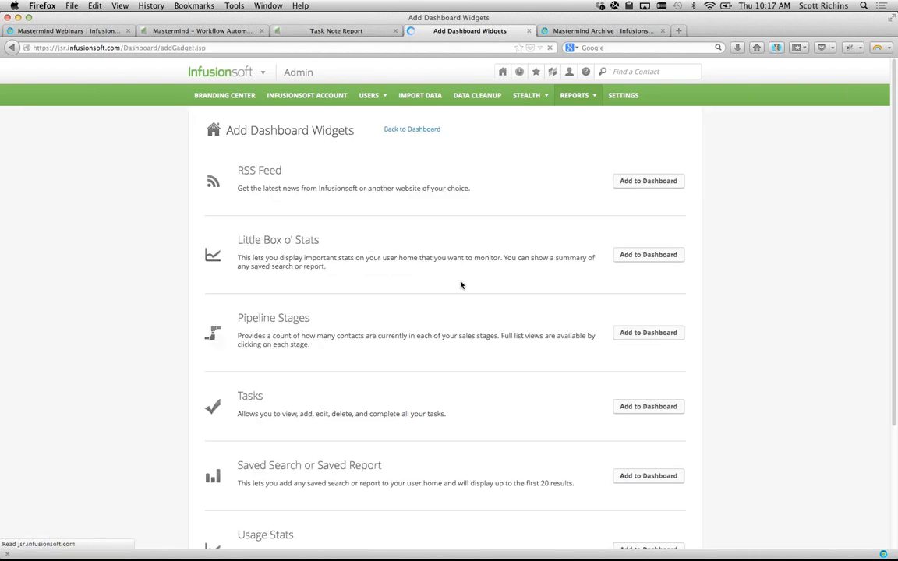
scroll(401, 417, "down", 3)
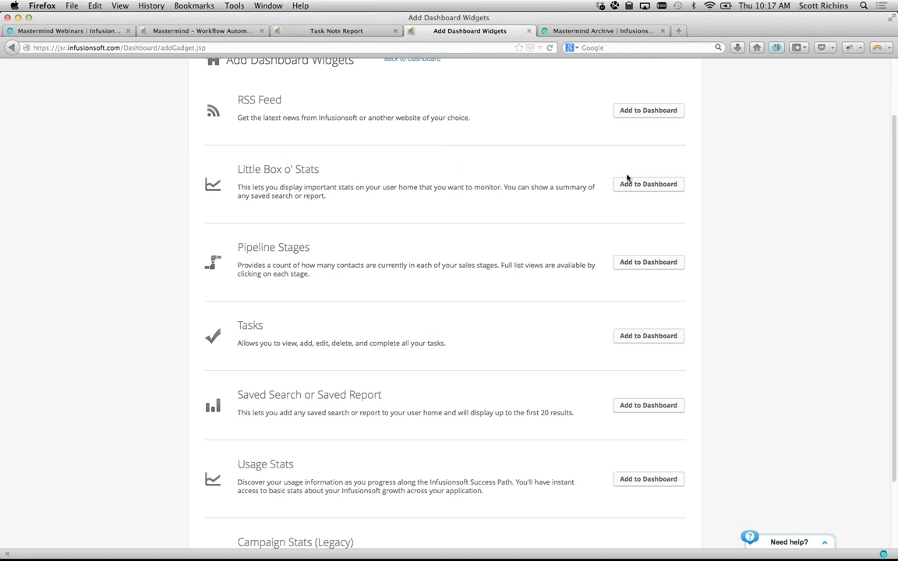
left_click_drag(238, 169, 299, 171)
left_click(338, 174)
left_click(649, 184)
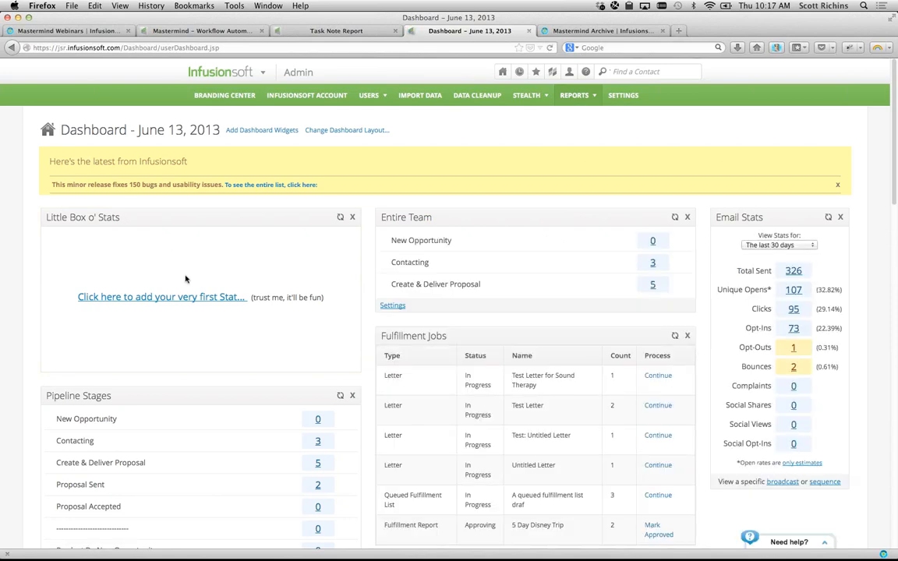
- Set the widget's first stat to COUNT from the saved report Scott's Notes/Tasks and save
left_click(186, 297)
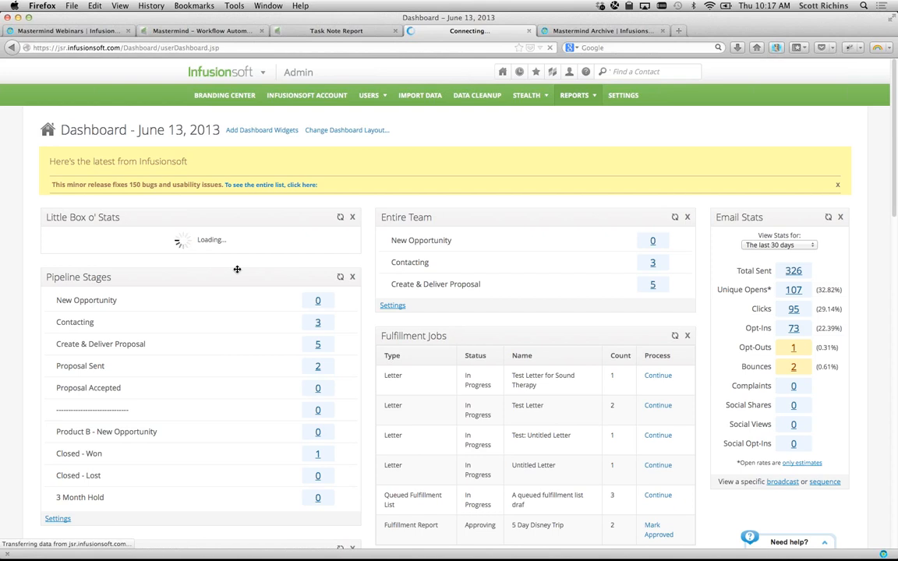
left_click(152, 259)
left_click(124, 258)
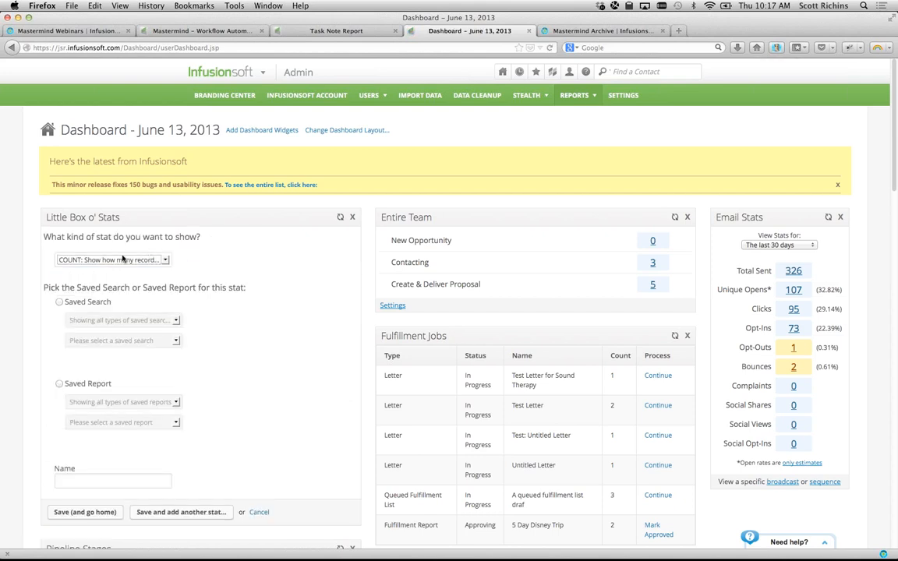
left_click(59, 384)
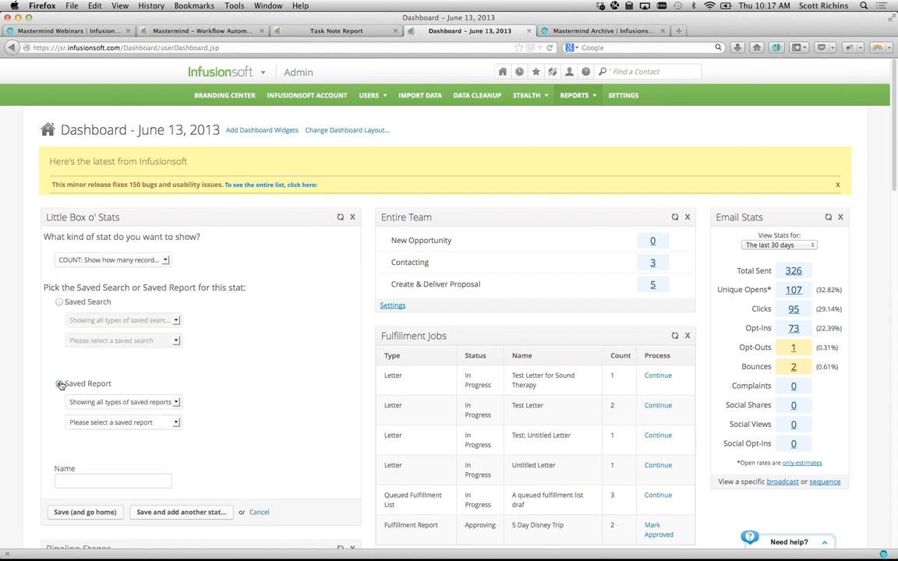
left_click(114, 422)
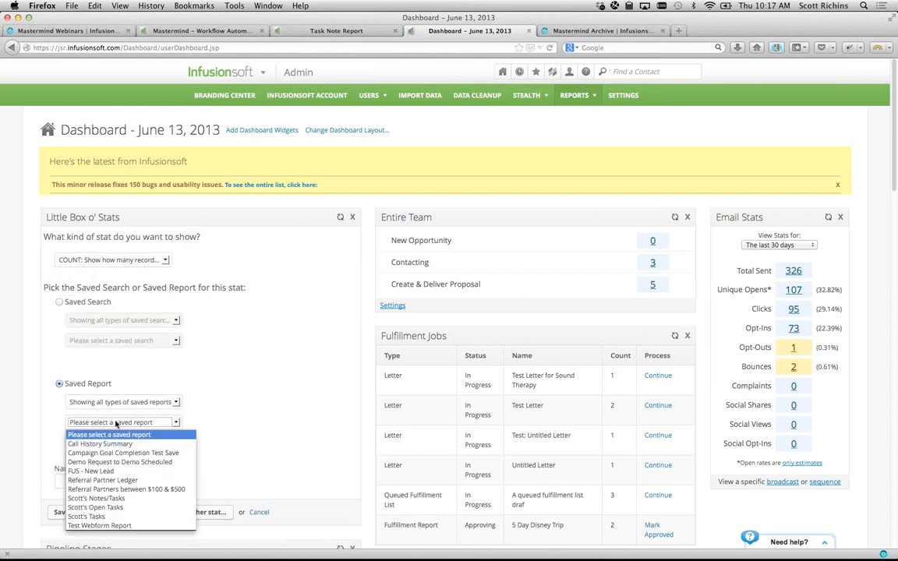
left_click(112, 499)
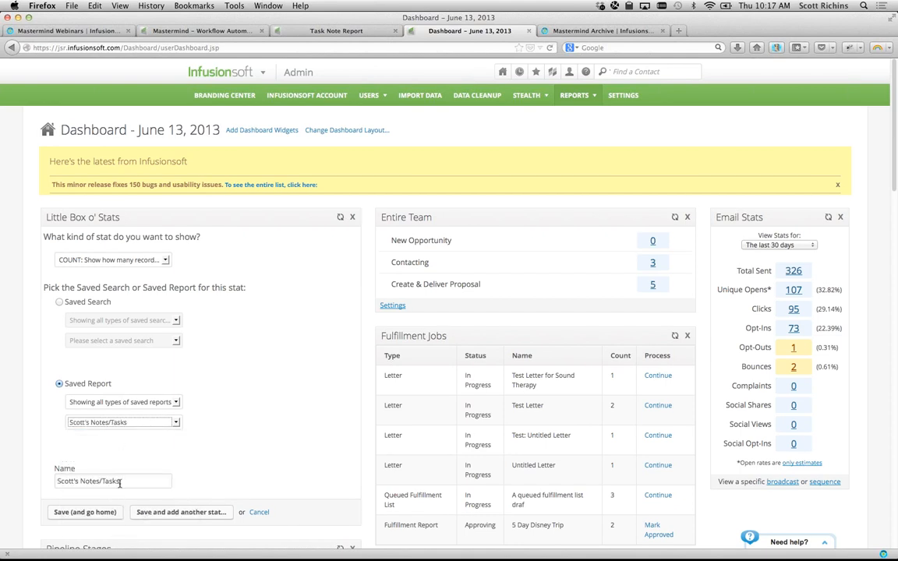
left_click(106, 513)
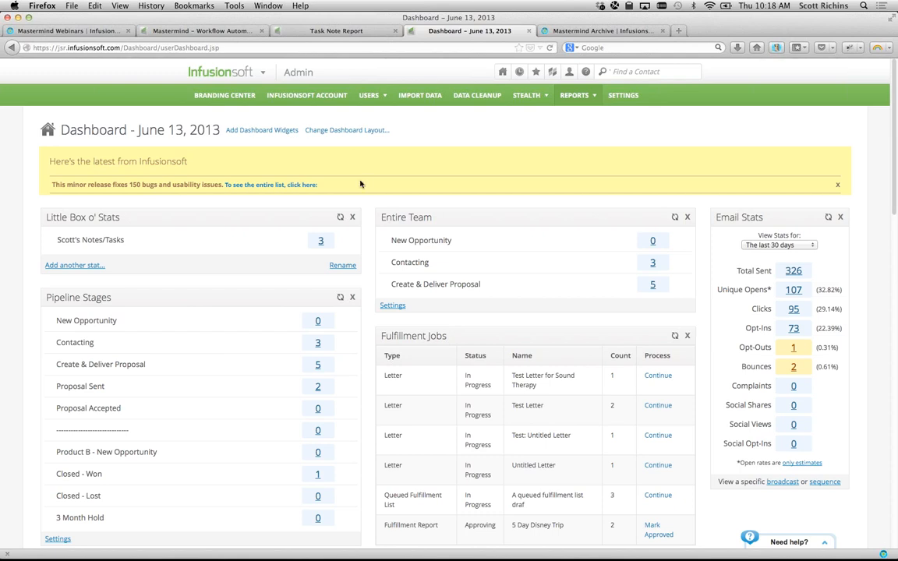
- Open the Call History Summary report from CRM Sales reports in a new tab and view it
mouse_move(253, 79)
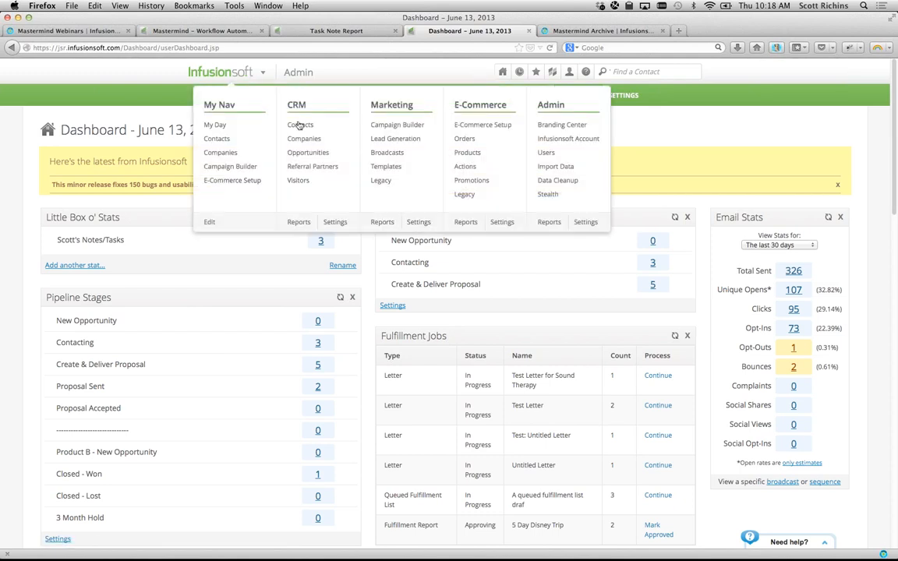
left_click(298, 221)
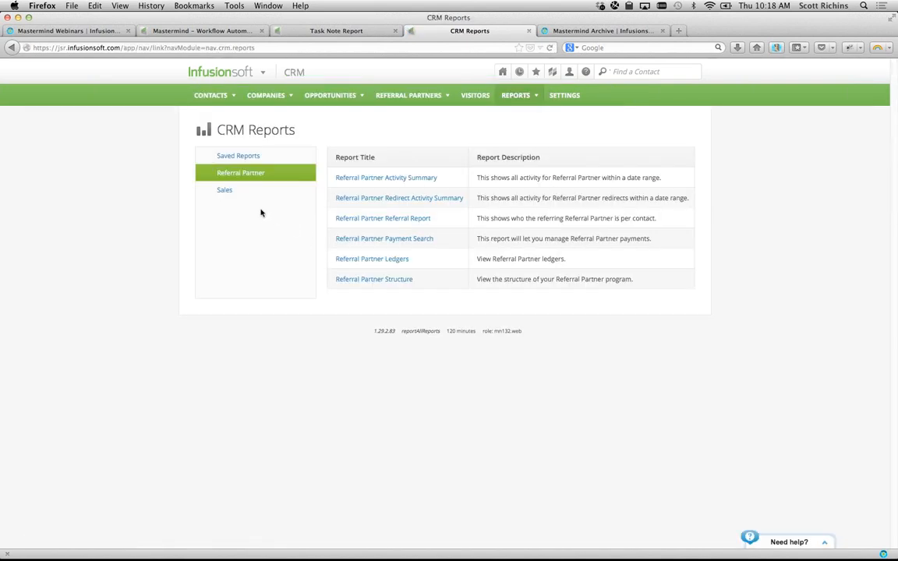
left_click(224, 191)
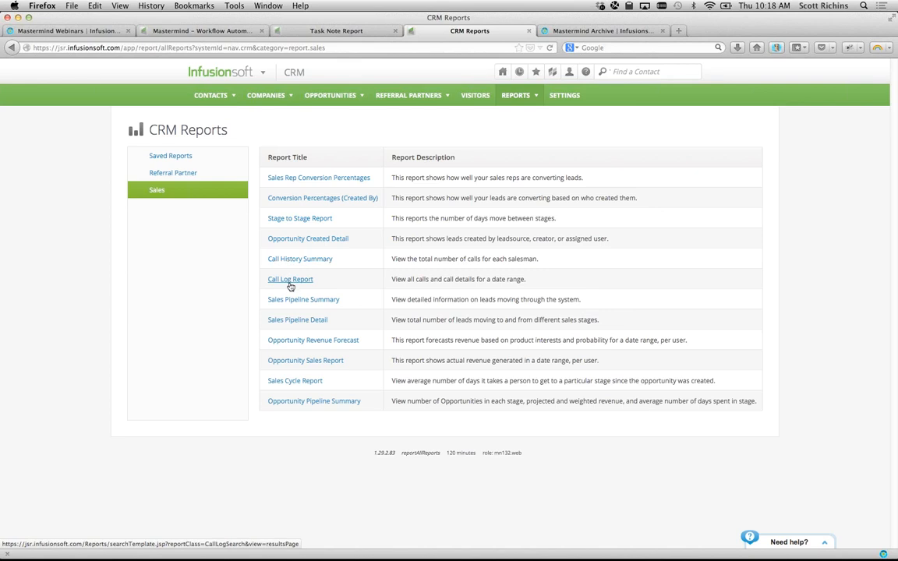
left_click(288, 260, "super")
key("ctrl+Tab")
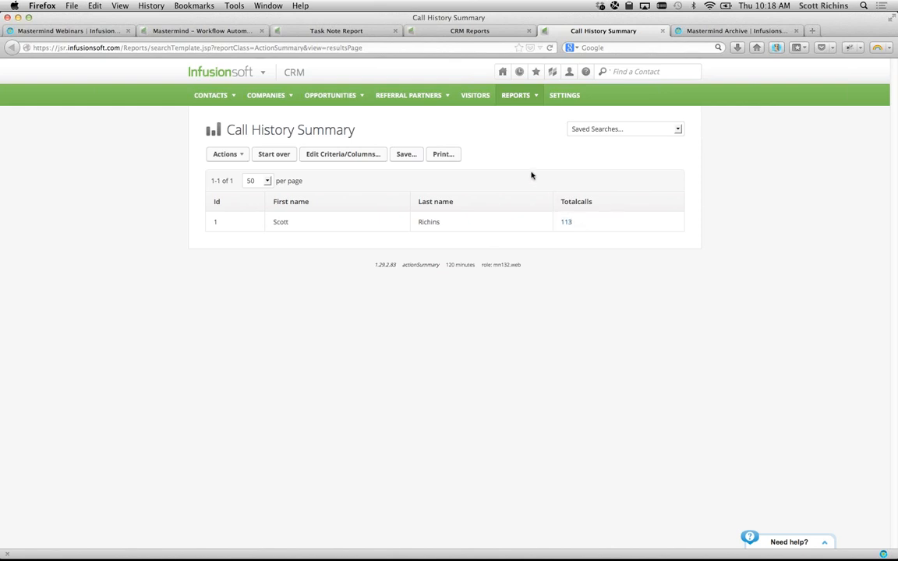
- Review the report's criteria, miscellaneous and column settings, then close the popup and report tab
left_click(327, 155)
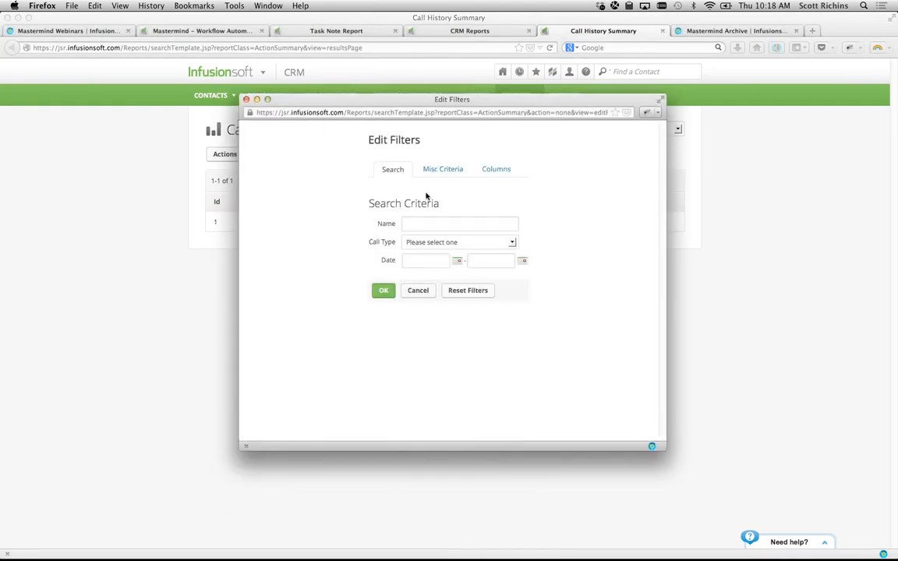
left_click(444, 169)
left_click(493, 170)
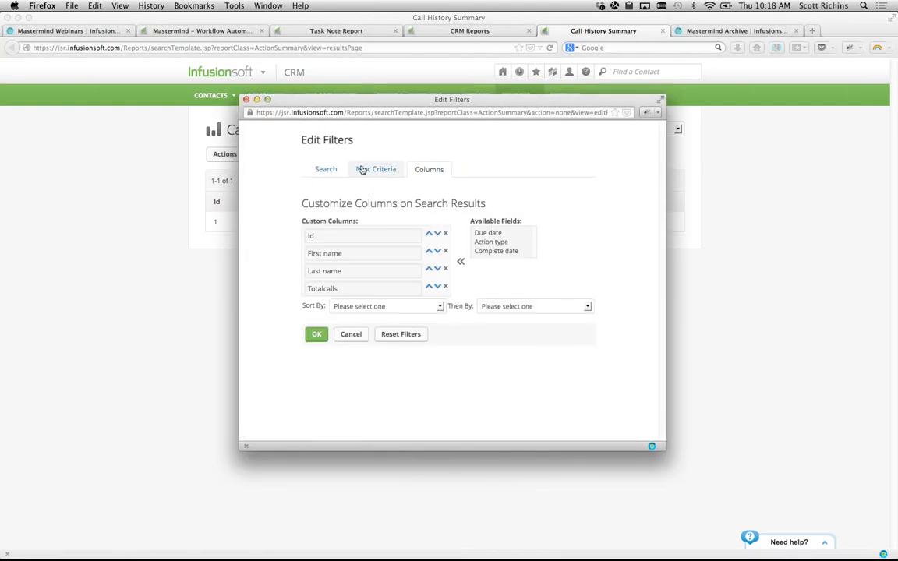
left_click(394, 169)
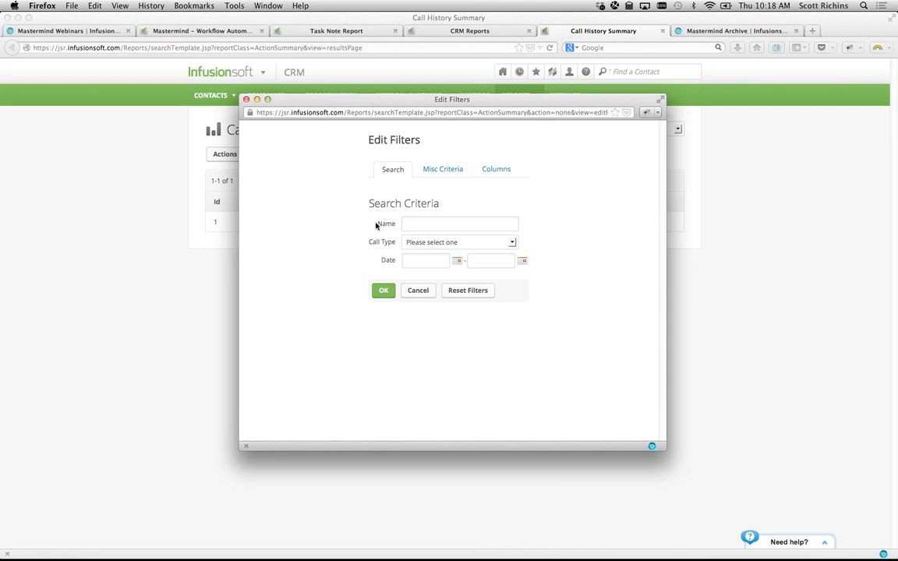
key("super+w")
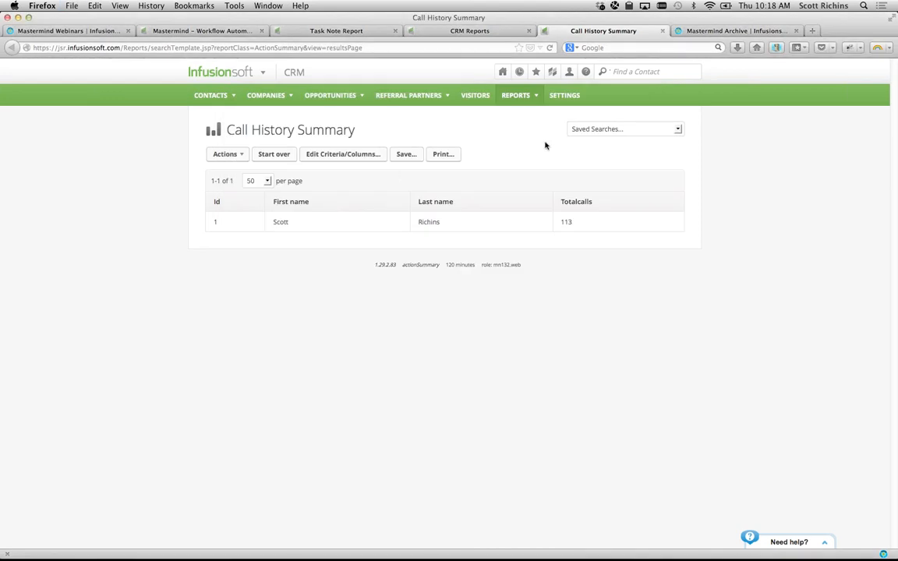
key("super+w")
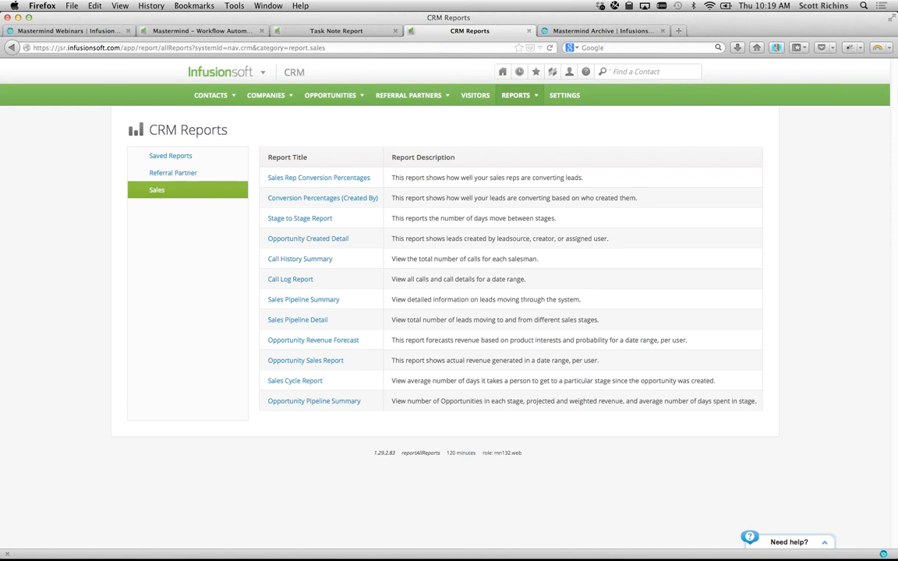
key("super+Tab")
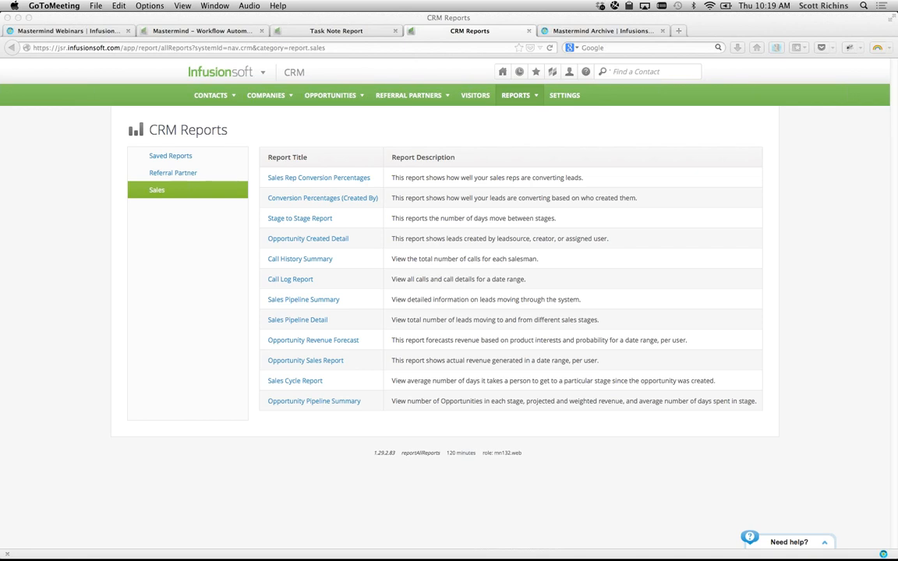
- From the Task Note Report tab, open My Day showing overdue and someday tasks
left_click(274, 31)
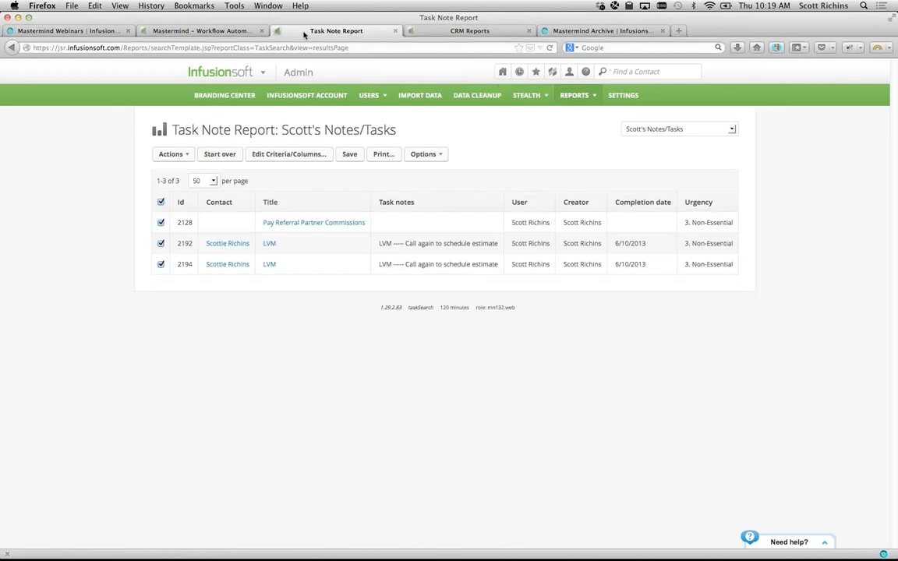
mouse_move(502, 75)
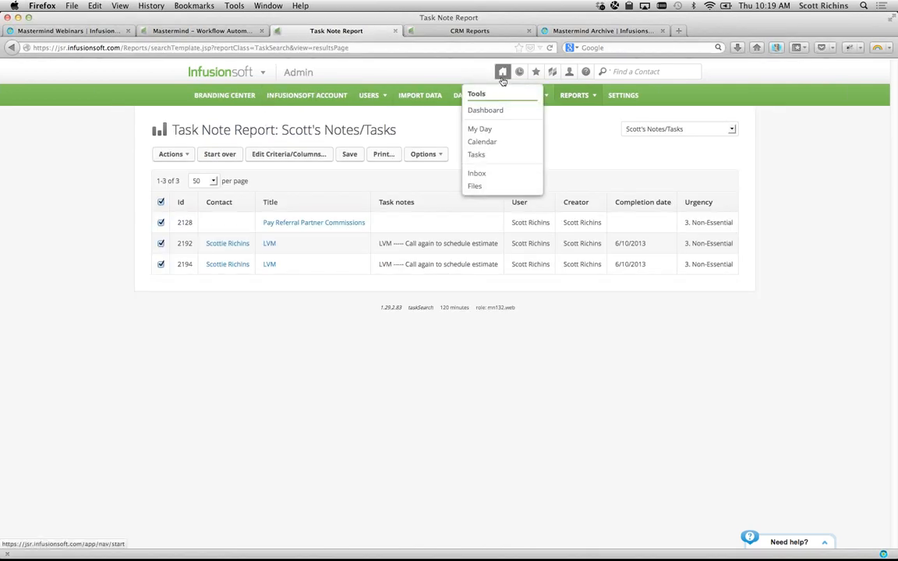
left_click(482, 130)
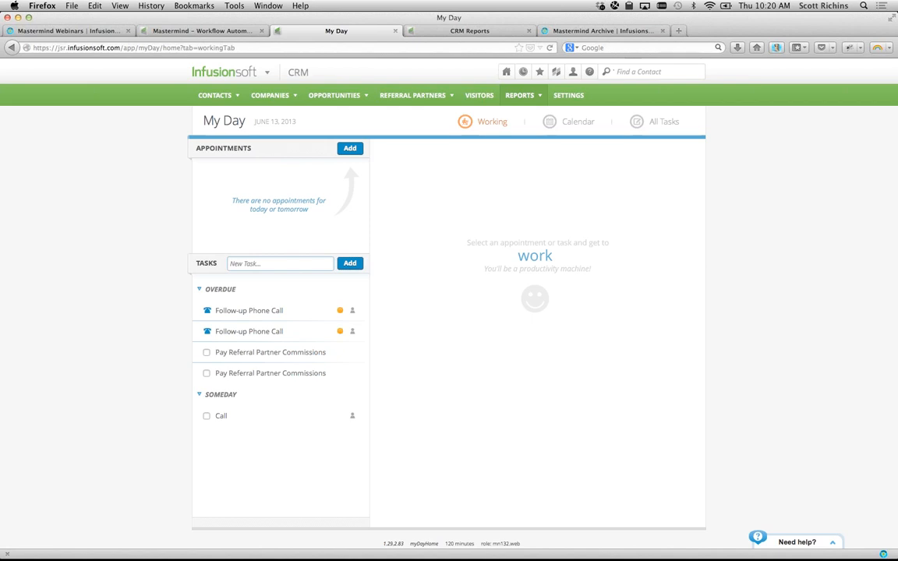
key("super+Tab")
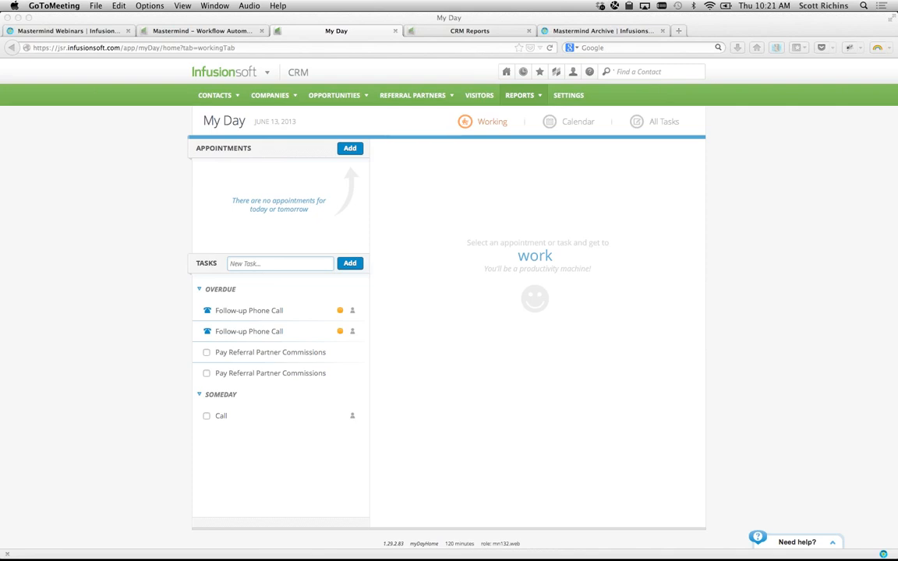
- Switch to the Mastermind – Workflow Automation tab showing the New Prospect Follow-up call task
left_click(208, 30)
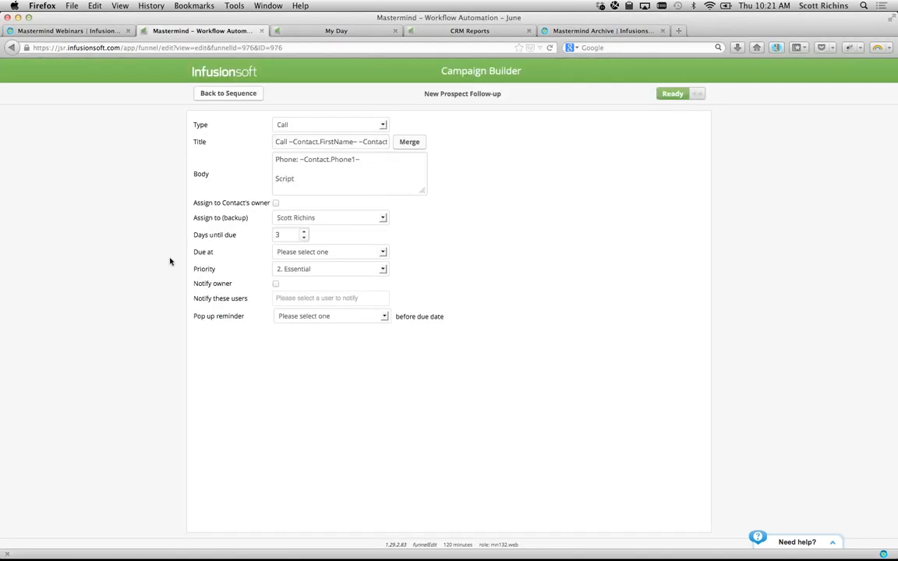
- Go back to the campaign canvas and reopen the Untitled Sequence and its New Prospect Follow-up task
left_click(241, 94)
left_click(217, 94)
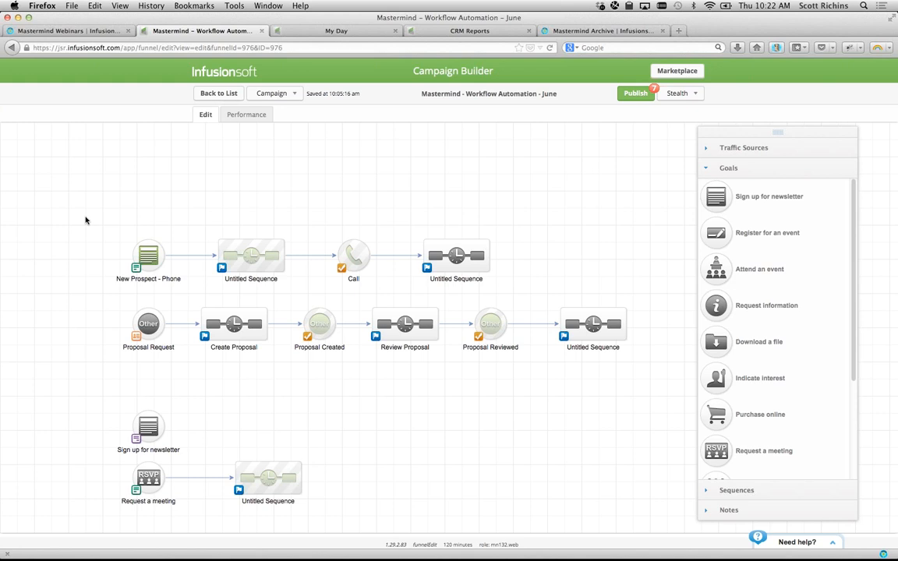
mouse_move(131, 242)
double_click(252, 249)
double_click(190, 172)
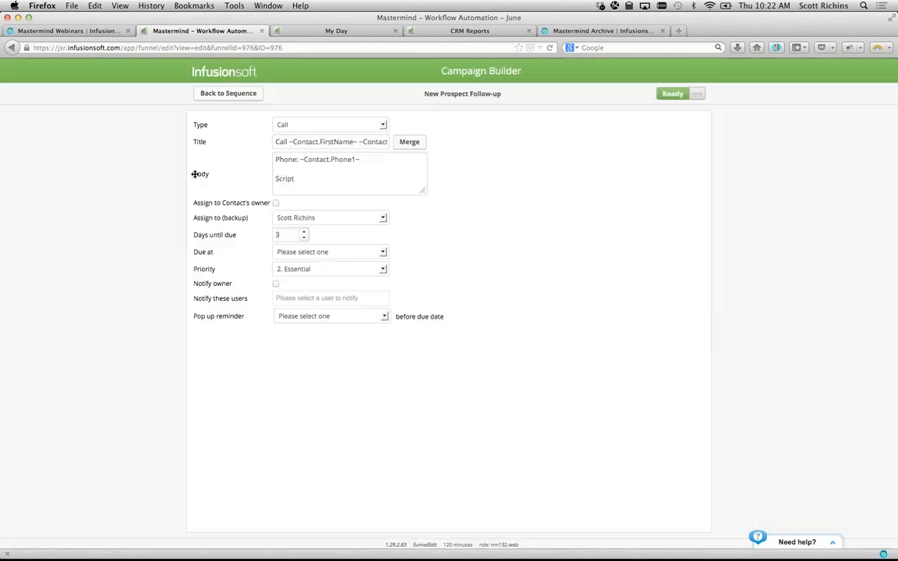
left_click(201, 90)
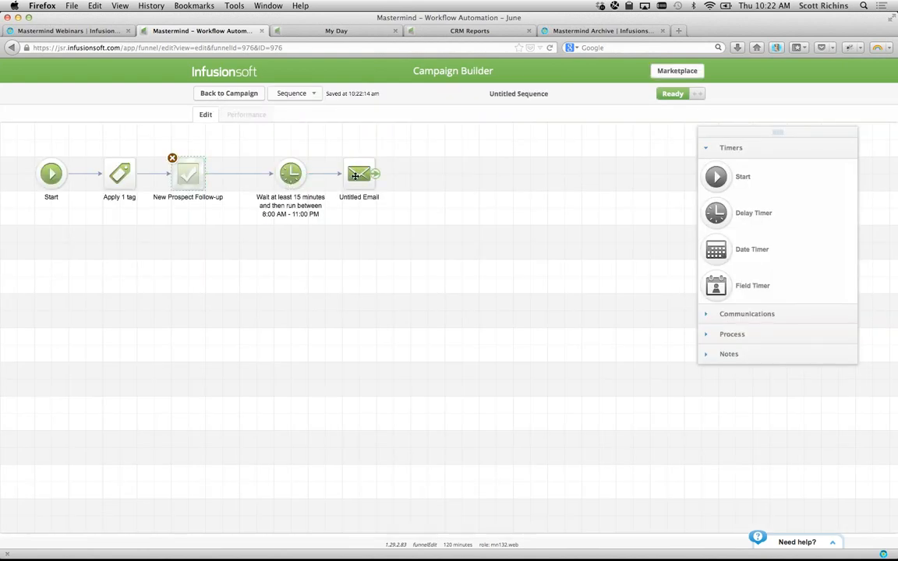
- Set the Untitled Email's To: to Other with ~Contact.Email~, then browse the custom merge fields
double_click(356, 177)
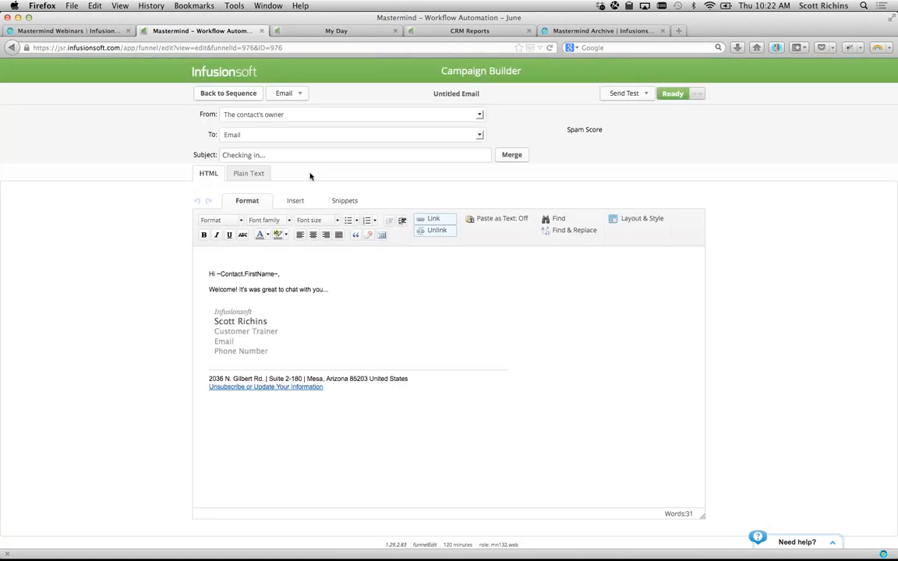
left_click(237, 135)
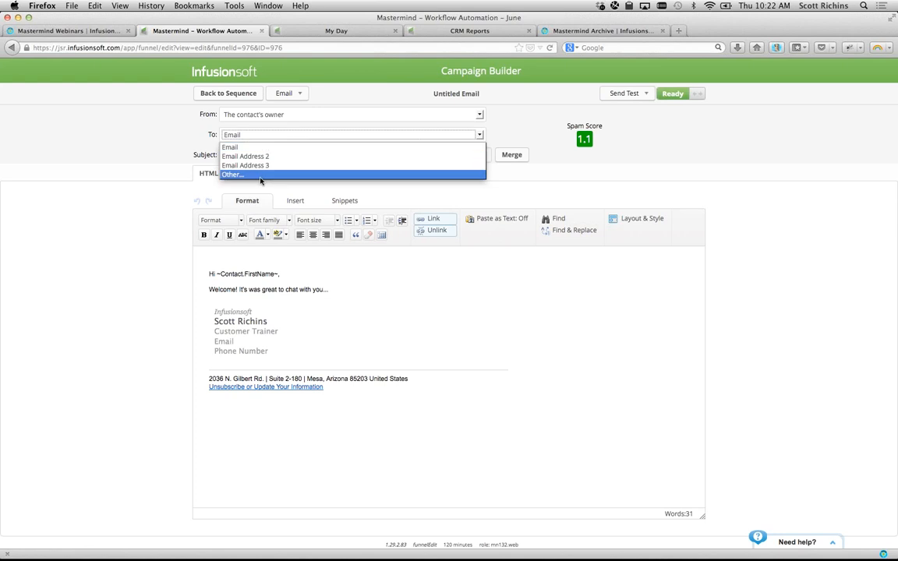
left_click(261, 176)
left_click_drag(399, 161, 328, 161)
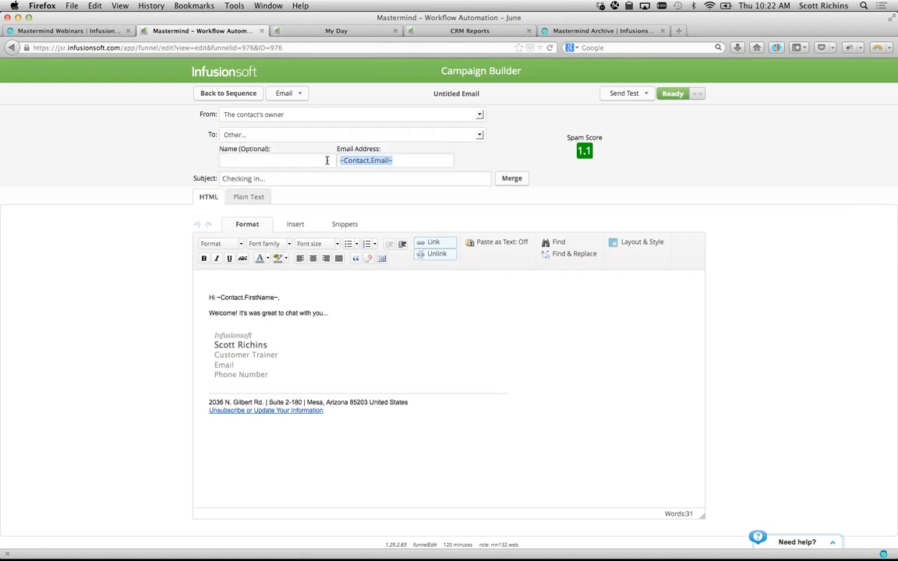
left_click(304, 225)
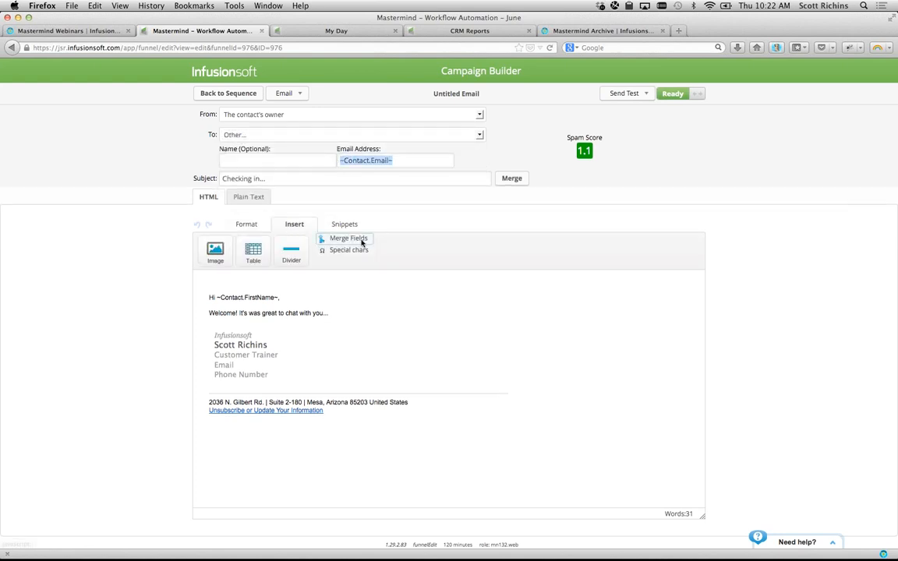
left_click(358, 240)
left_click(64, 270)
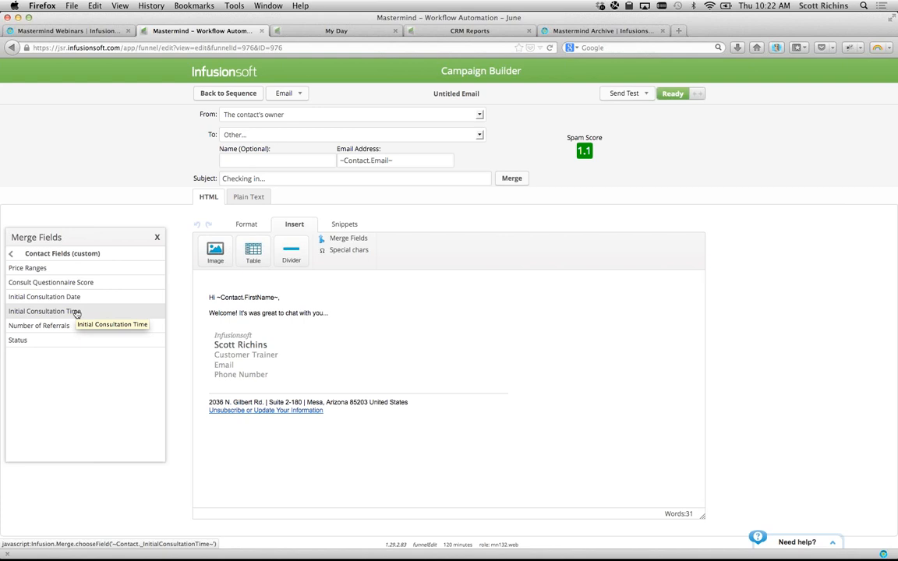
- Close the merge fields list and return to the My Day page
left_click(157, 237)
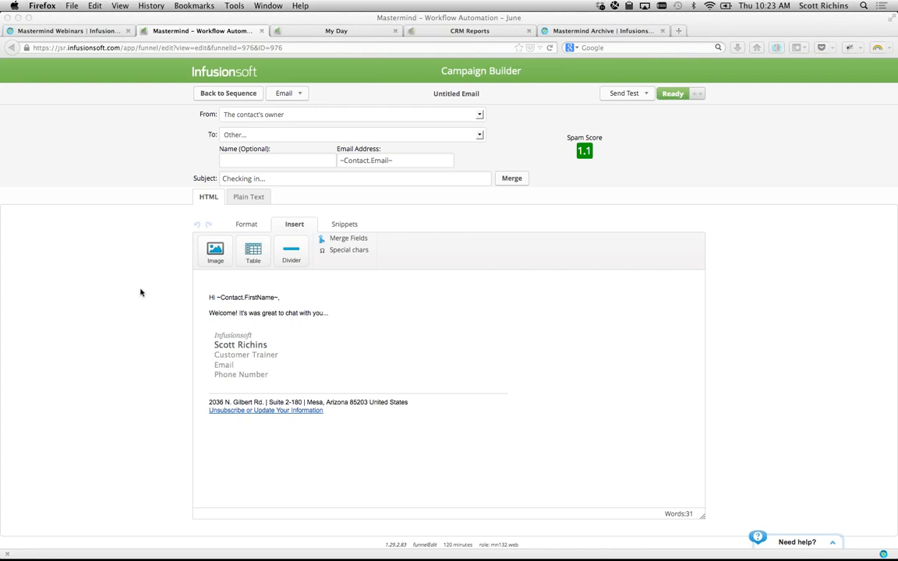
left_click(128, 264)
left_click(324, 31)
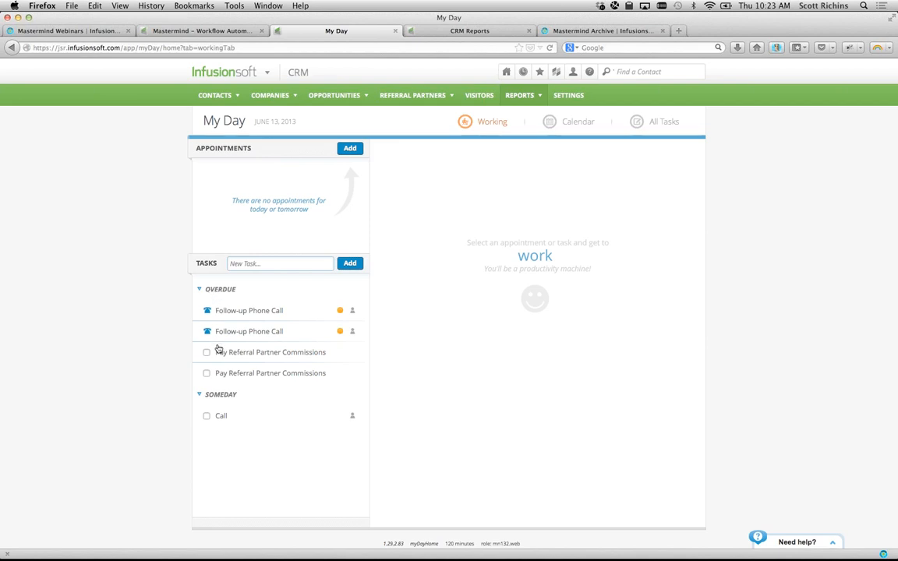
- Show All Tasks for Show all users with the Today/Past Due date range, listing six tasks
double_click(201, 395)
left_click(651, 124)
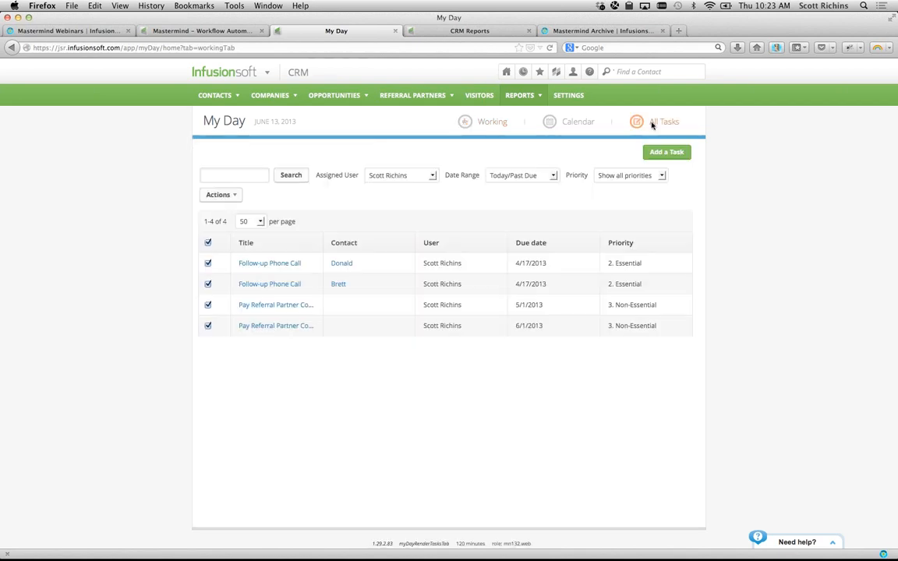
left_click(431, 175)
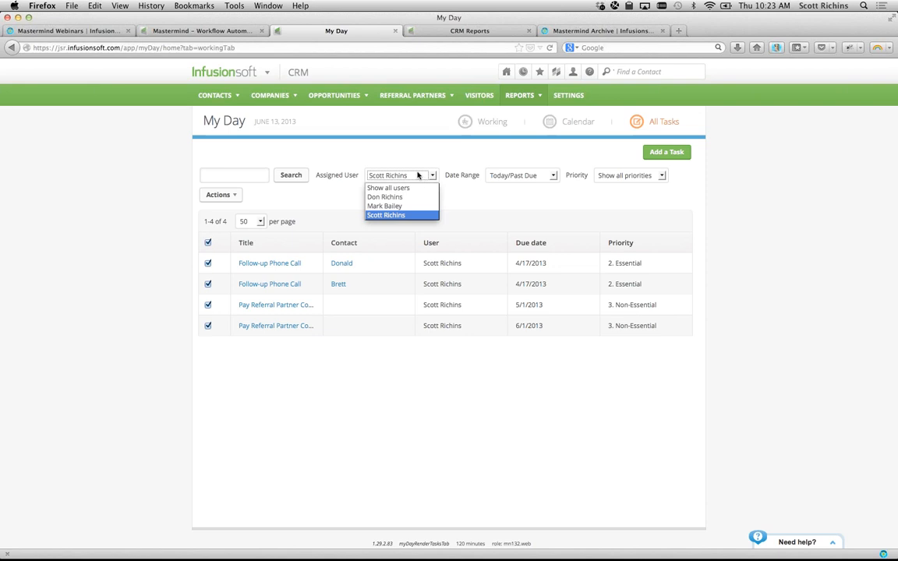
left_click(405, 189)
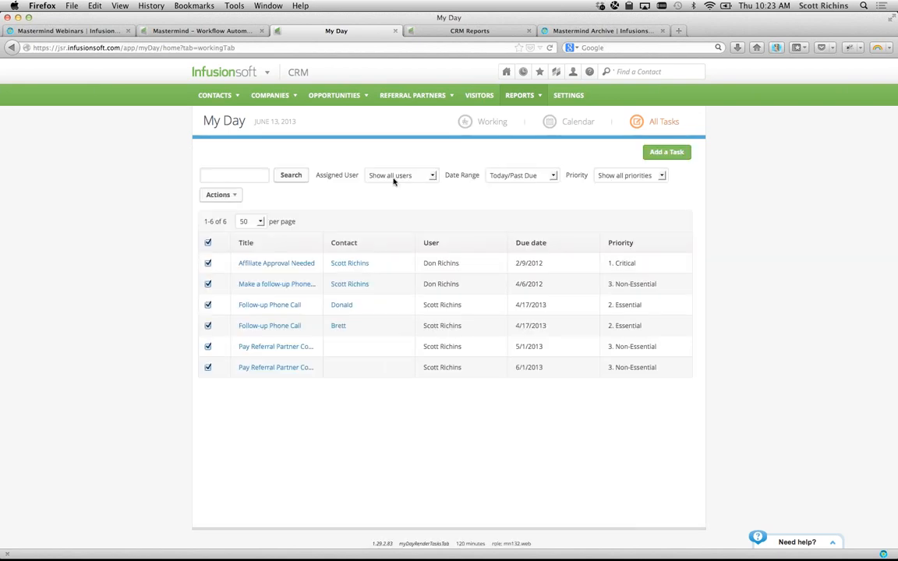
left_click(536, 179)
left_click(511, 188)
- Open the first task's linked contact record, scroll through it, then go back to My Day
left_click(354, 264)
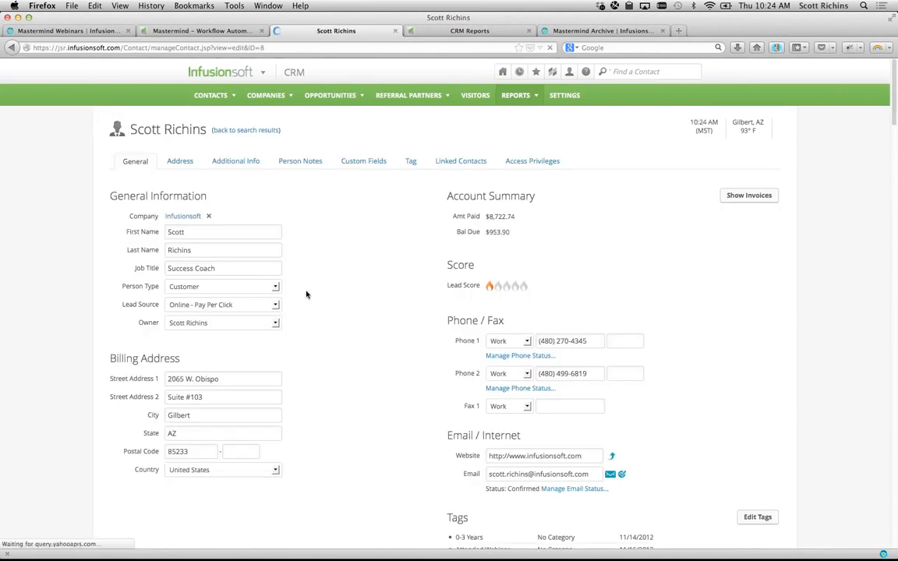
scroll(307, 295, "down", 5)
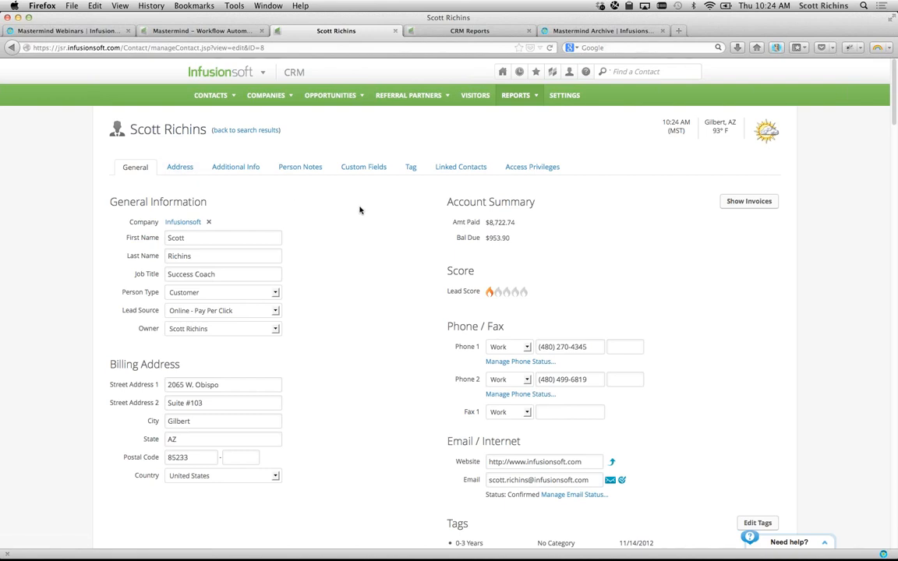
left_click(11, 47)
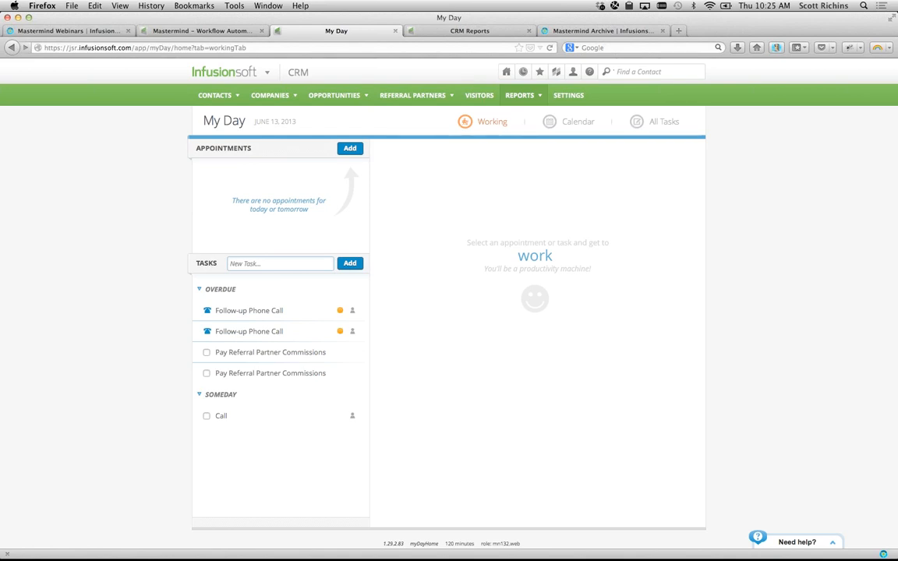
key("super+Tab")
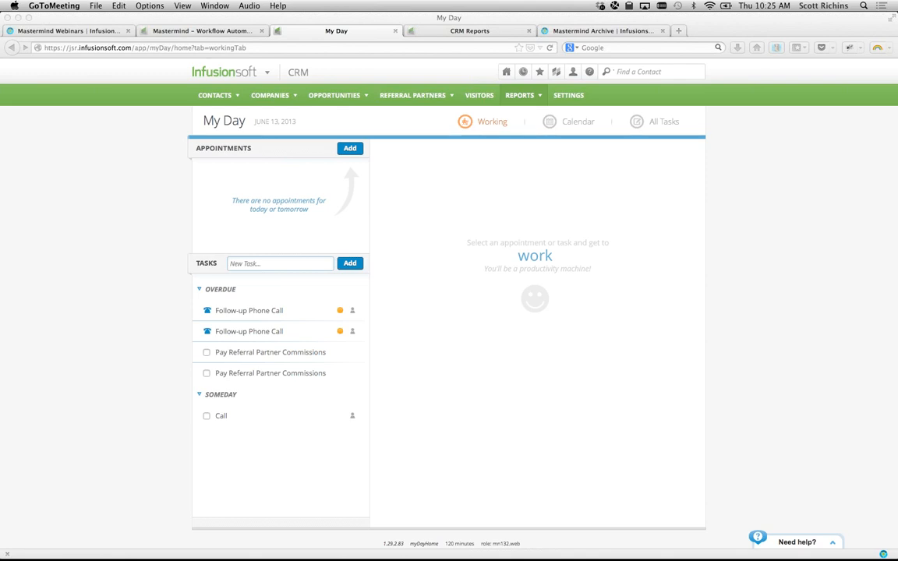
left_click(118, 305)
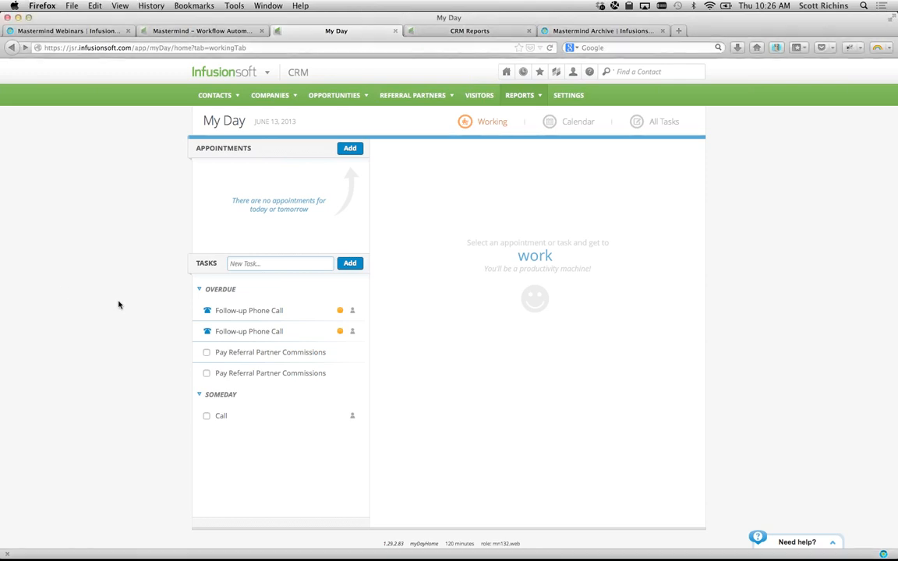
left_click(643, 70)
- Add a new Someday task named 'Call prospect' and open its details
left_click(281, 264)
type("Chy")
key("BackSpace")
type("ec")
key("BackSpace")
key("BackSpace")
key("BackSpace")
key("BackSpace")
type("Call prospect")
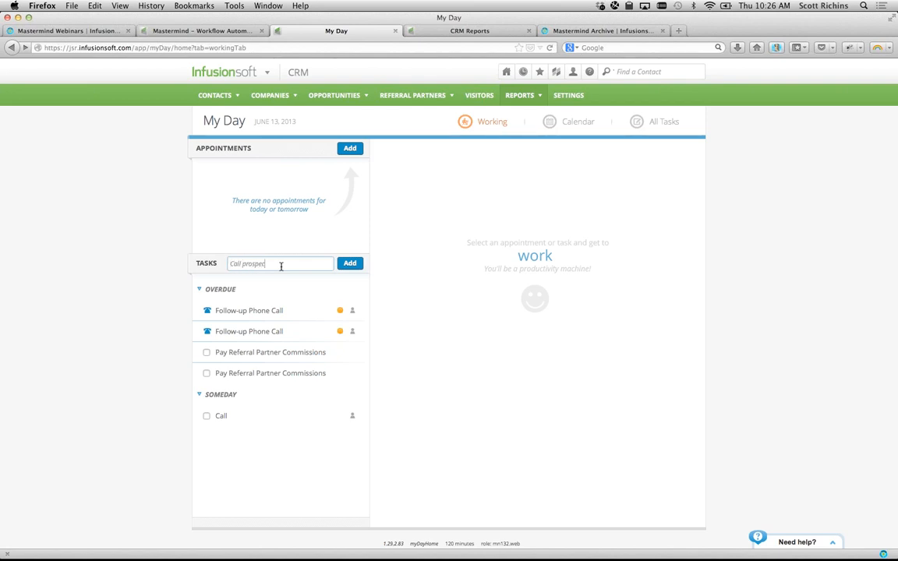
left_click(361, 262)
left_click(297, 287)
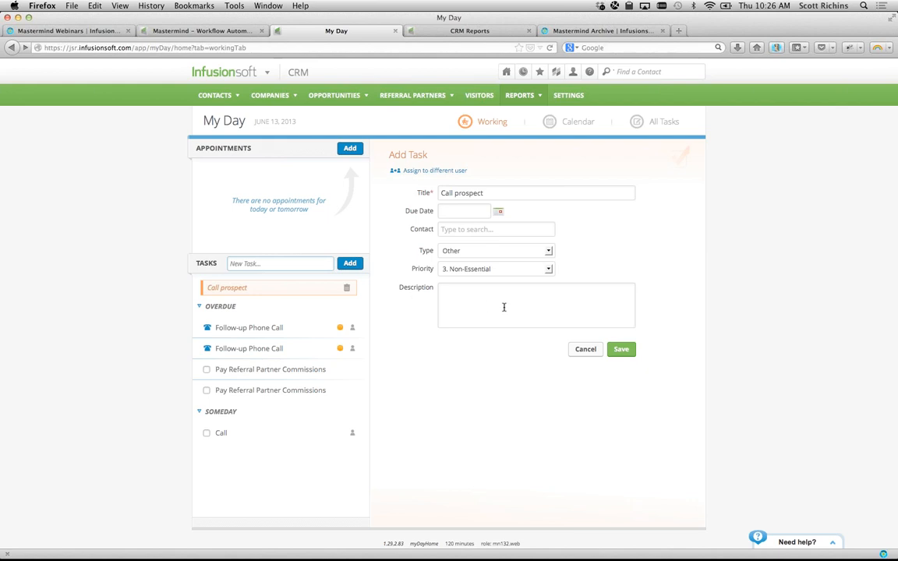
scroll(558, 259, "down", 1)
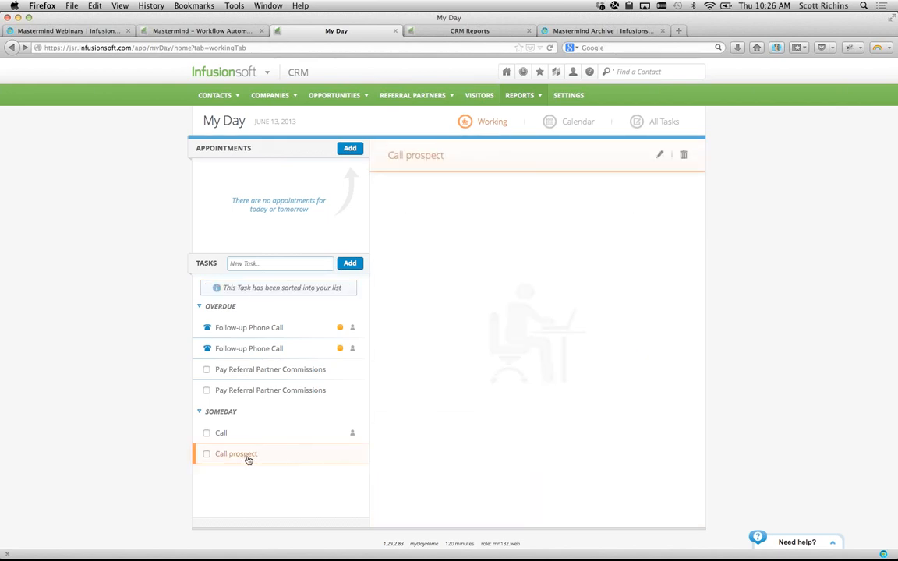
- Link the Call prospect task to the suggested contact from the autocomplete and save it
left_click(661, 153)
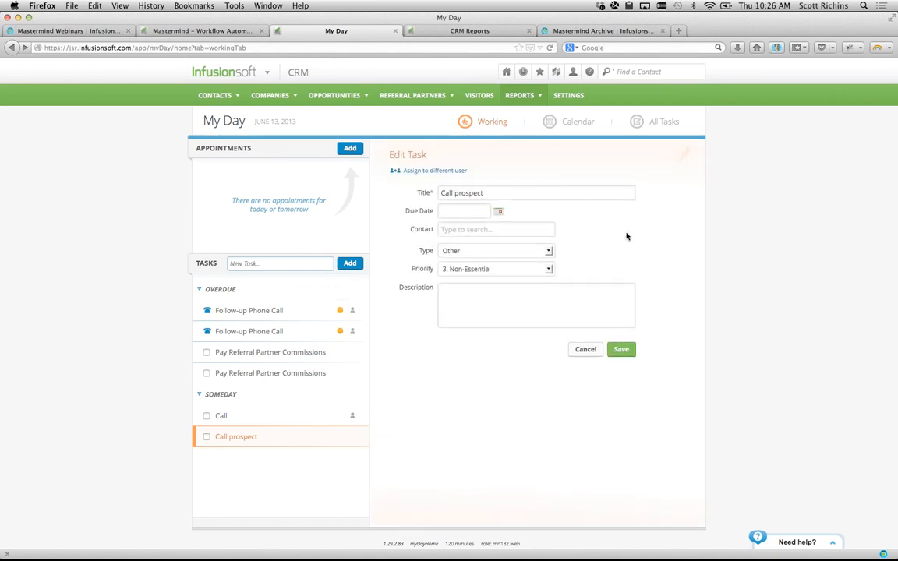
left_click(525, 228)
type("cheryl")
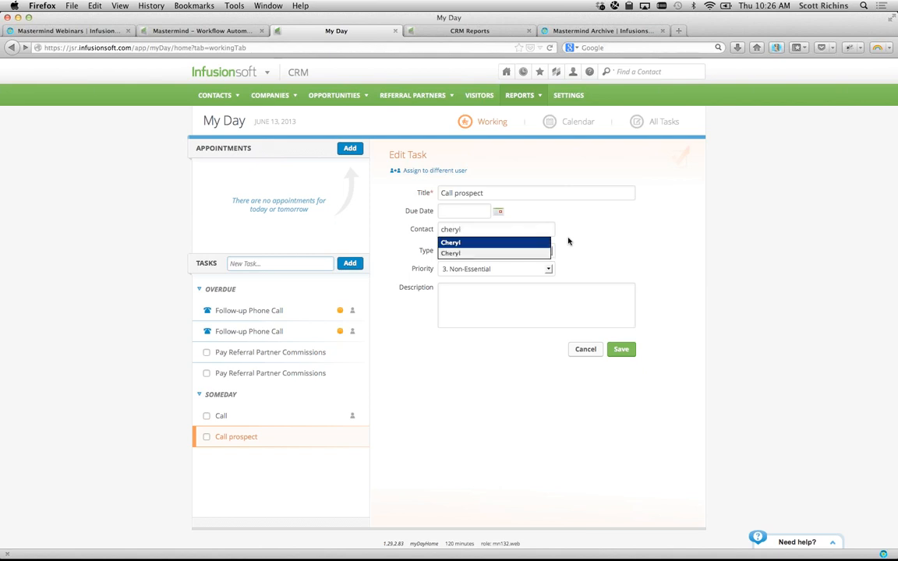
left_click(525, 246)
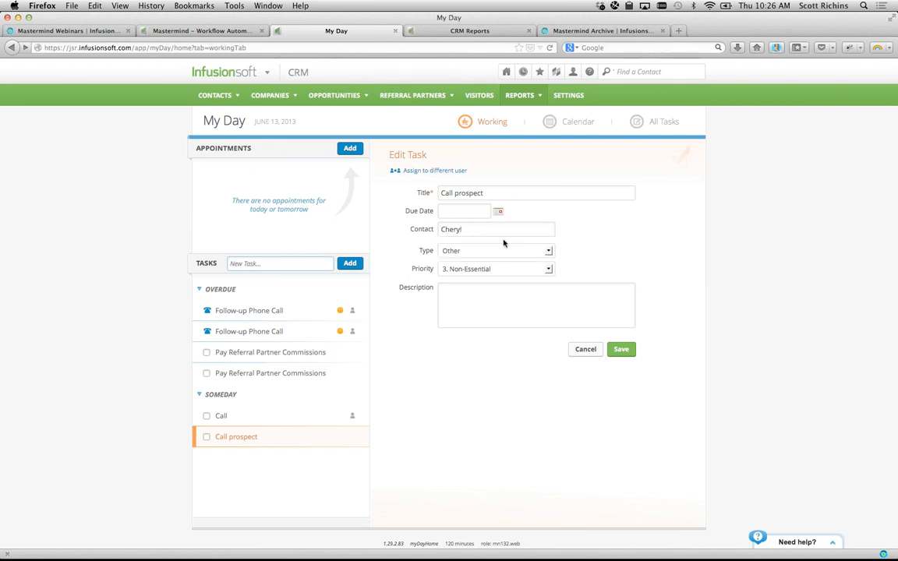
scroll(623, 307, "down", 1)
left_click(622, 341)
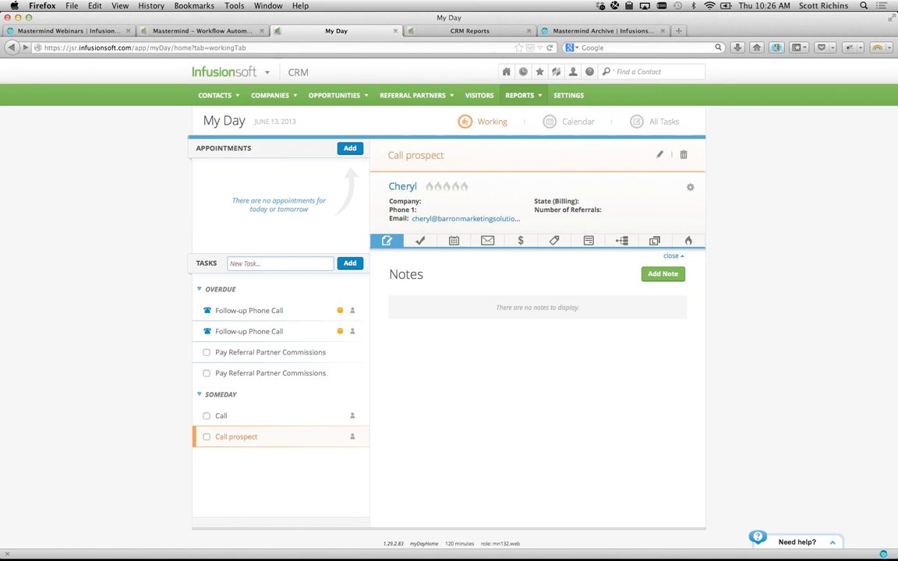
key("super+Tab")
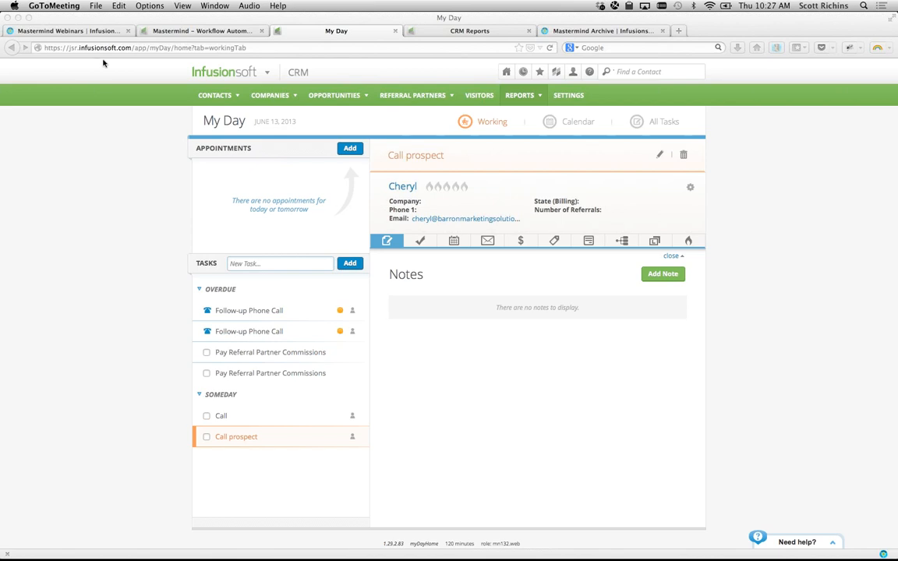
left_click(577, 31)
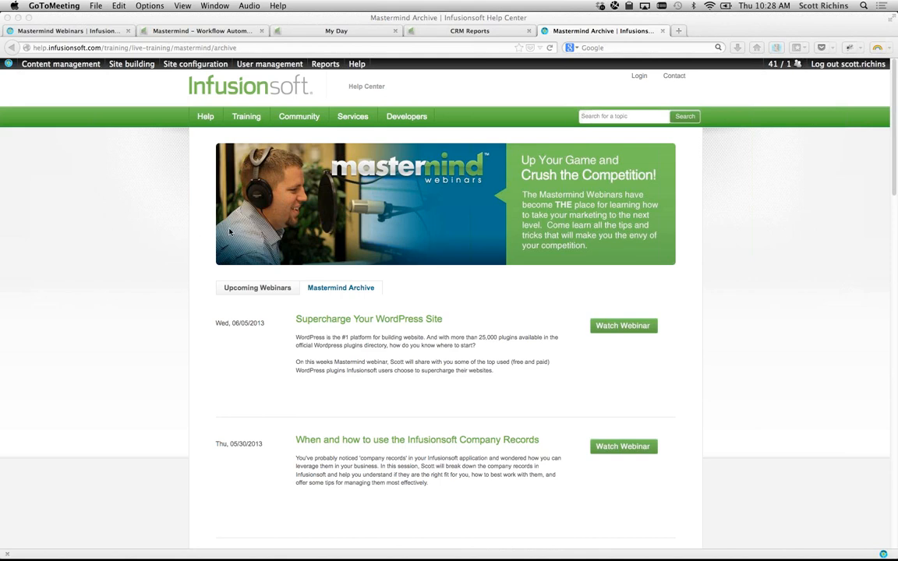
left_click(127, 214)
key("super+3")
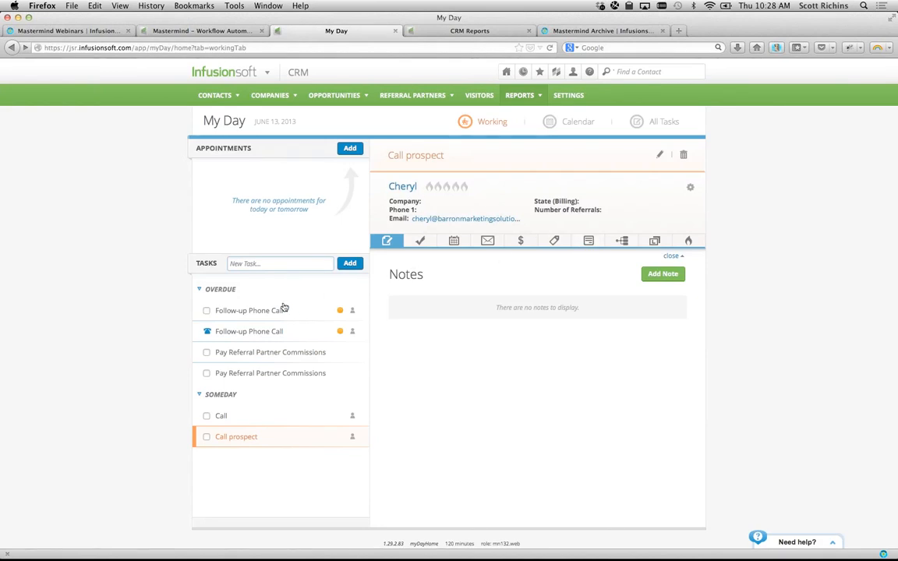
- Search contacts by the contact's first name and open the match's campaign history
left_click(617, 241)
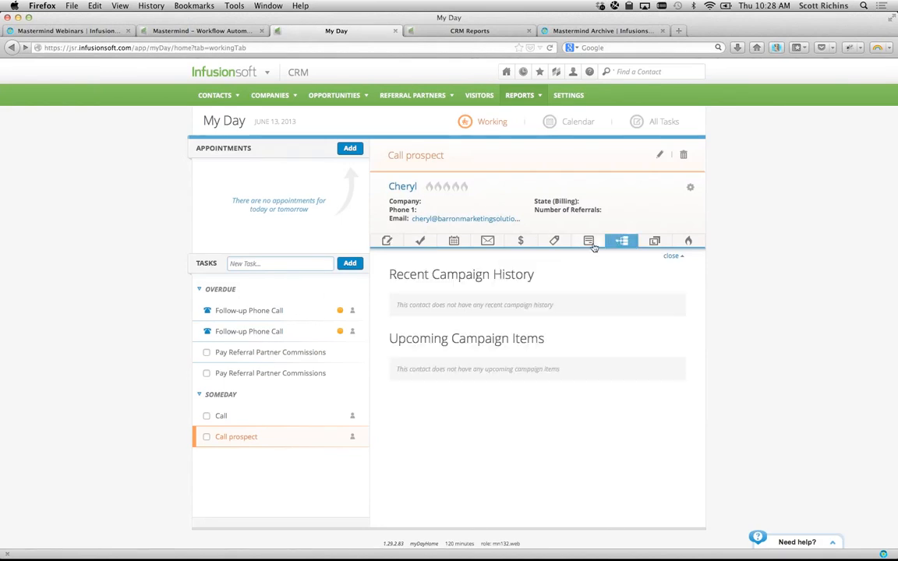
left_click(644, 71)
type("donald")
key("Return")
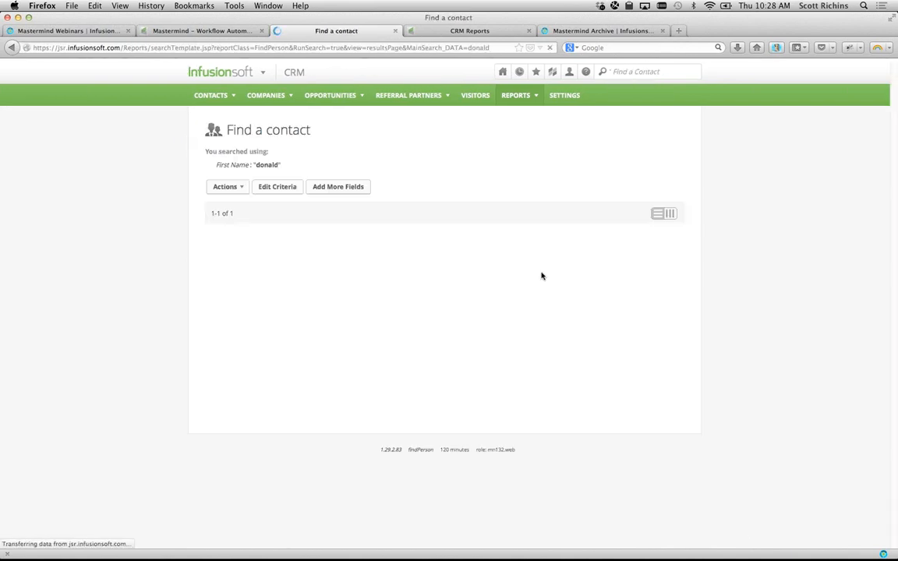
left_click(569, 303)
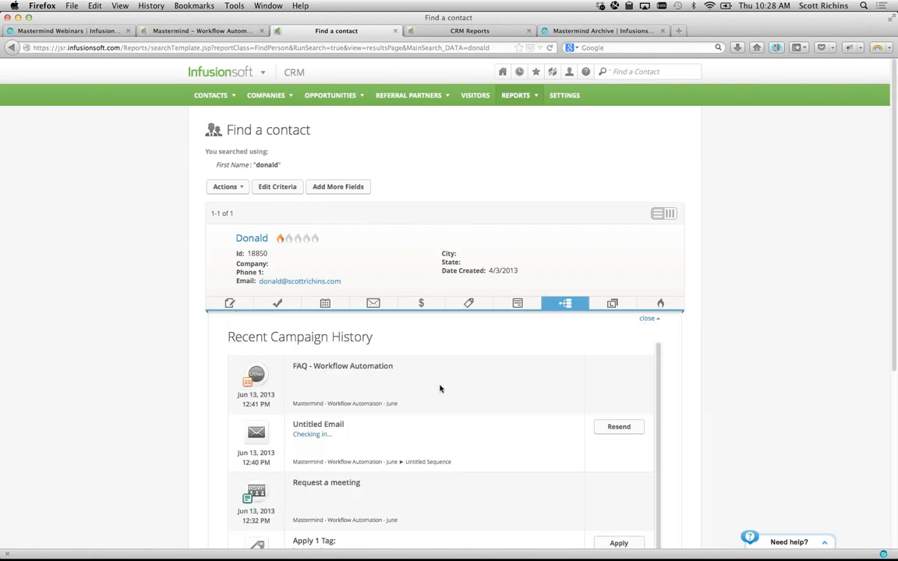
- Review the contact's Recent Campaign History of Workflow Automation steps, collapsing and reopening the panel
scroll(463, 411, "down", 2)
scroll(463, 411, "up", 2)
scroll(786, 349, "down", 1)
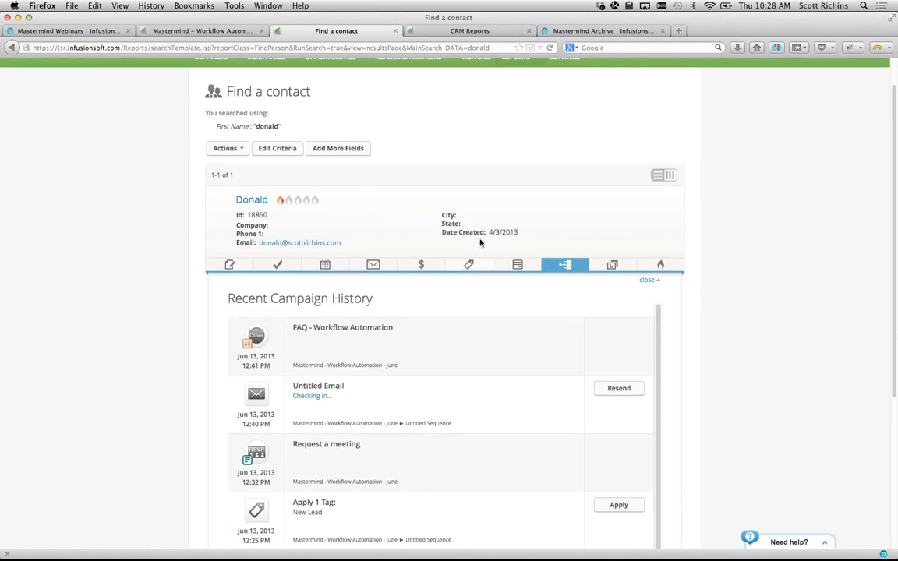
left_click(567, 265)
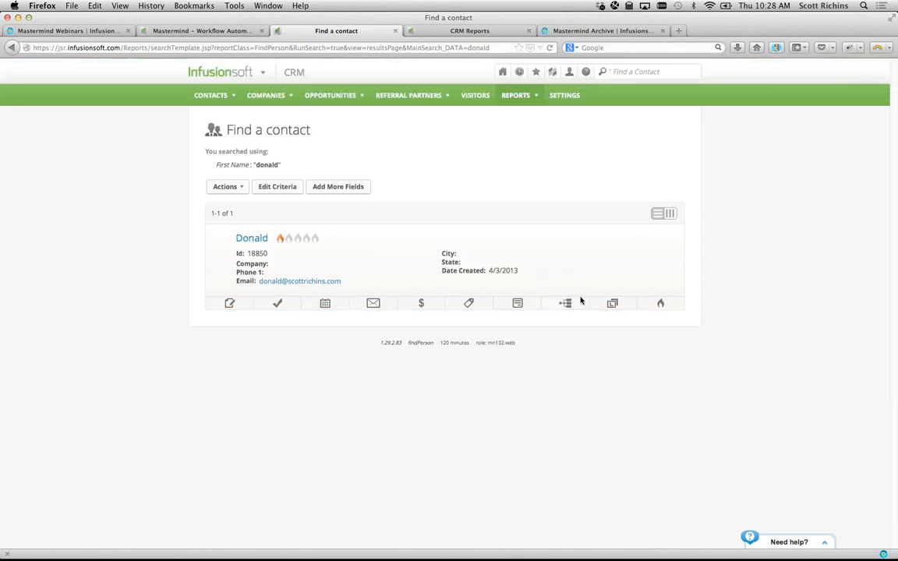
left_click(566, 305)
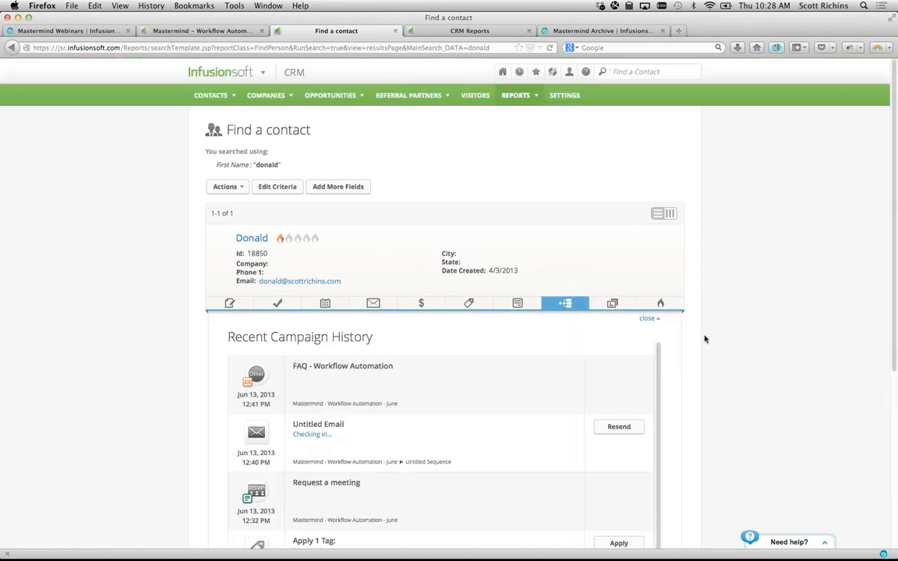
scroll(655, 319, "down", 3)
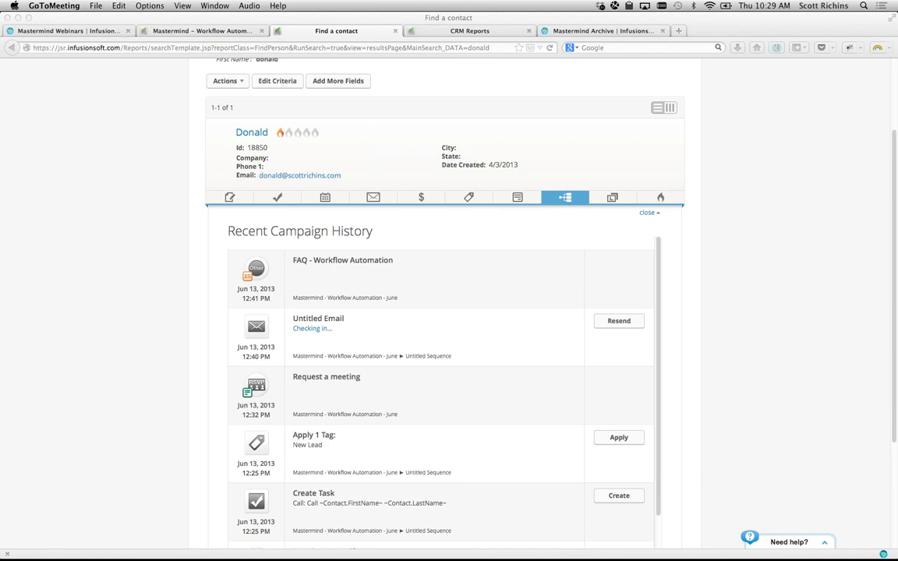
left_click(153, 283)
scroll(153, 285, "up", 3)
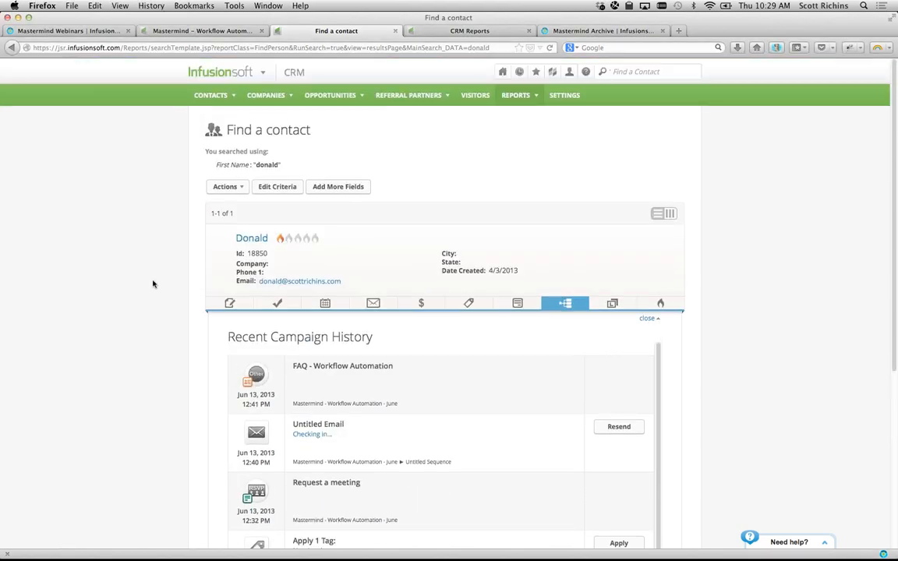
mouse_move(205, 74)
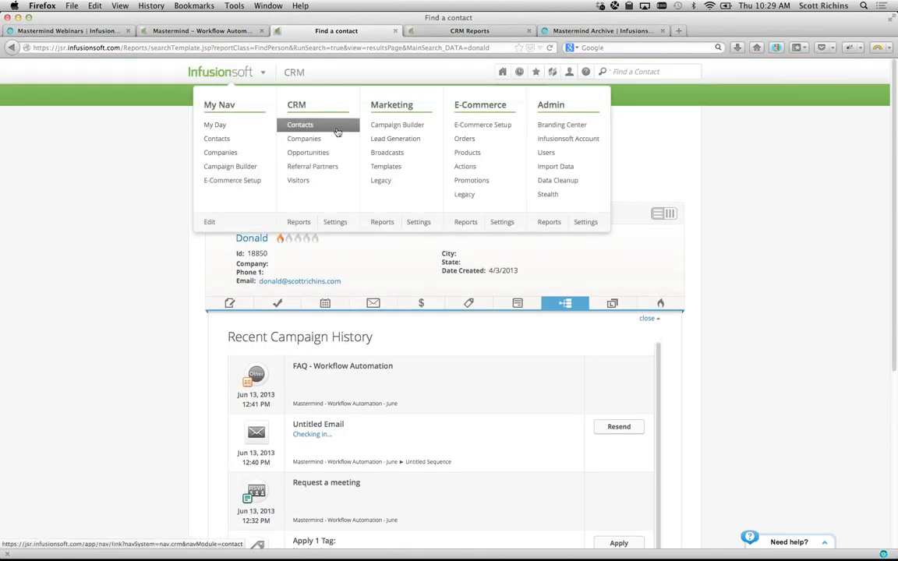
- Open Admin > Settings > Application (Miscellaneous) and load CRM Contact & Company Settings in a new tab
left_click(586, 223)
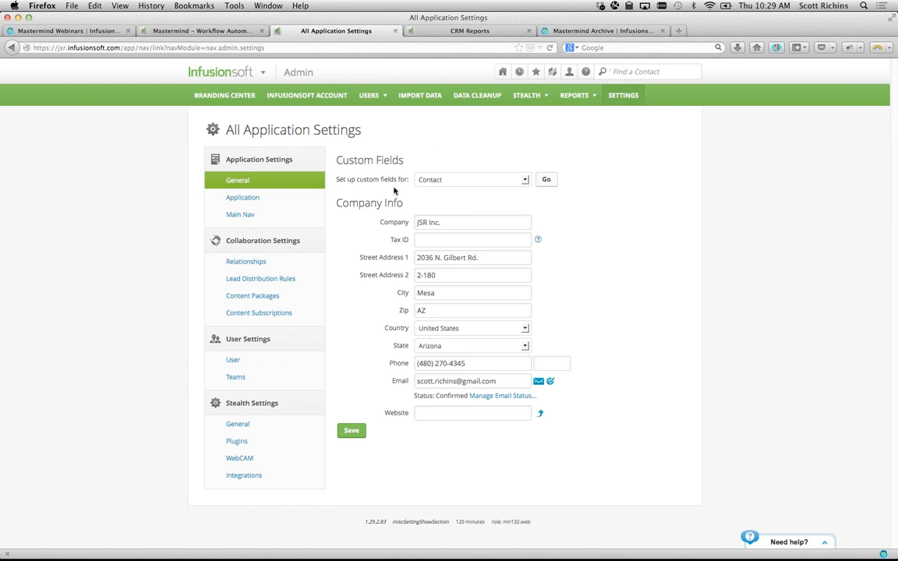
left_click(287, 194)
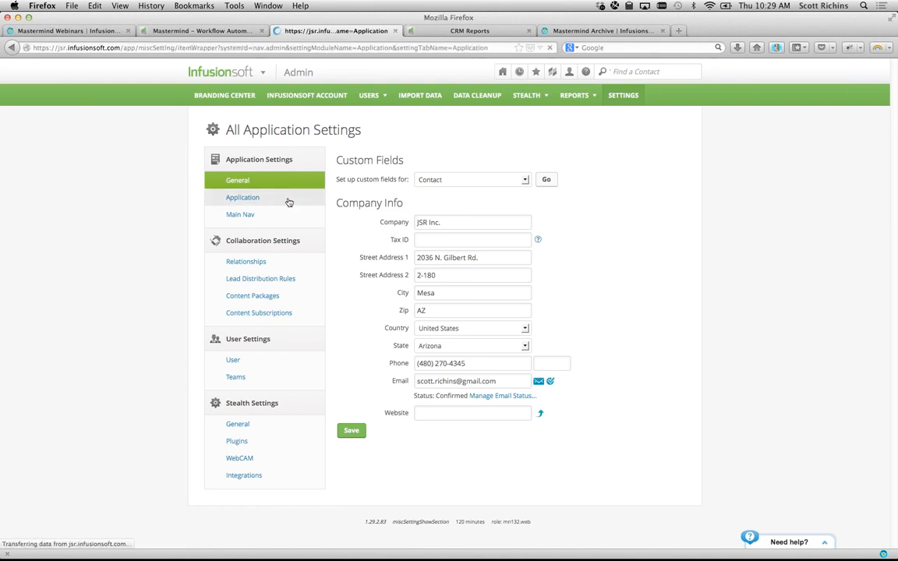
scroll(275, 296, "down", 5)
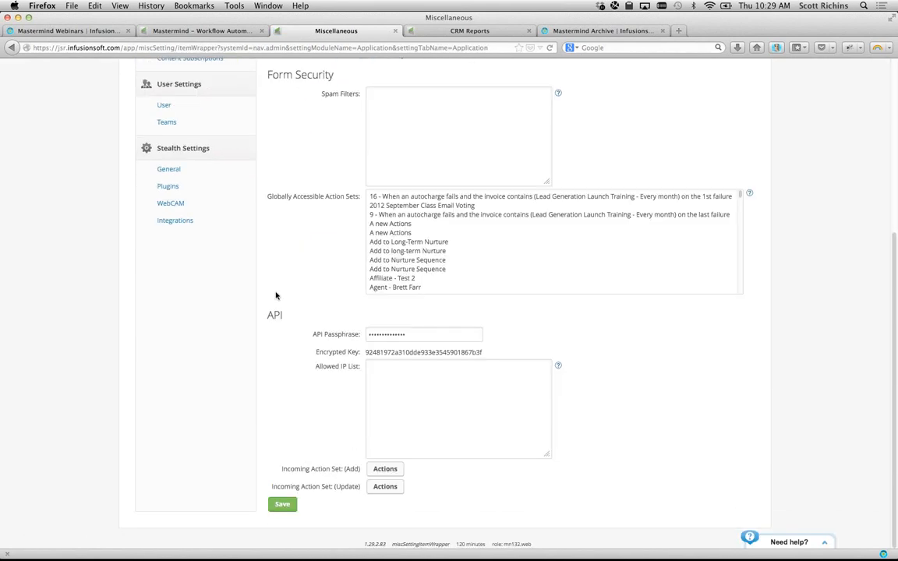
scroll(274, 295, "up", 5)
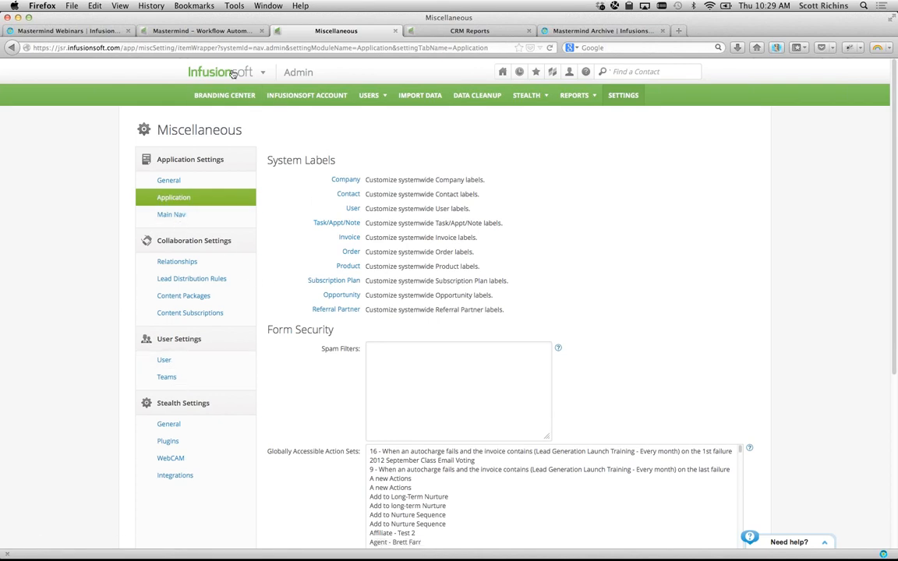
mouse_move(233, 73)
left_click(332, 223, "super")
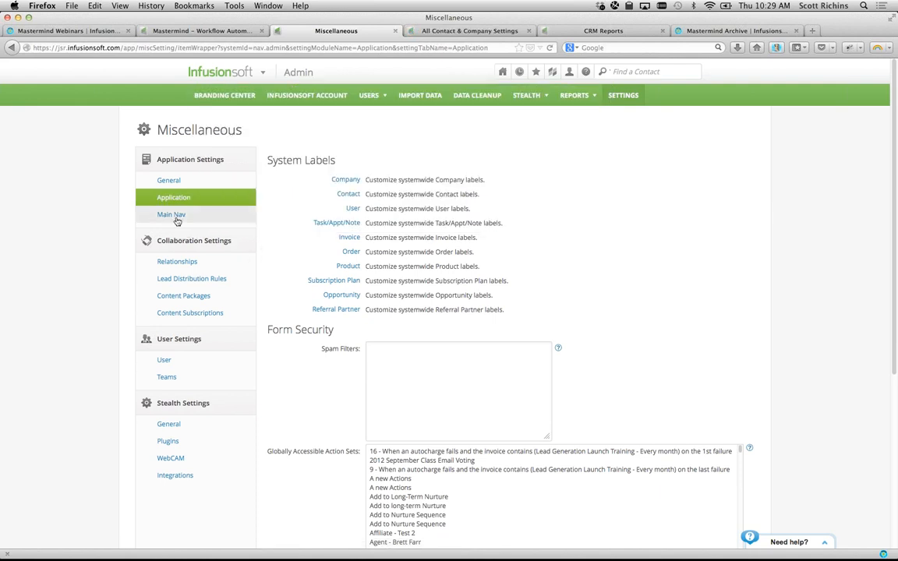
- Choose New Prospect - Phone as the Default Add-New-Contact Form and save the settings
left_click(465, 31)
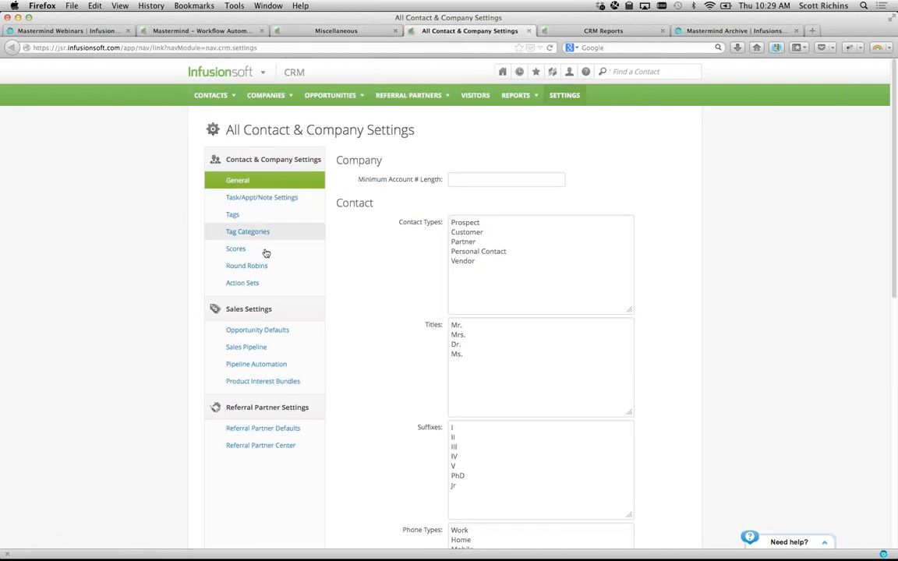
scroll(134, 367, "down", 10)
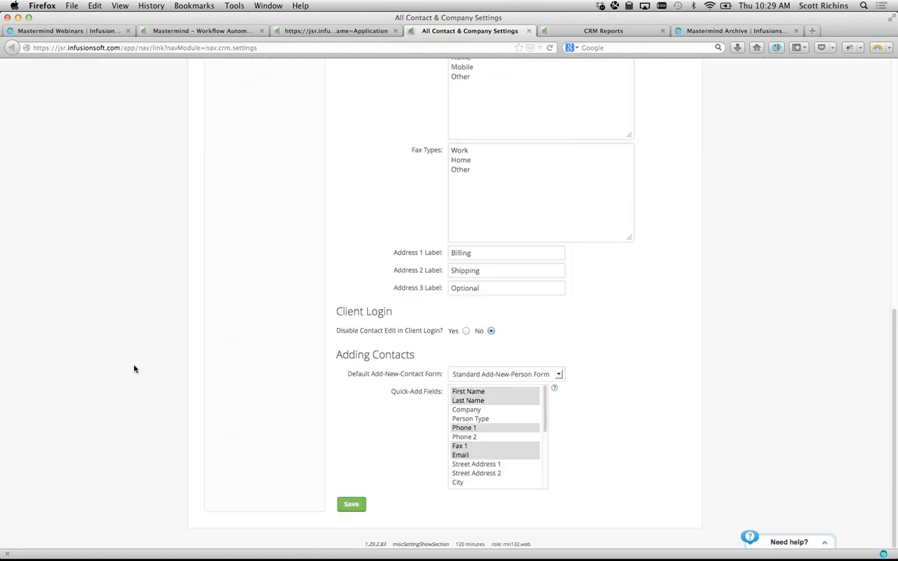
left_click_drag(369, 373, 422, 374)
left_click(491, 374)
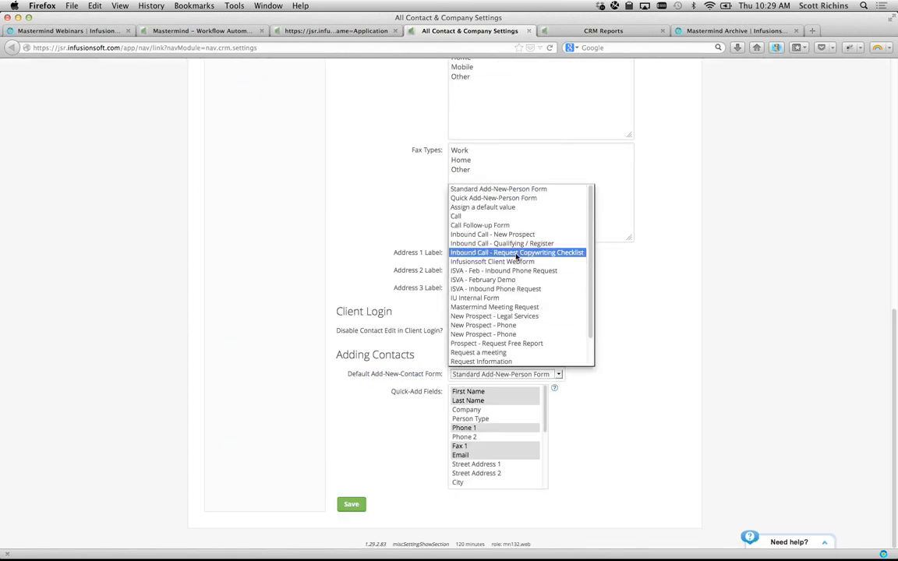
left_click(362, 400)
left_click_drag(354, 373, 428, 375)
left_click(491, 375)
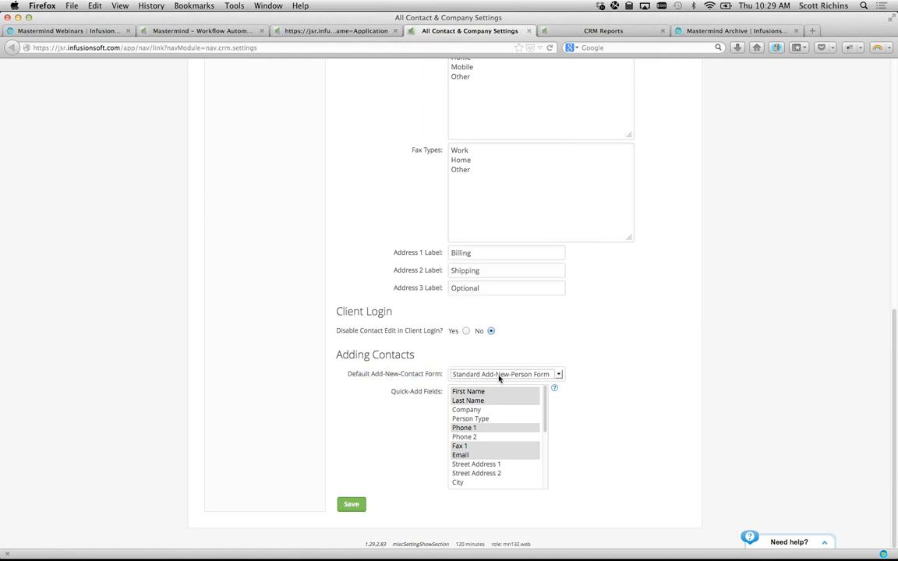
left_click(500, 376)
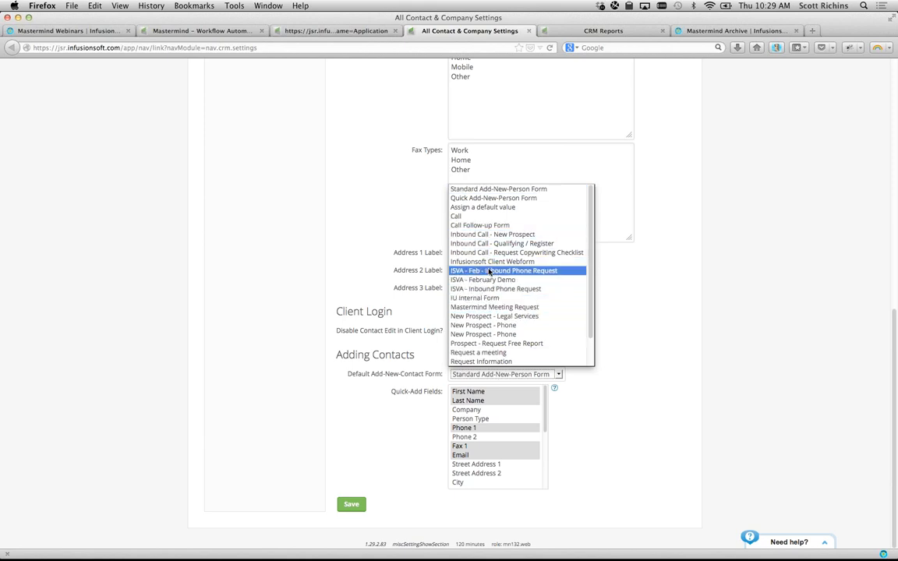
scroll(507, 322, "down", 1)
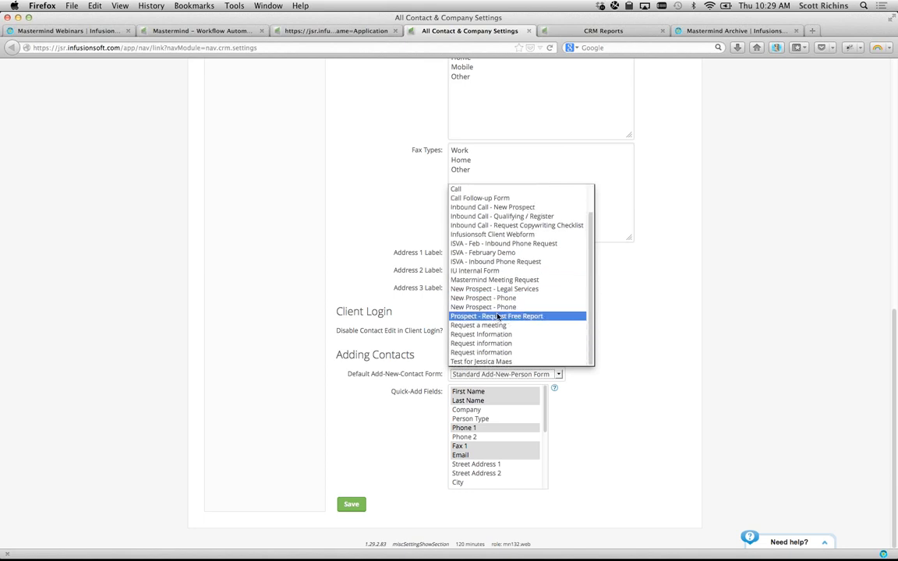
left_click(506, 298)
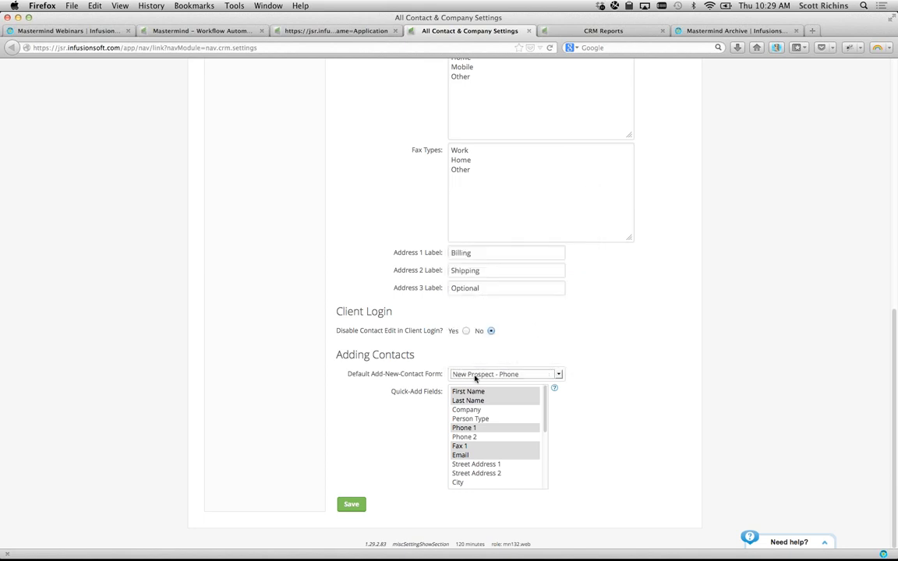
left_click(353, 504)
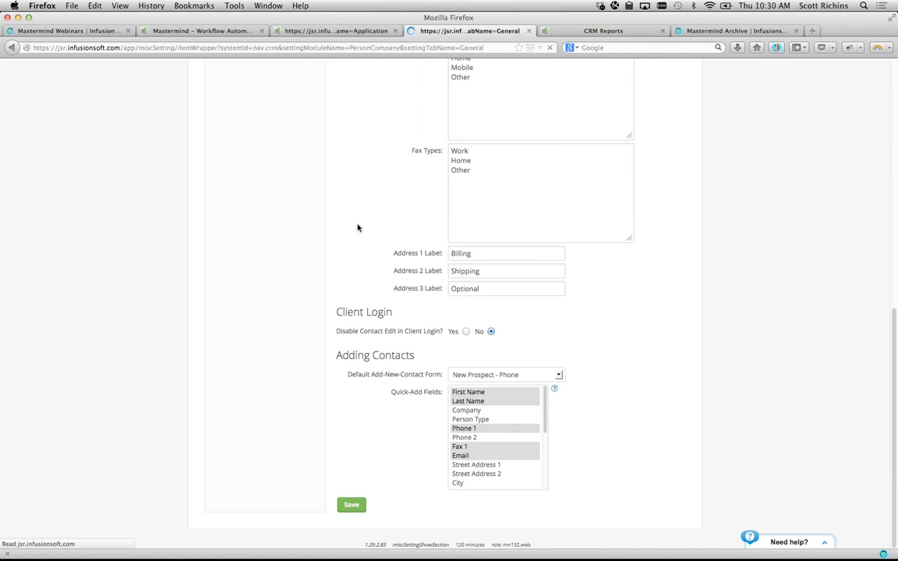
- Reload the General contact settings to check the saved default form
left_click(263, 72)
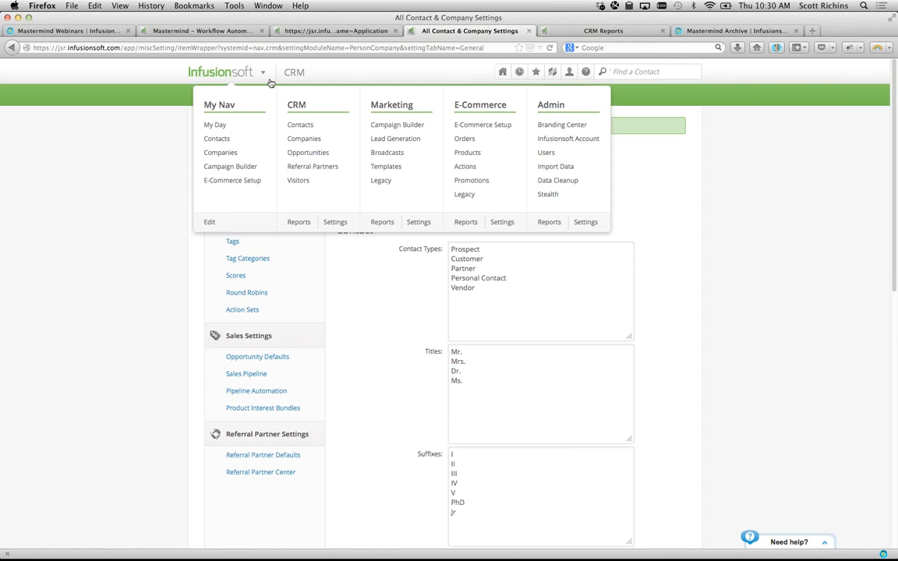
left_click(375, 320)
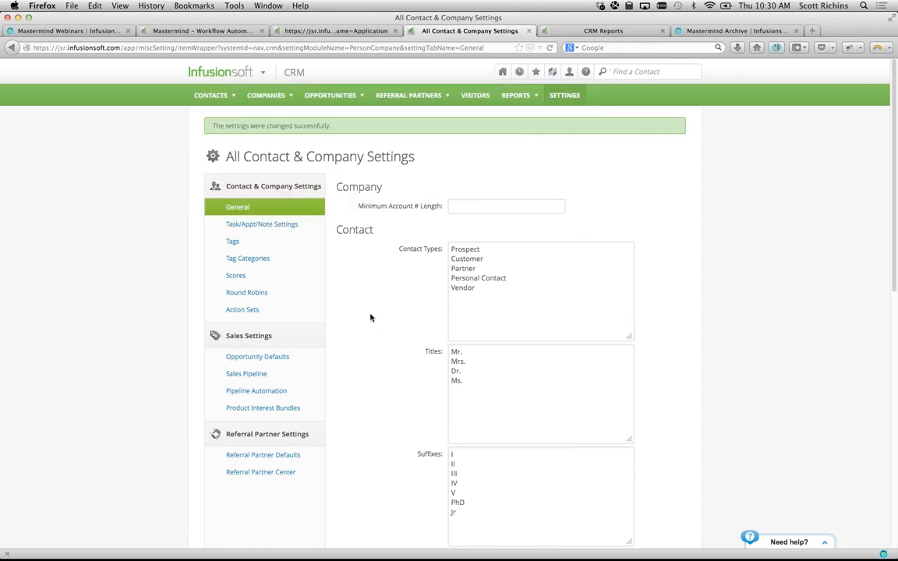
scroll(385, 332, "down", 10)
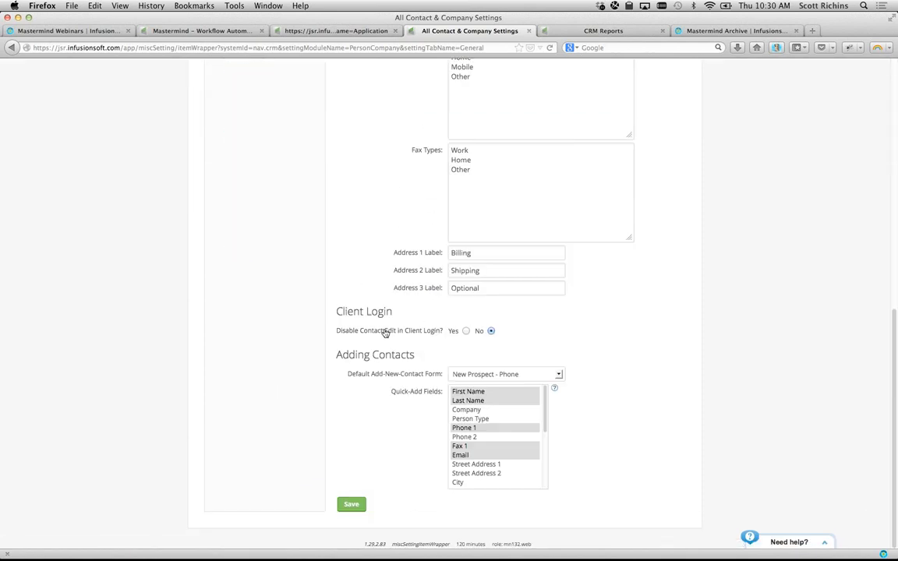
scroll(385, 333, "up", 10)
left_click(233, 187)
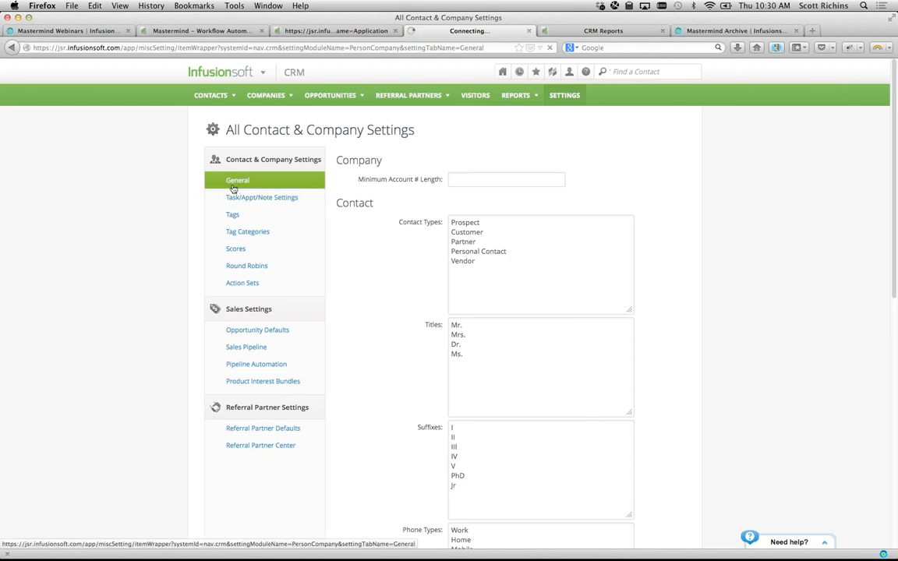
scroll(401, 300, "down", 3)
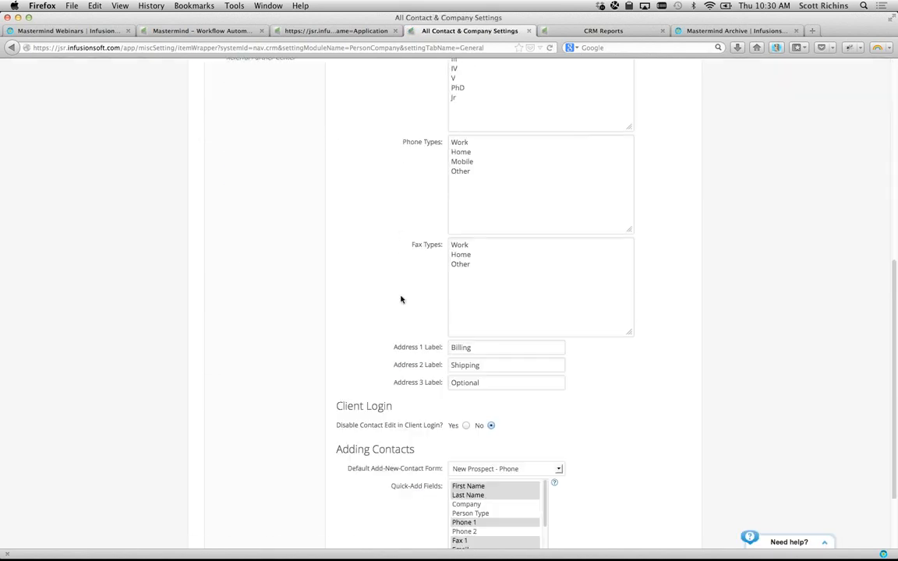
scroll(401, 299, "down", 5)
left_click_drag(348, 375, 437, 378)
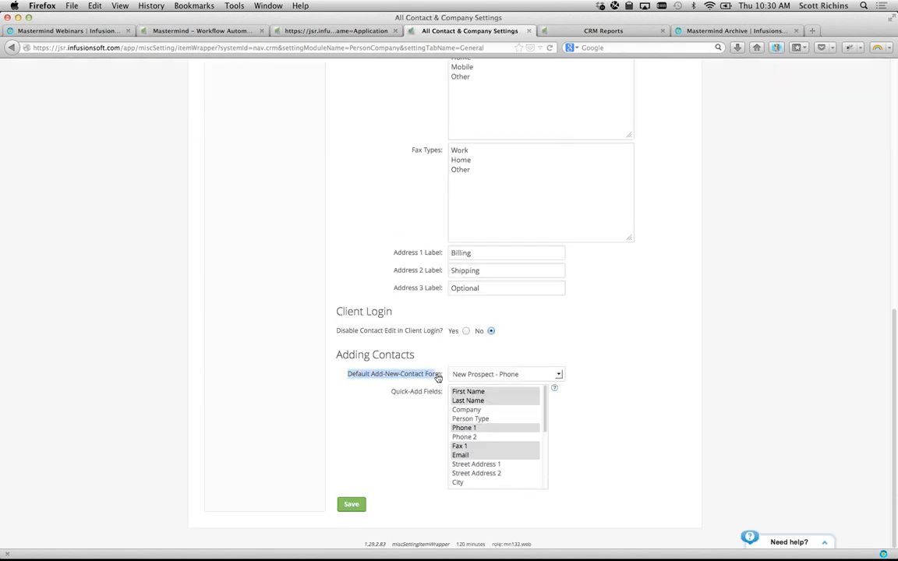
left_click(413, 335)
scroll(383, 316, "up", 8)
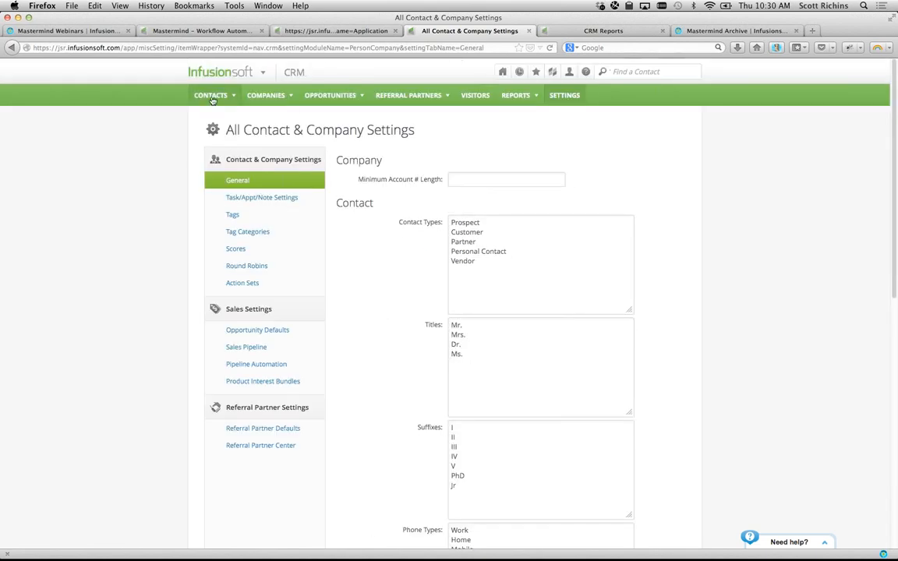
- Open Contacts > Add a Contact, which now starts with the New Prospect - Phone form
mouse_move(212, 96)
left_click(217, 124)
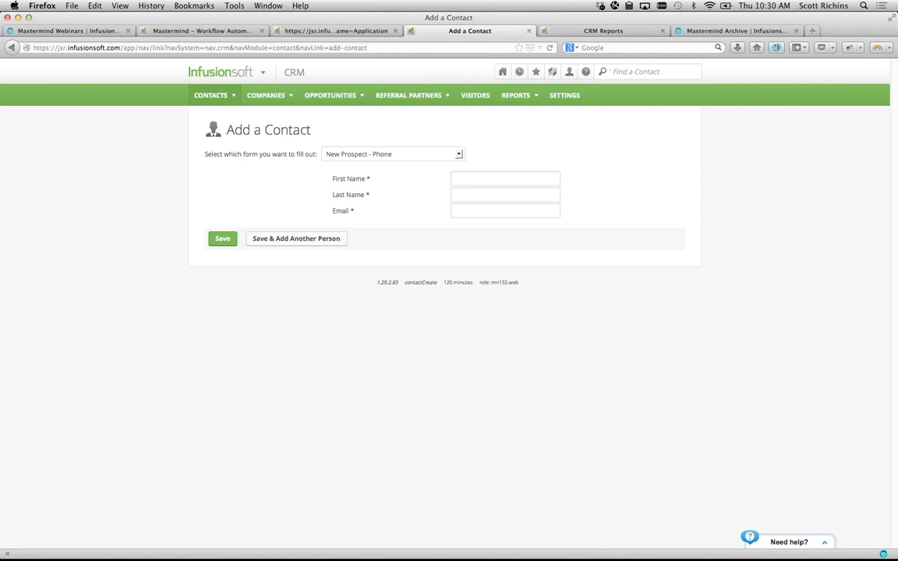
key("super+Tab")
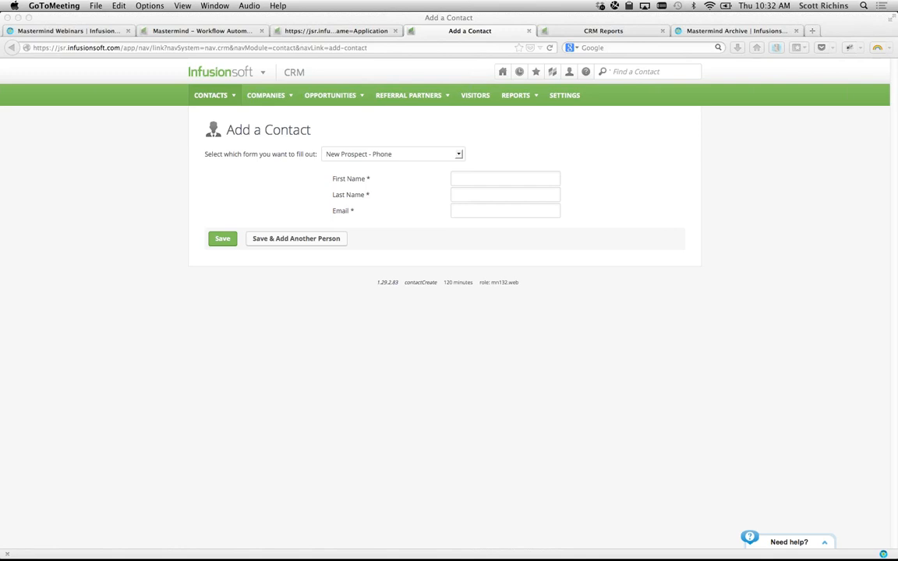
left_click(228, 273)
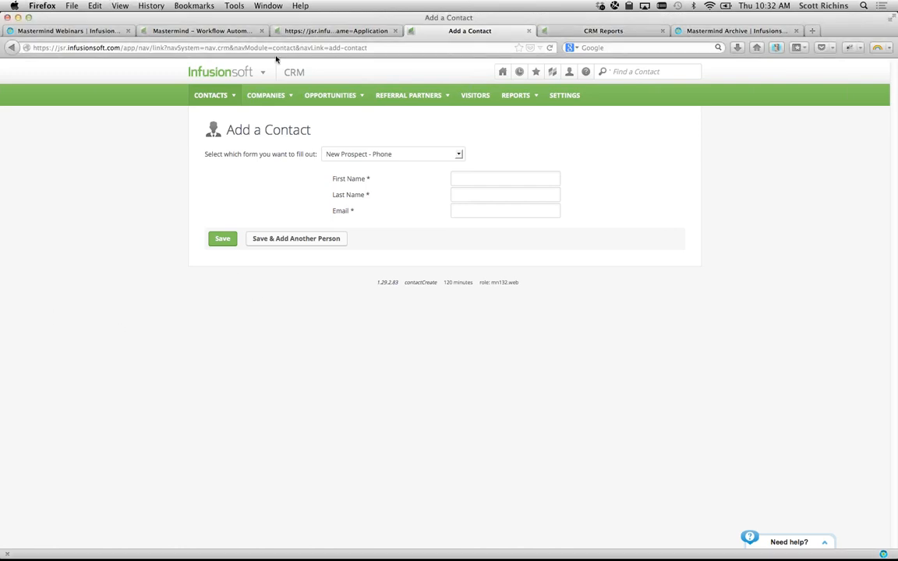
- Copy the download link for CopyReviewChecklist.pdf from the Company Files list
mouse_move(502, 72)
left_click(481, 187)
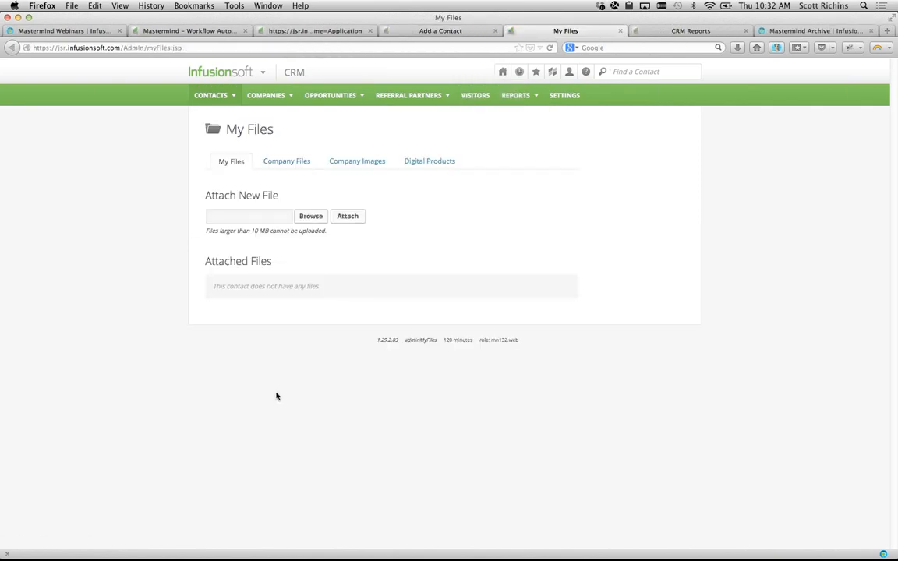
left_click(278, 161)
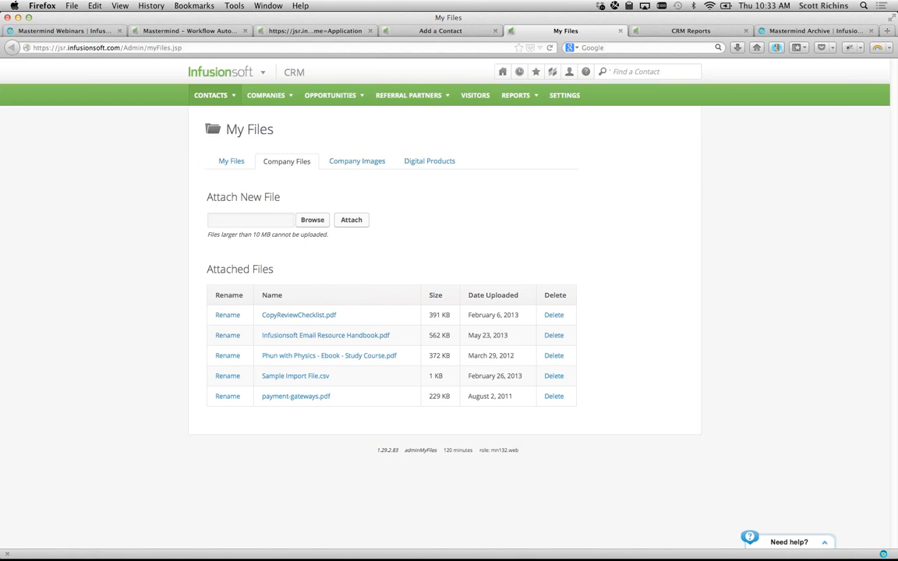
right_click(284, 318)
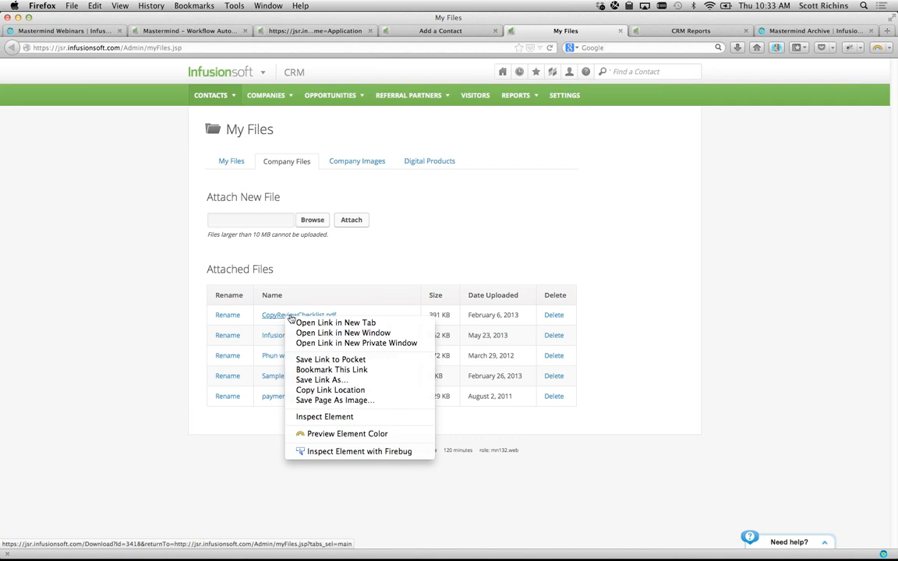
left_click(334, 389)
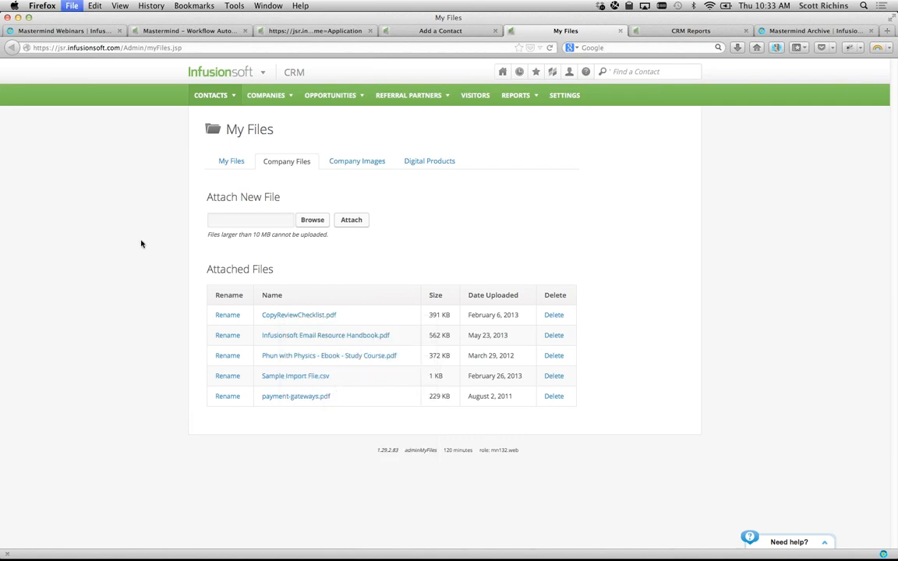
key("super+t")
- Load the checklist download address and scroll through the Choosing the Right Words PDF
key("Left")
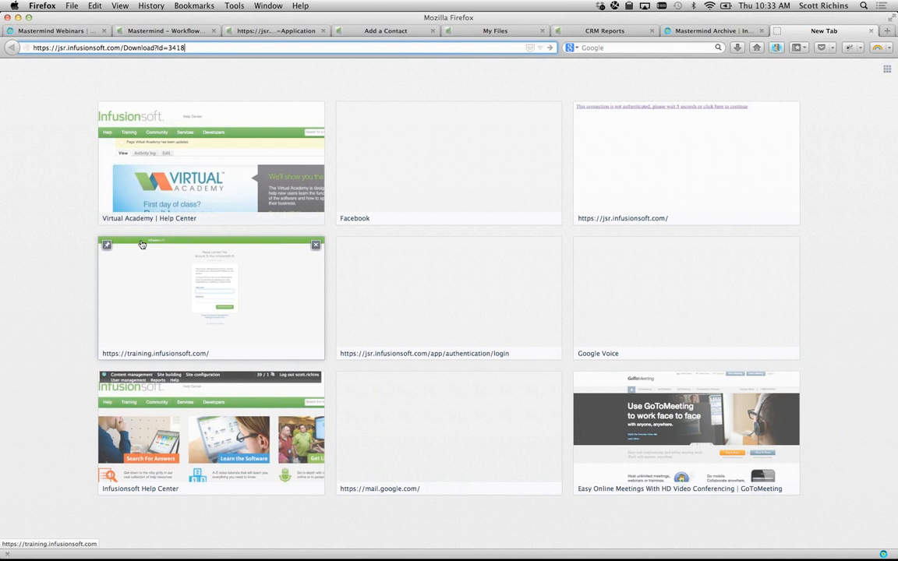
key("Return")
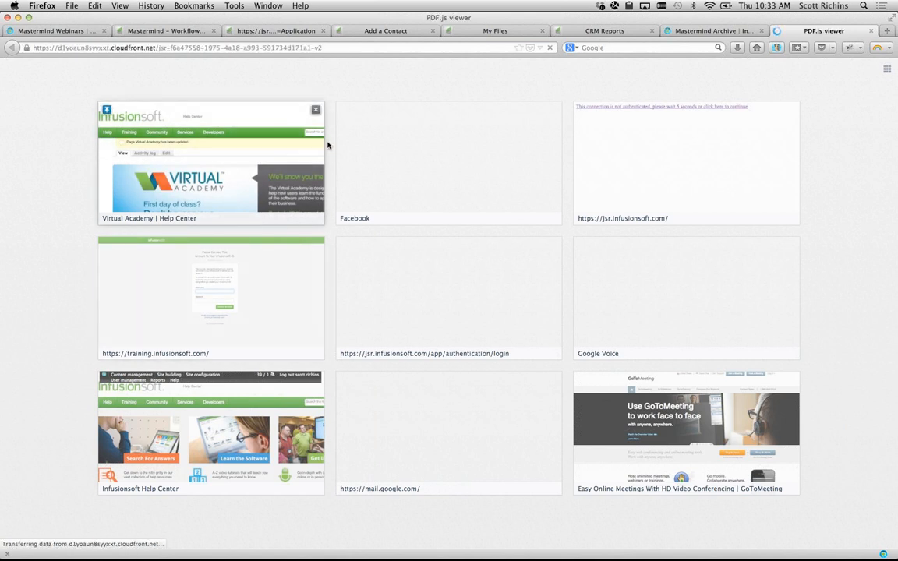
scroll(453, 295, "down", 10)
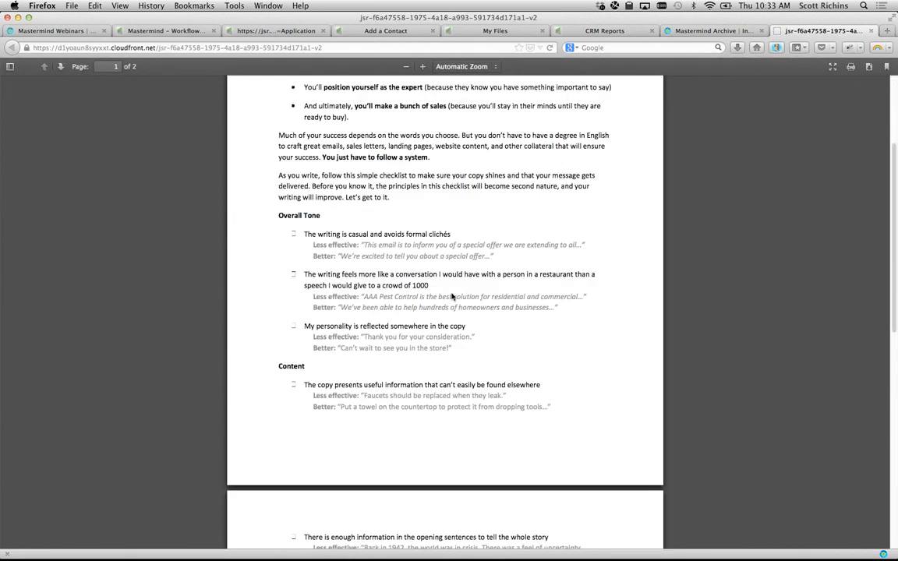
scroll(451, 294, "up", 5)
scroll(451, 293, "up", 5)
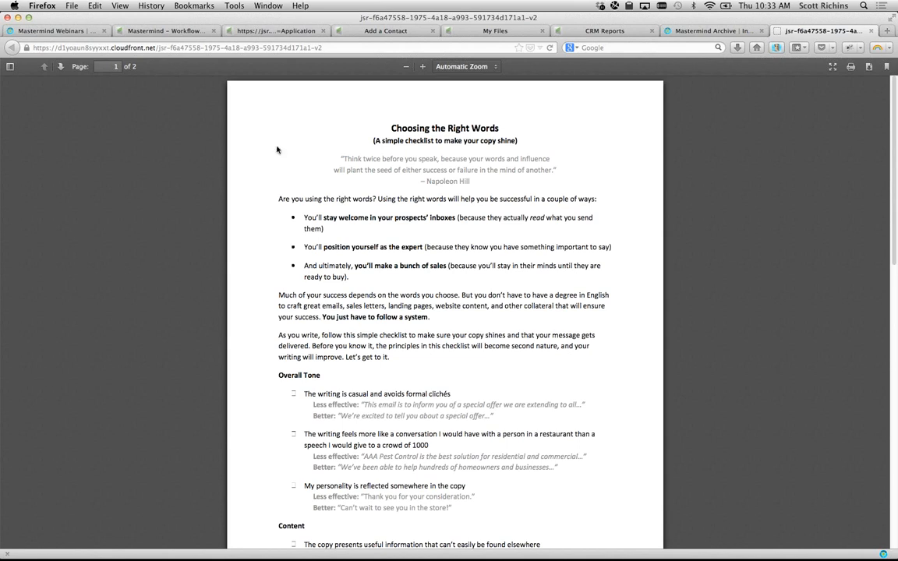
- Copy the PDF's web address and load the same PDF in Chrome
left_click(140, 47)
key("super+c")
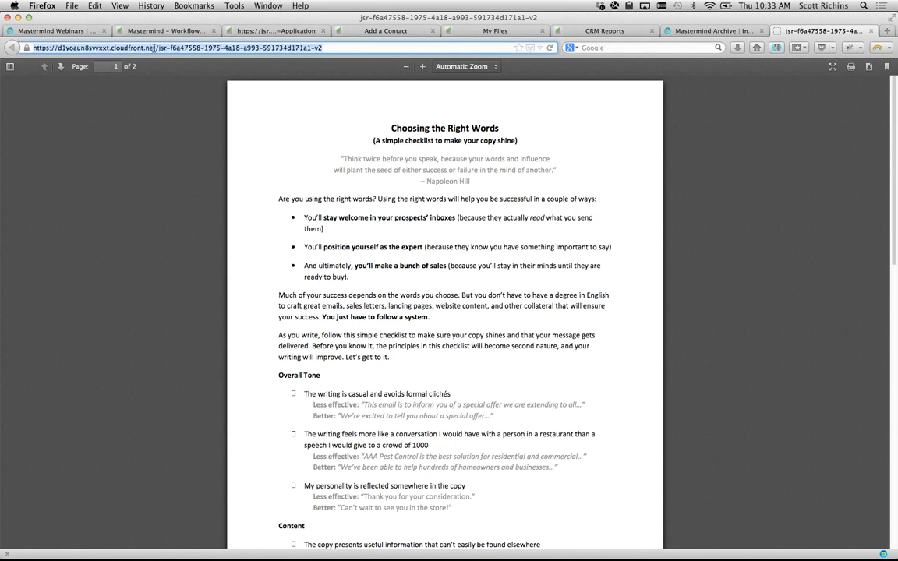
left_click(145, 117)
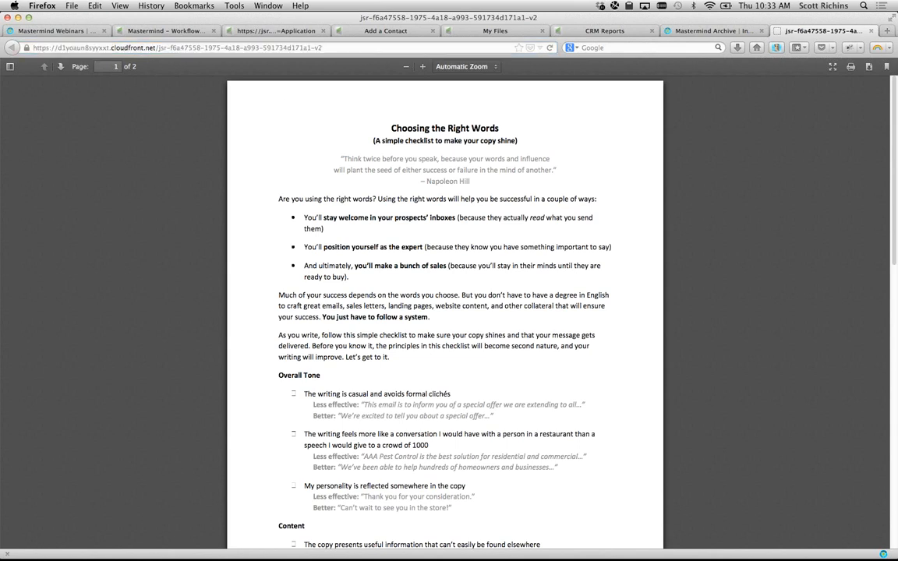
key("super+Tab")
key("super+v")
key("Return")
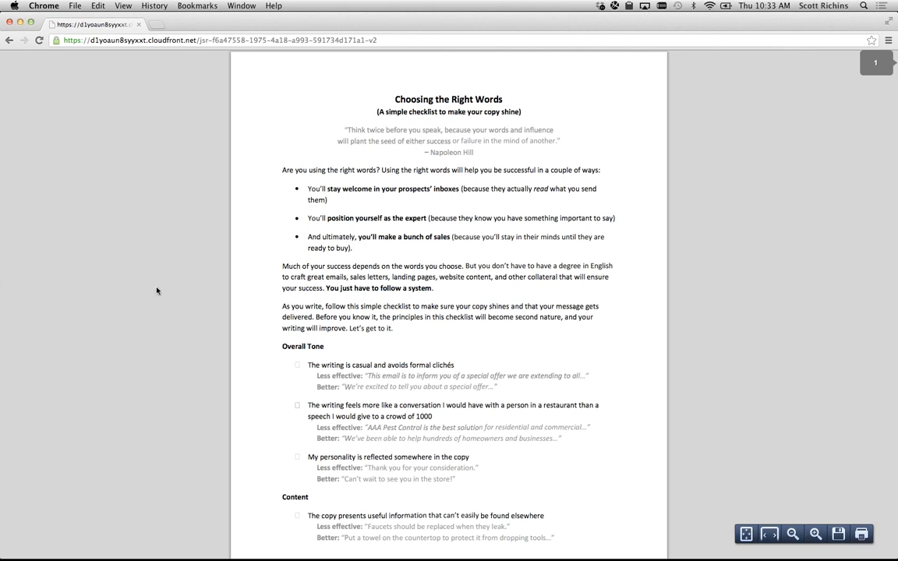
- Snap Chrome to the right half of the screen and return Firefox to the Mastermind Archive page
key("super+alt+Right")
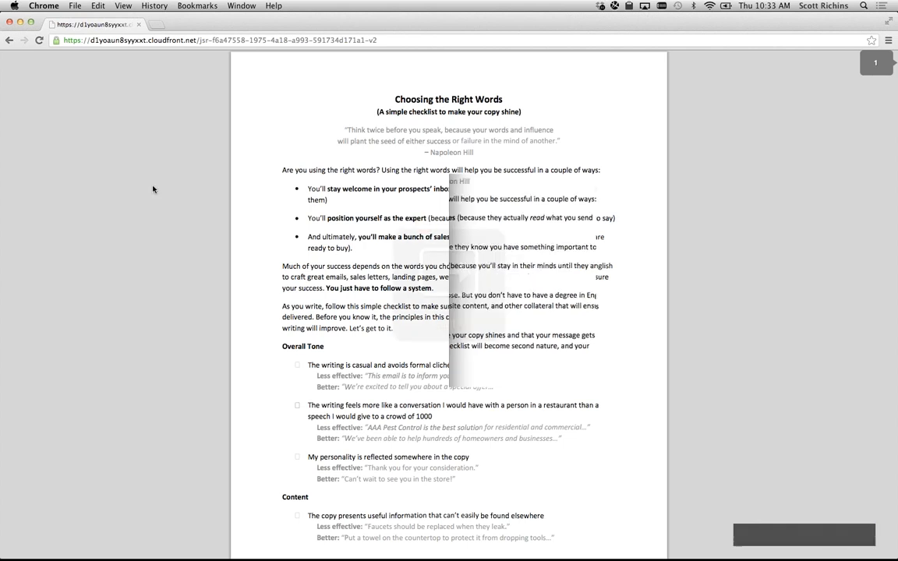
left_click(174, 172)
key("ctrl+shift+Tab")
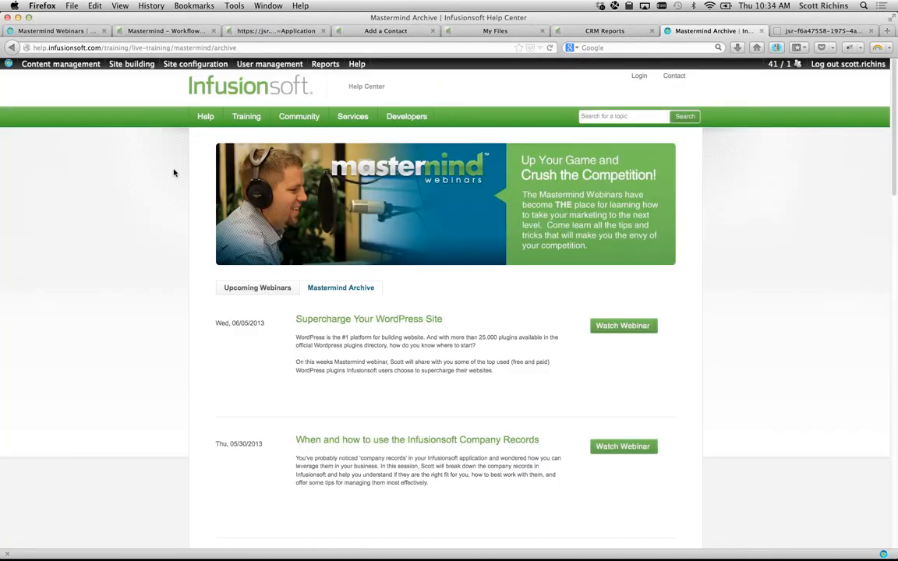
- Look over the Add a Contact and My Files pages, then return to the Choosing the Right Words PDF
left_click(392, 30)
left_click(485, 30)
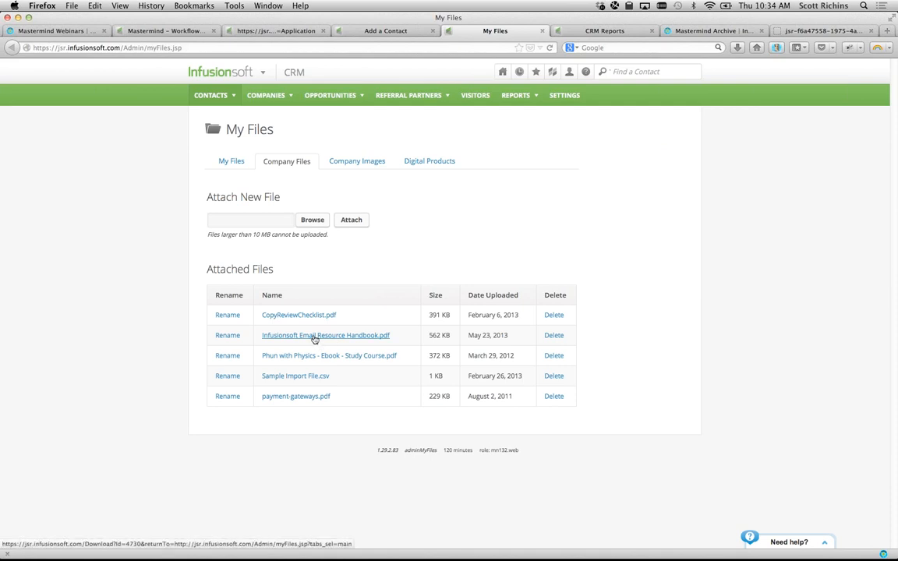
left_click(793, 31)
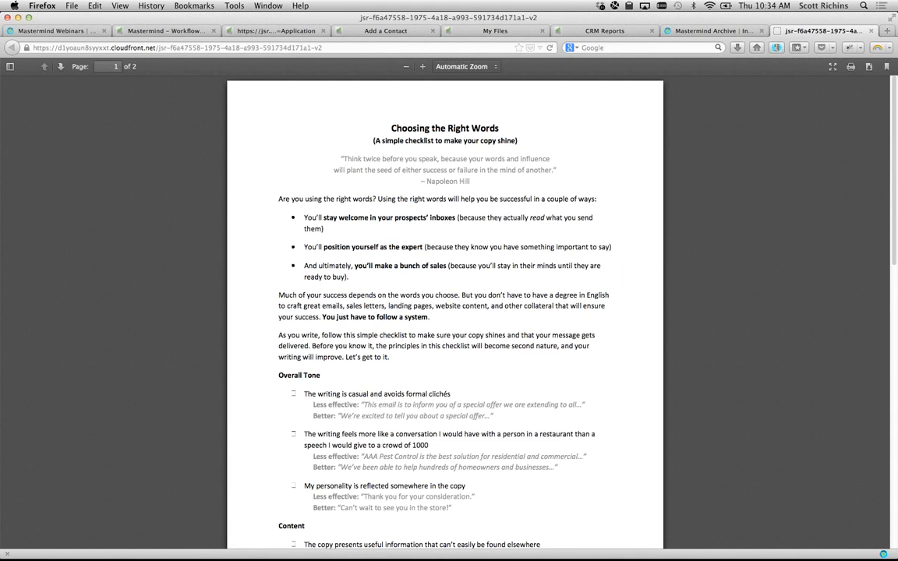
key("super+Tab")
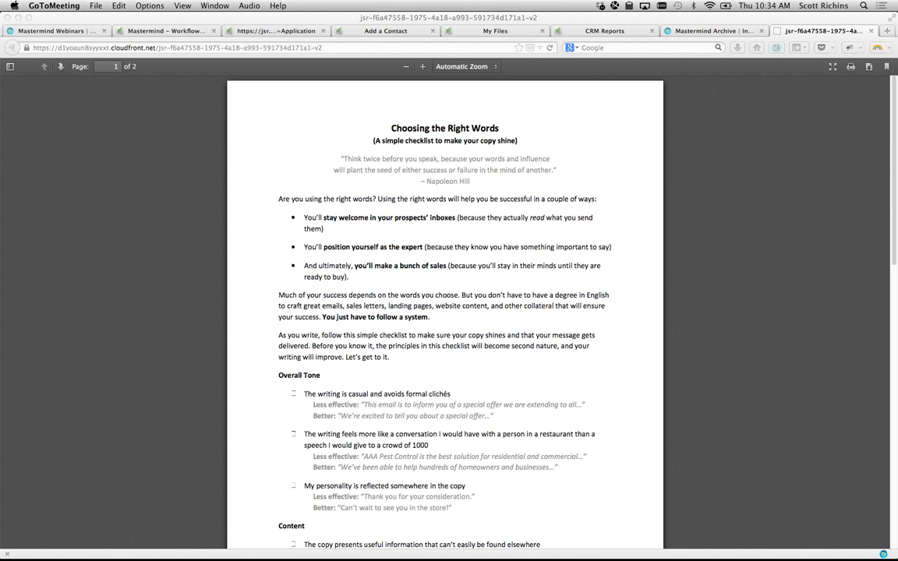
- Return to Add a Contact and preview the Find a Contact search types without changing them
left_click(781, 136)
key("ctrl+shift+Tab")
key("ctrl+shift+Tab")
key("ctrl+shift+Tab")
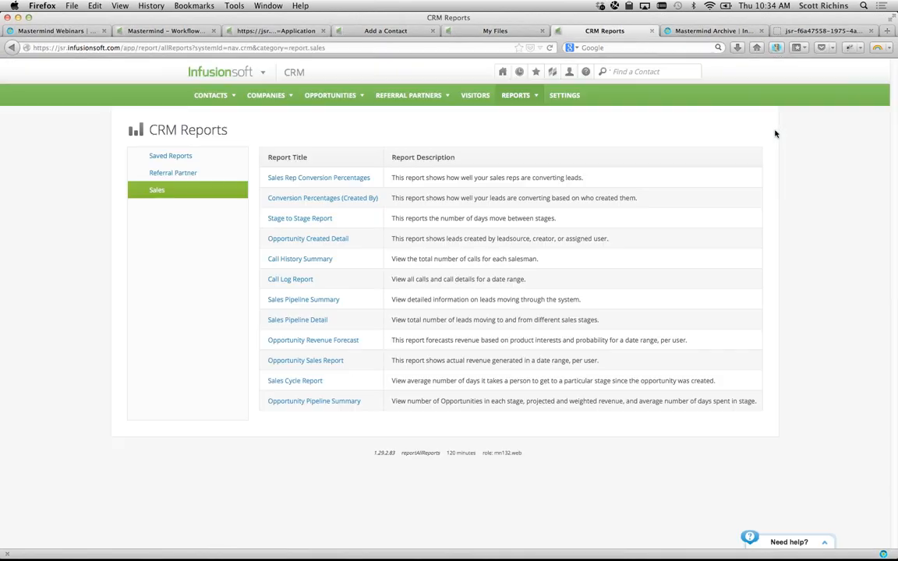
key("ctrl+shift+Tab")
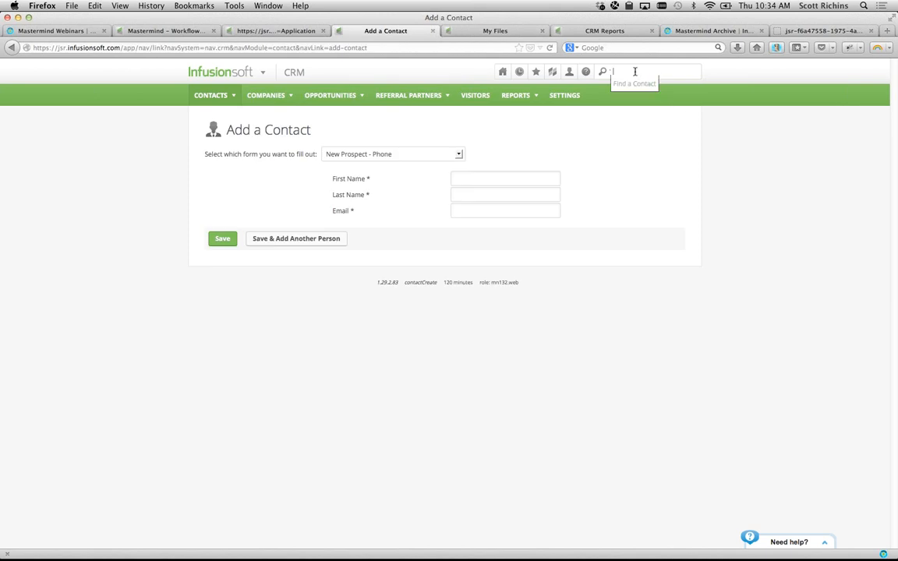
left_click(610, 71)
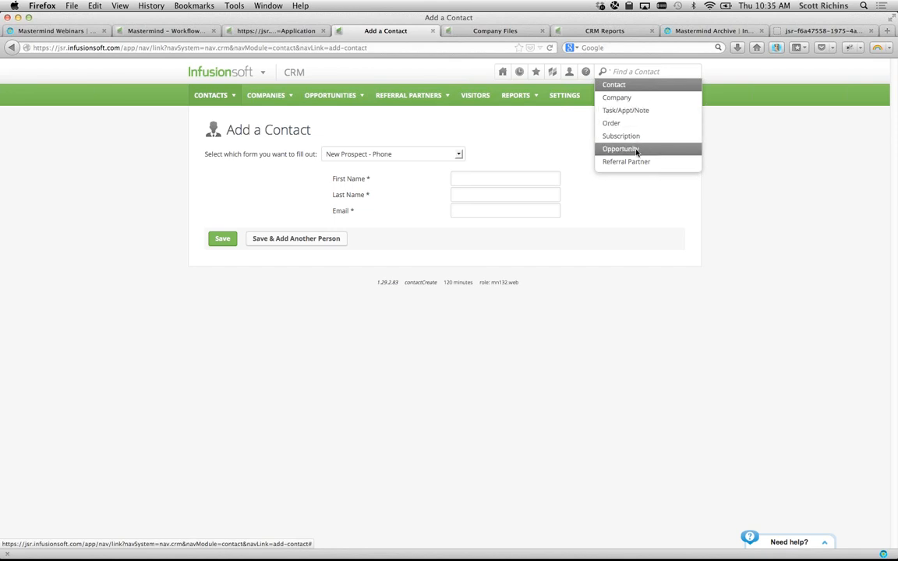
left_click(538, 119)
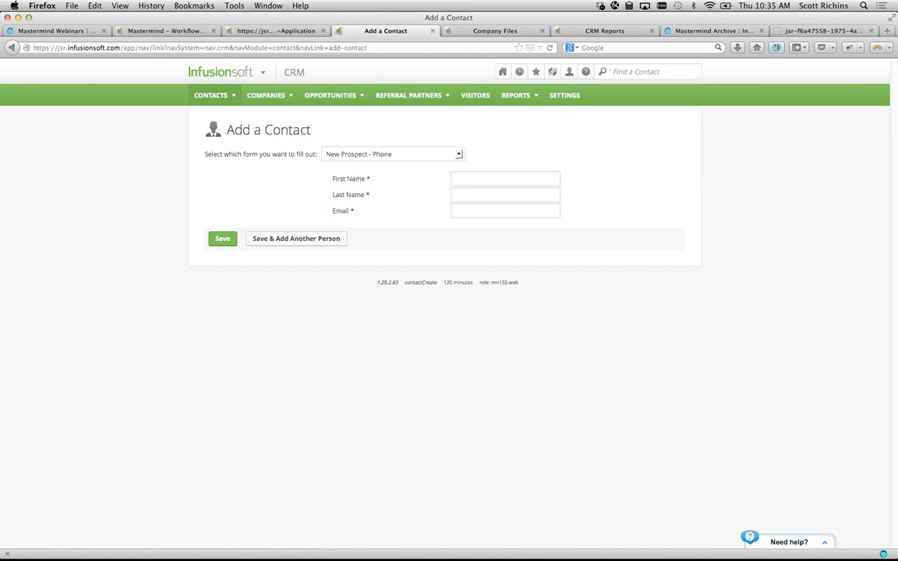
key("super+Tab")
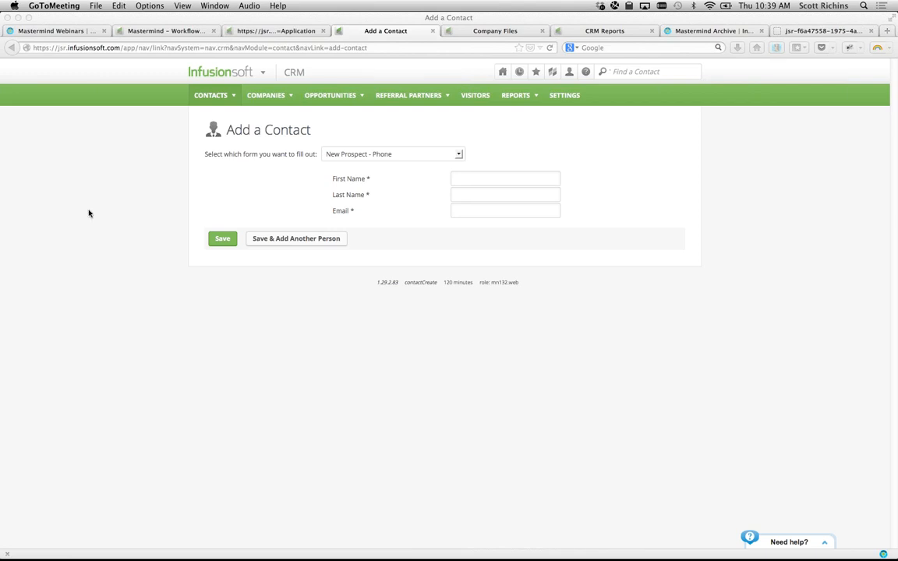
- Briefly open Infusionsoft's main navigation, then go back to the Campaign Builder's Untitled Email
left_click(248, 75)
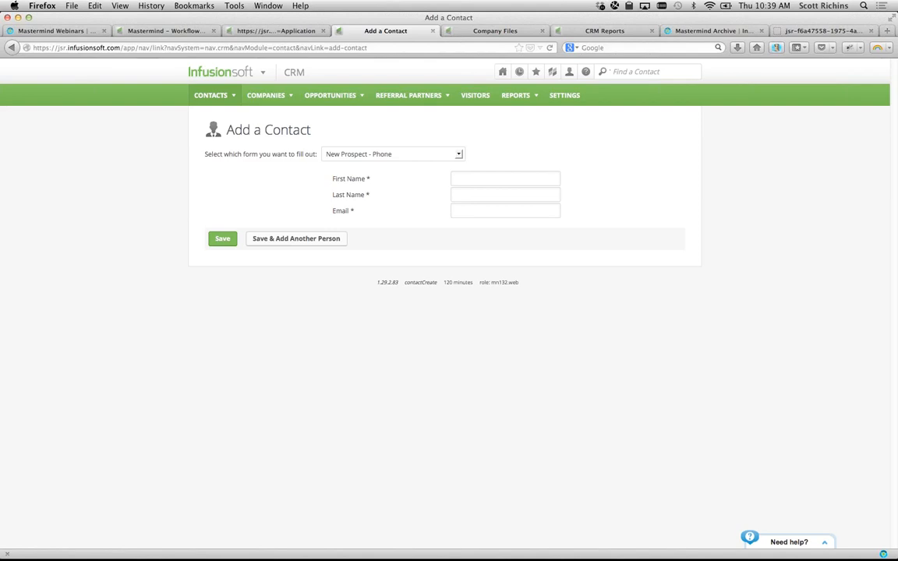
key("super+Tab")
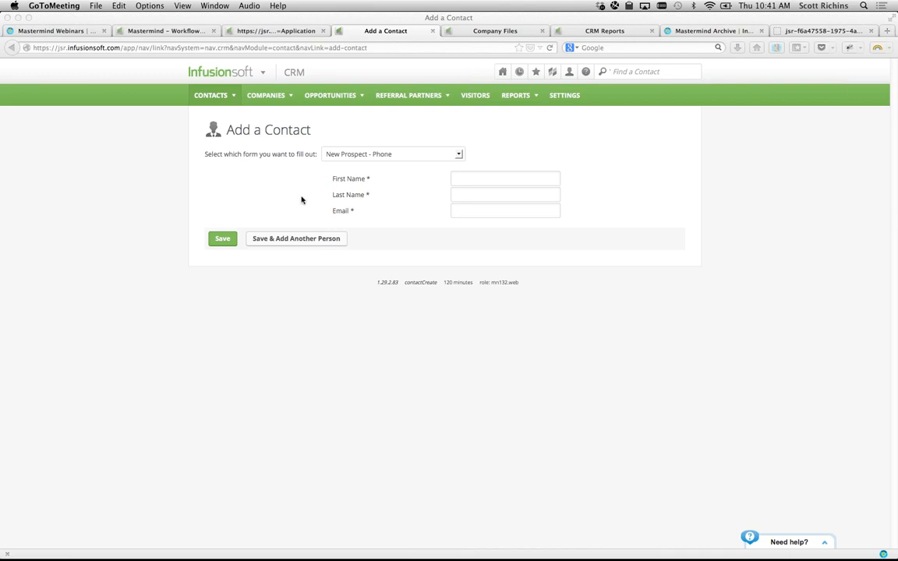
left_click(239, 31)
- Delete the New Prospect Follow-up step from the sequence canvas
left_click(177, 31)
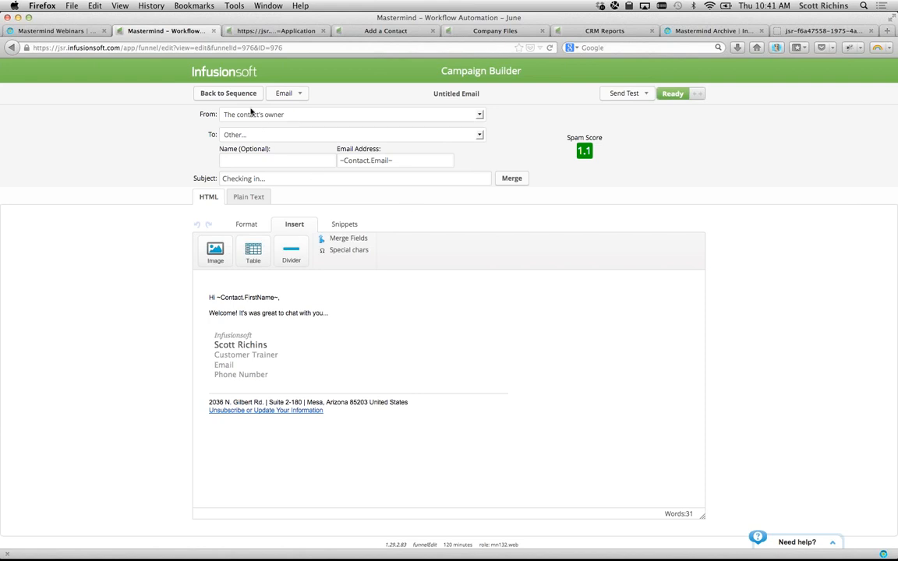
left_click(232, 93)
left_click(191, 173)
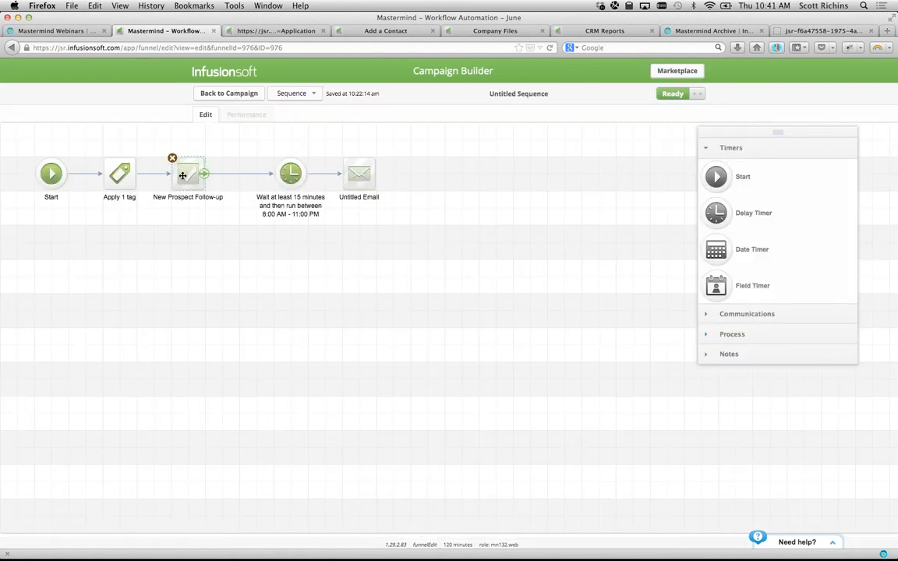
left_click(172, 159)
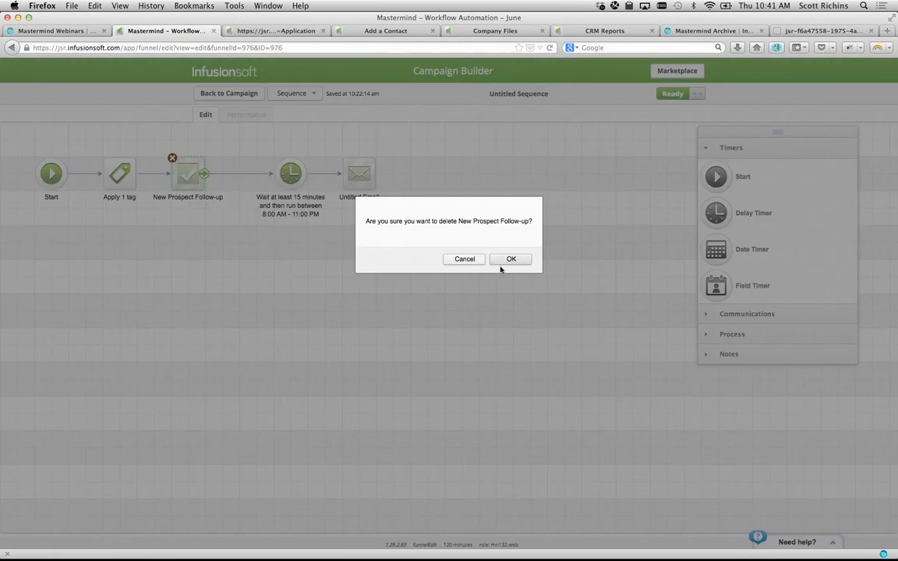
left_click(511, 259)
- Add a new Email step from Communications, connected after Apply 1 tag
left_click(733, 314)
left_click_drag(714, 189, 188, 173)
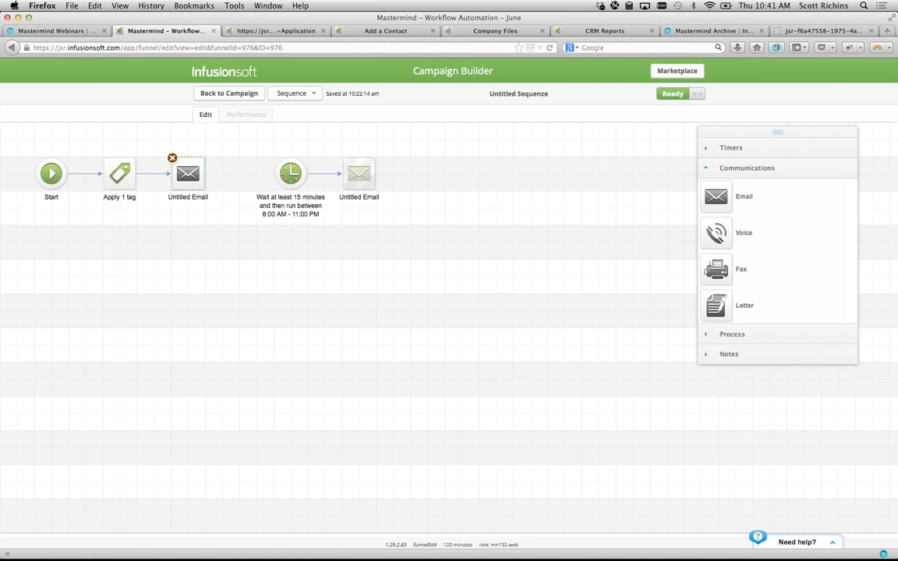
key("super+Tab")
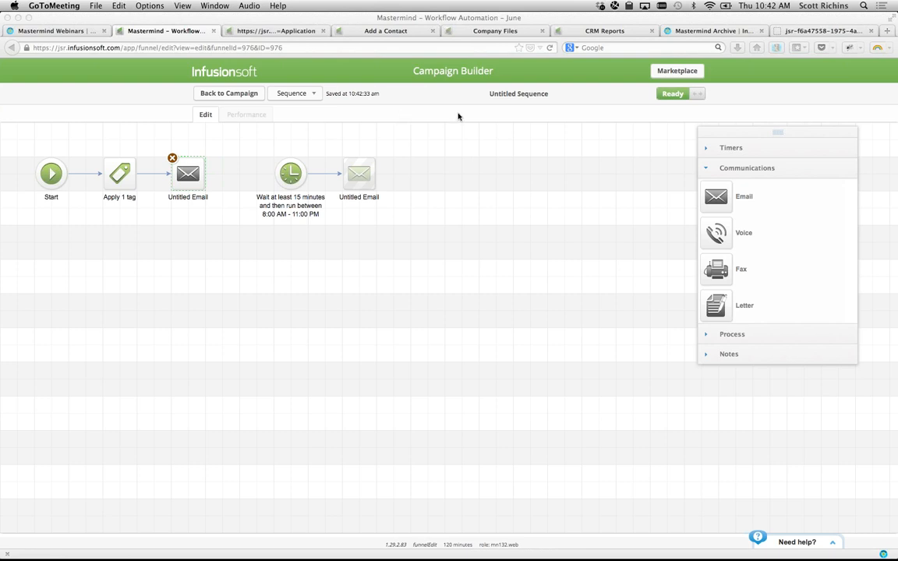
- Open CRM > Contacts from the main menu to list all 843 contacts
left_click(515, 190)
left_click(363, 31)
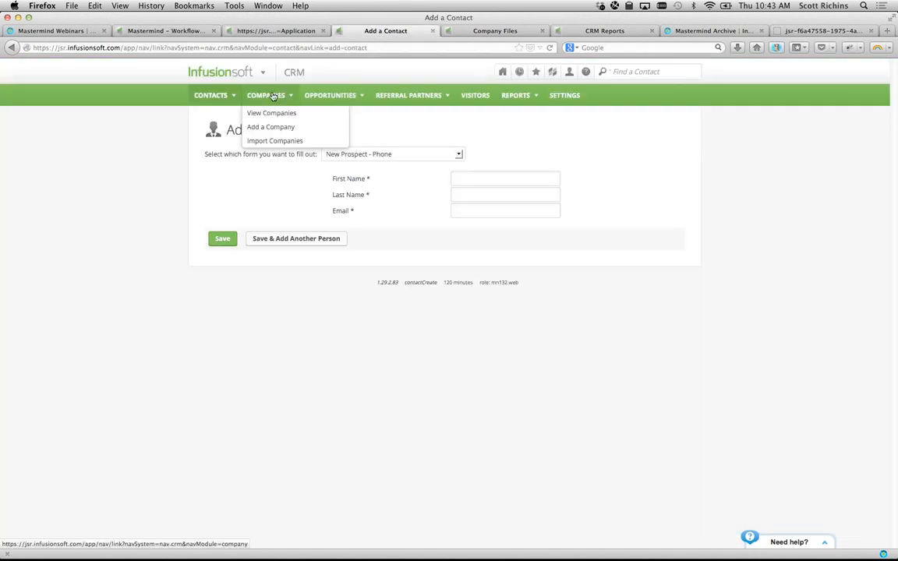
mouse_move(248, 74)
left_click(297, 125)
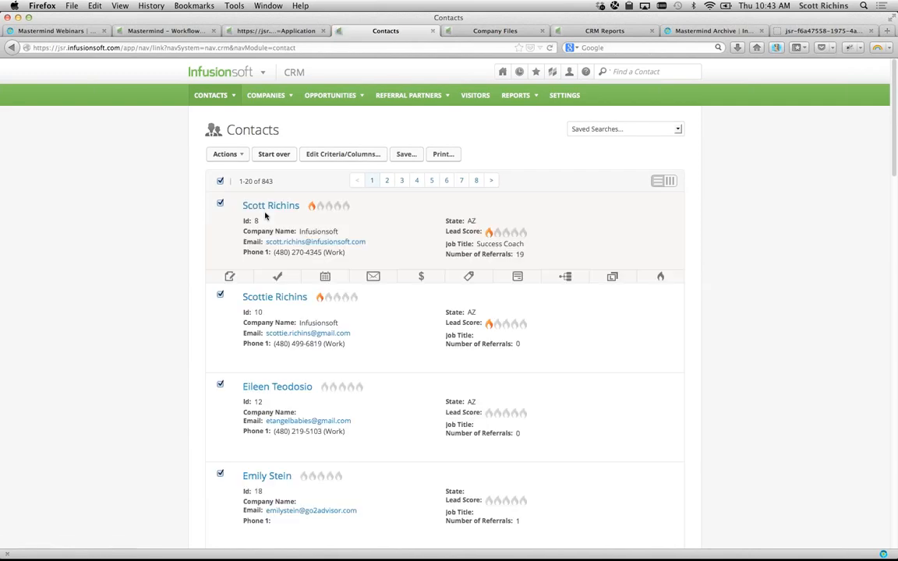
- Open Edit Filters and move through General and Address to the Phone/Email filters
left_click(315, 153)
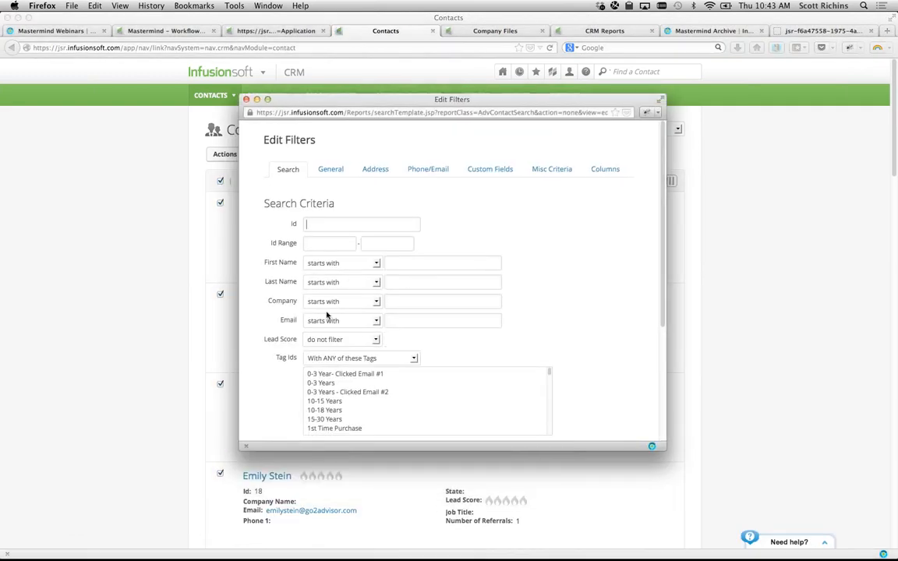
left_click(320, 170)
left_click(370, 172)
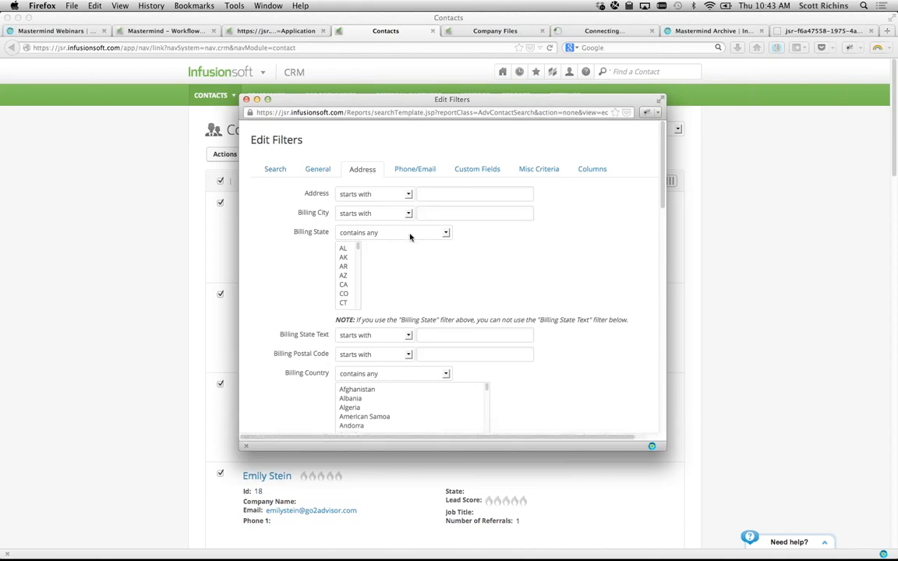
left_click(426, 170)
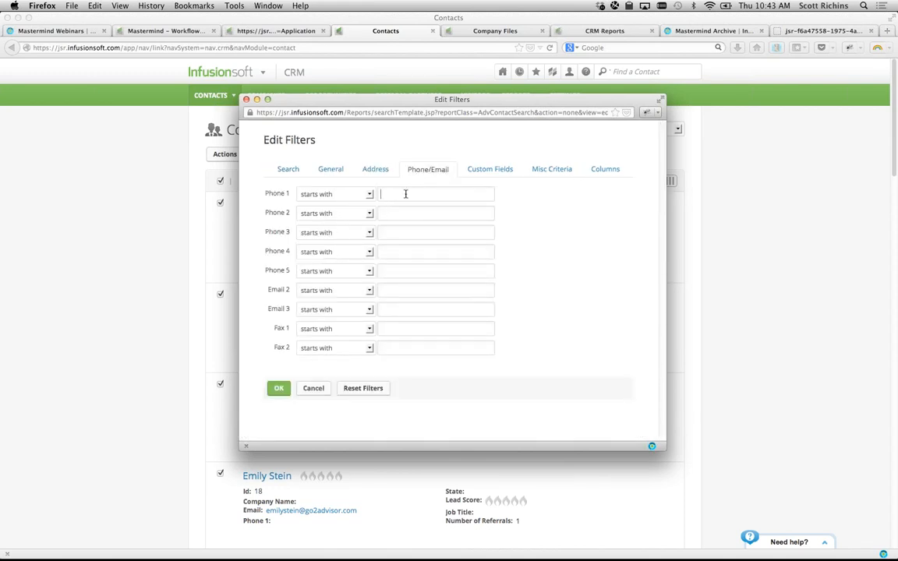
- Set the Phone 1 filter to equals 480-*-1234
type("480-")
left_click(369, 194)
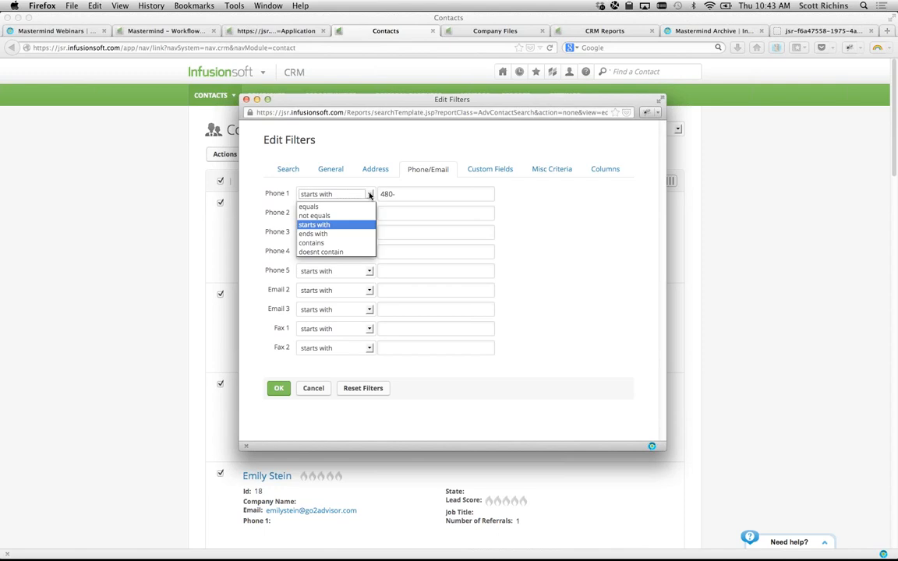
left_click(351, 205)
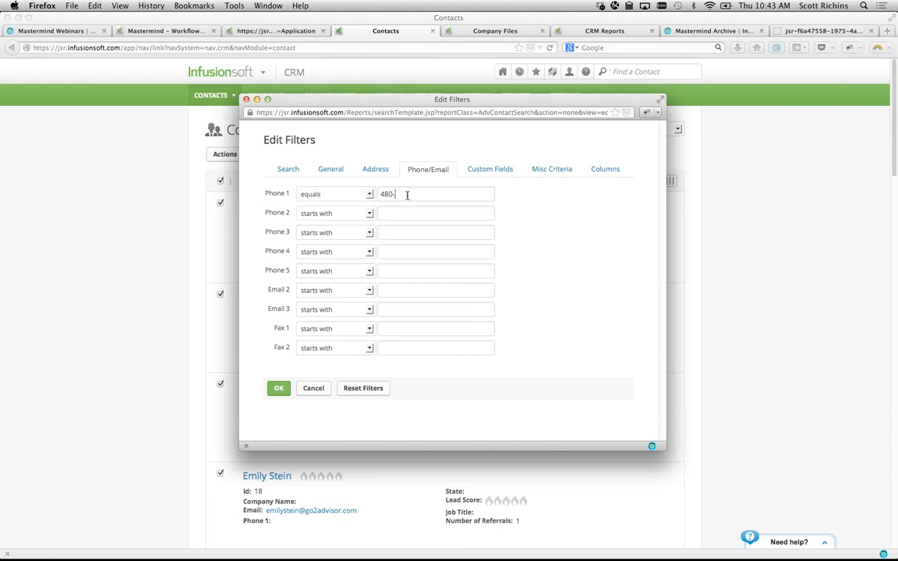
type("*-12324")
key("BackSpace")
key("BackSpace")
type("4")
- Highlight the wildcard, the 480 area code and the 1234 ending in the phone pattern
double_click(396, 194)
double_click(392, 193)
double_click(408, 193)
left_click(435, 193)
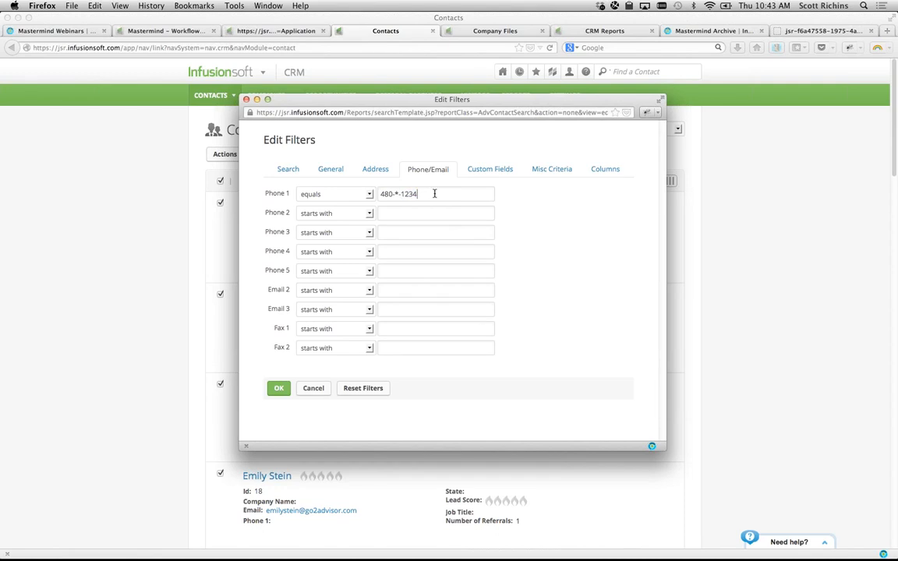
left_click(293, 169)
left_click(411, 320)
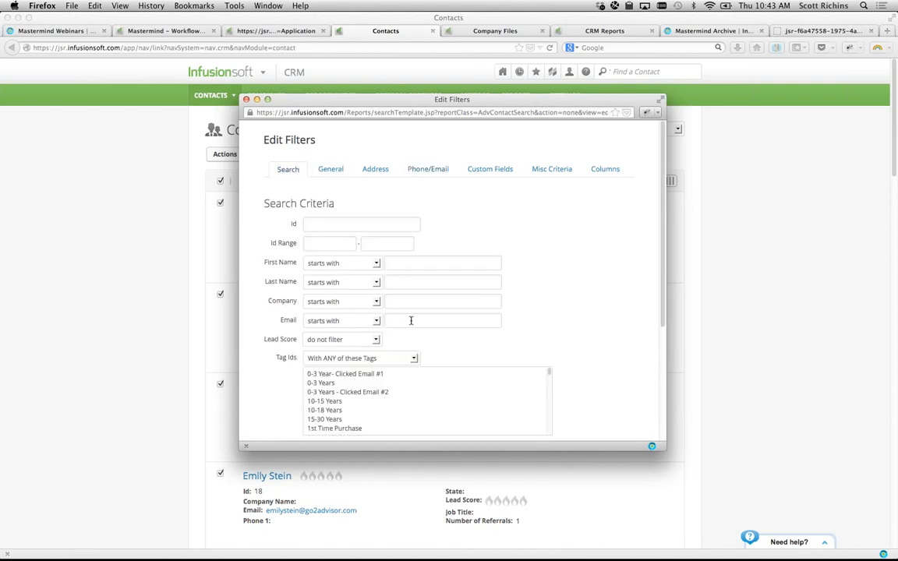
type("*@infusionsoft.com")
left_click_drag(485, 304, 484, 318)
left_click(483, 318)
key("super+Tab")
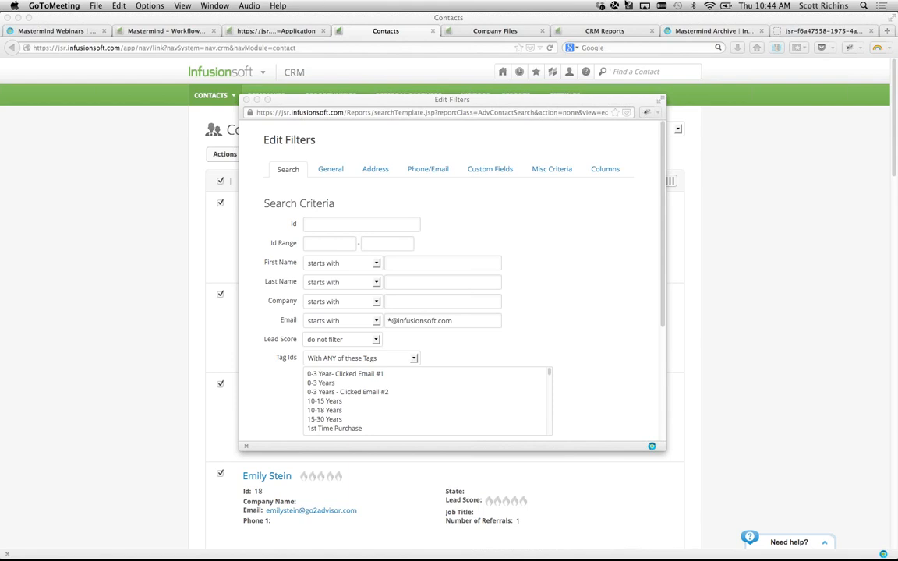
left_click(673, 31)
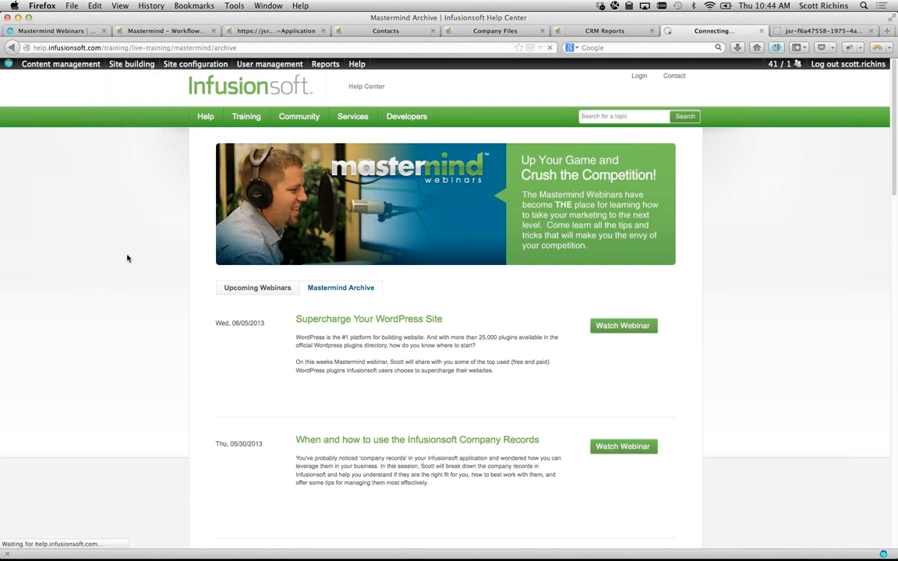
left_click(247, 290)
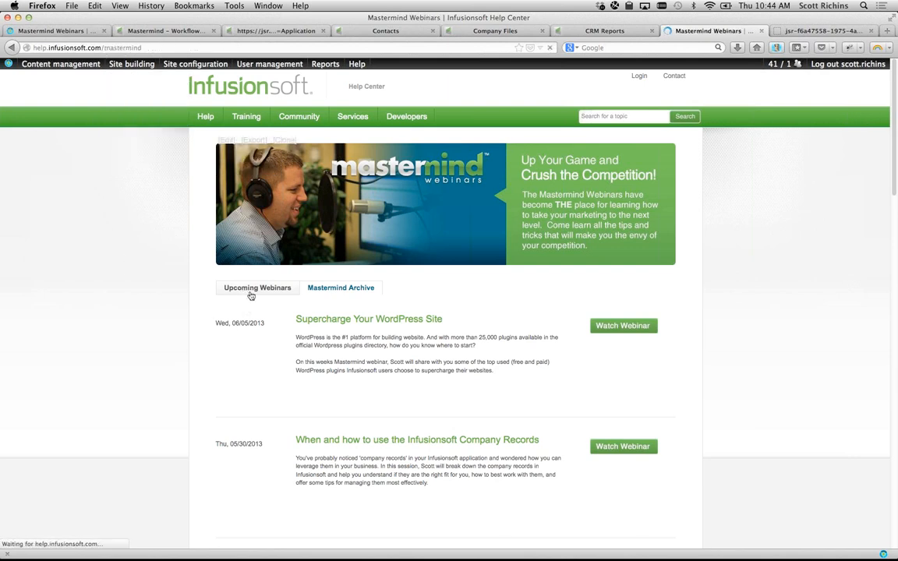
left_click(335, 280)
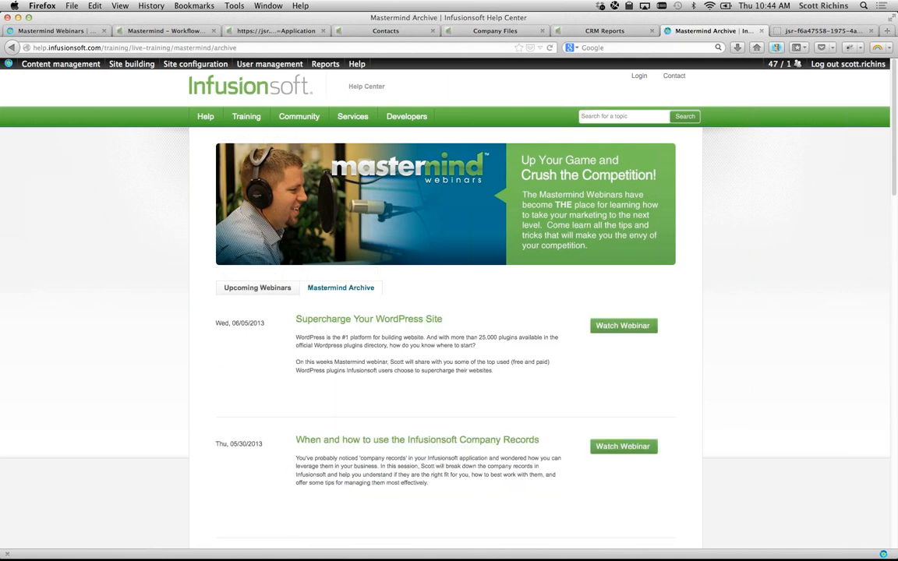
key("super+Tab")
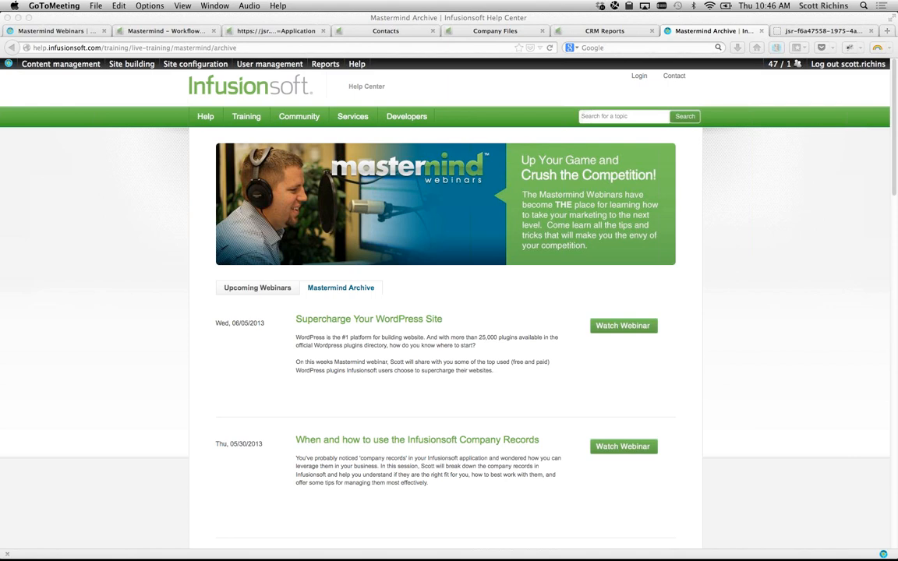
- Open Edit My Profile from the account menu and show its Preferences tab
left_click(165, 198)
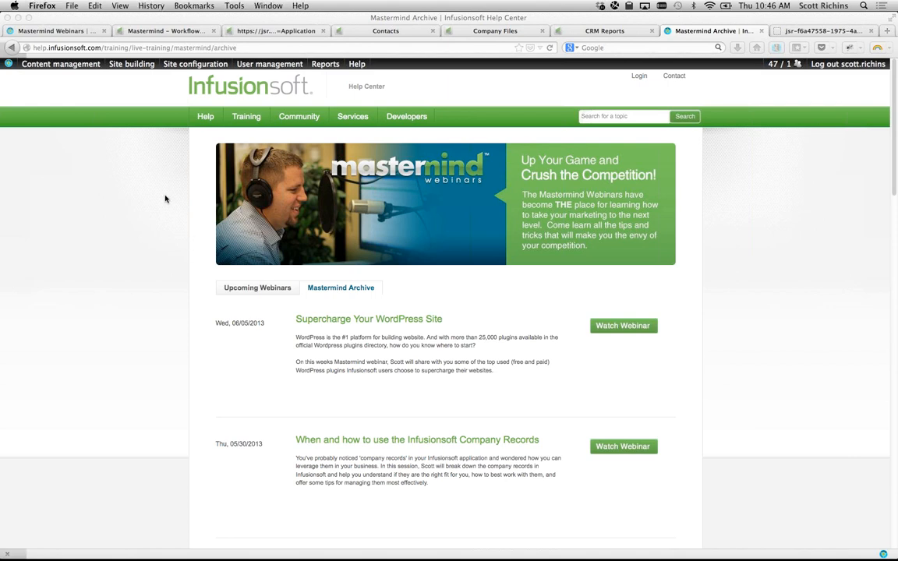
key("ctrl+shift+Tab")
key("ctrl+shift+Tab")
key("ctrl+shift+Tab")
key("ctrl+shift+Tab")
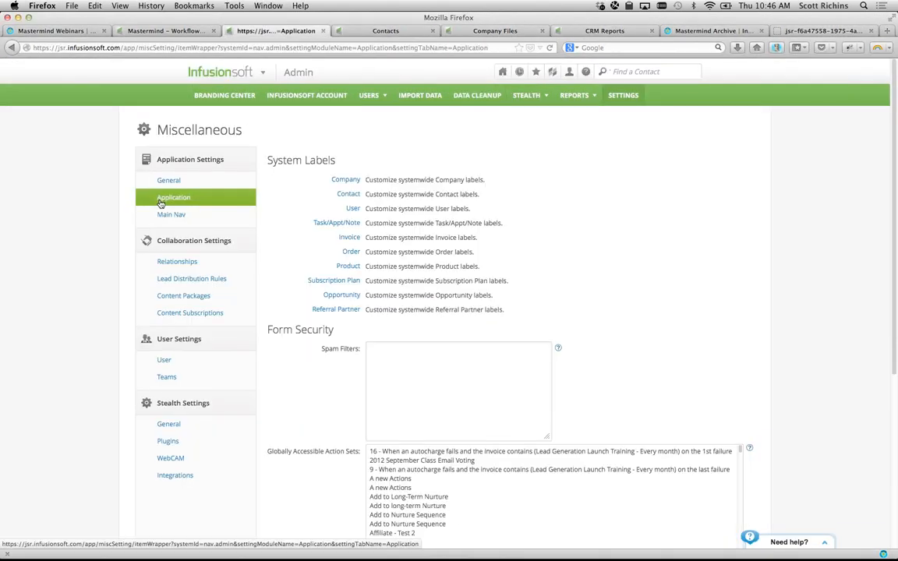
left_click(569, 72)
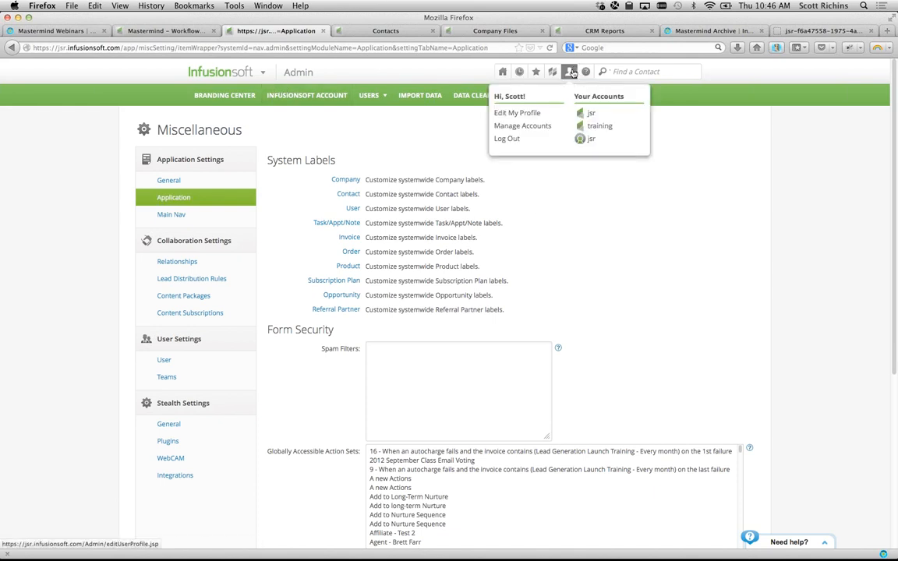
left_click(537, 113)
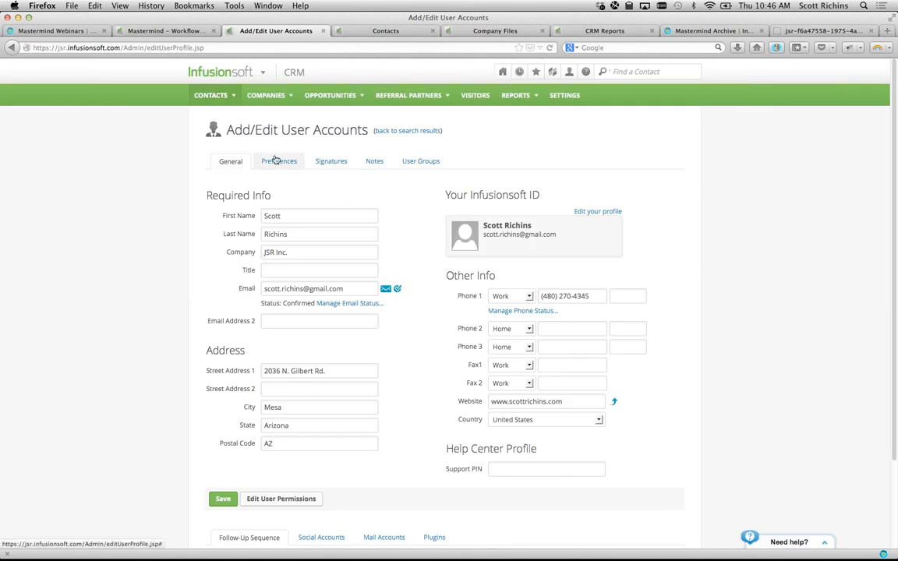
left_click(275, 161)
- Try the Default Start Page options, keep My Nav (top link), and save the preferences
scroll(95, 341, "down", 2)
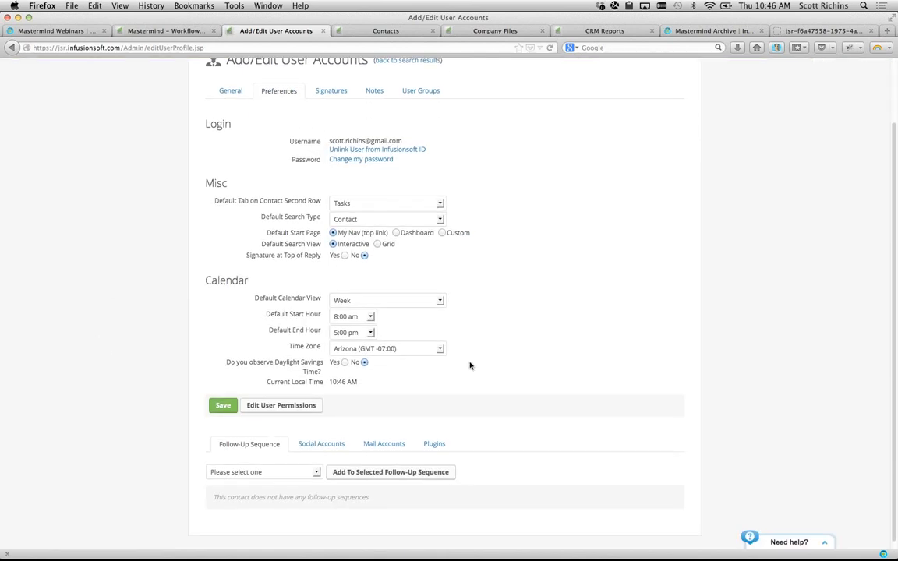
left_click_drag(280, 232, 303, 233)
left_click(395, 234)
left_click(442, 234)
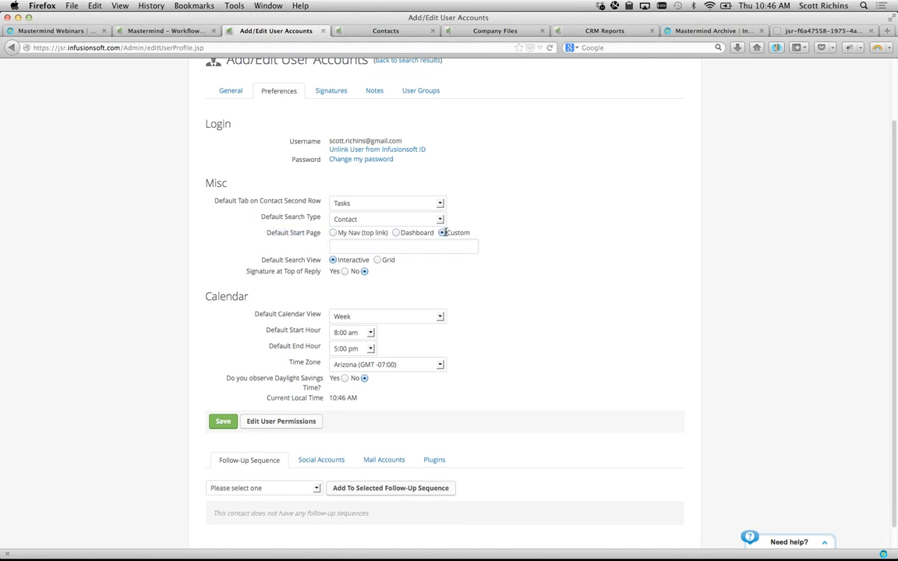
left_click(333, 233)
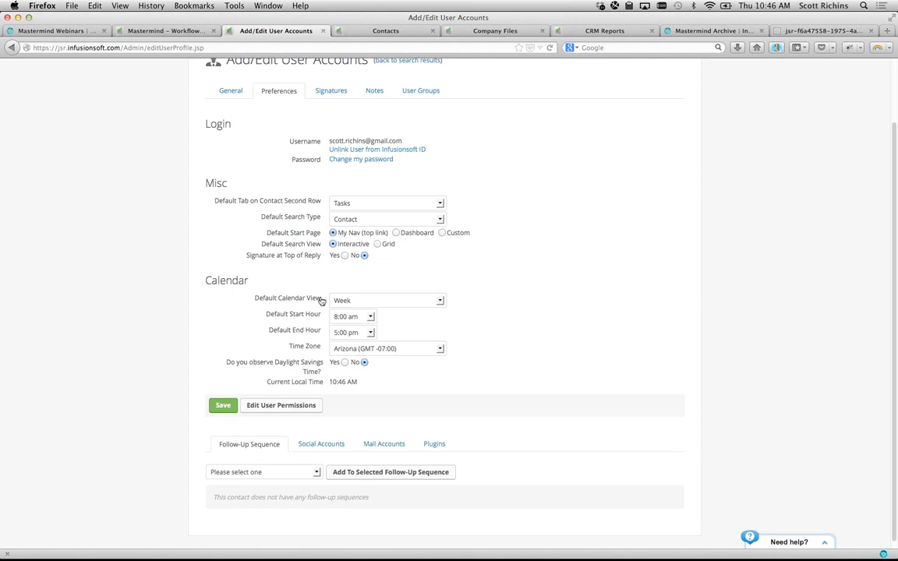
left_click(223, 405)
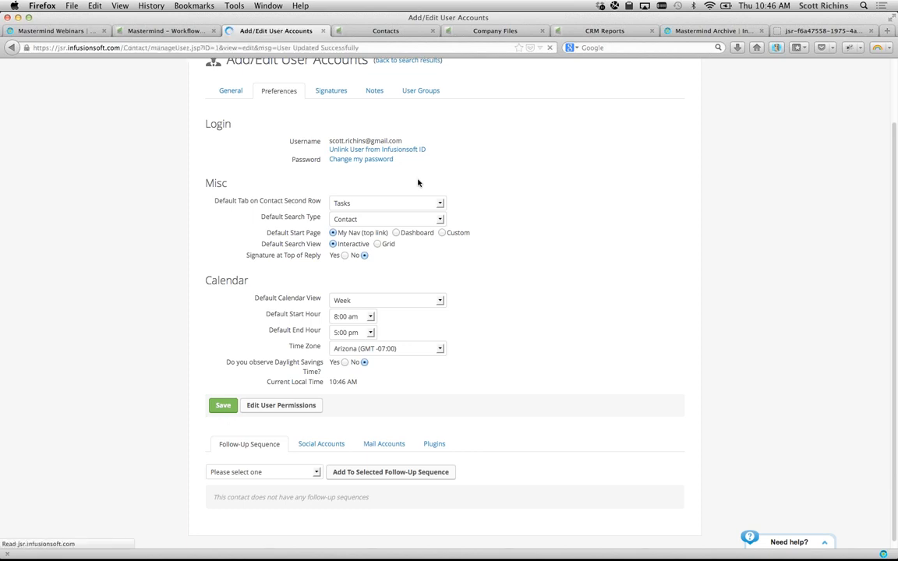
- Drag My Day to a new position in the My Nav shortcut list and finish editing
mouse_move(221, 74)
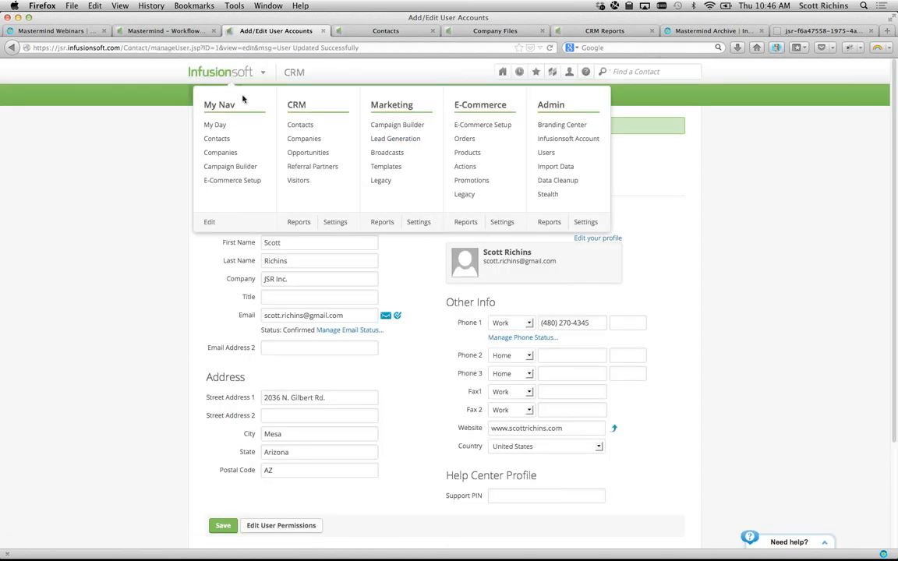
left_click(210, 224)
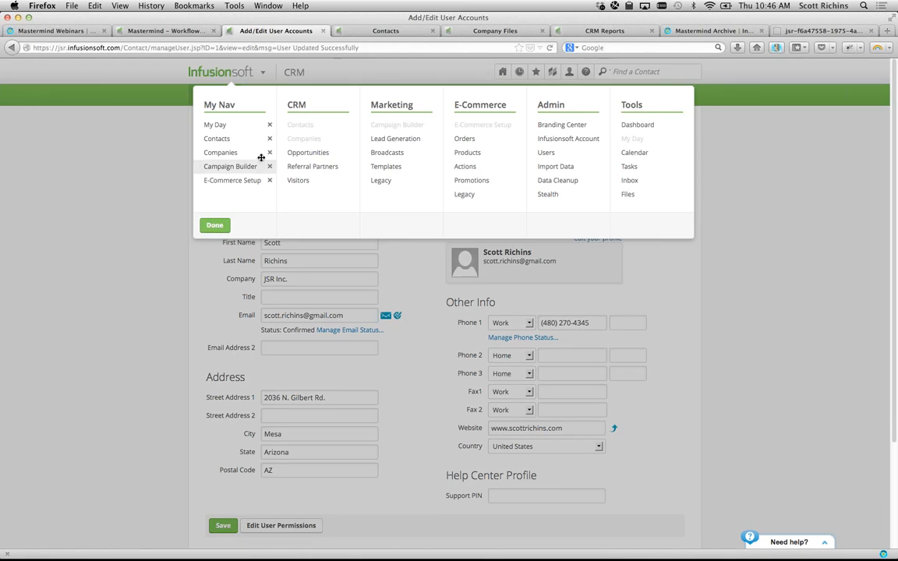
mouse_move(233, 125)
left_mouse_down()
mouse_move(234, 176)
mouse_move(229, 100)
mouse_move(219, 124)
mouse_move(223, 158)
mouse_move(231, 122)
mouse_move(223, 125)
left_mouse_up()
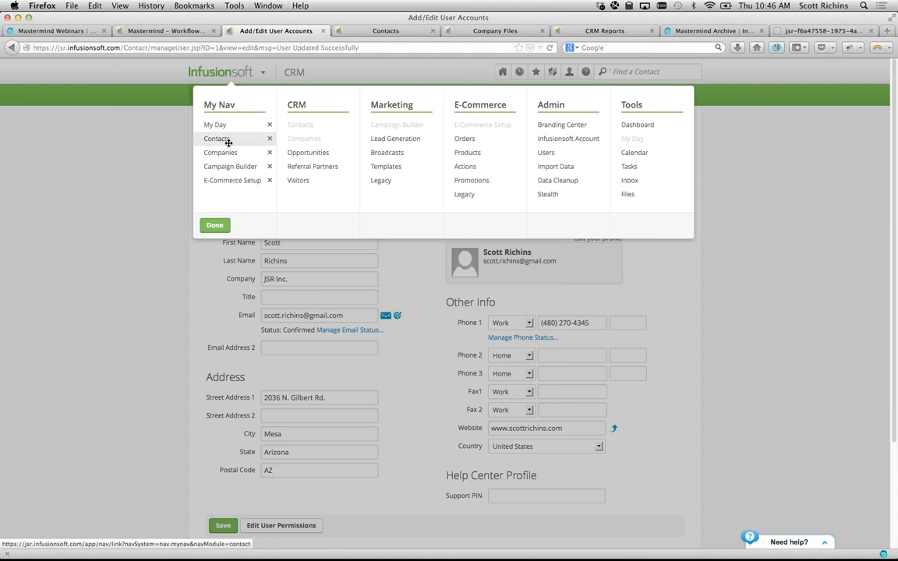
left_click(216, 226)
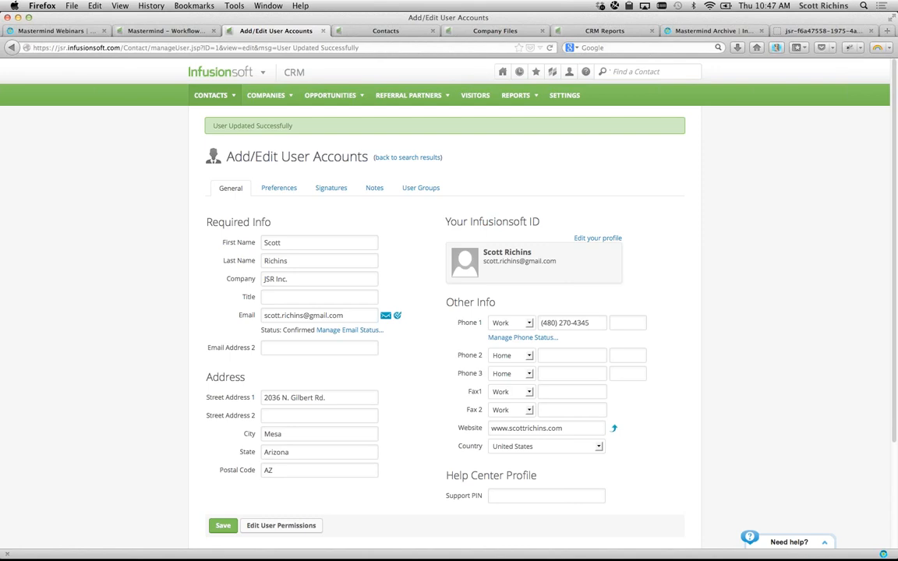
key("super+Tab")
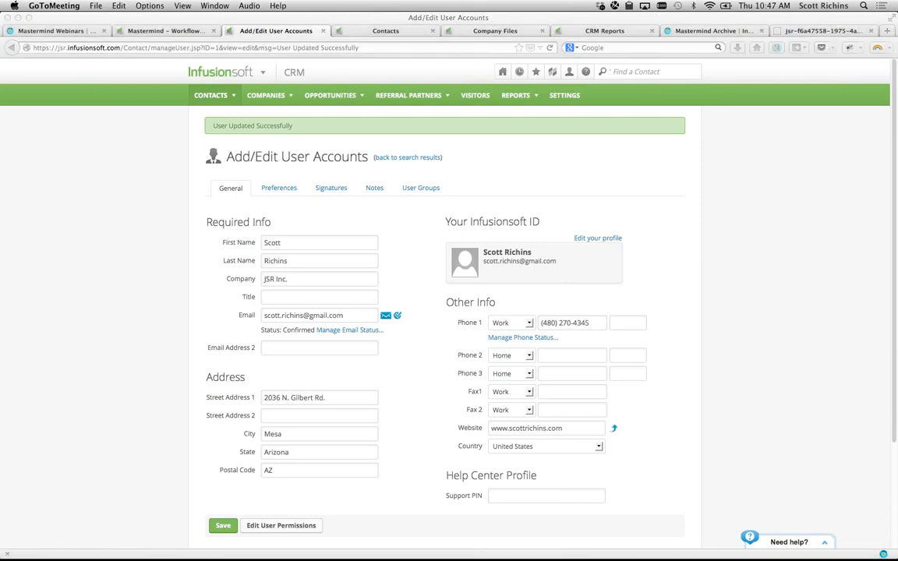